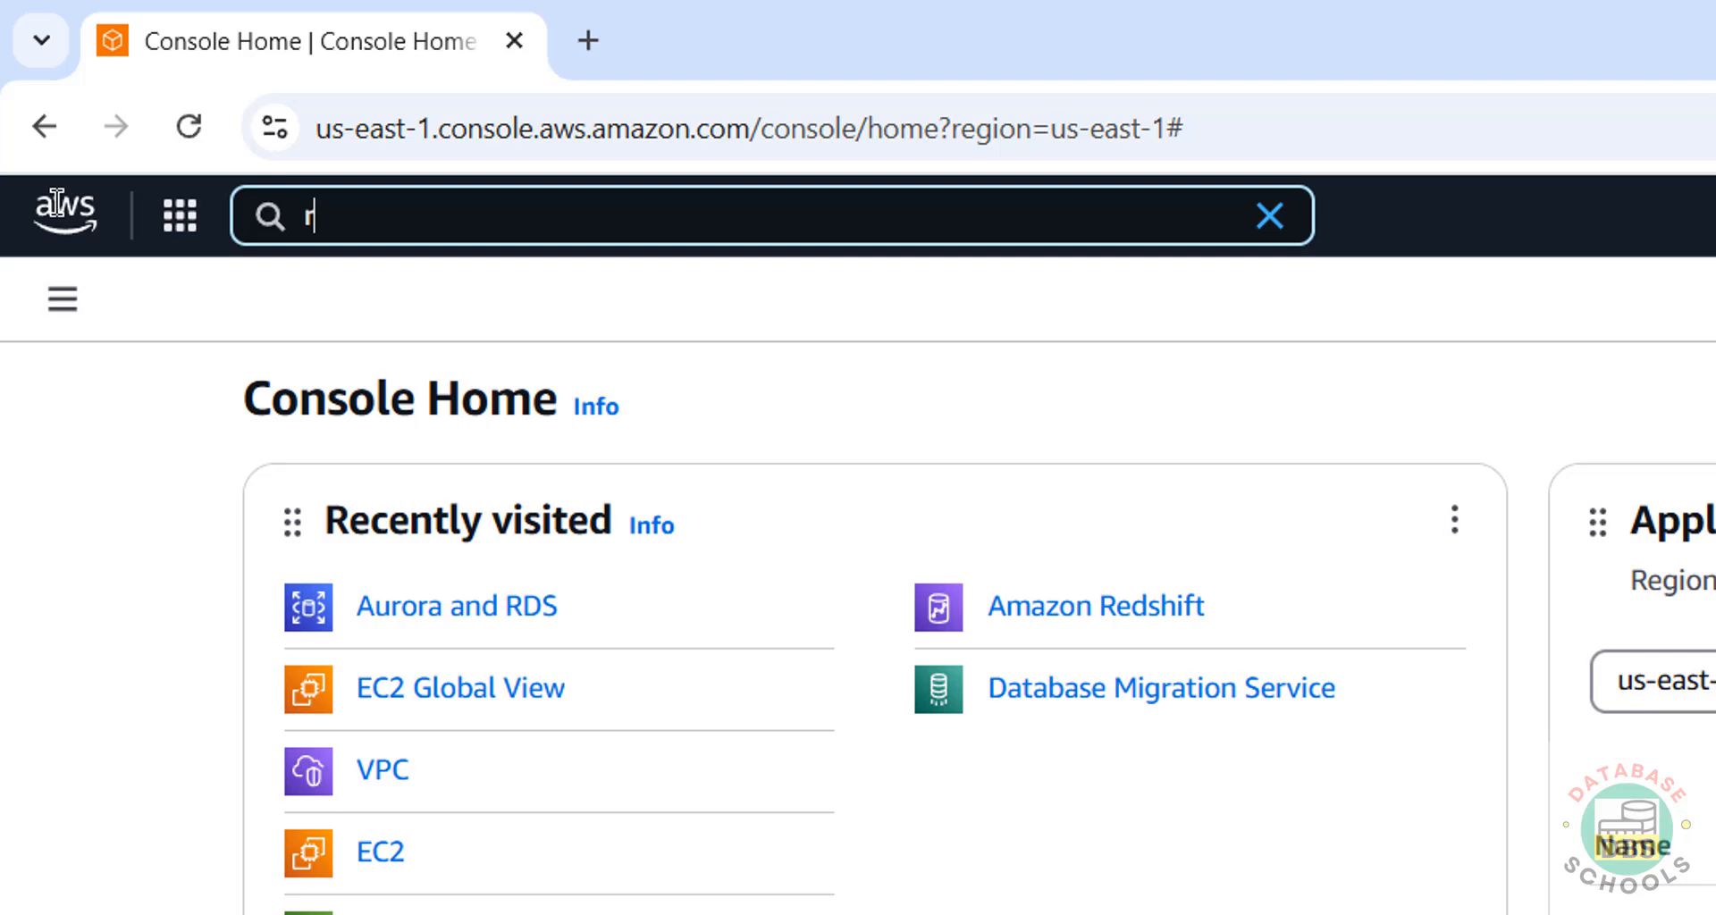
From an 'rds' console search, open Aurora and RDS Databases and start Create database.
{"action": "type", "text": "ds"}
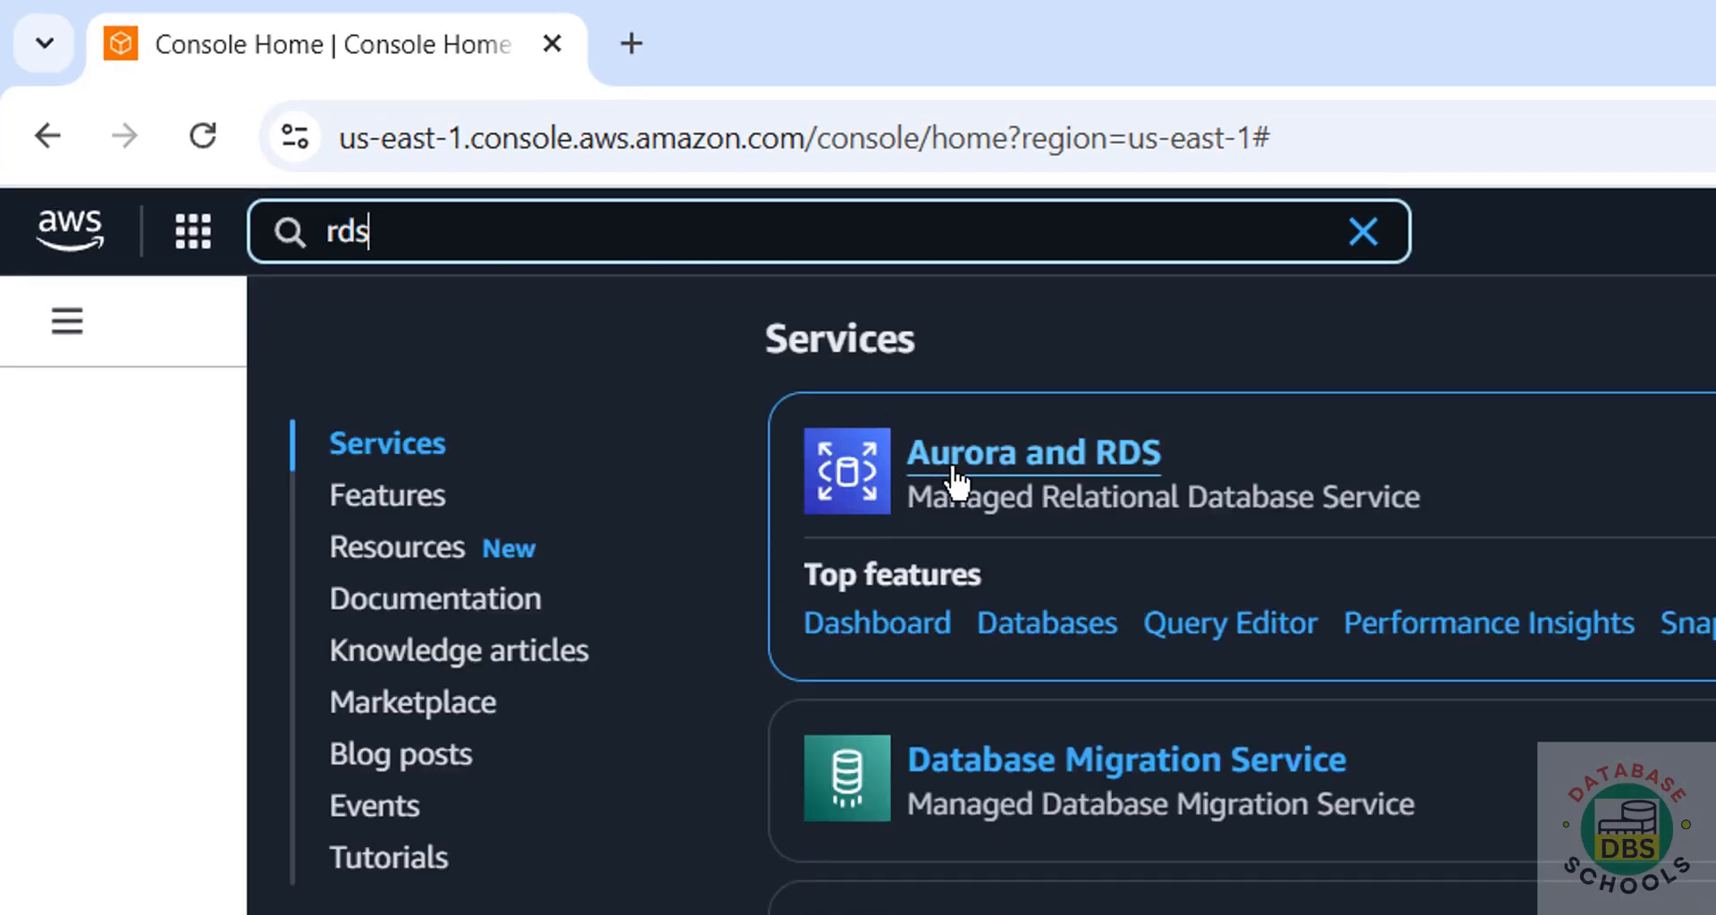
{"action": "left_click", "coordinate": [1068, 472]}
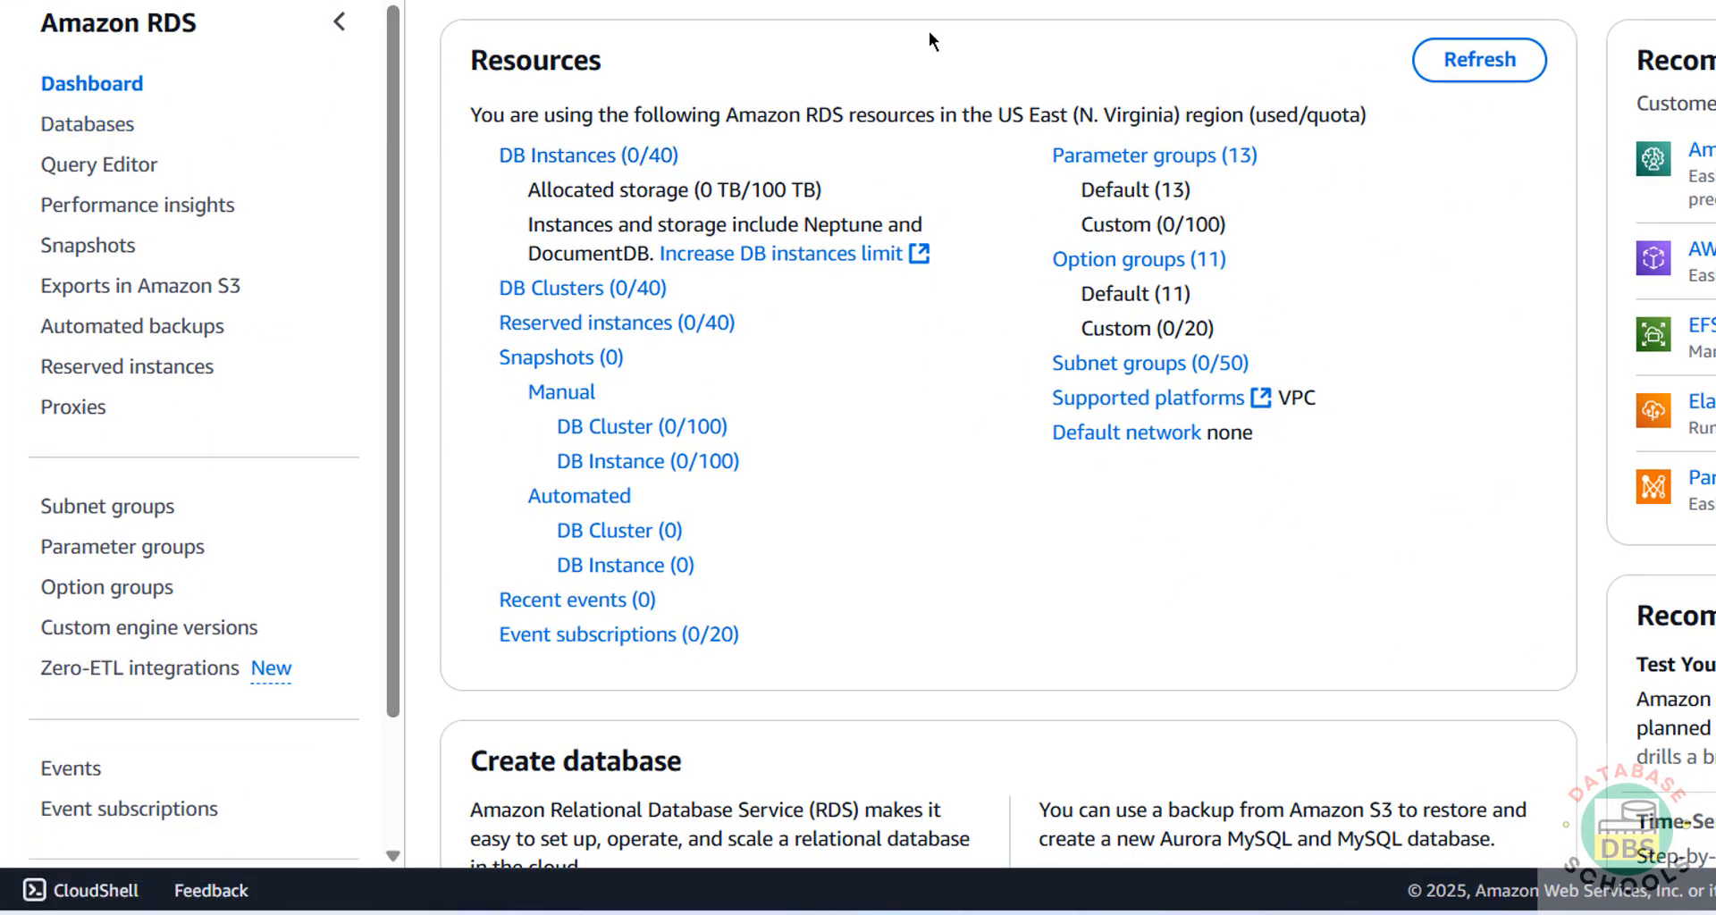
{"action": "left_click", "coordinate": [624, 165]}
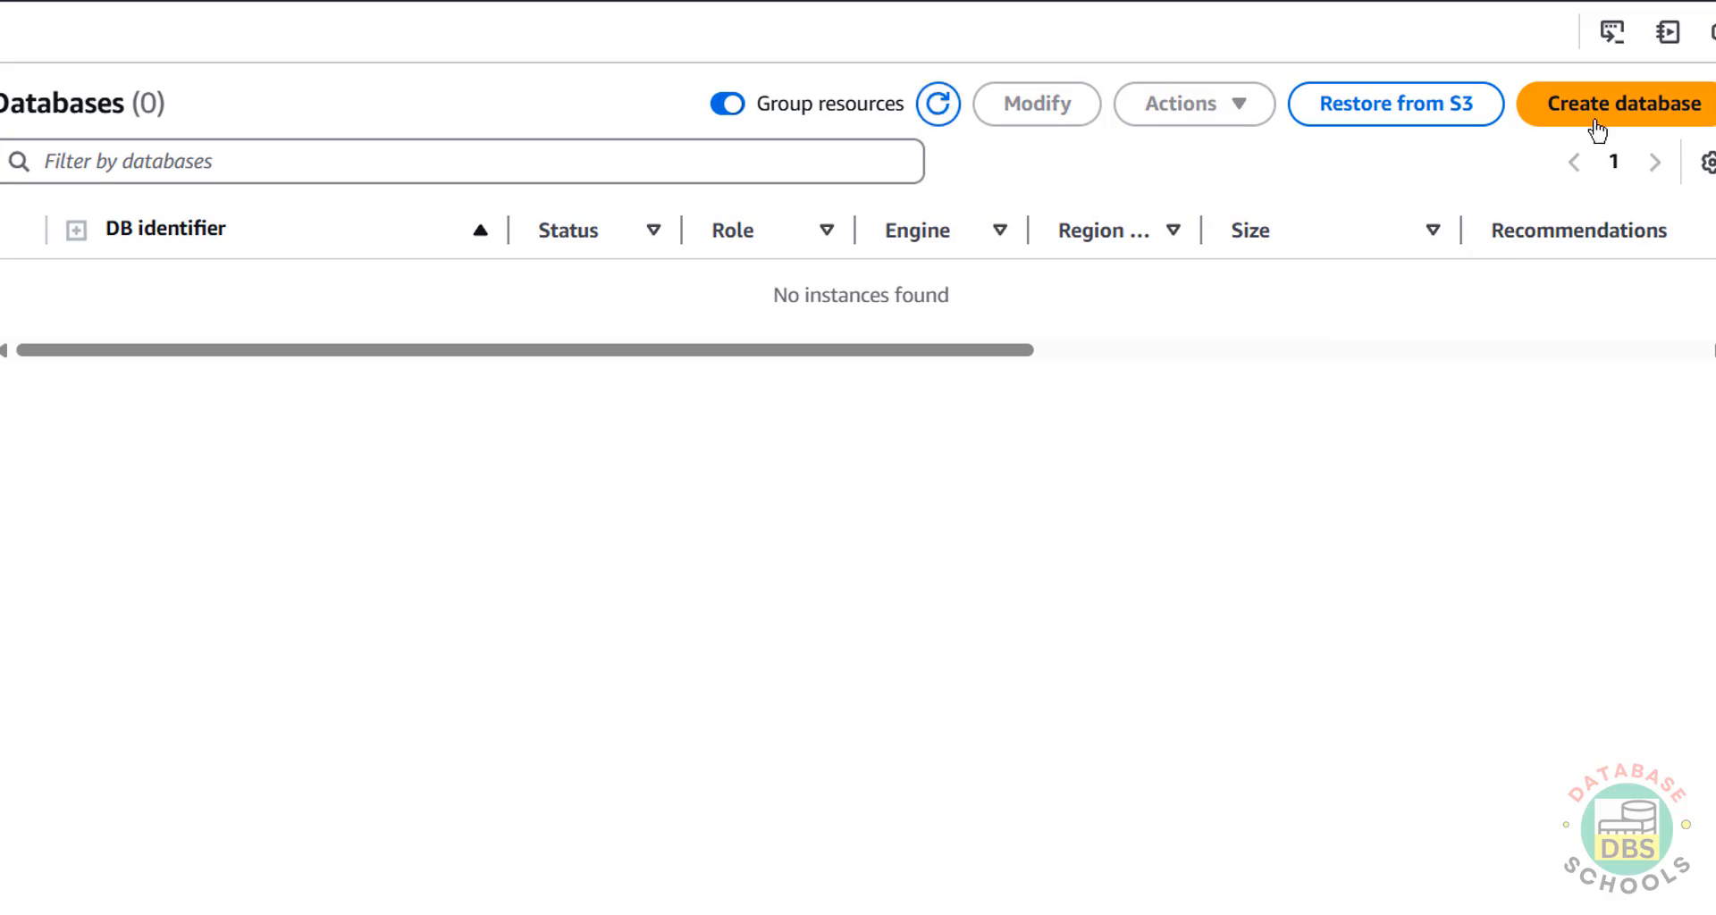
{"action": "left_click", "coordinate": [1594, 119]}
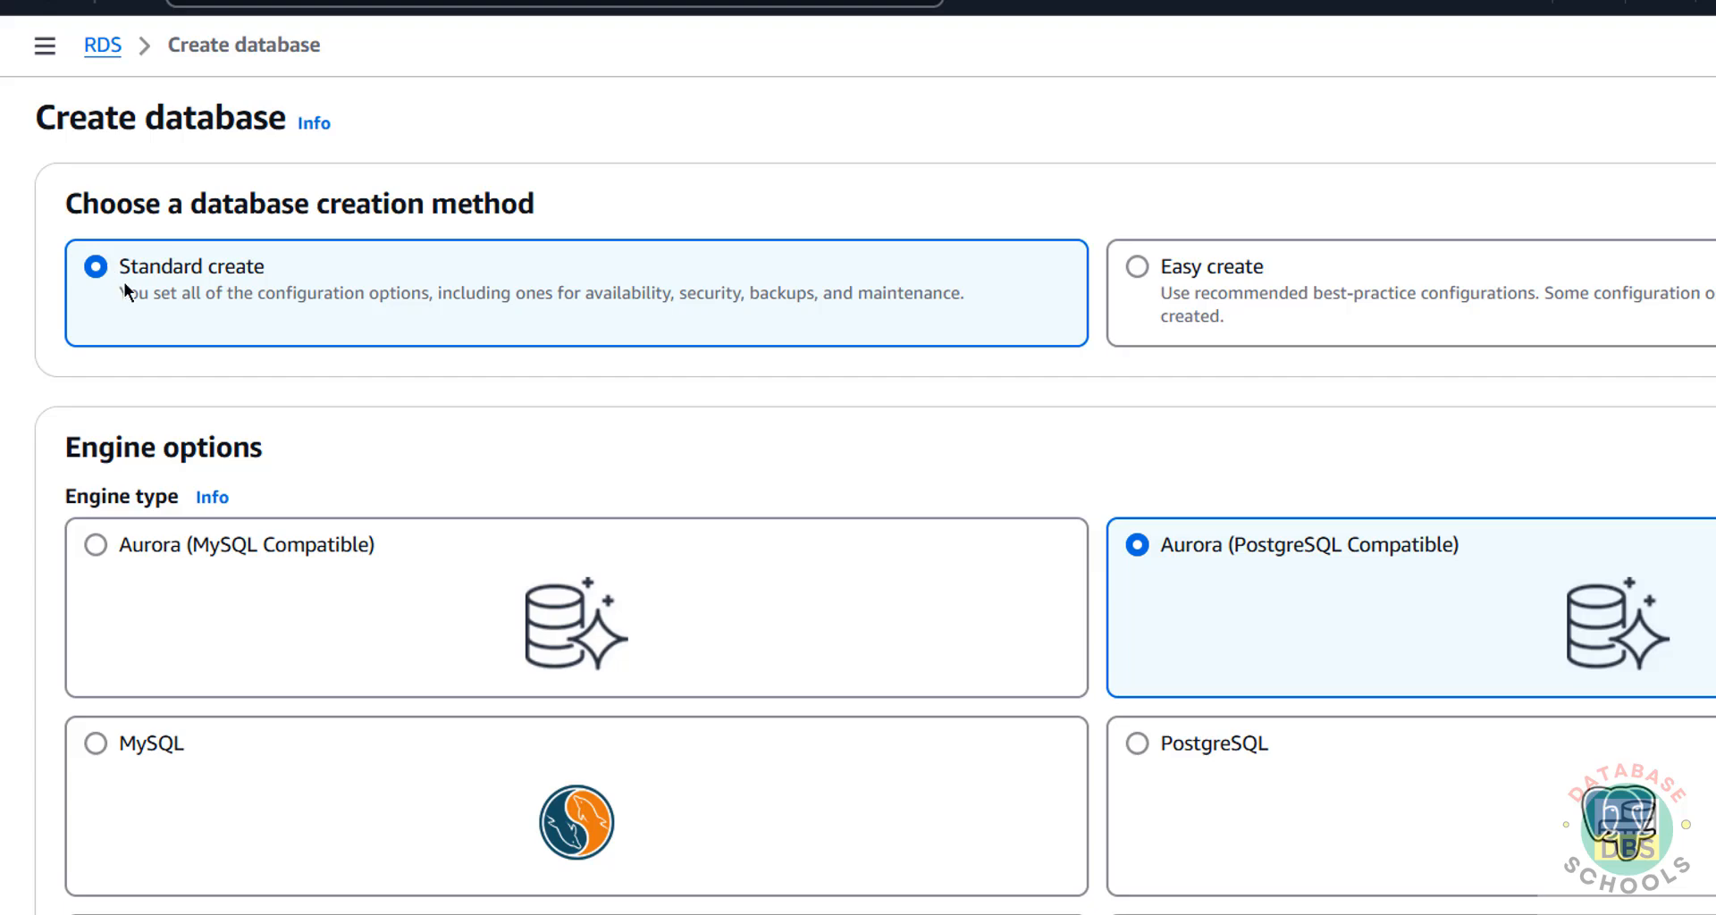
Select PostgreSQL under Engine options with engine version PostgreSQL 17.4-R1.
{"action": "scroll", "coordinate": [151, 320], "scroll_direction": "down", "scroll_amount": 5}
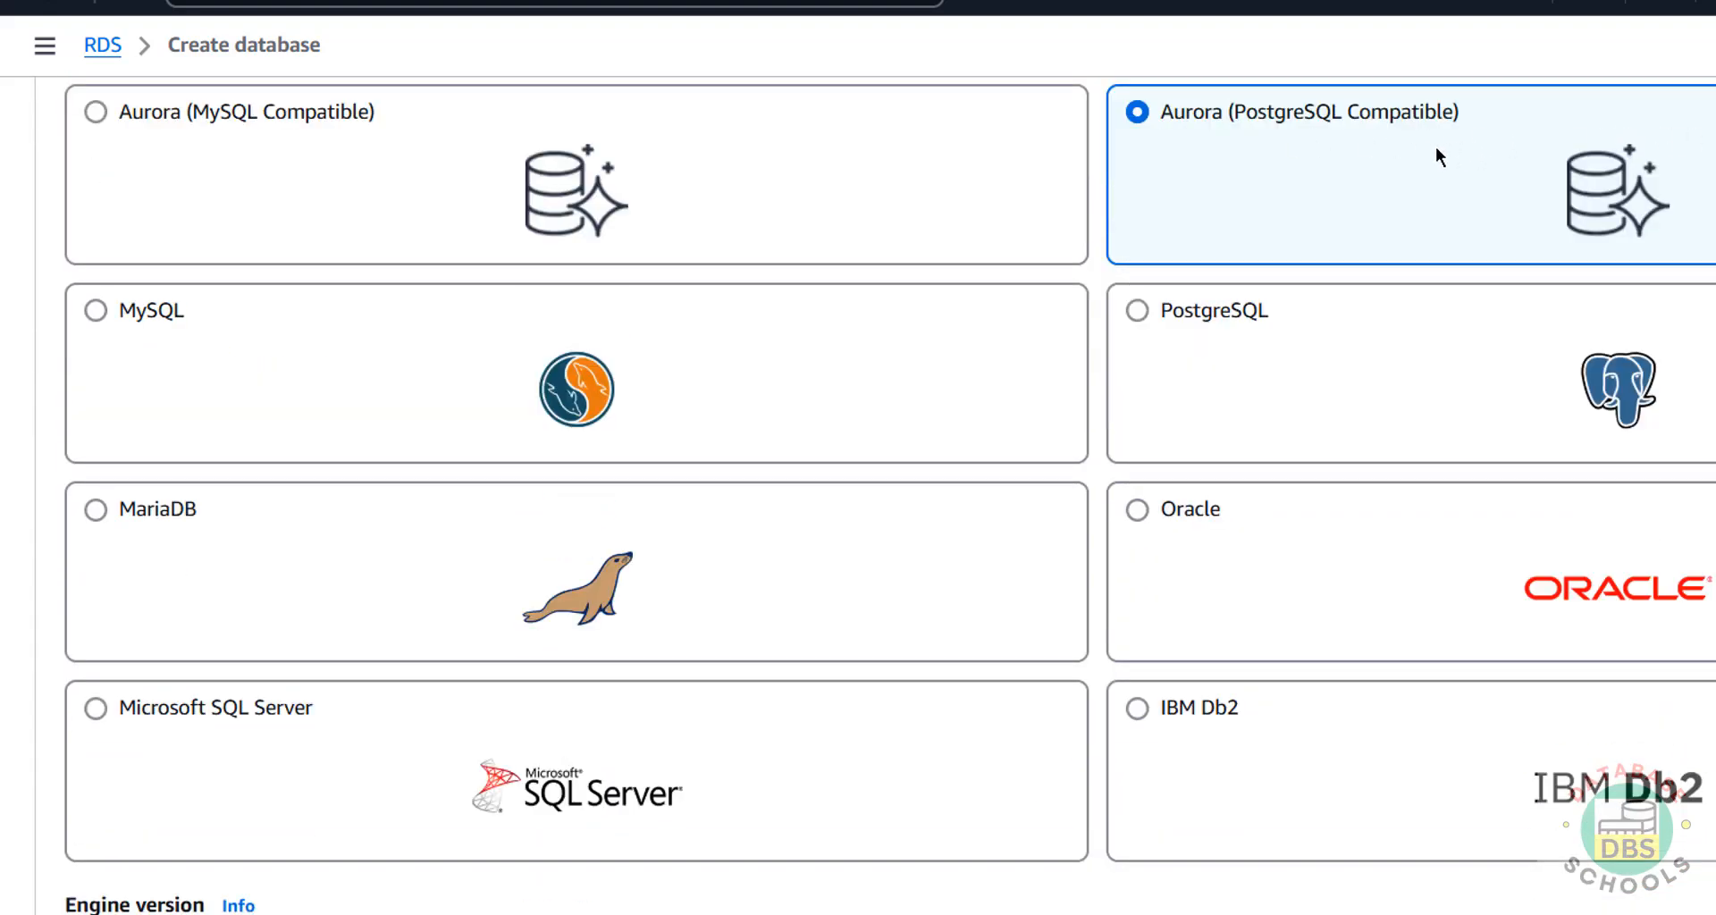
{"action": "left_click", "coordinate": [1191, 327]}
{"action": "scroll", "coordinate": [1172, 310], "scroll_direction": "down", "scroll_amount": 5}
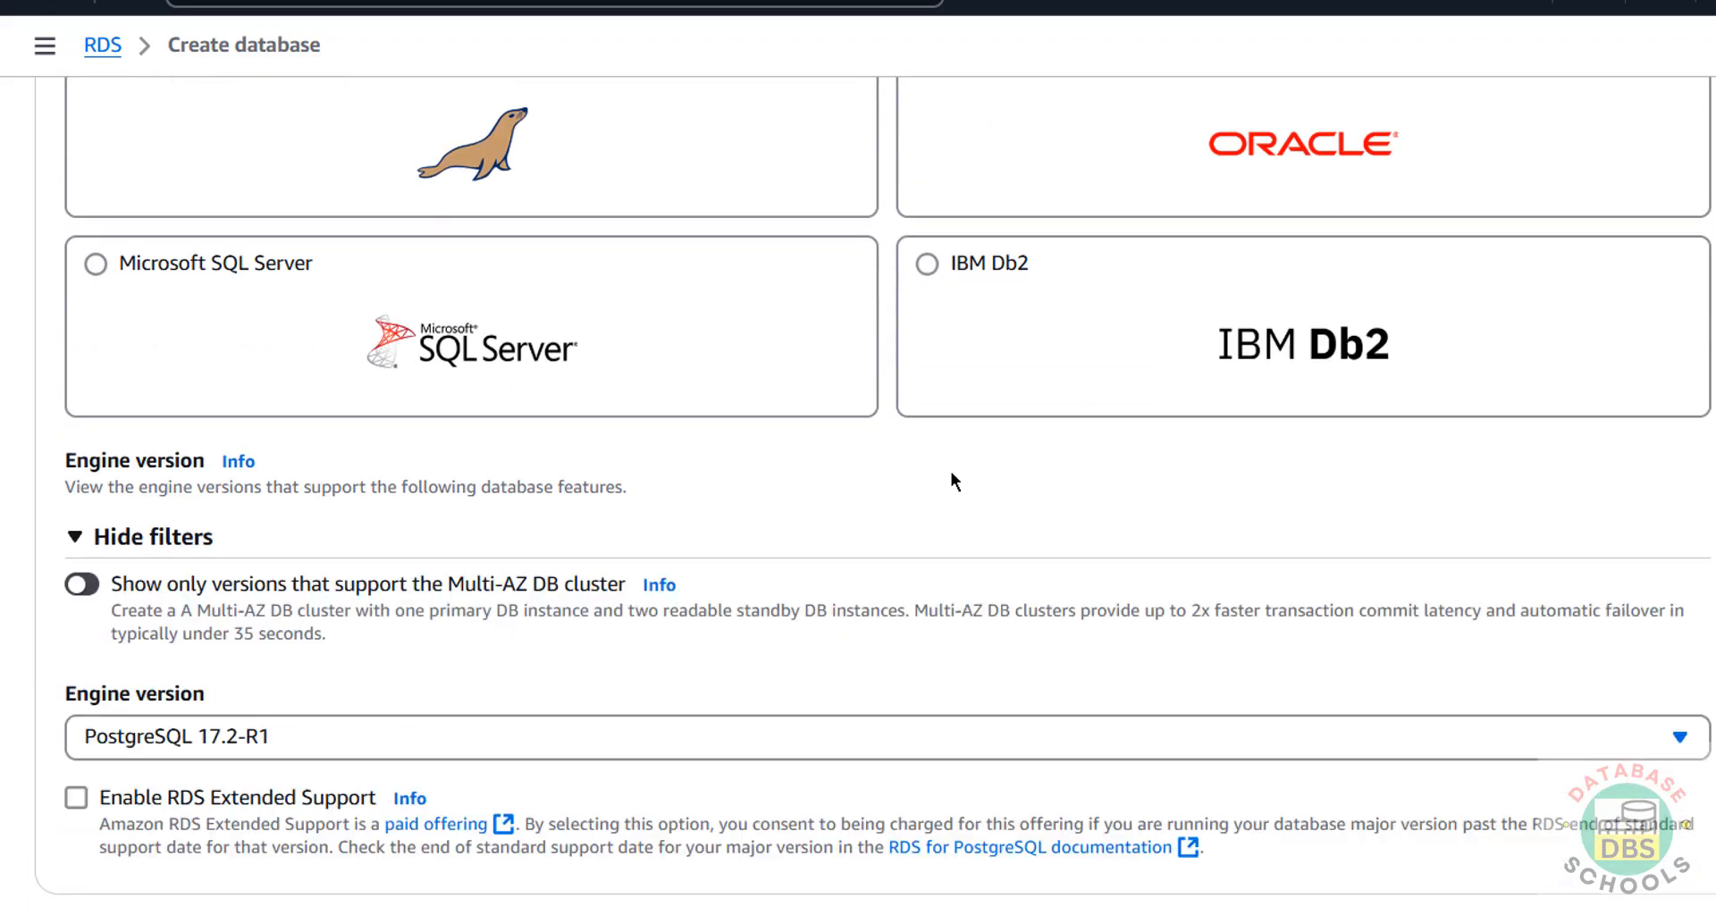
{"action": "scroll", "coordinate": [951, 470], "scroll_direction": "down", "scroll_amount": 5}
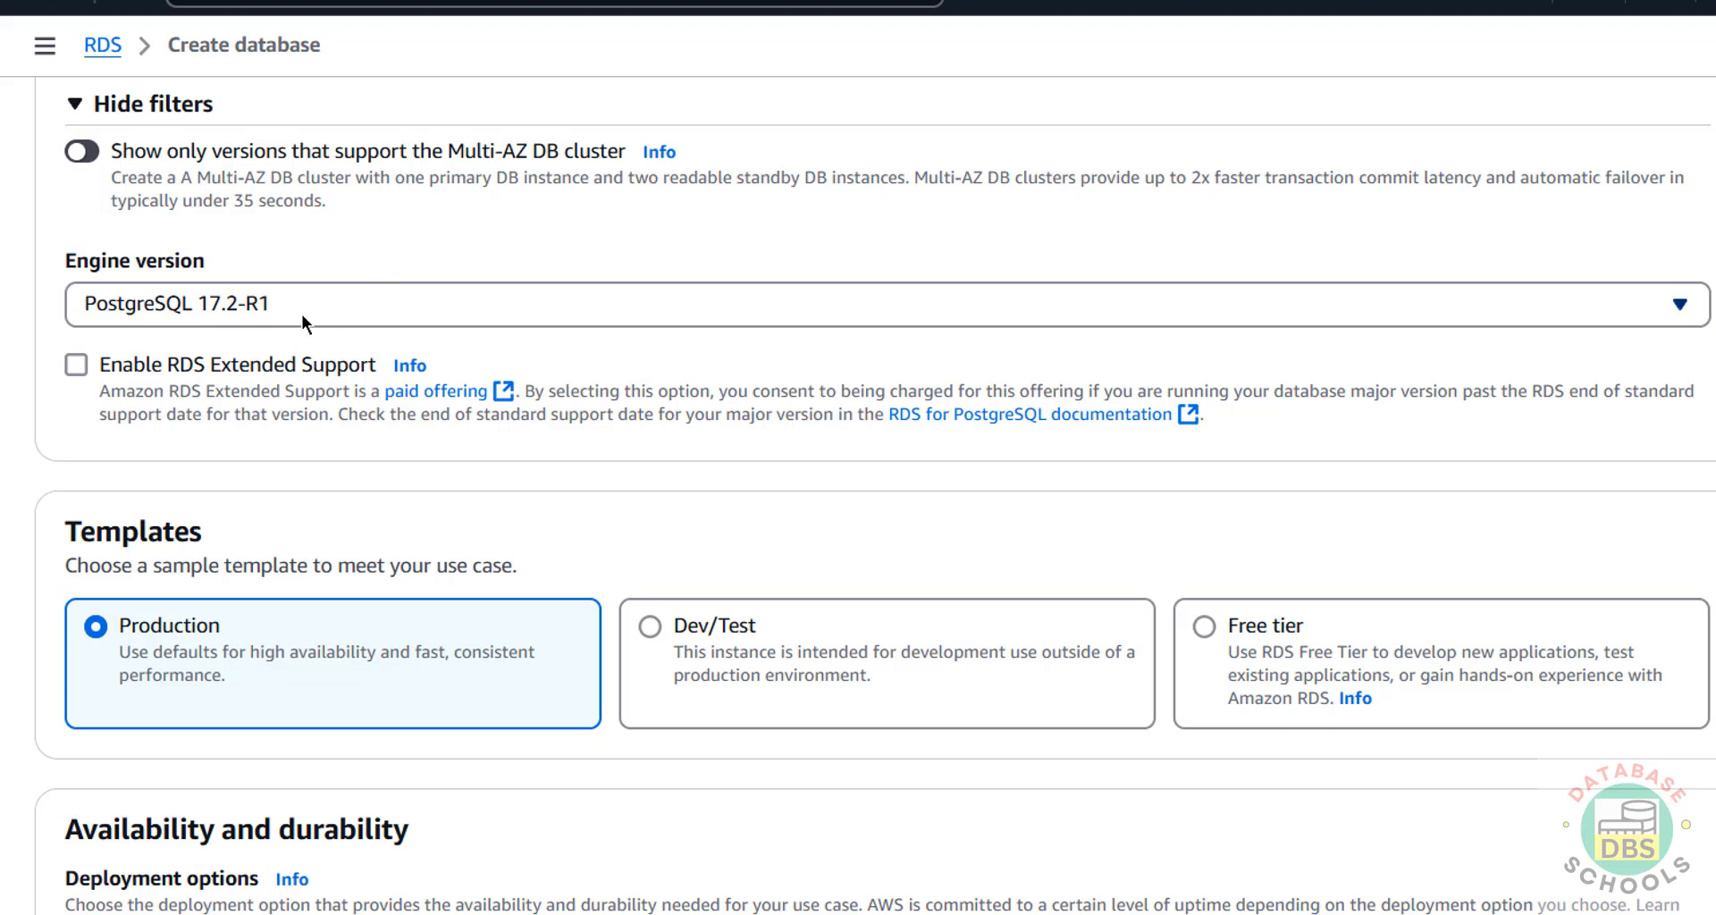
{"action": "left_click", "coordinate": [299, 308]}
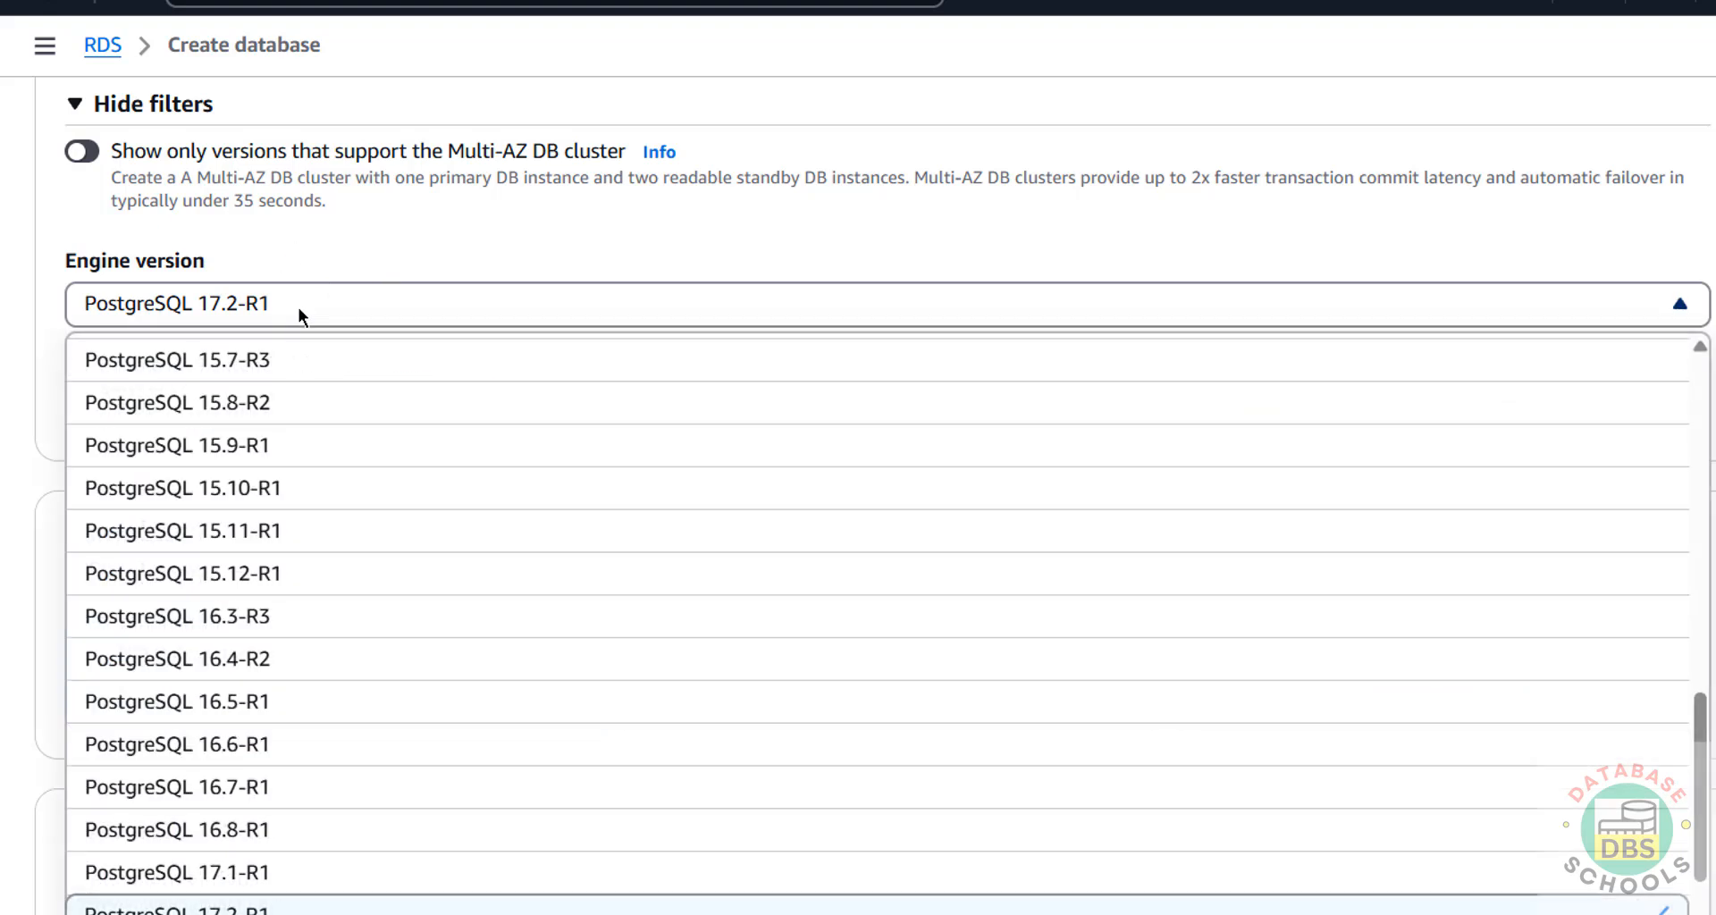
{"action": "scroll", "coordinate": [1146, 766], "scroll_direction": "down", "scroll_amount": 1}
{"action": "scroll", "coordinate": [788, 742], "scroll_direction": "down", "scroll_amount": 5}
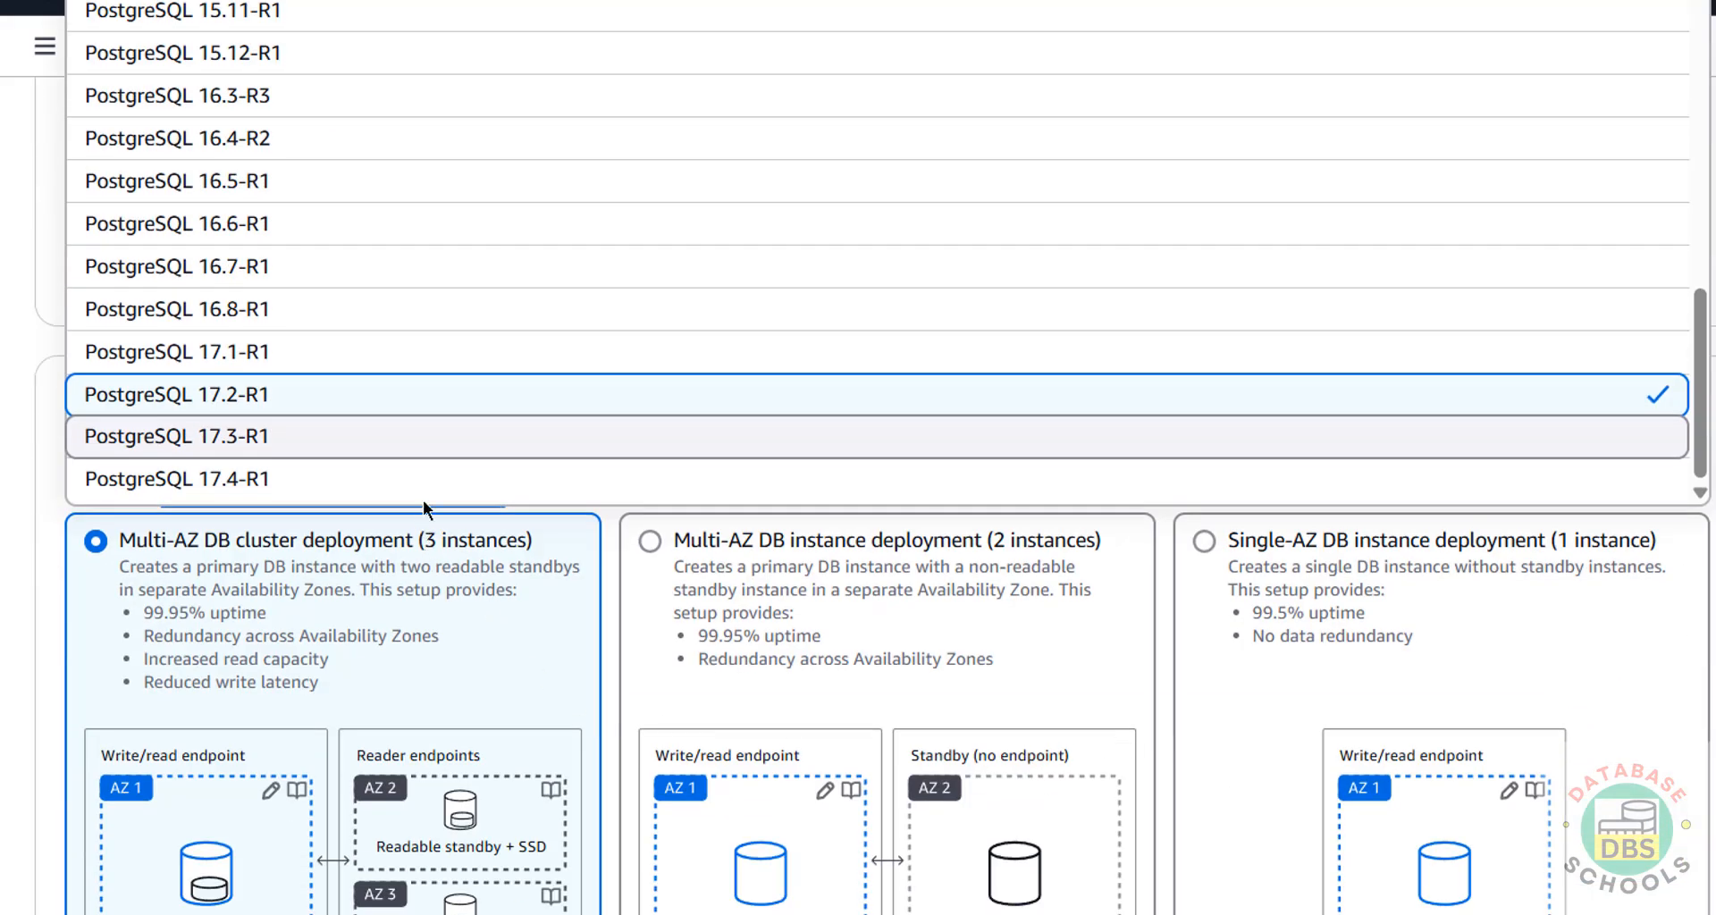
{"action": "left_click", "coordinate": [254, 483]}
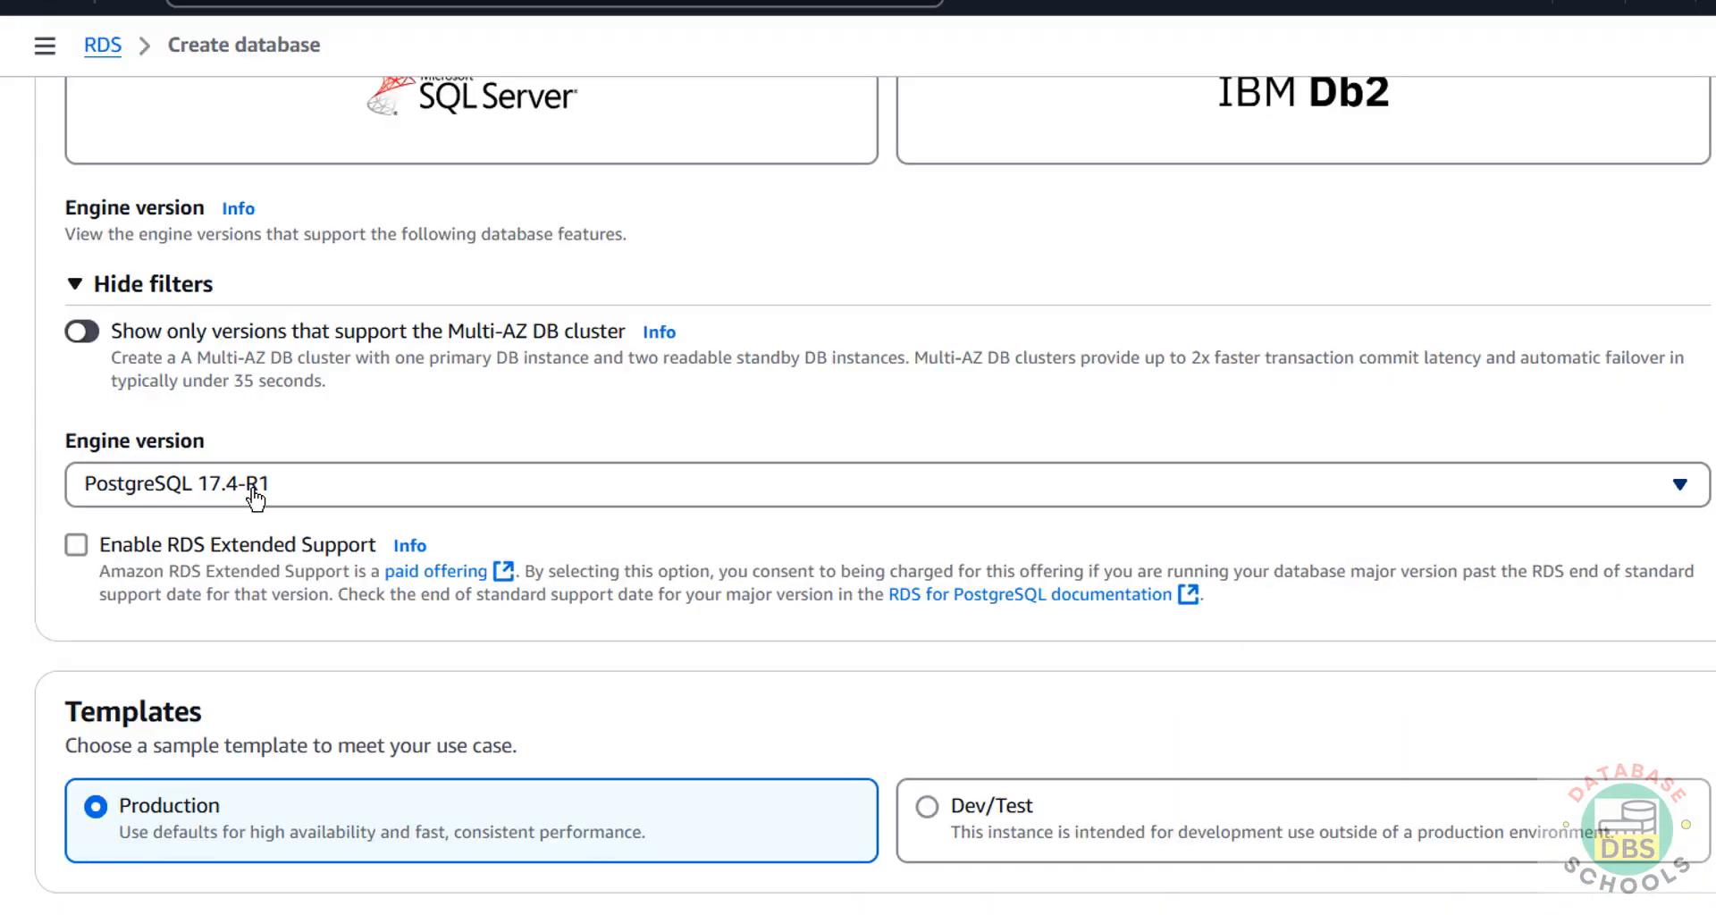
Select the Free tier template, giving a Single-AZ one-instance deployment.
{"action": "scroll", "coordinate": [241, 483], "scroll_direction": "down", "scroll_amount": 5}
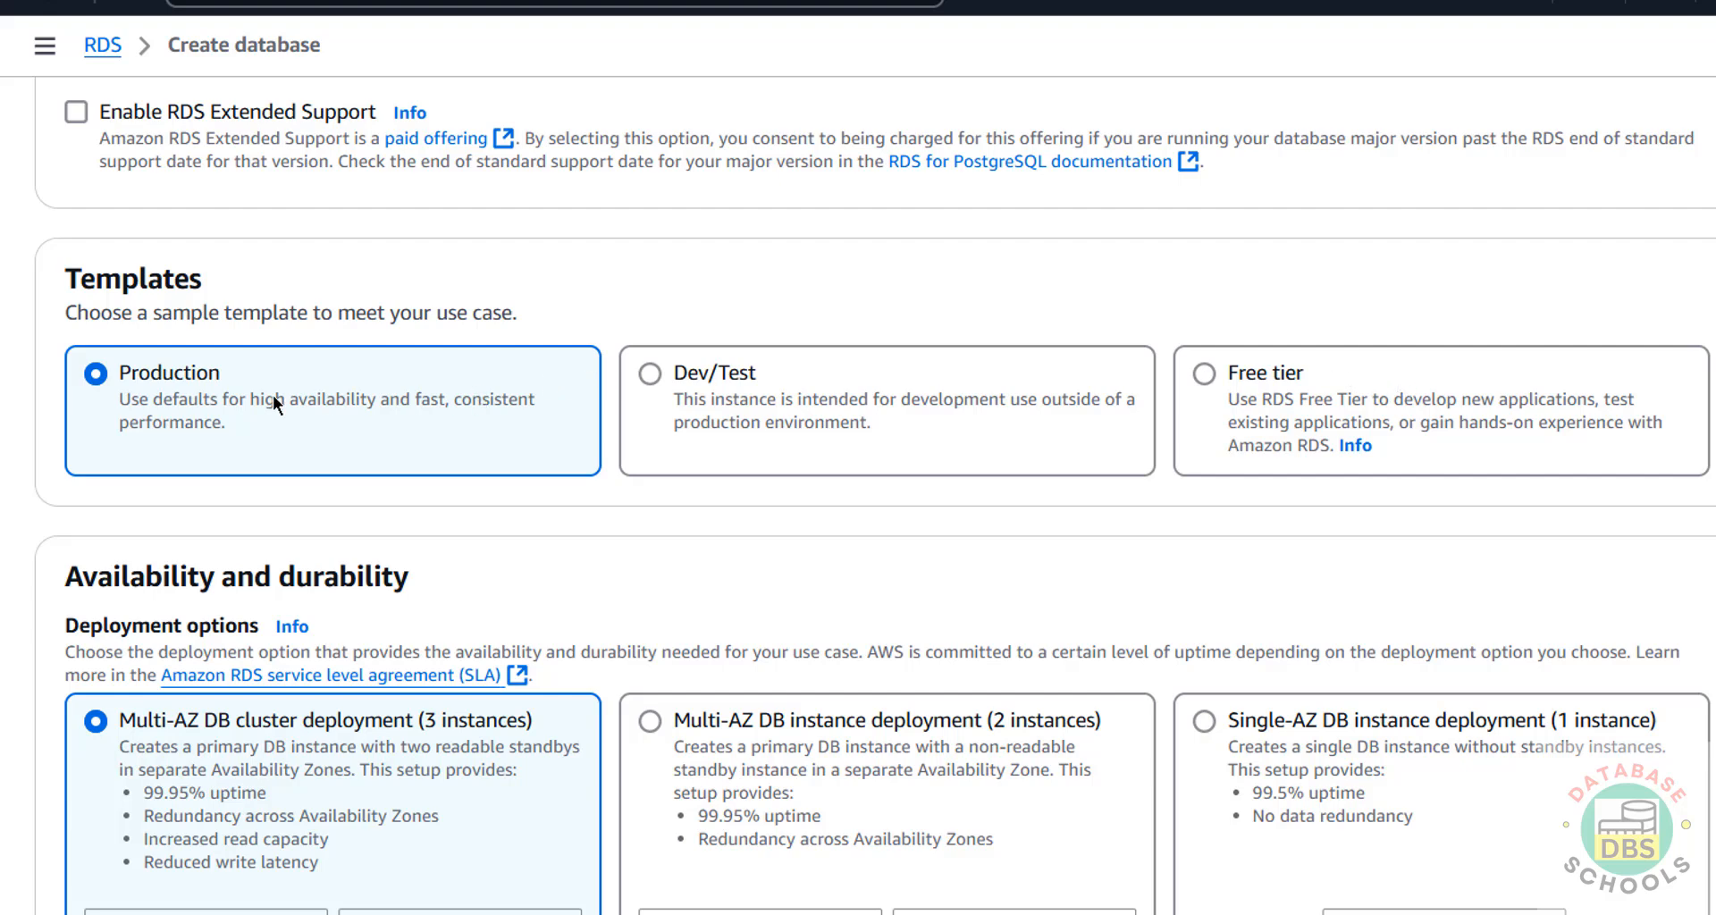
{"action": "scroll", "coordinate": [266, 507], "scroll_direction": "down", "scroll_amount": 2}
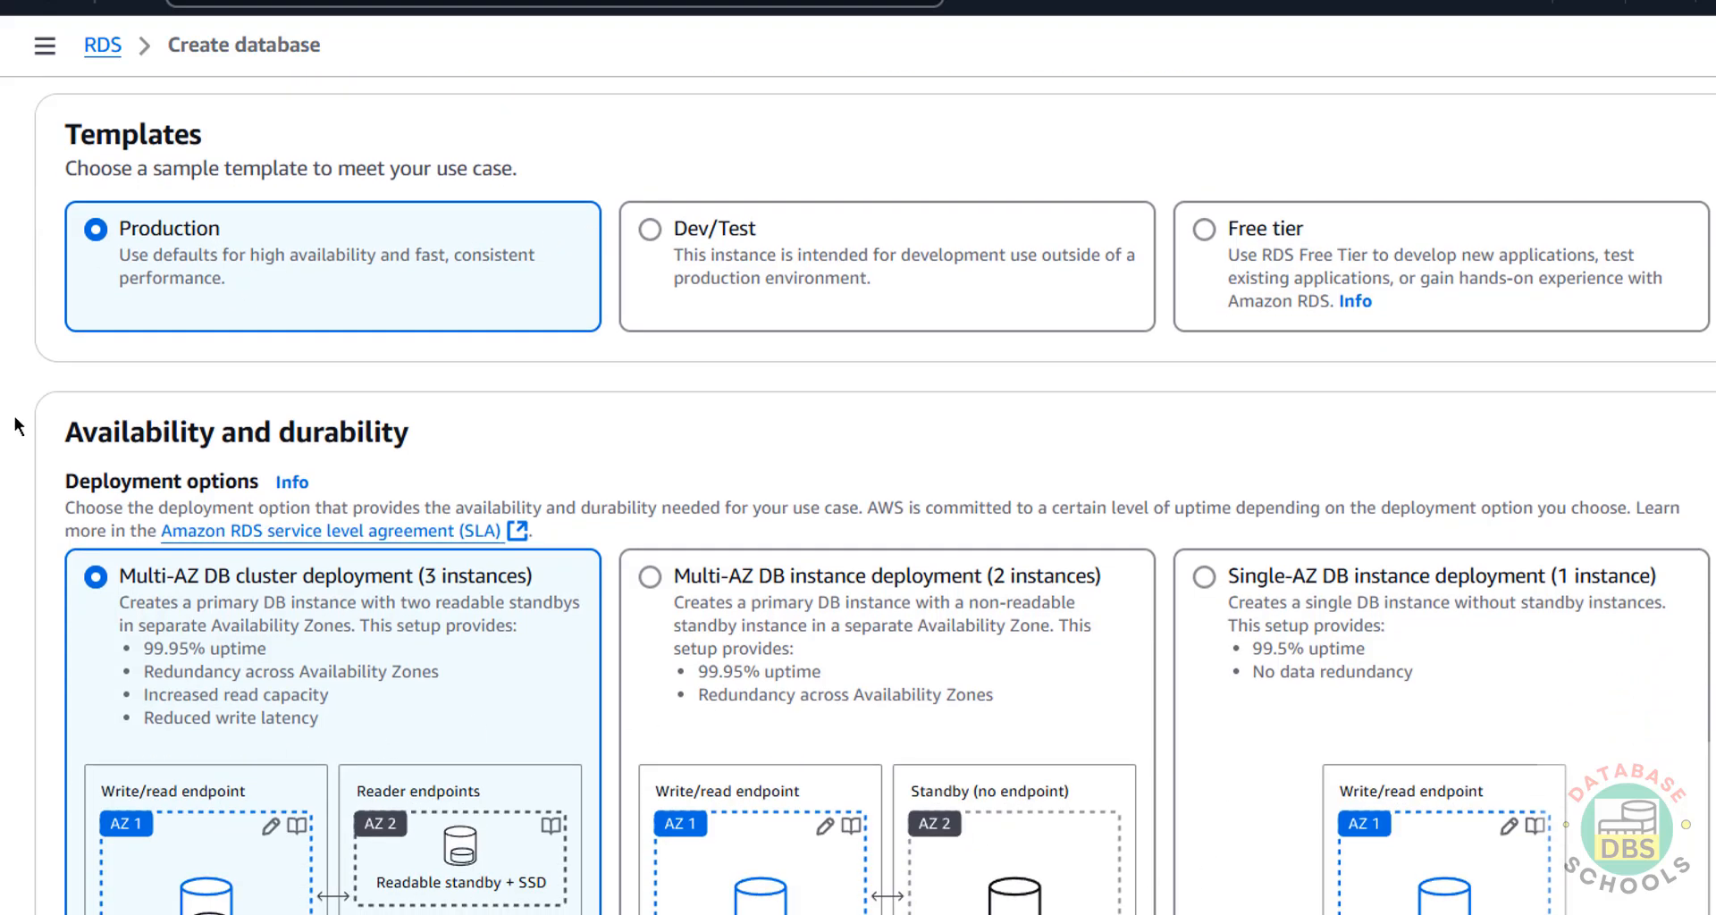
{"action": "left_click", "coordinate": [1203, 230]}
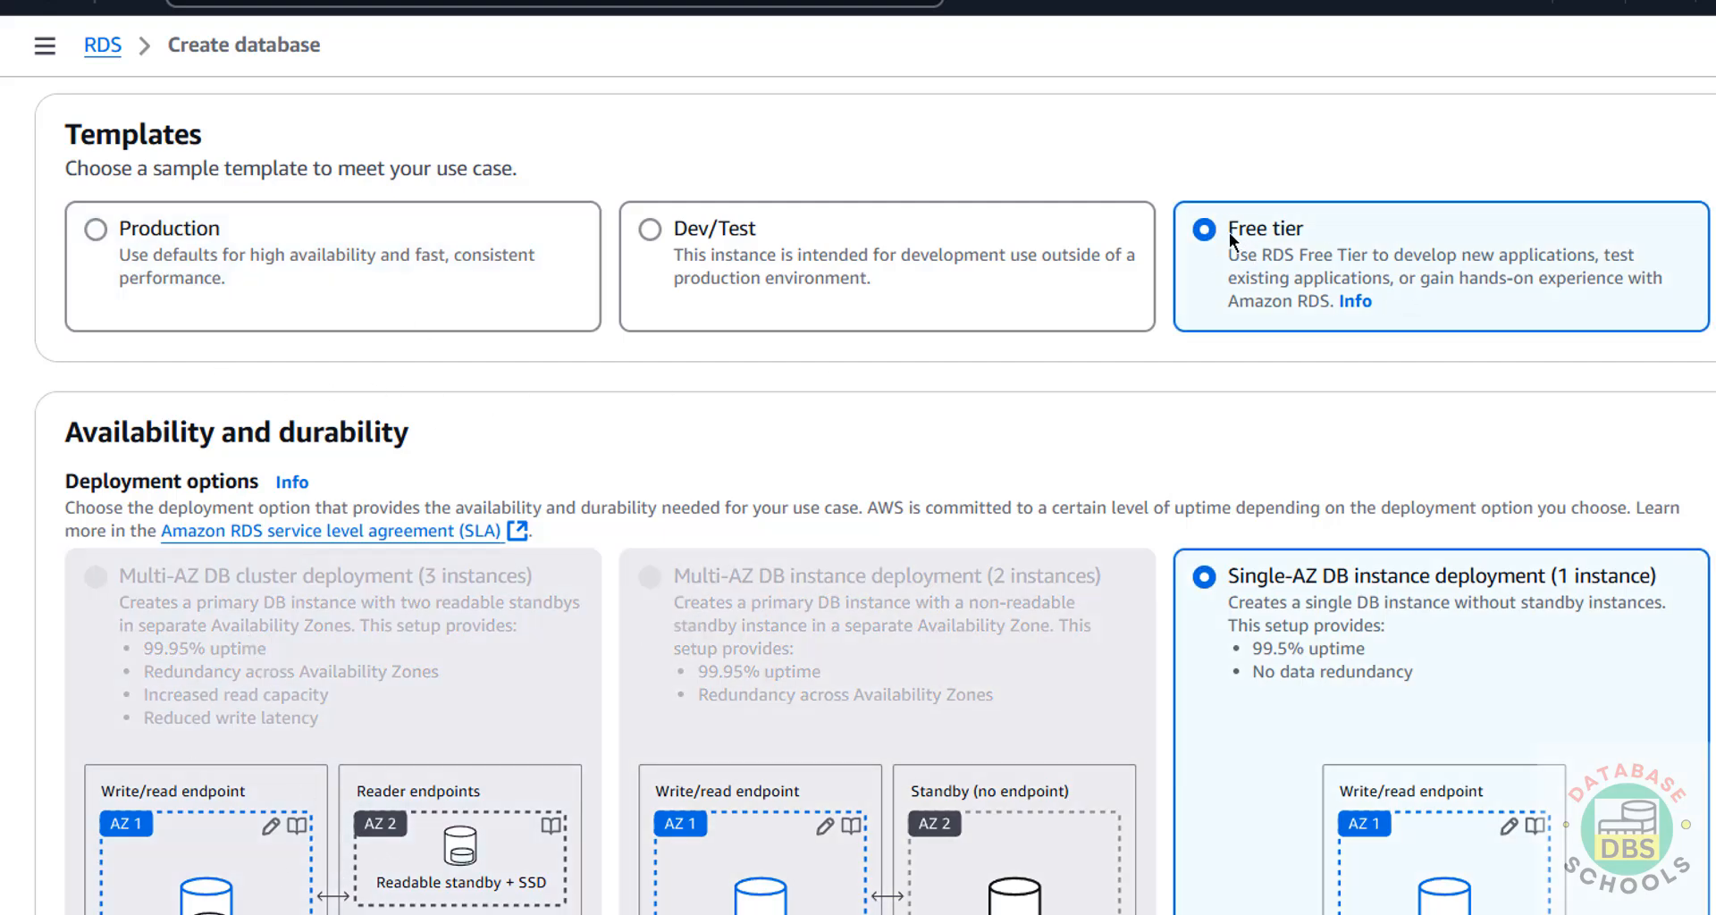
{"action": "scroll", "coordinate": [1042, 429], "scroll_direction": "down", "scroll_amount": 8}
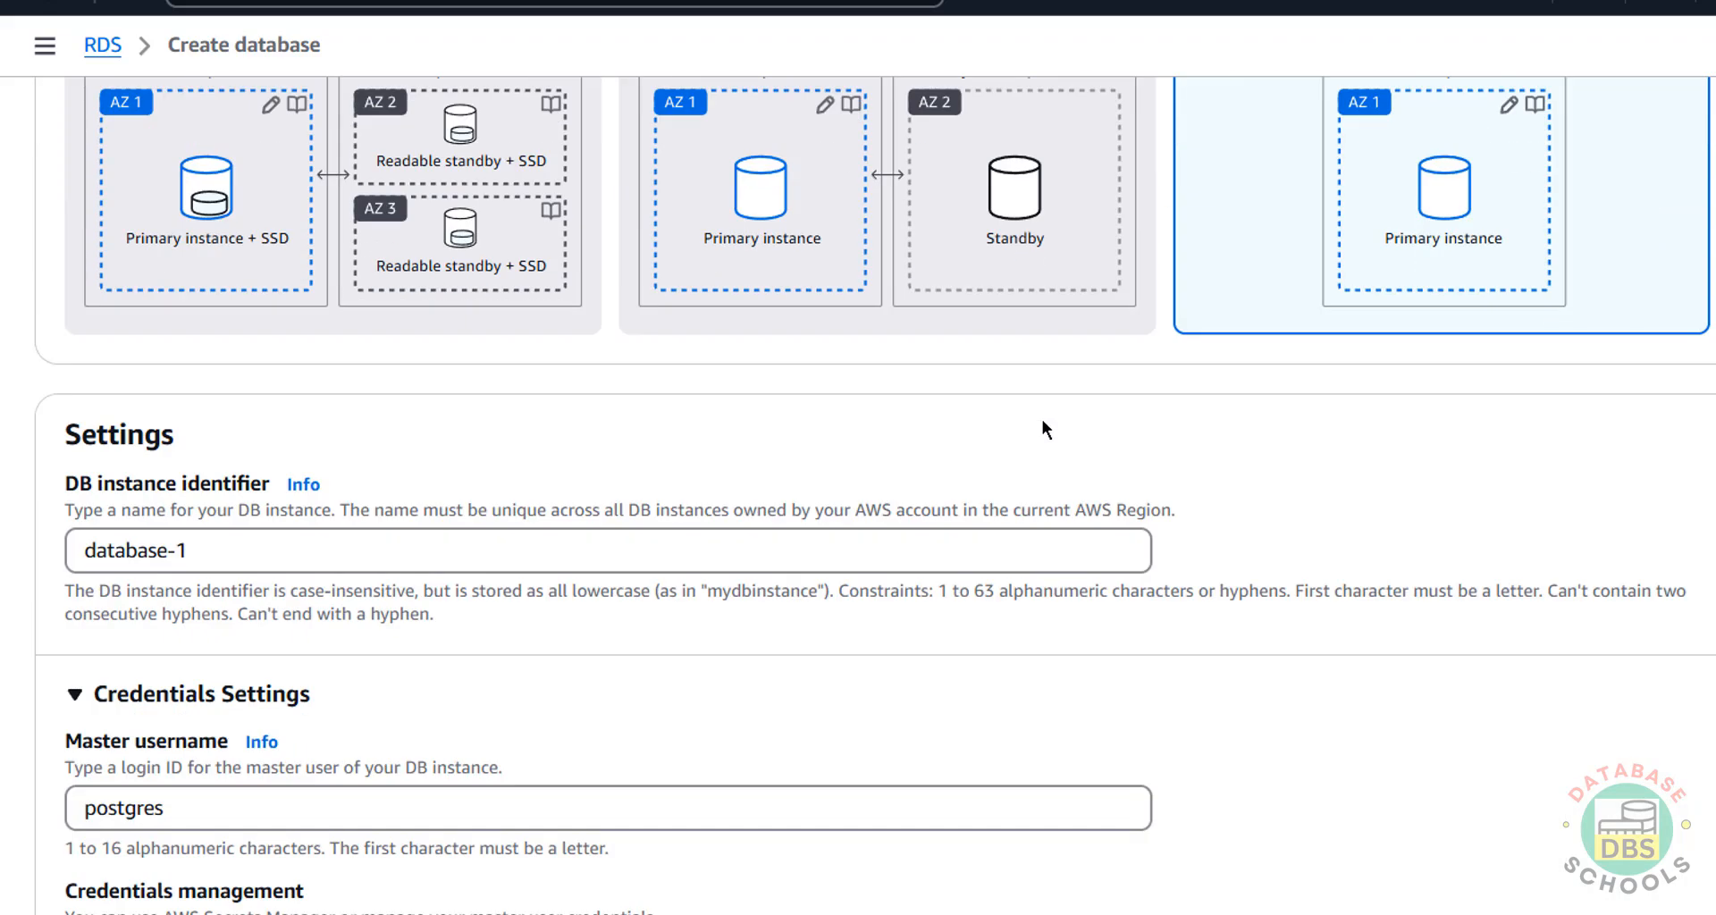
Change the DB instance identifier from database-1 to awsrdspg174, keeping master username postgres.
{"action": "scroll", "coordinate": [1042, 420], "scroll_direction": "down", "scroll_amount": 3}
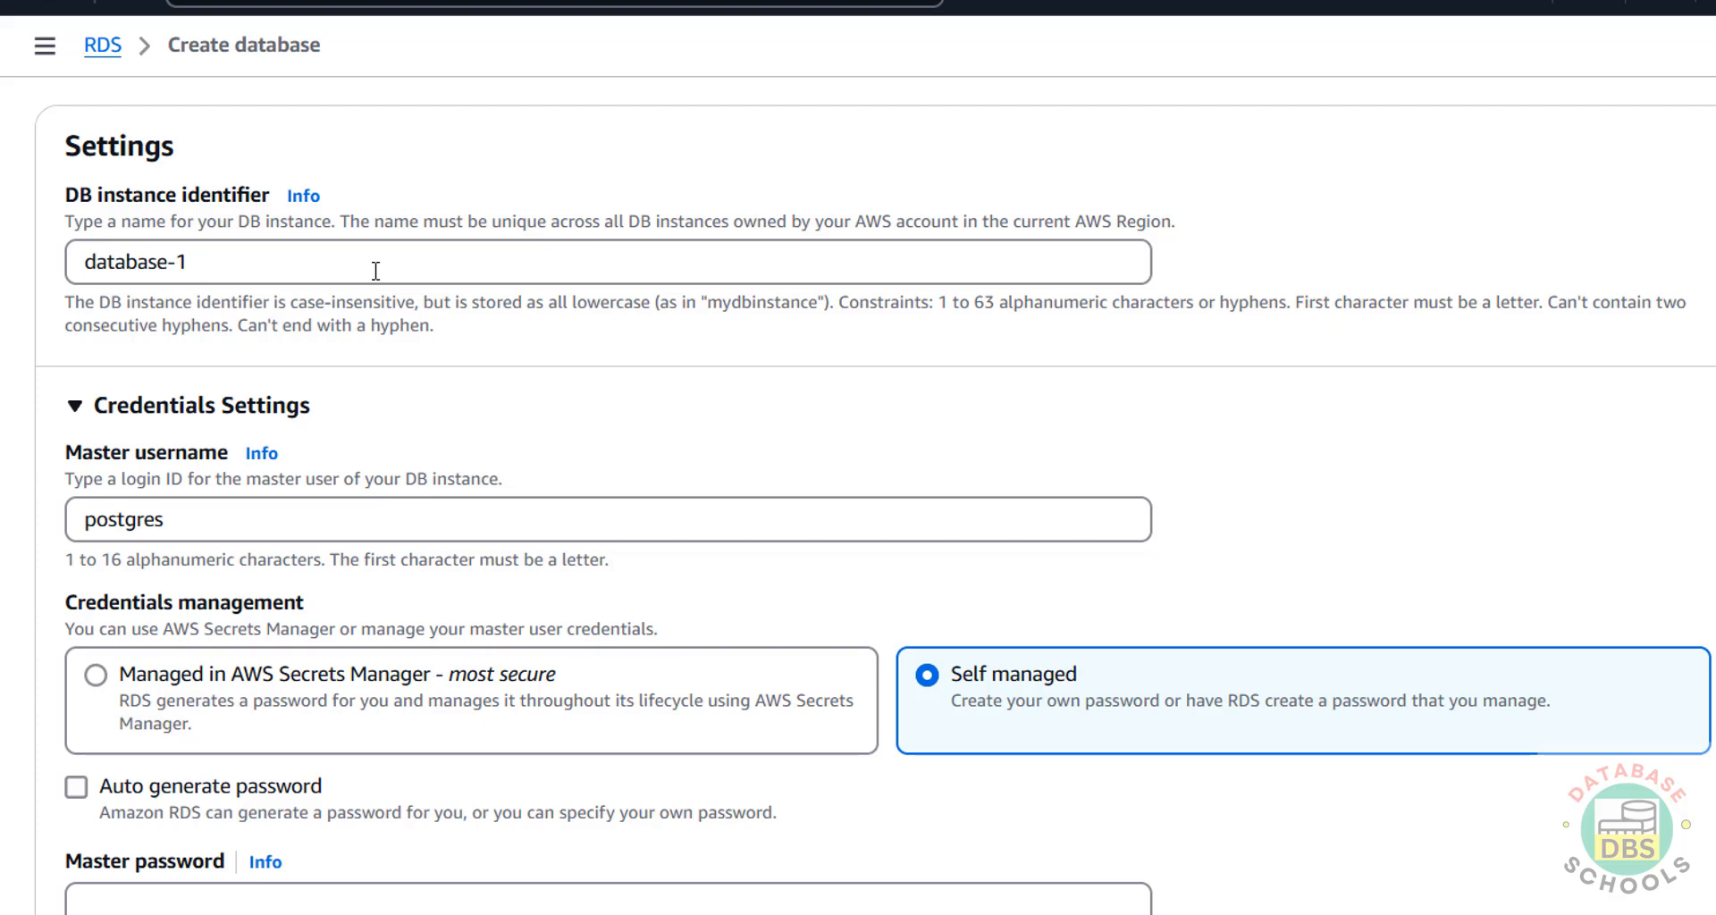
{"action": "left_click_drag", "start_coordinate": [375, 270], "coordinate": [23, 279]}
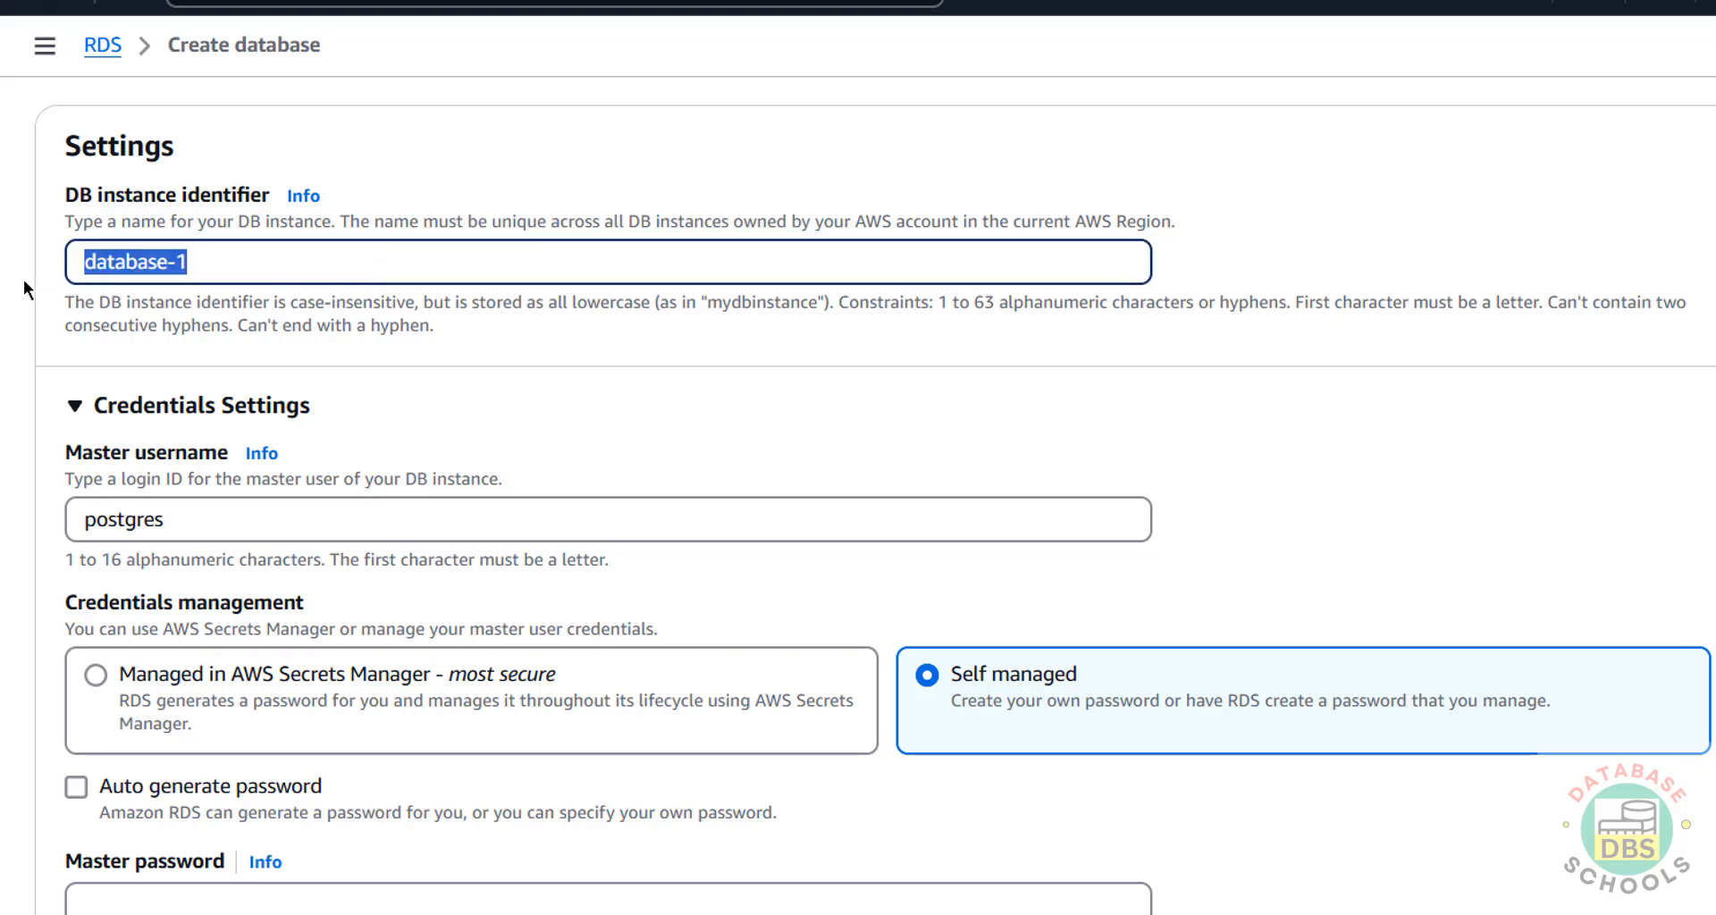
{"action": "type", "text": "awsrds"}
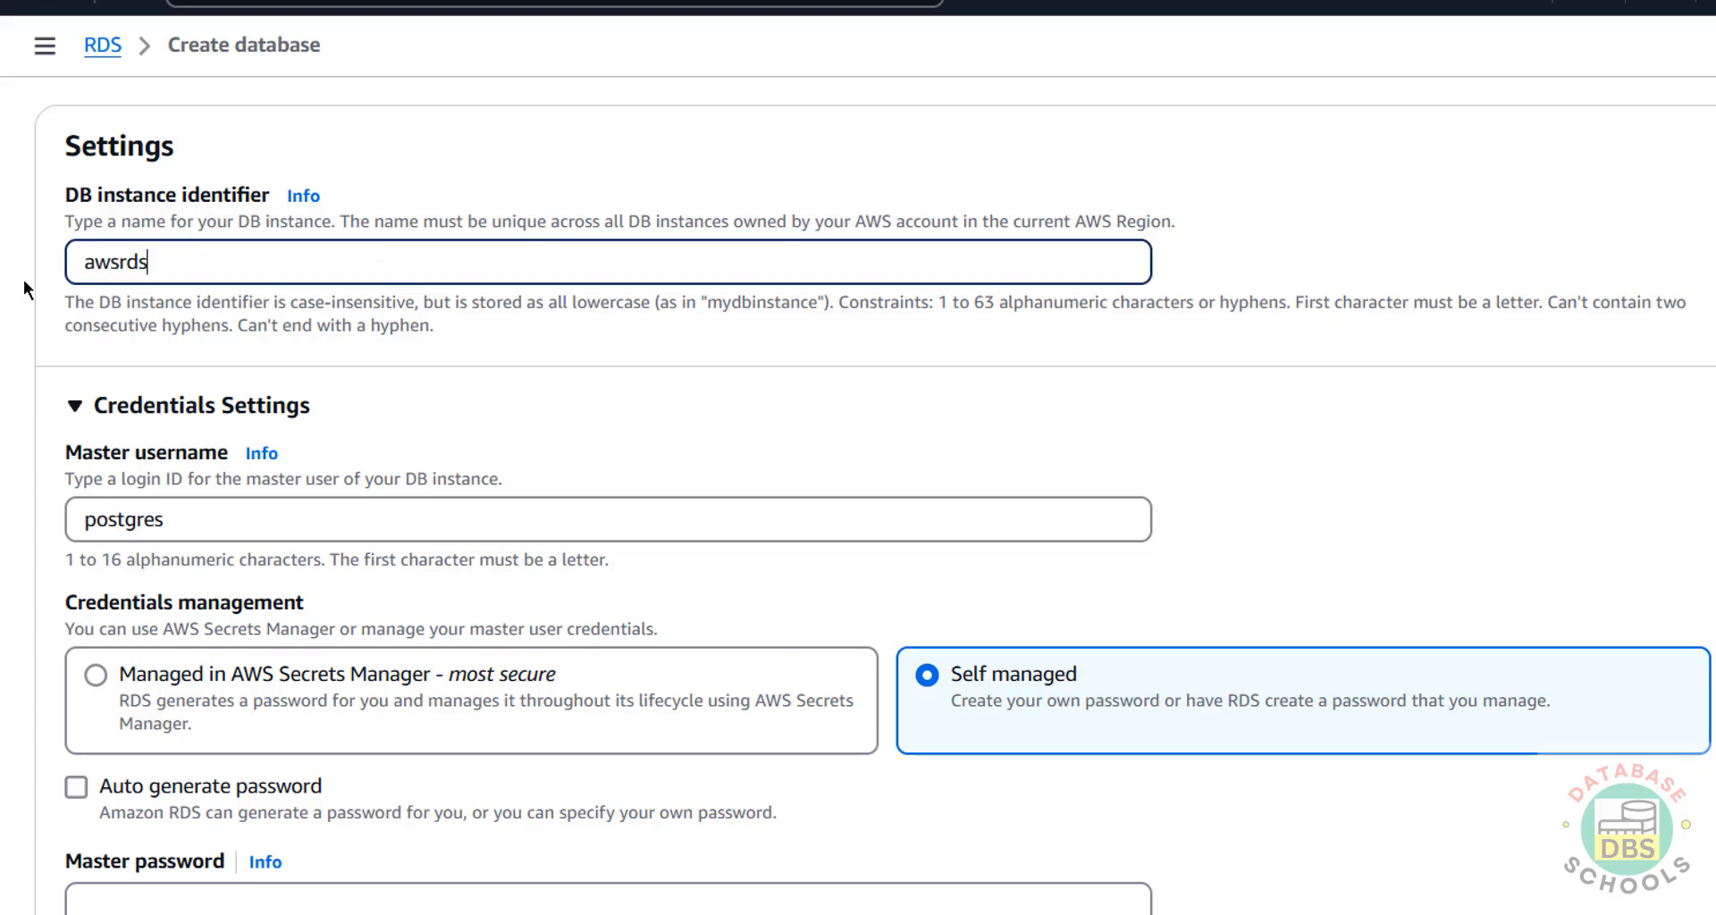
{"action": "type", "text": "pg174"}
{"action": "scroll", "coordinate": [490, 379], "scroll_direction": "down", "scroll_amount": 3}
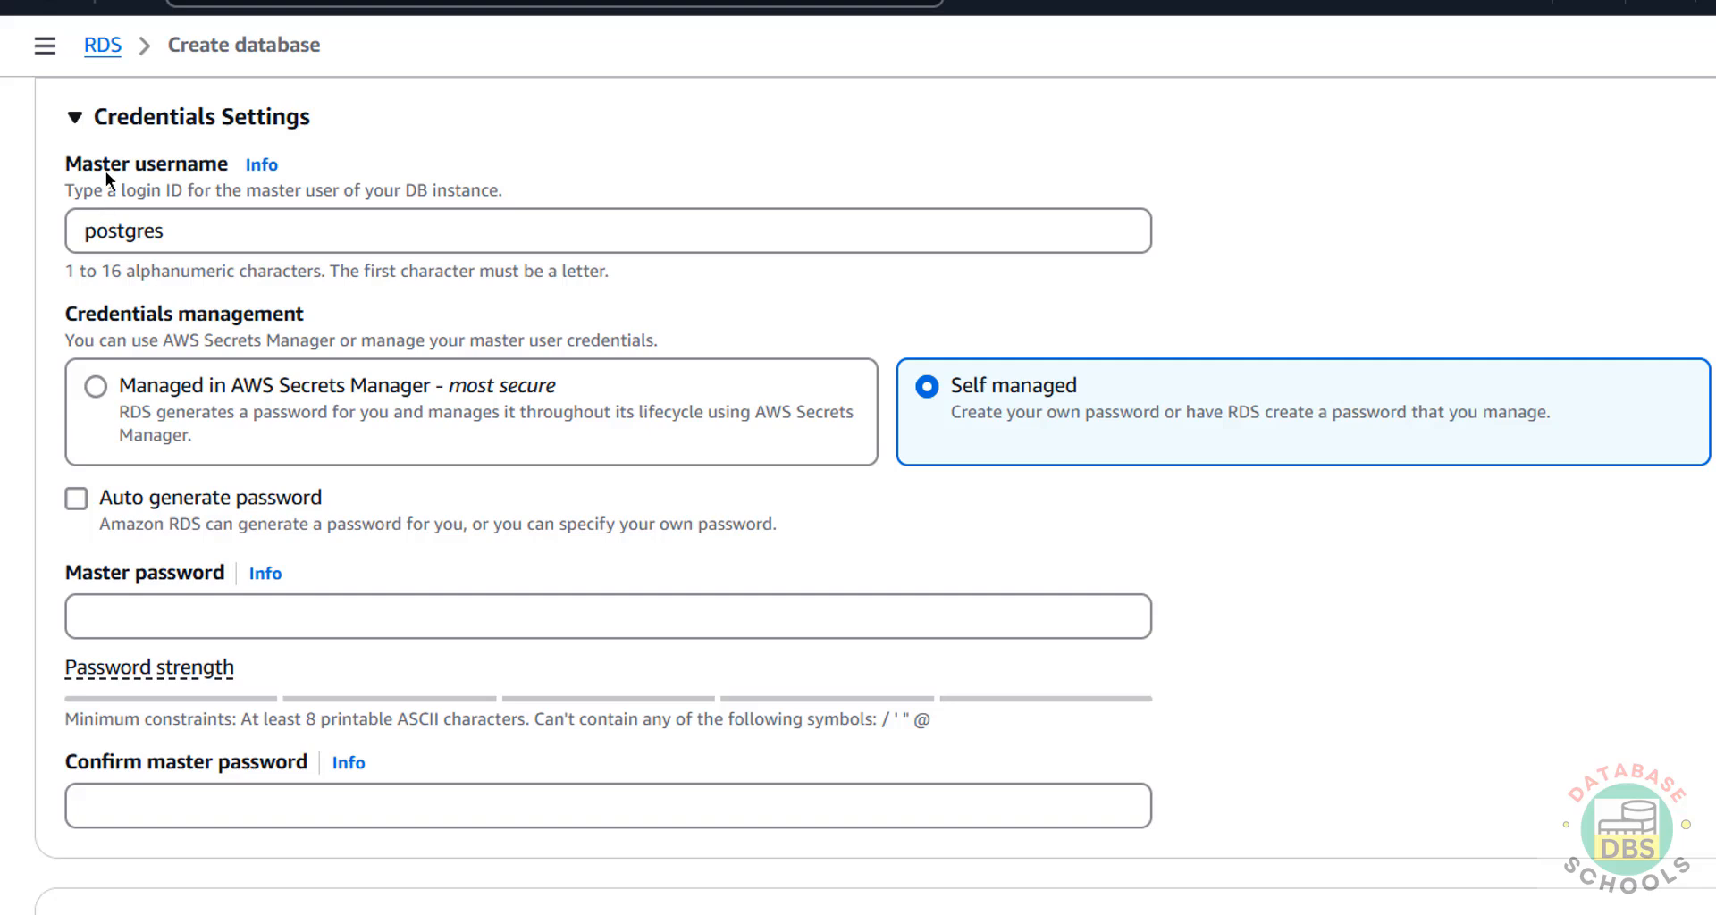
{"action": "left_click_drag", "start_coordinate": [181, 231], "coordinate": [27, 237]}
{"action": "left_click", "coordinate": [153, 230]}
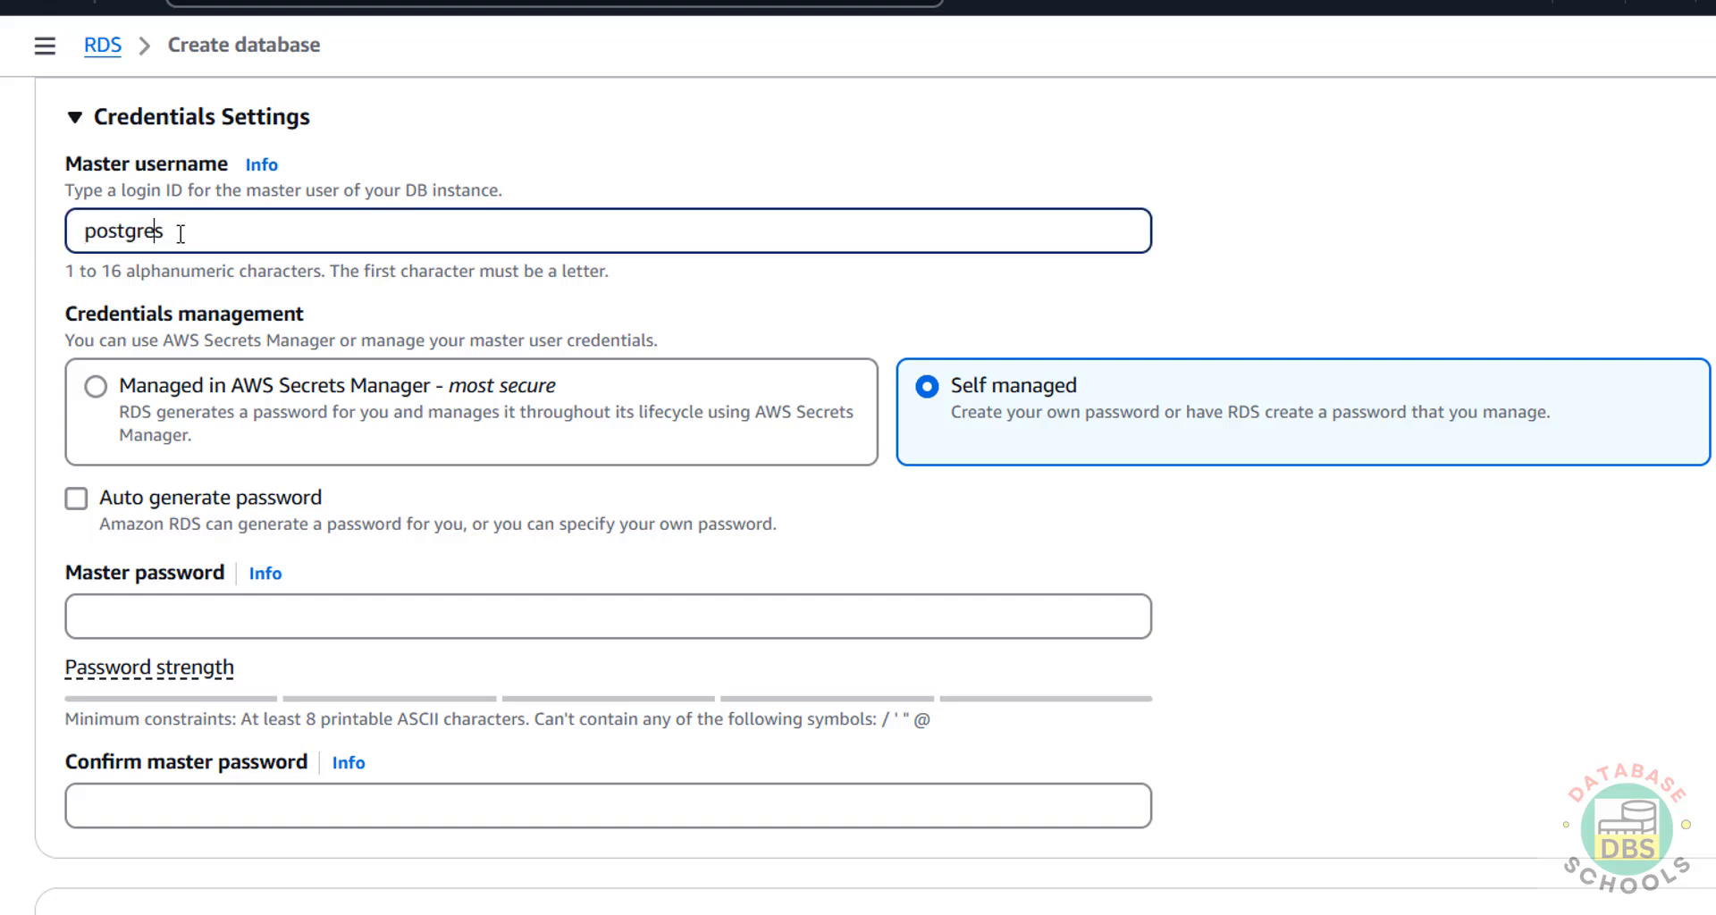
Enter a master password without the forbidden symbols, ready for confirmation.
{"action": "left_click", "coordinate": [201, 619]}
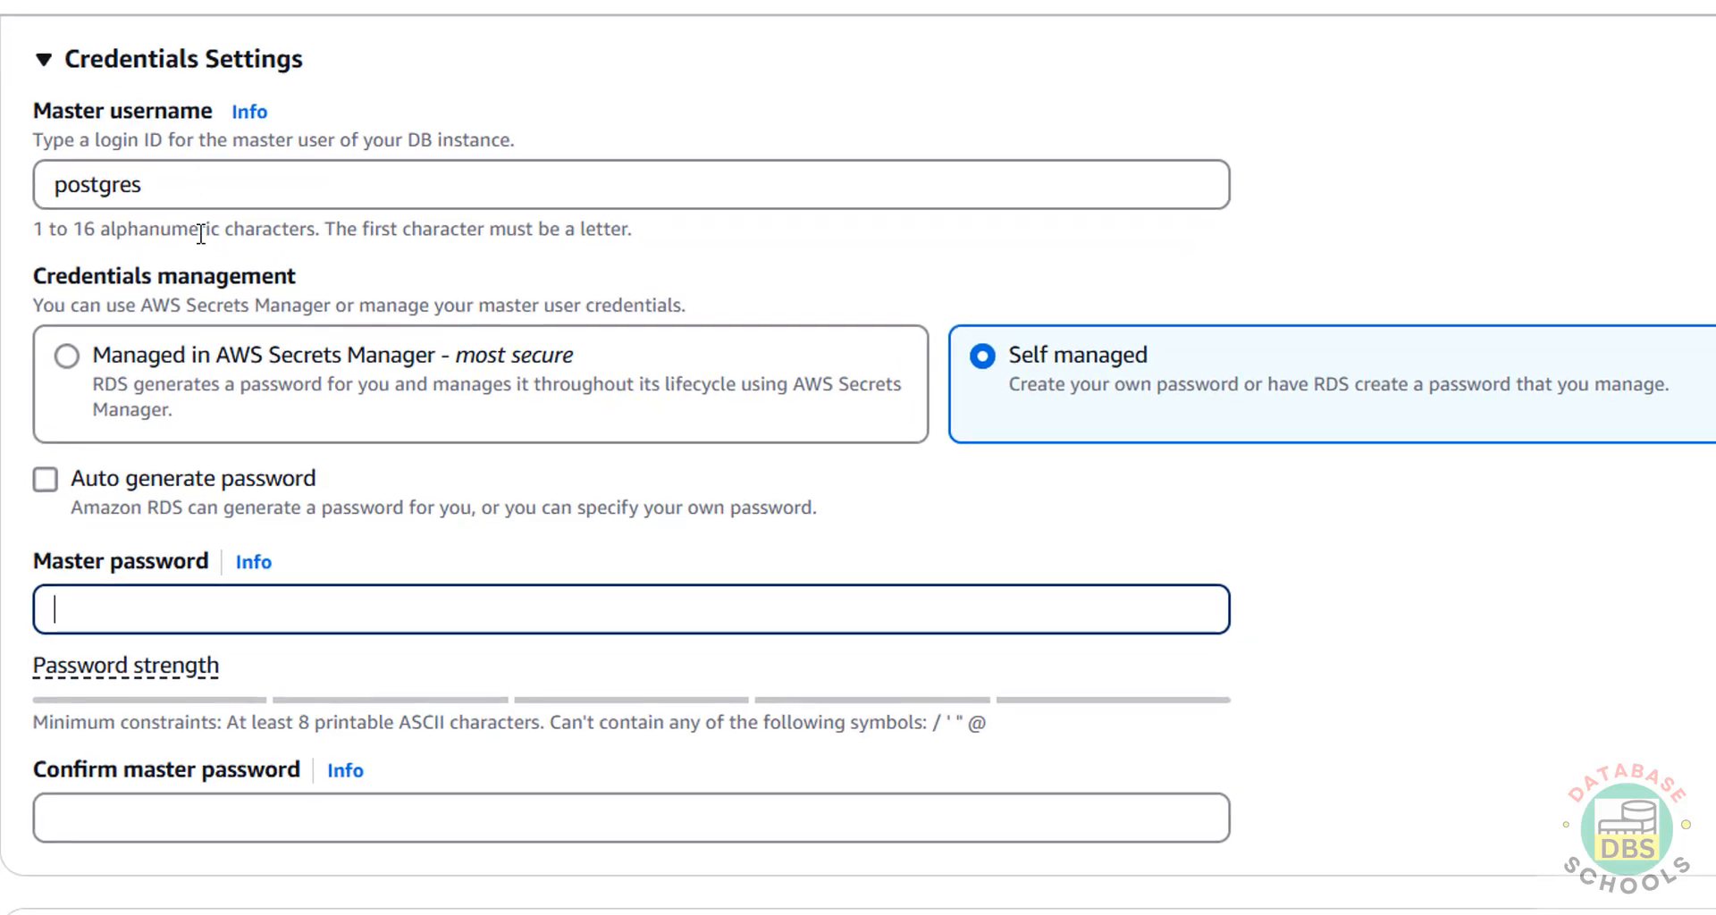
{"action": "type", "text": "•••••••••"}
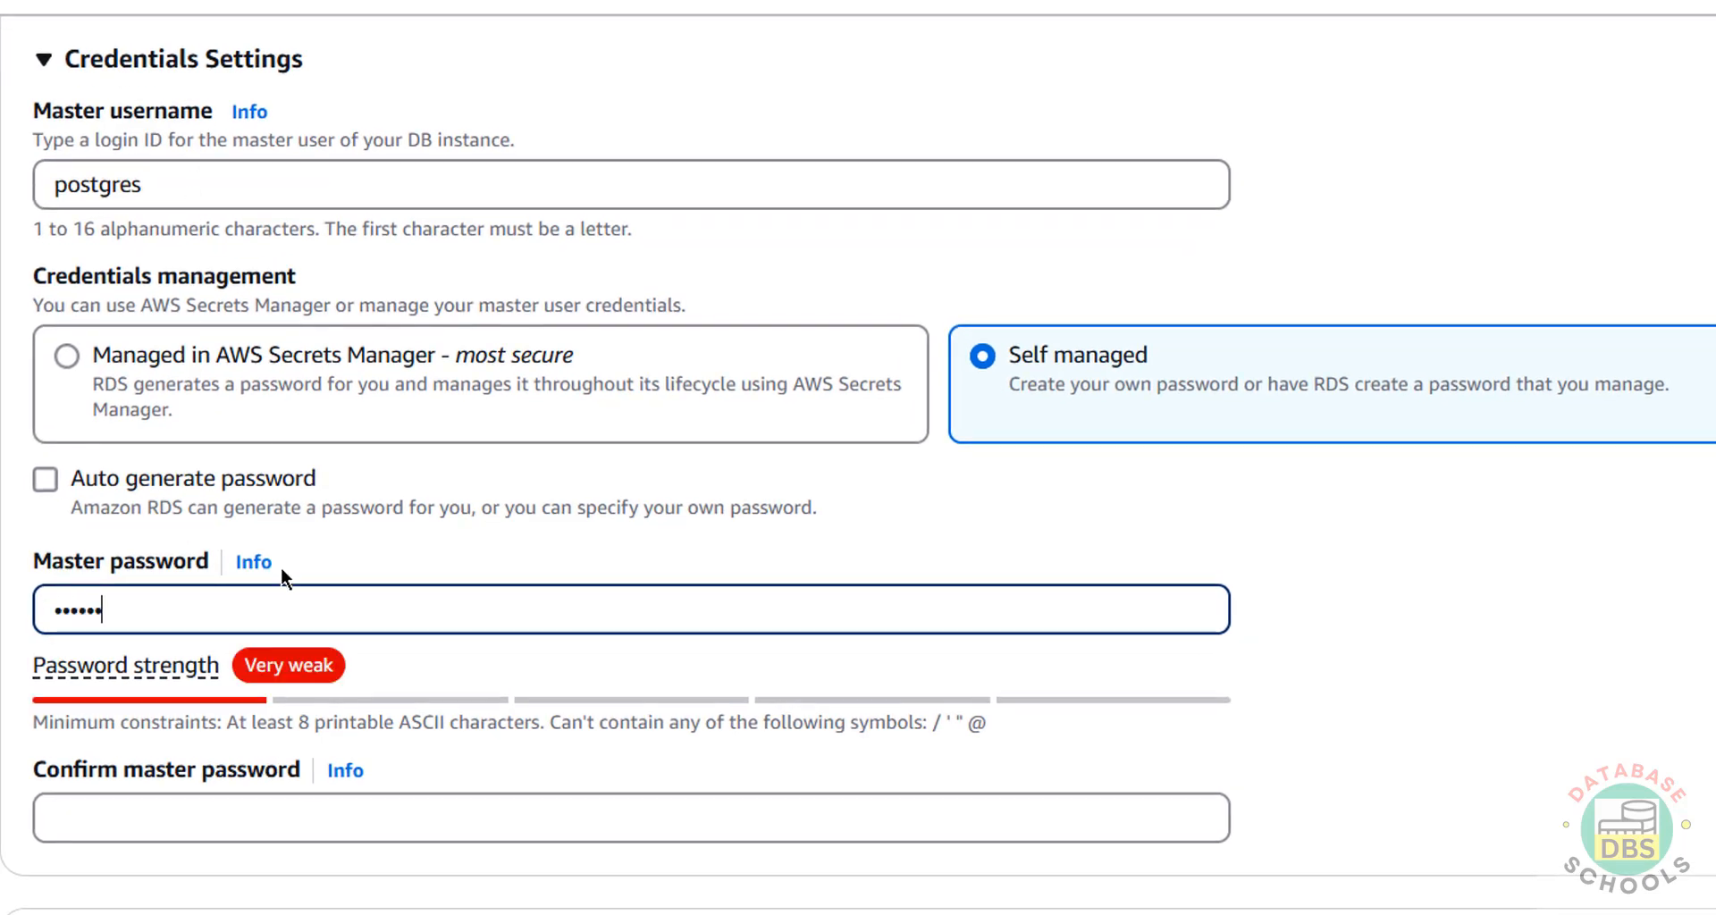
{"action": "key", "text": "Tab"}
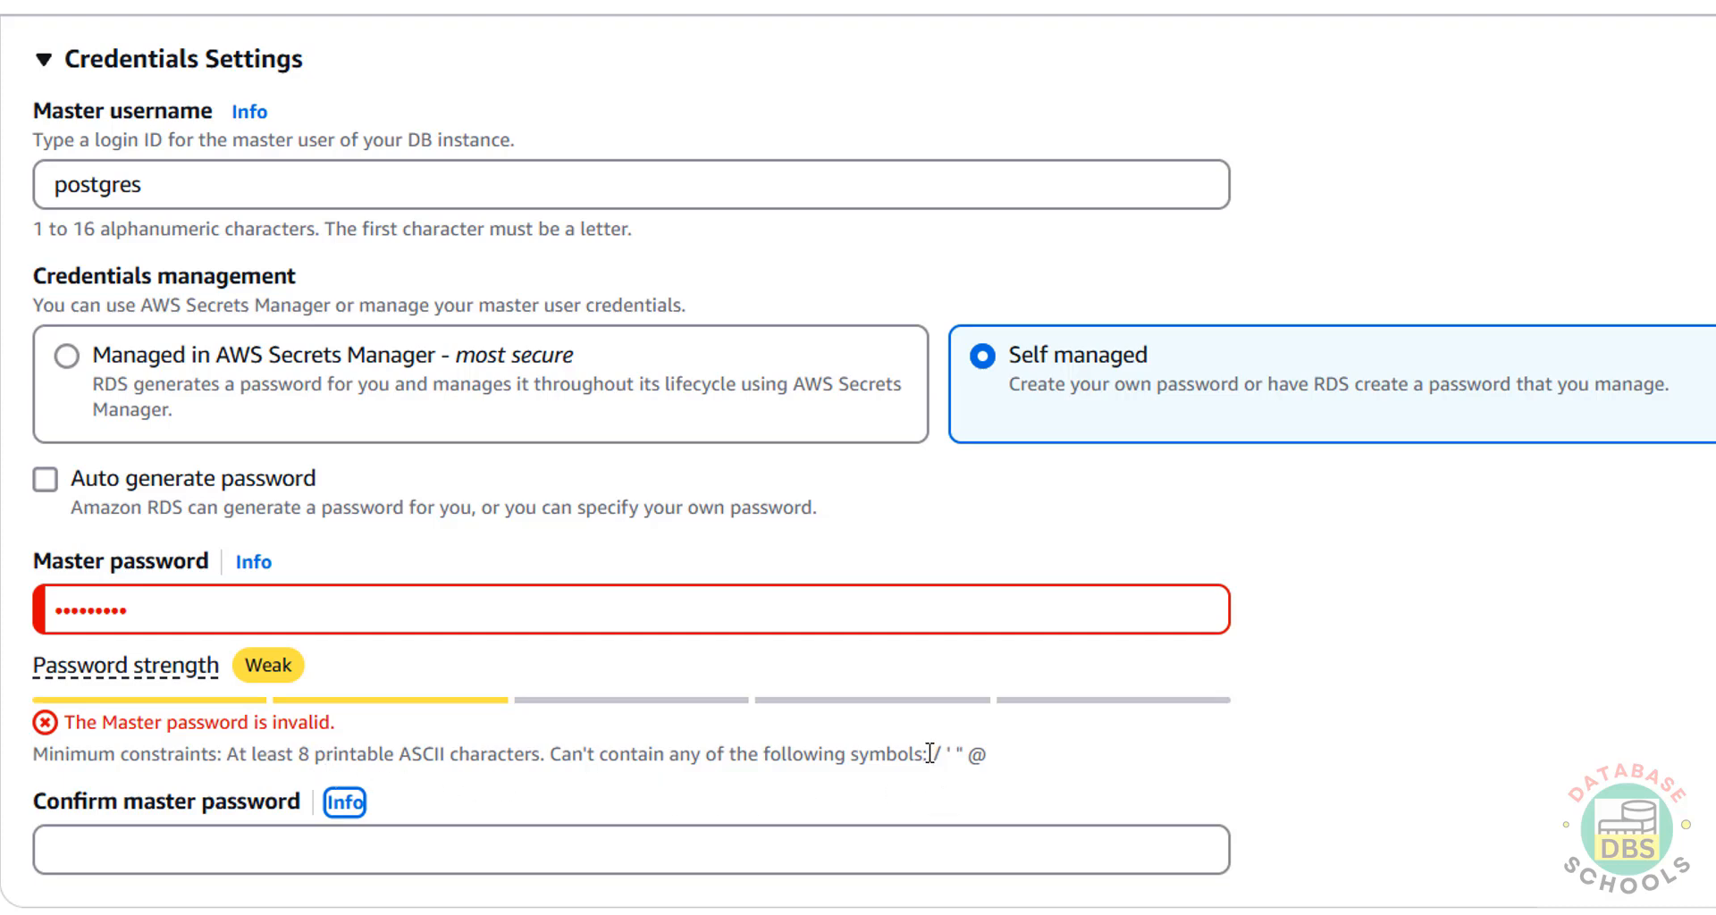
{"action": "left_click_drag", "start_coordinate": [926, 755], "coordinate": [1045, 764]}
{"action": "left_click", "coordinate": [183, 604]}
{"action": "key", "text": "ctrl+a"}
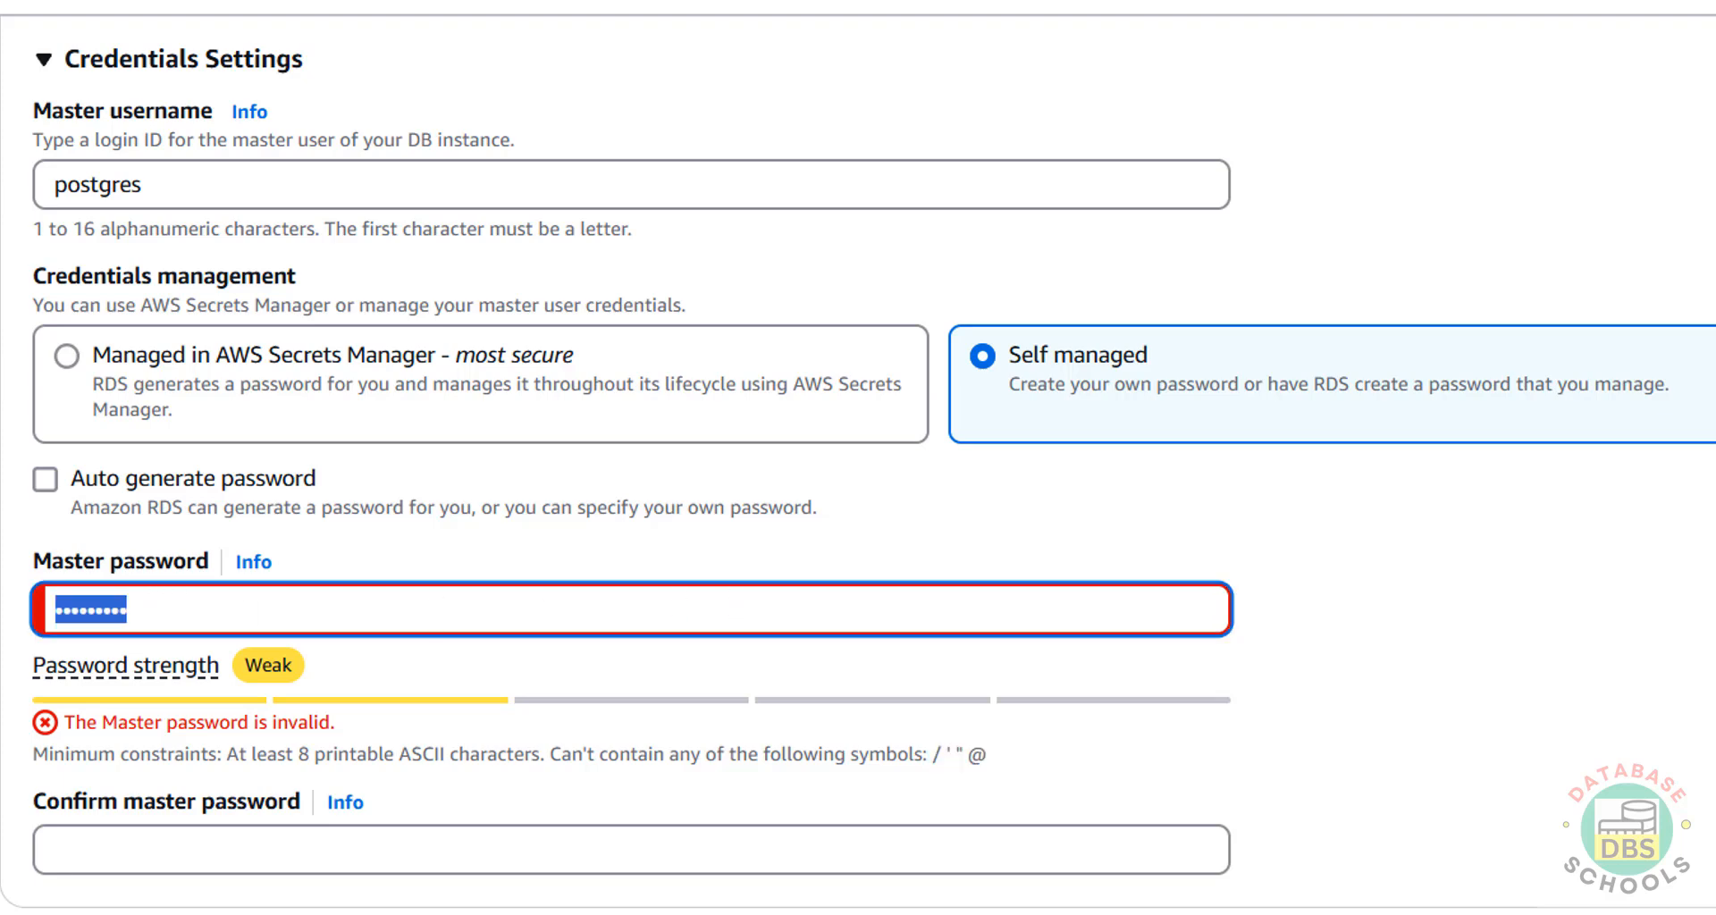
{"action": "type", "text": "*****"}
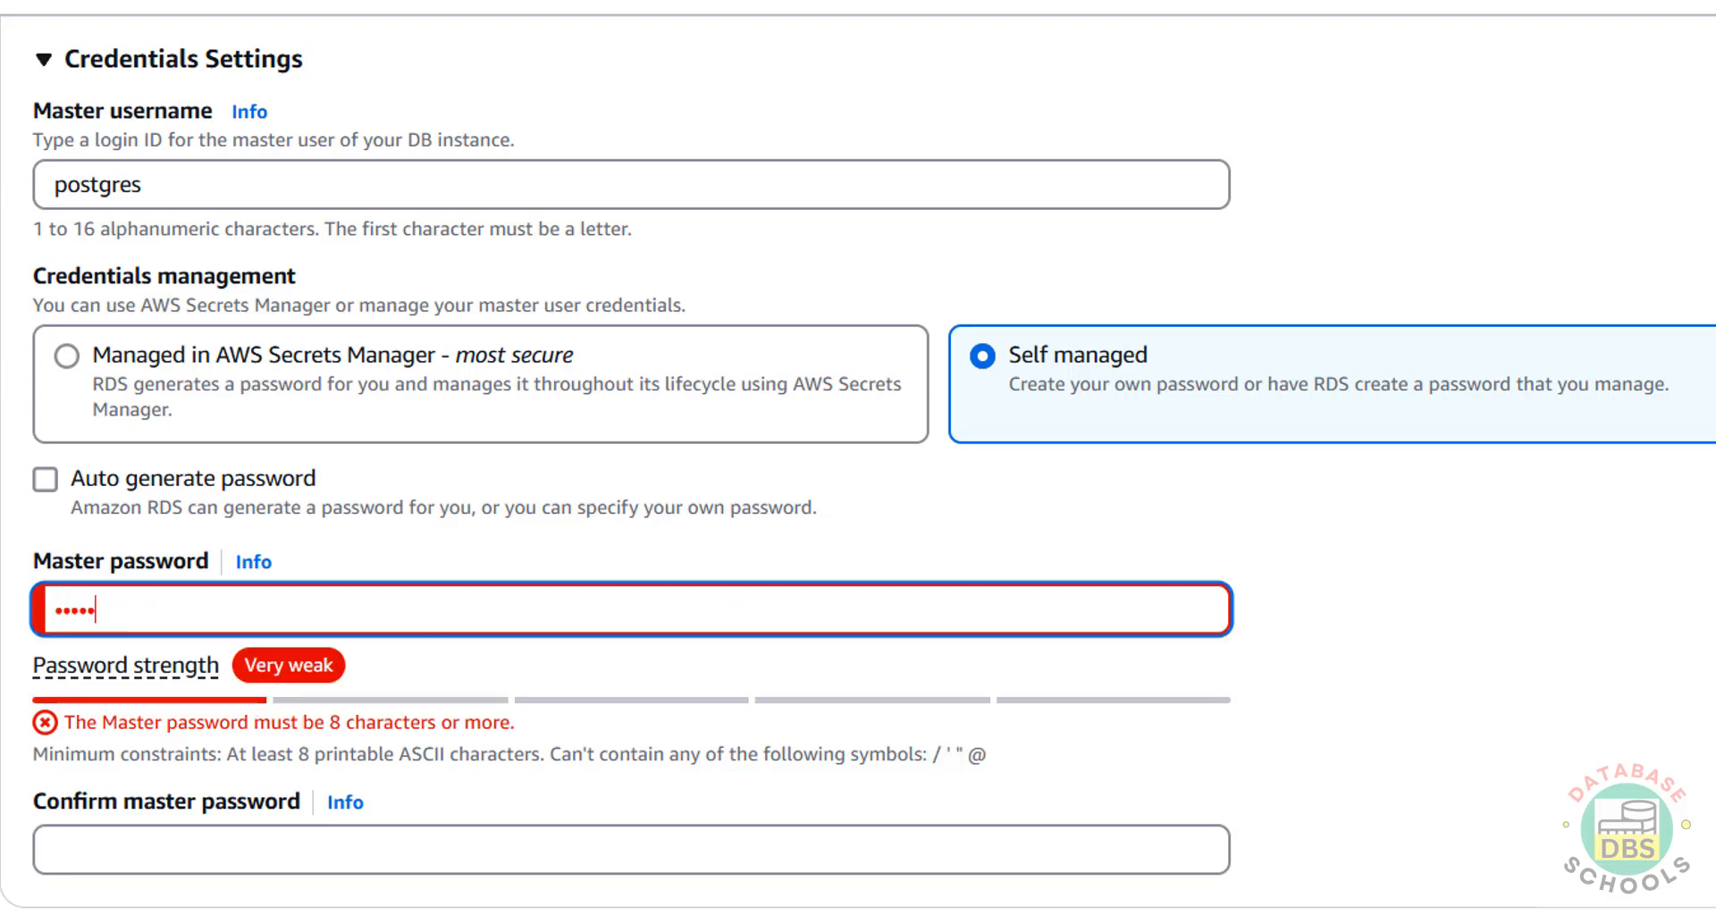
{"action": "type", "text": "****"}
{"action": "key", "text": "Tab"}
{"action": "key", "text": "Tab"}
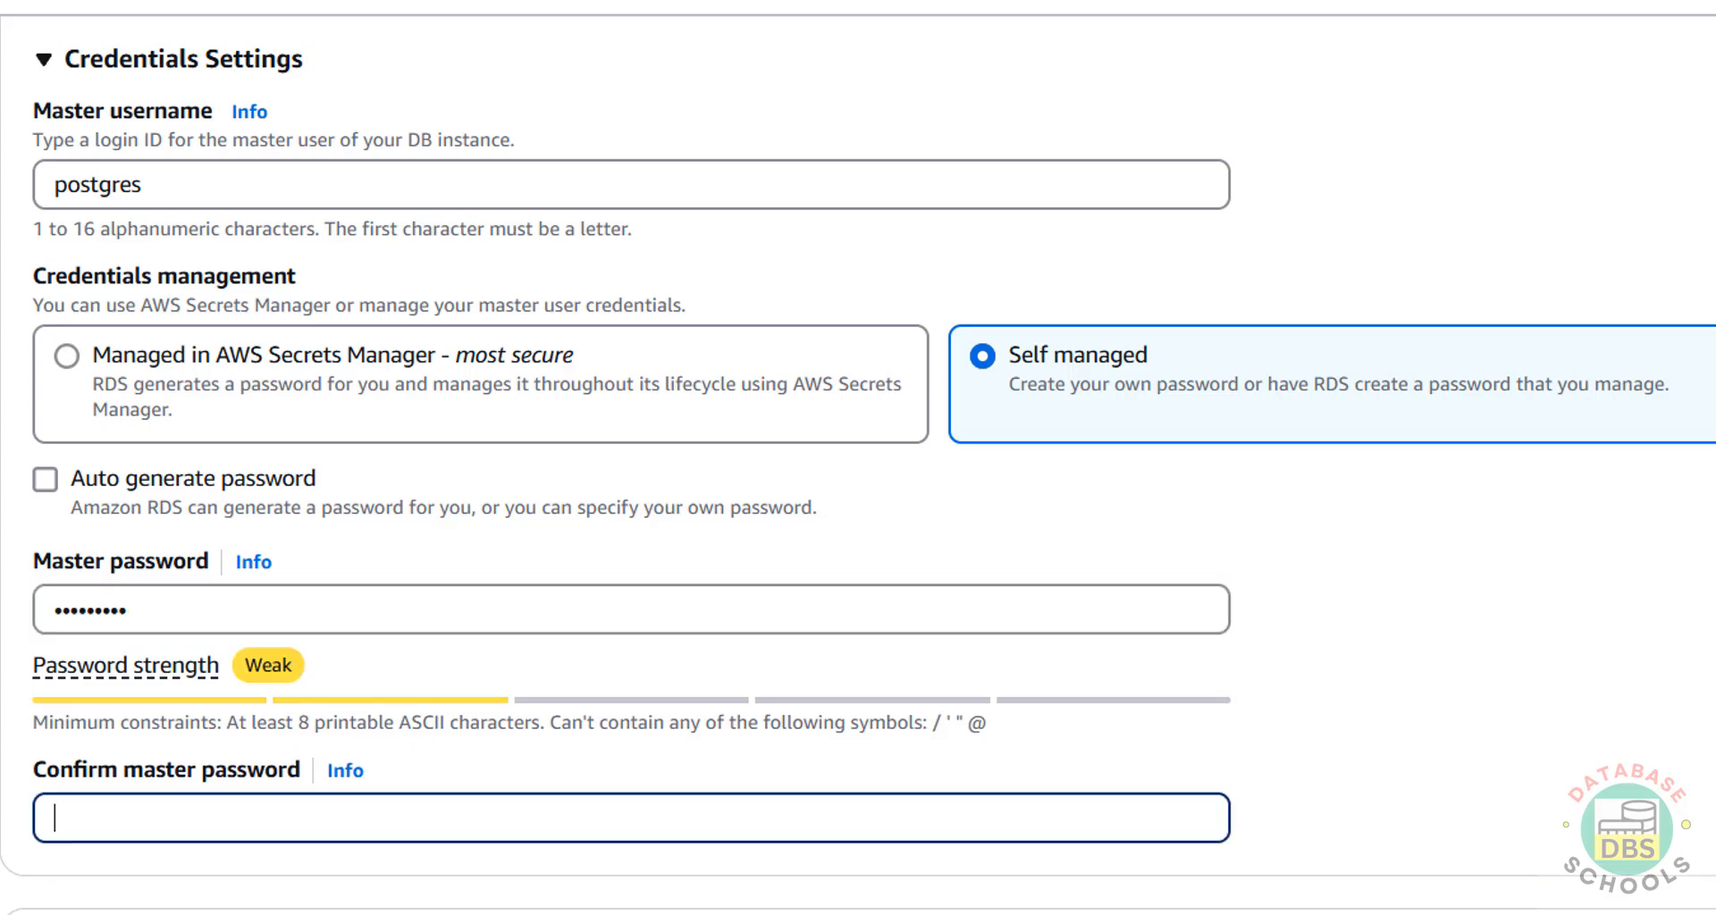
{"action": "type", "text": "*********"}
Review the instance class options and keep db.t4g.micro.
{"action": "scroll", "coordinate": [237, 577], "scroll_direction": "down", "scroll_amount": 6}
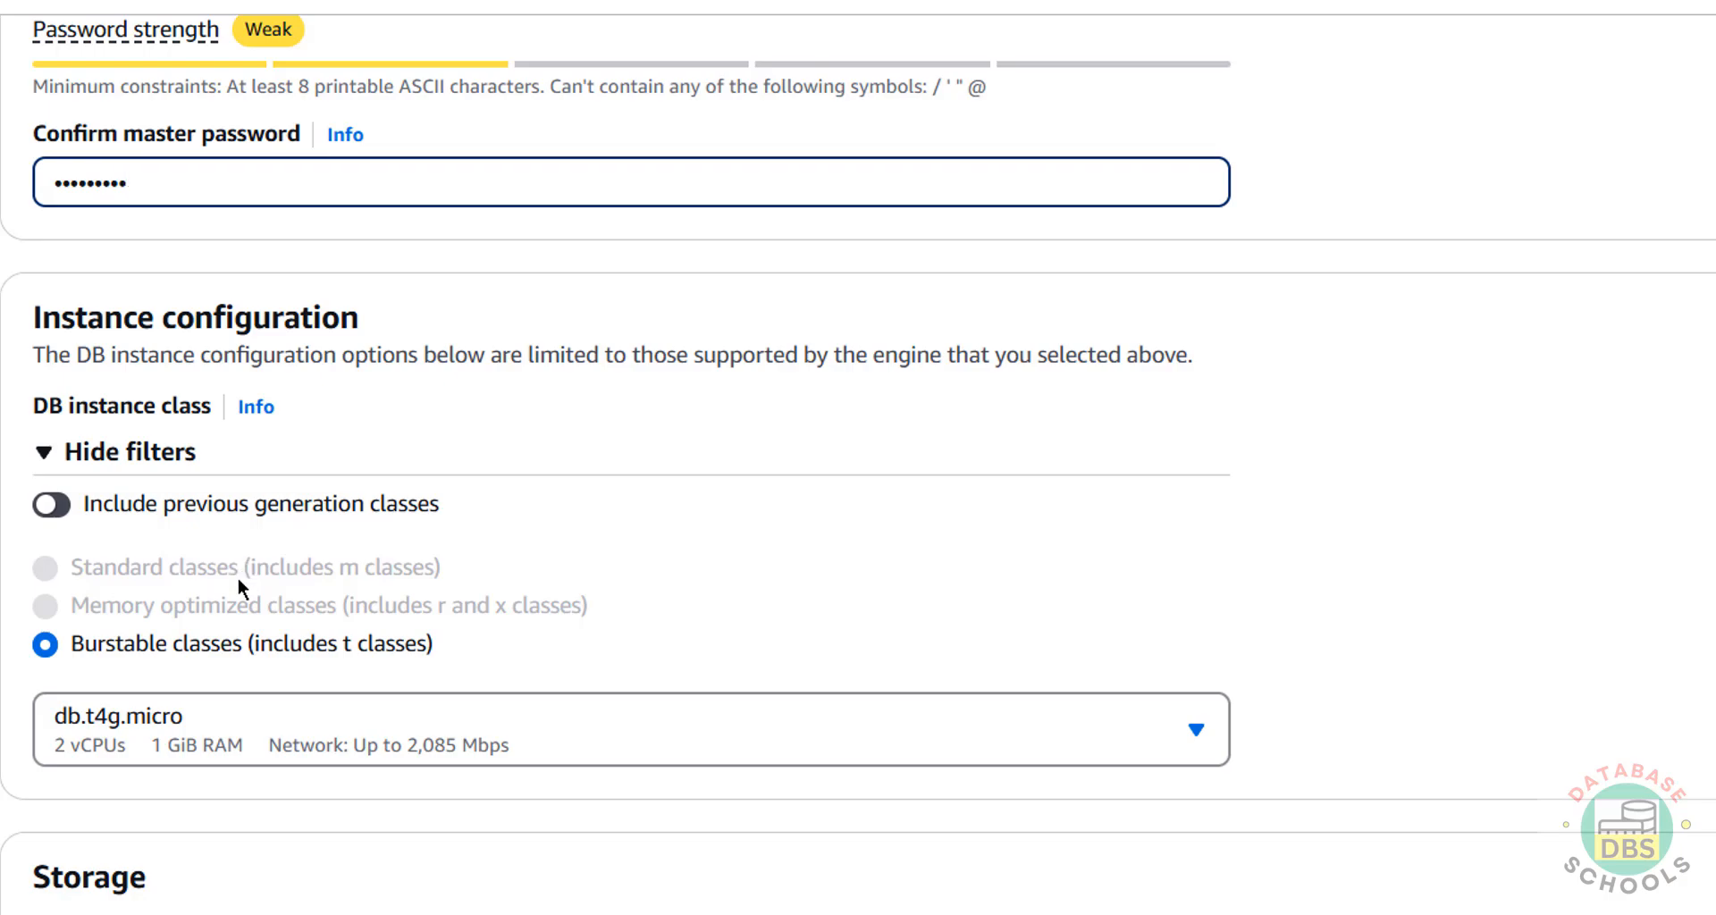
{"action": "scroll", "coordinate": [476, 447], "scroll_direction": "up", "scroll_amount": 7}
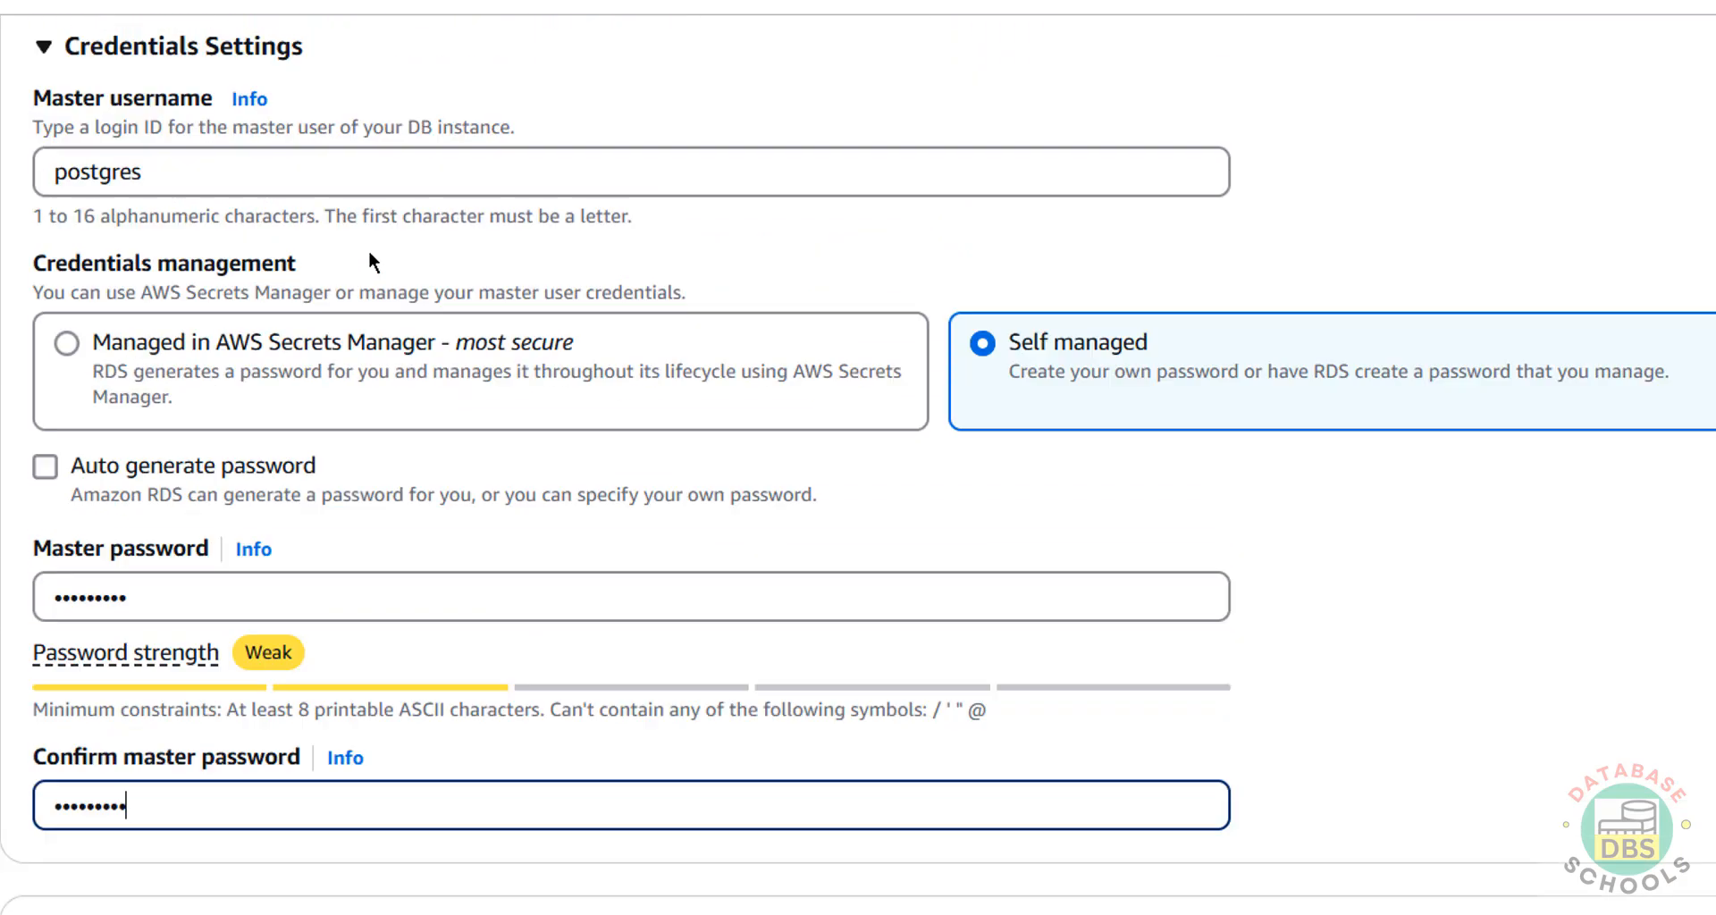
{"action": "scroll", "coordinate": [368, 251], "scroll_direction": "up", "scroll_amount": 2}
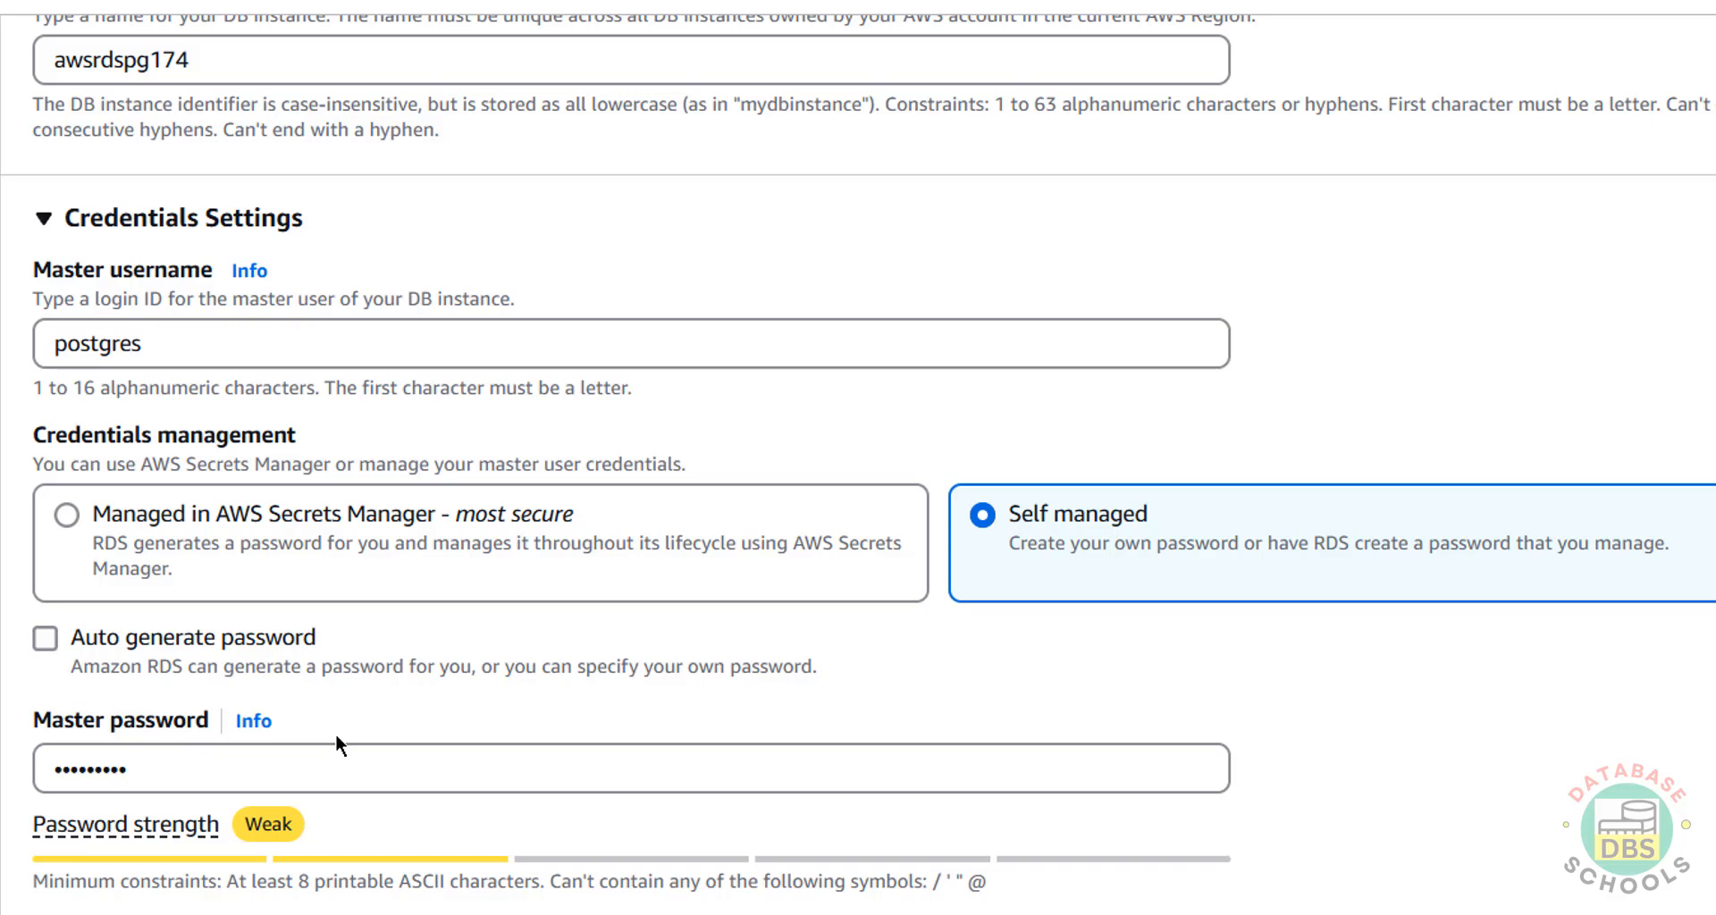
{"action": "scroll", "coordinate": [778, 710], "scroll_direction": "down", "scroll_amount": 5}
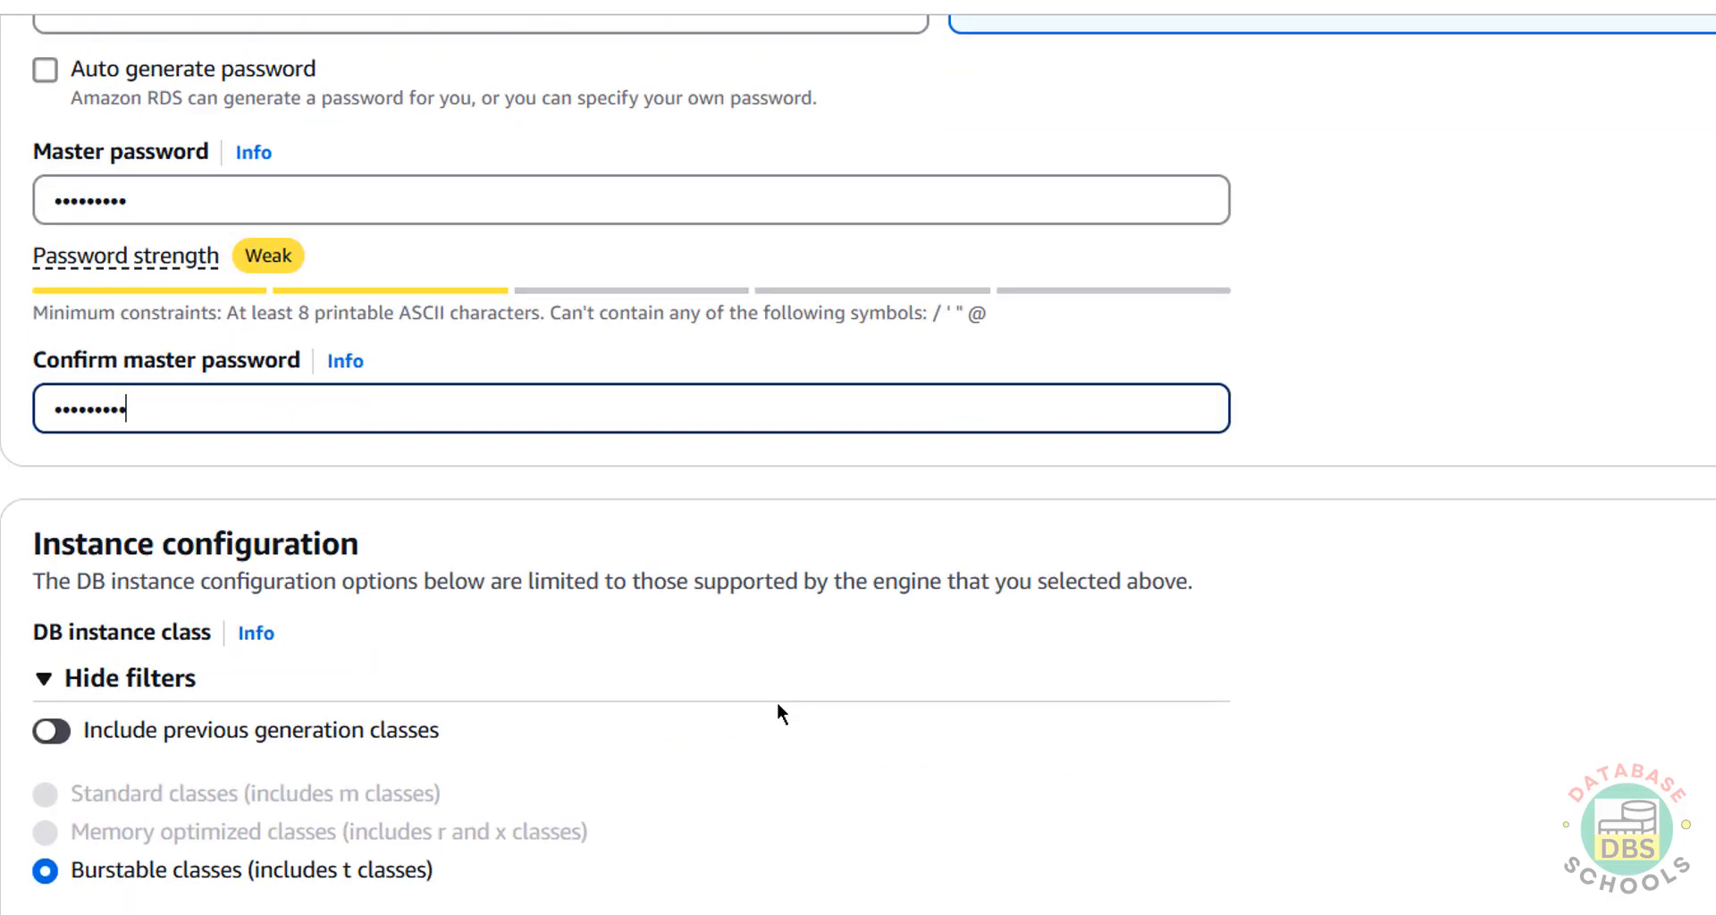
{"action": "scroll", "coordinate": [776, 701], "scroll_direction": "down", "scroll_amount": 4}
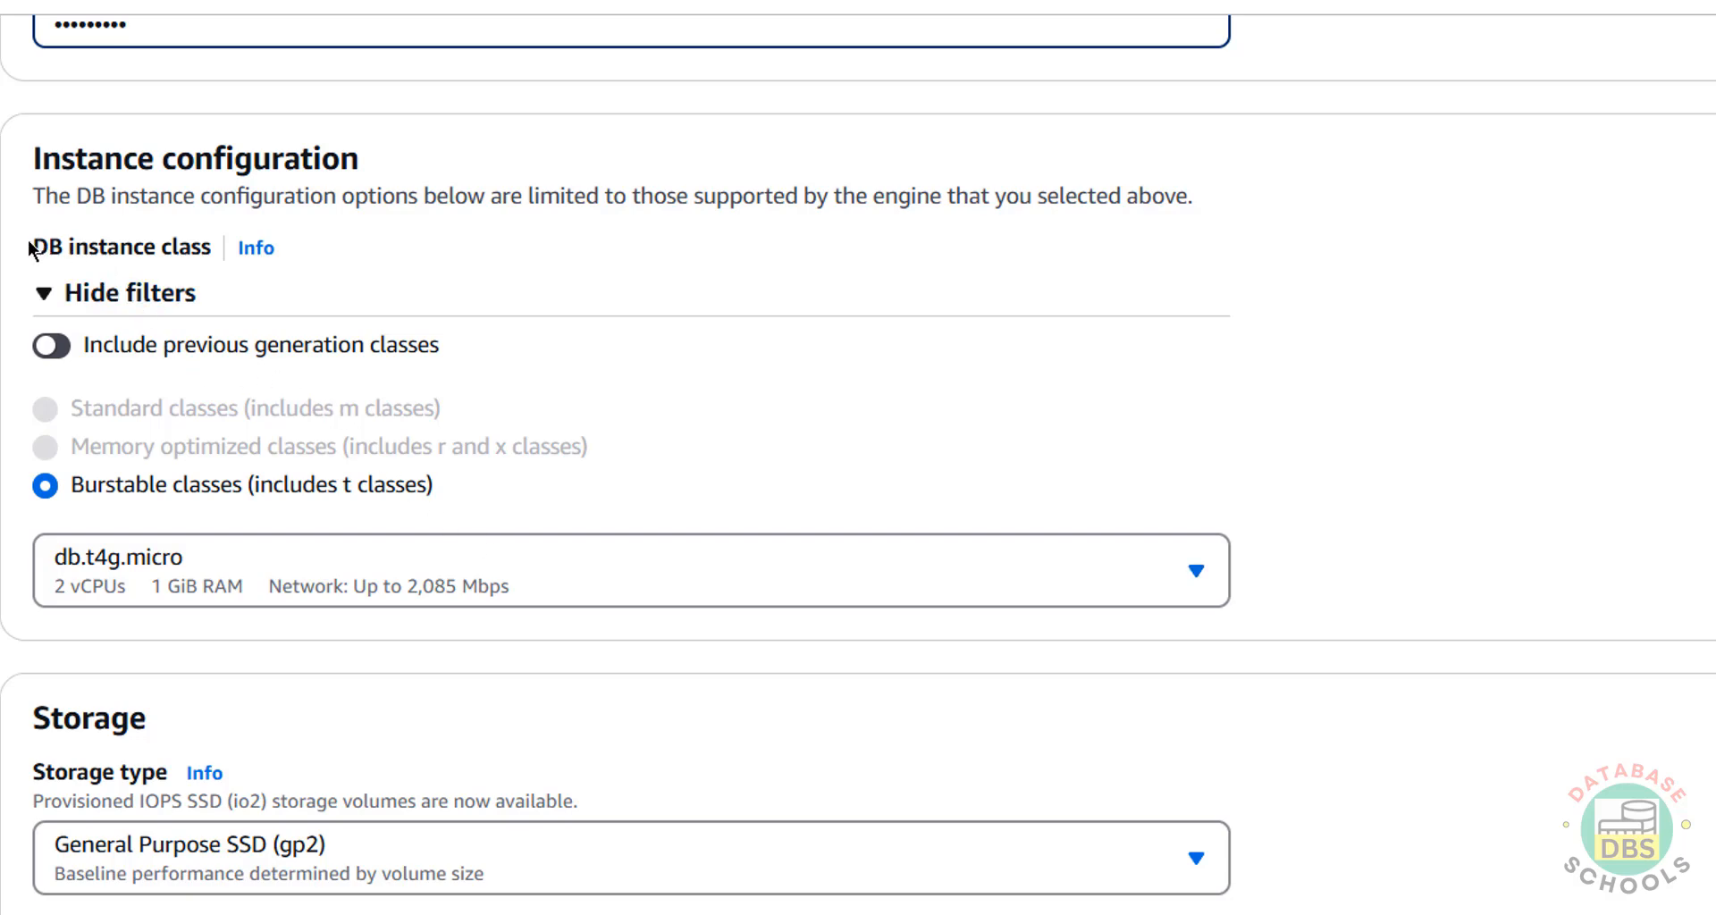
{"action": "left_click", "coordinate": [212, 572]}
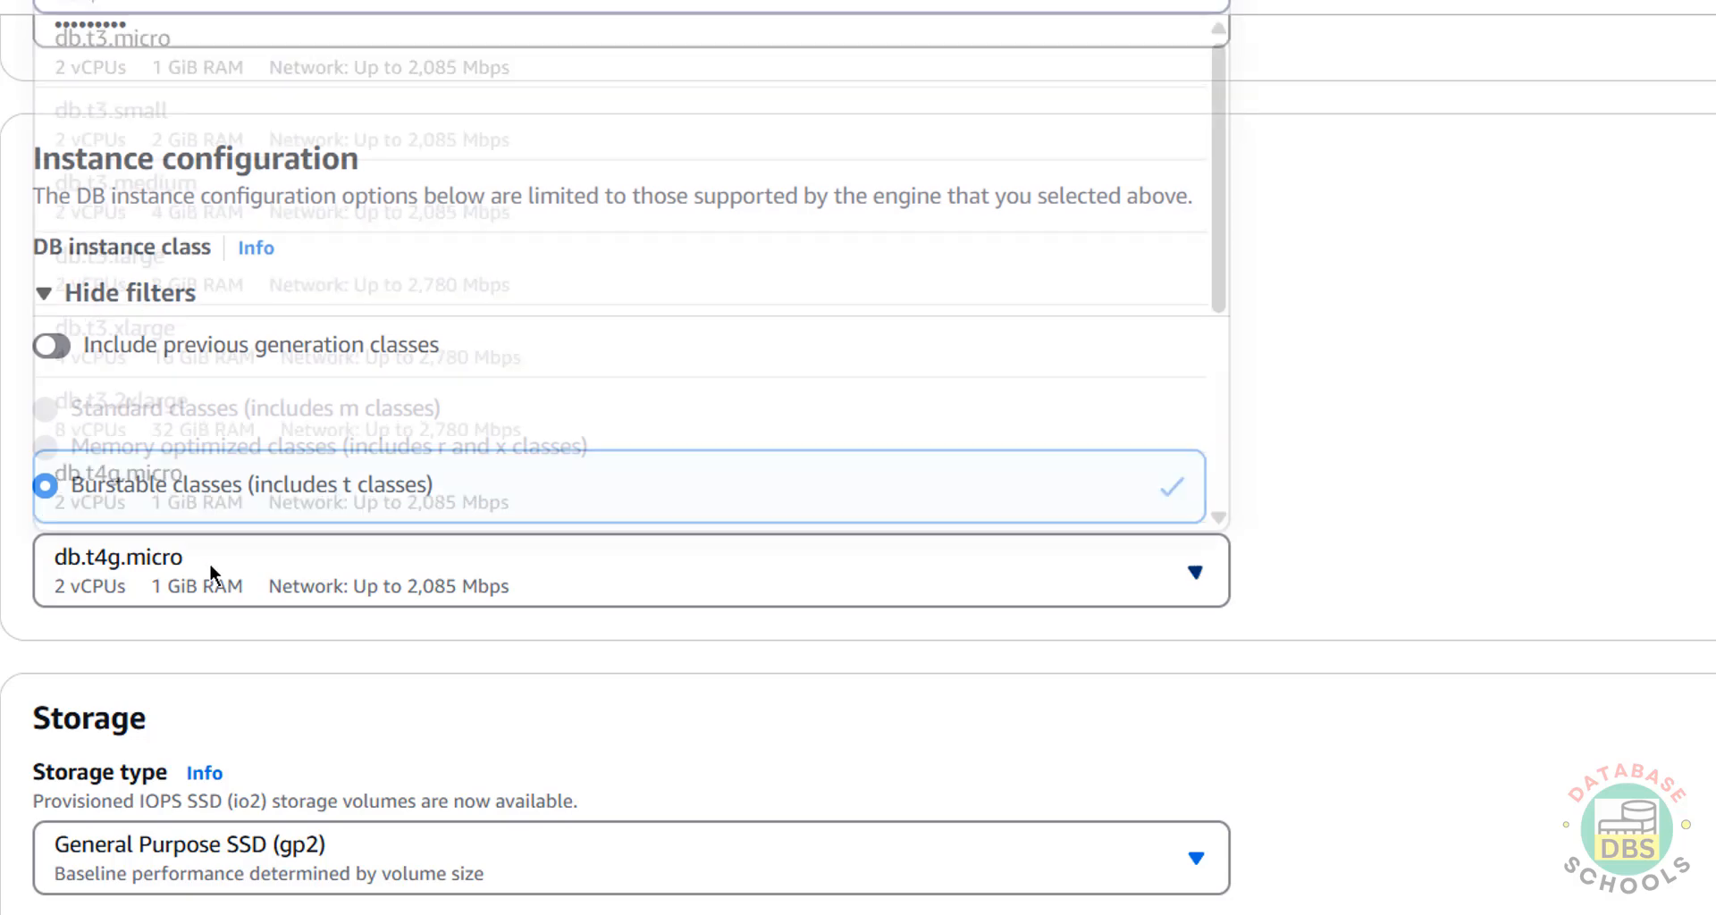
{"action": "left_click", "coordinate": [1083, 444]}
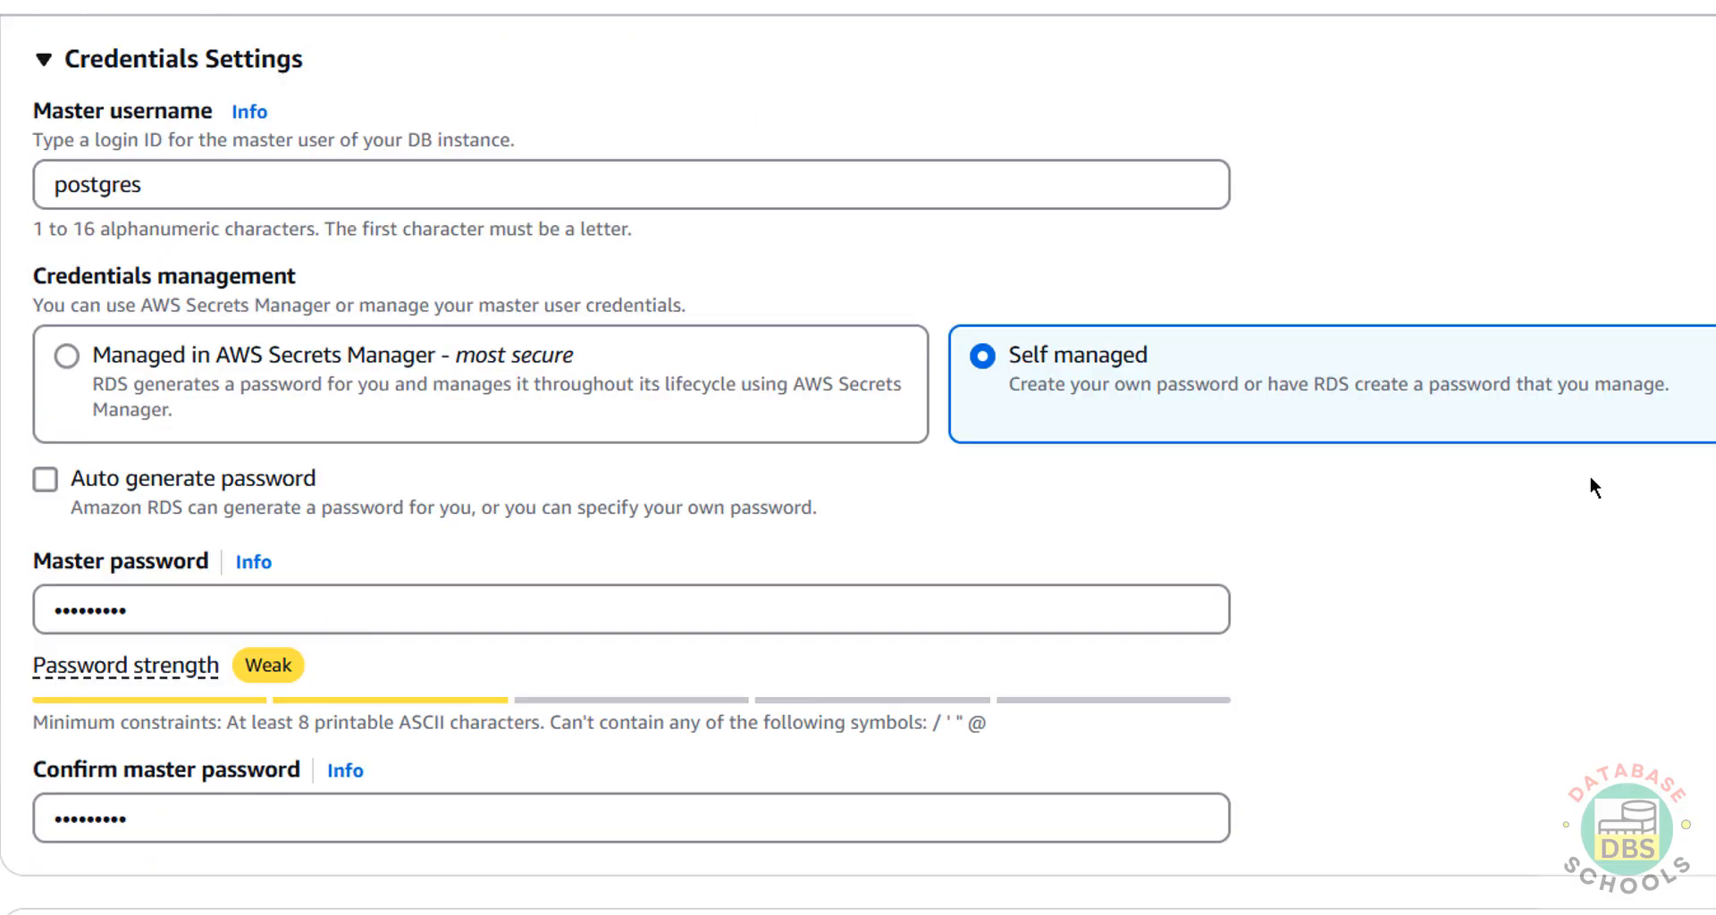
{"action": "scroll", "coordinate": [1594, 487], "scroll_direction": "up", "scroll_amount": 15}
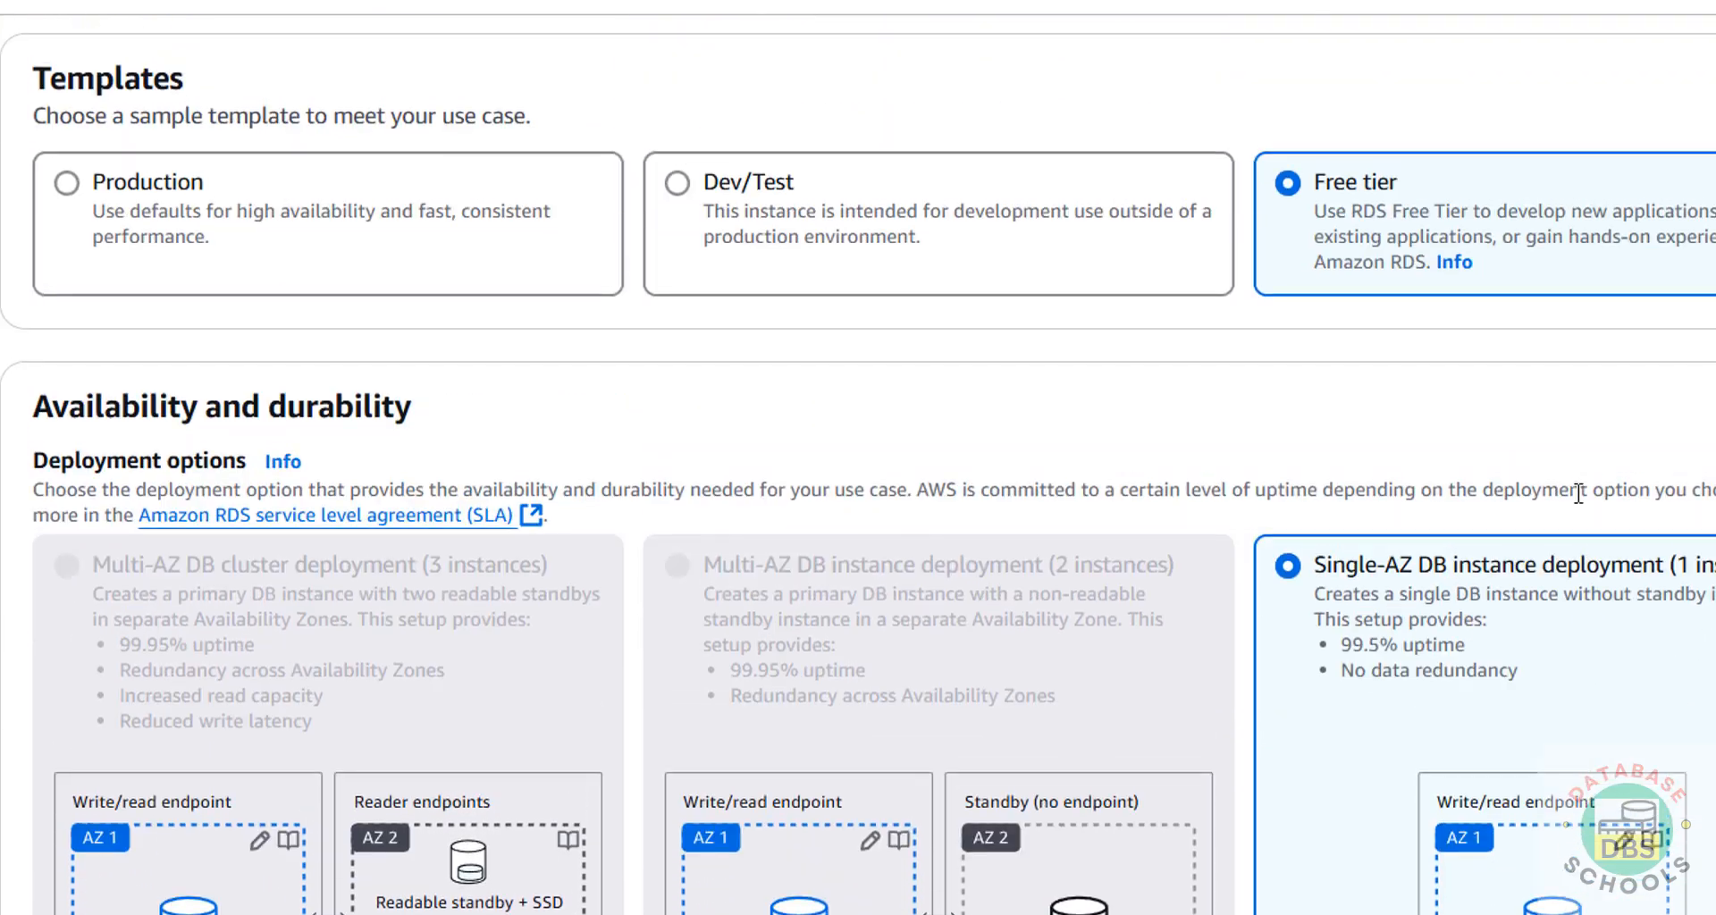
{"action": "scroll", "coordinate": [1446, 626], "scroll_direction": "down", "scroll_amount": 18}
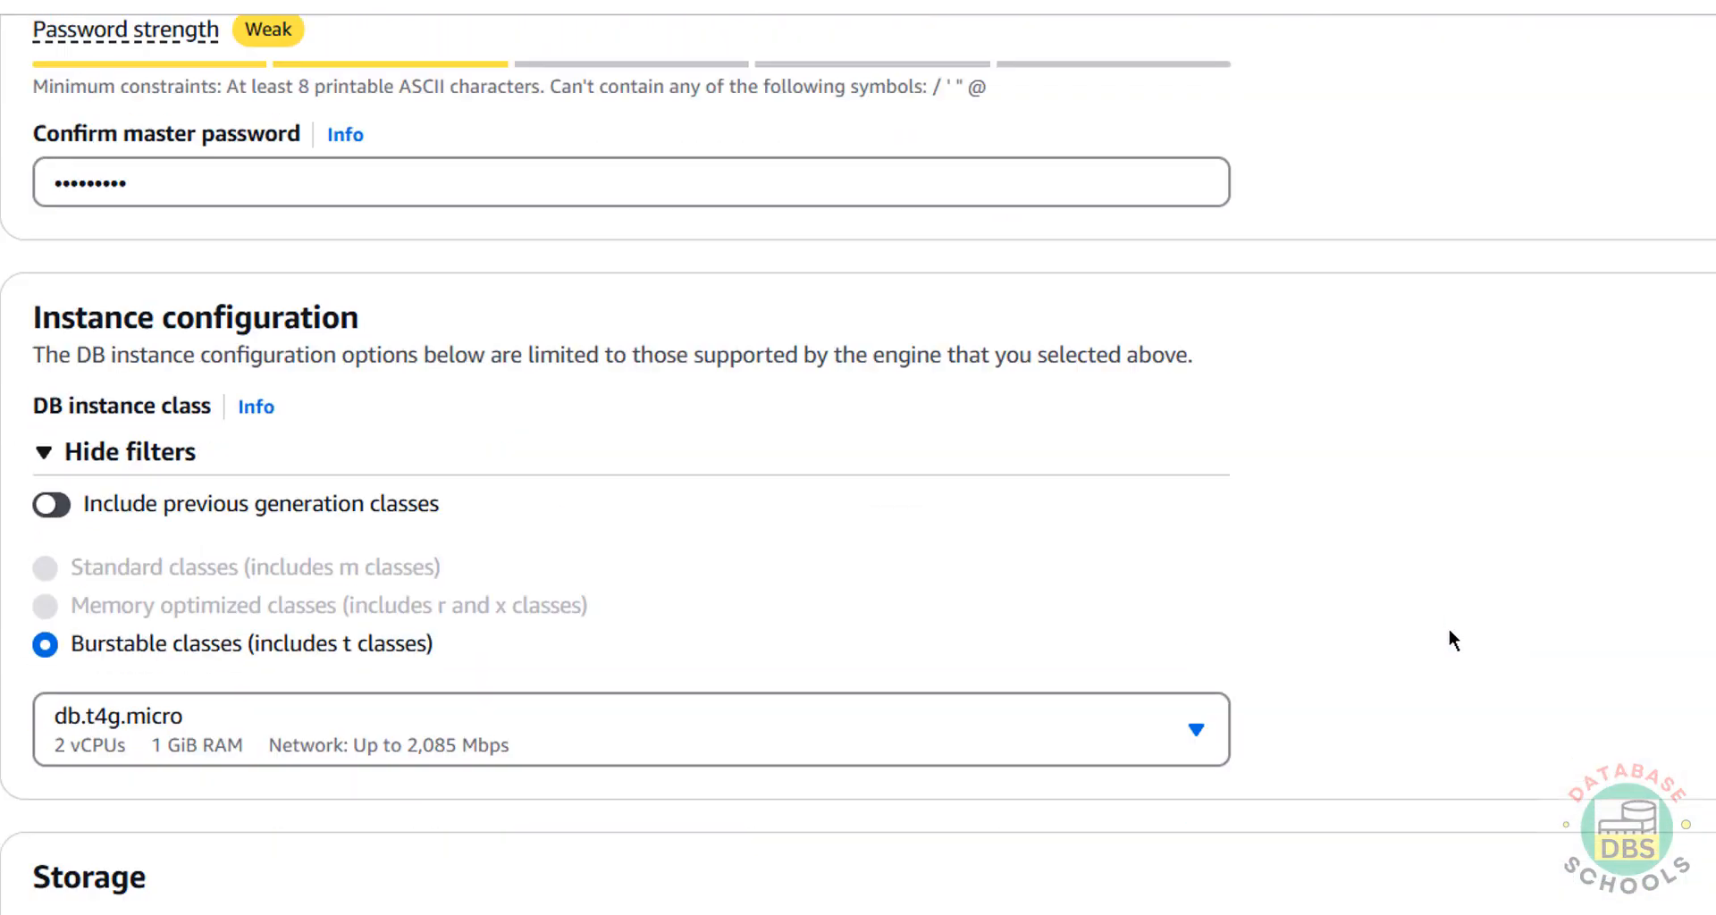
{"action": "scroll", "coordinate": [1448, 627], "scroll_direction": "up", "scroll_amount": 5}
{"action": "scroll", "coordinate": [1449, 629], "scroll_direction": "down", "scroll_amount": 5}
{"action": "left_click", "coordinate": [130, 740]}
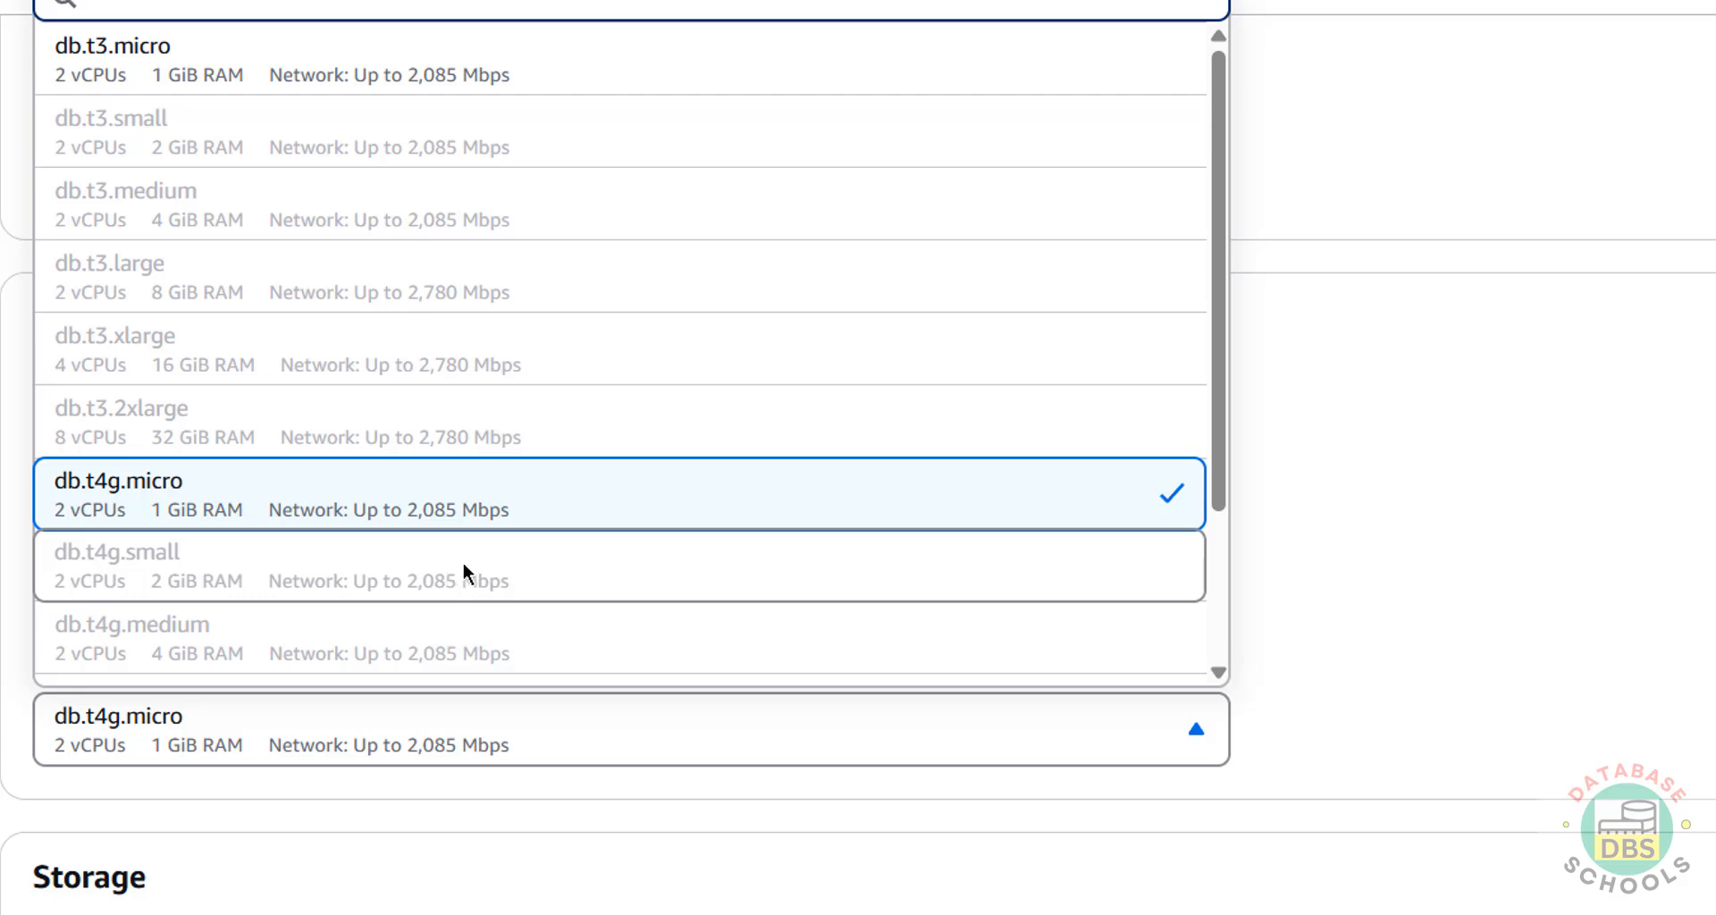
{"action": "left_click", "coordinate": [582, 512]}
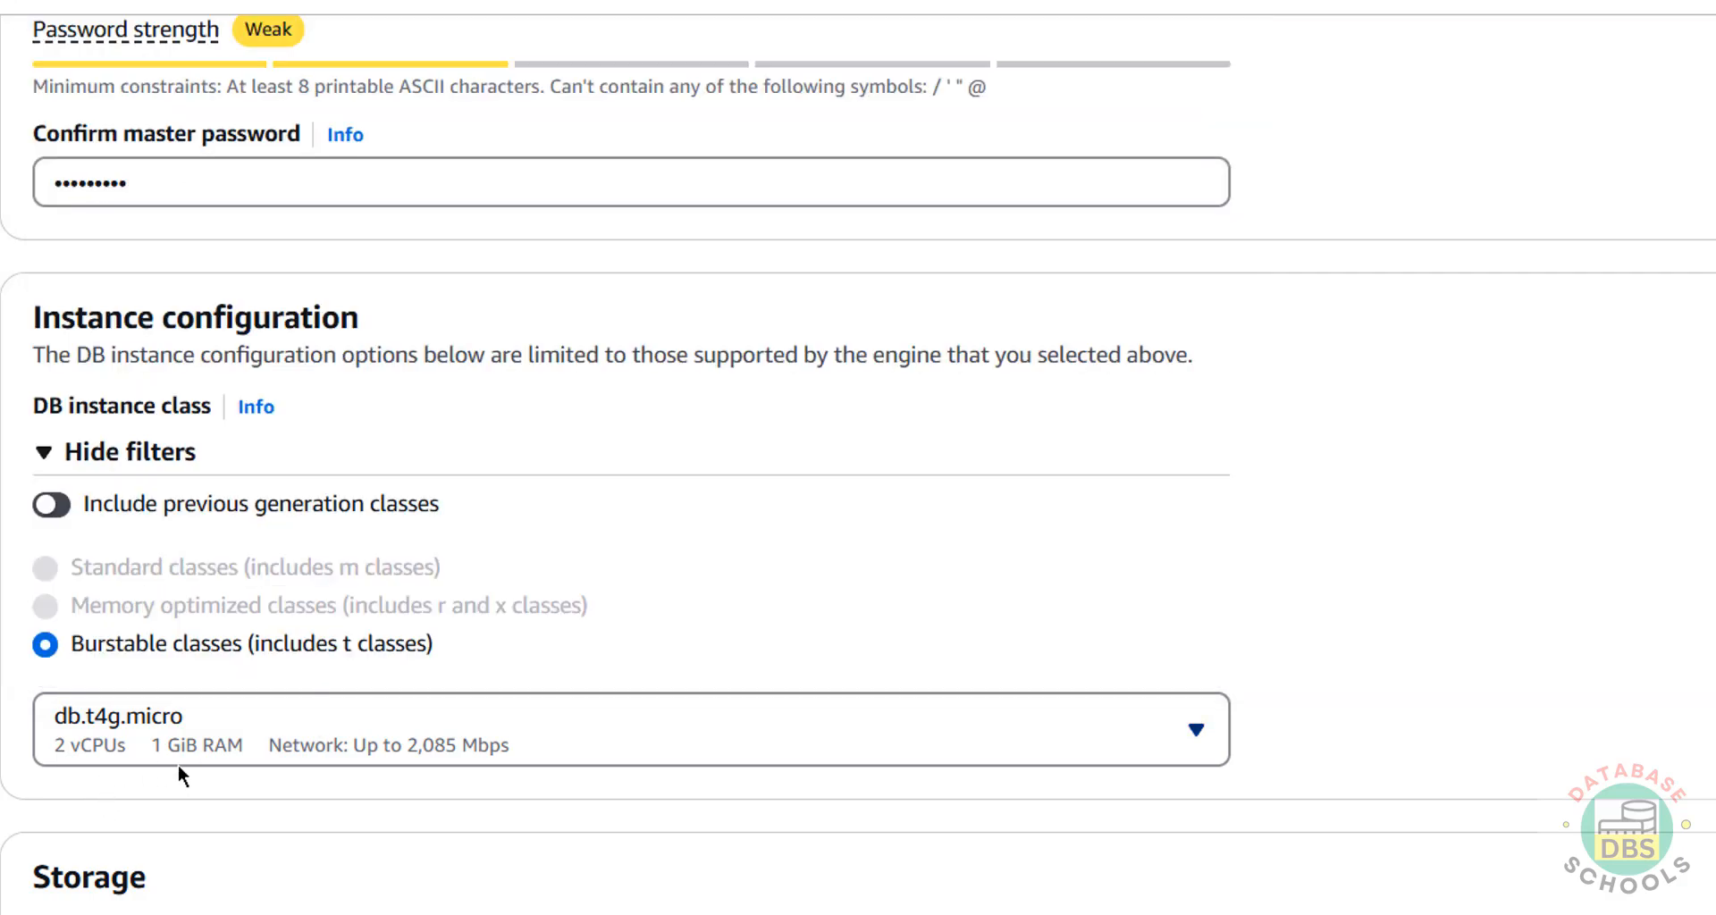
Keep General Purpose SSD (gp2) storage at 20 GiB.
{"action": "scroll", "coordinate": [178, 764], "scroll_direction": "down", "scroll_amount": 5}
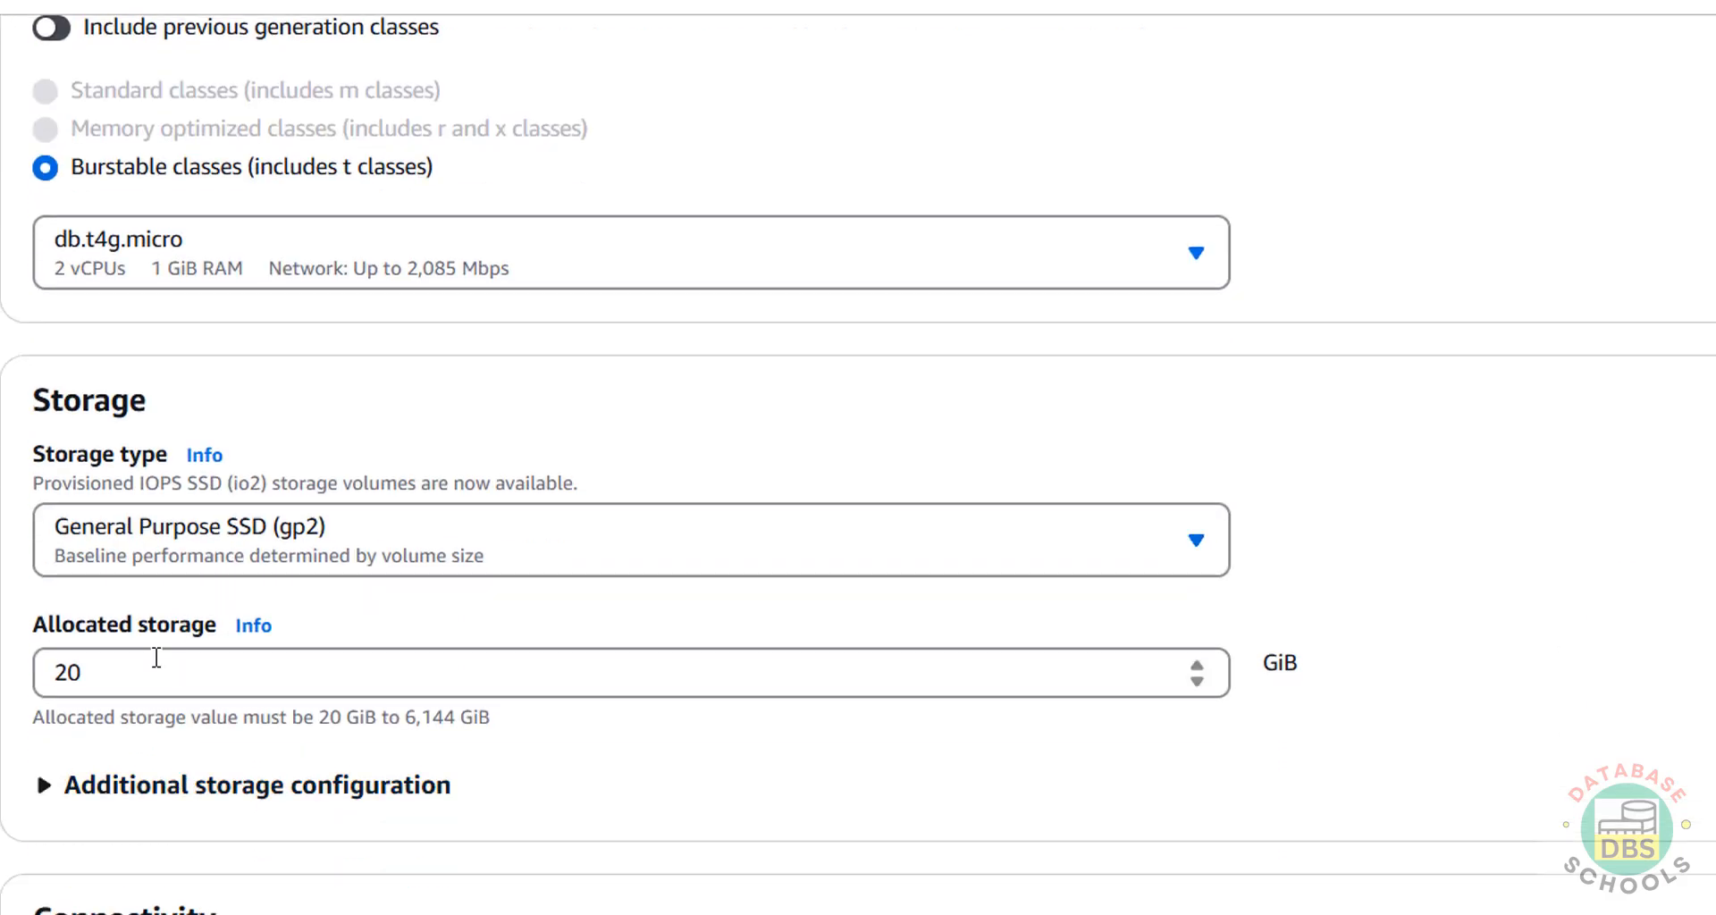
{"action": "left_click", "coordinate": [157, 542]}
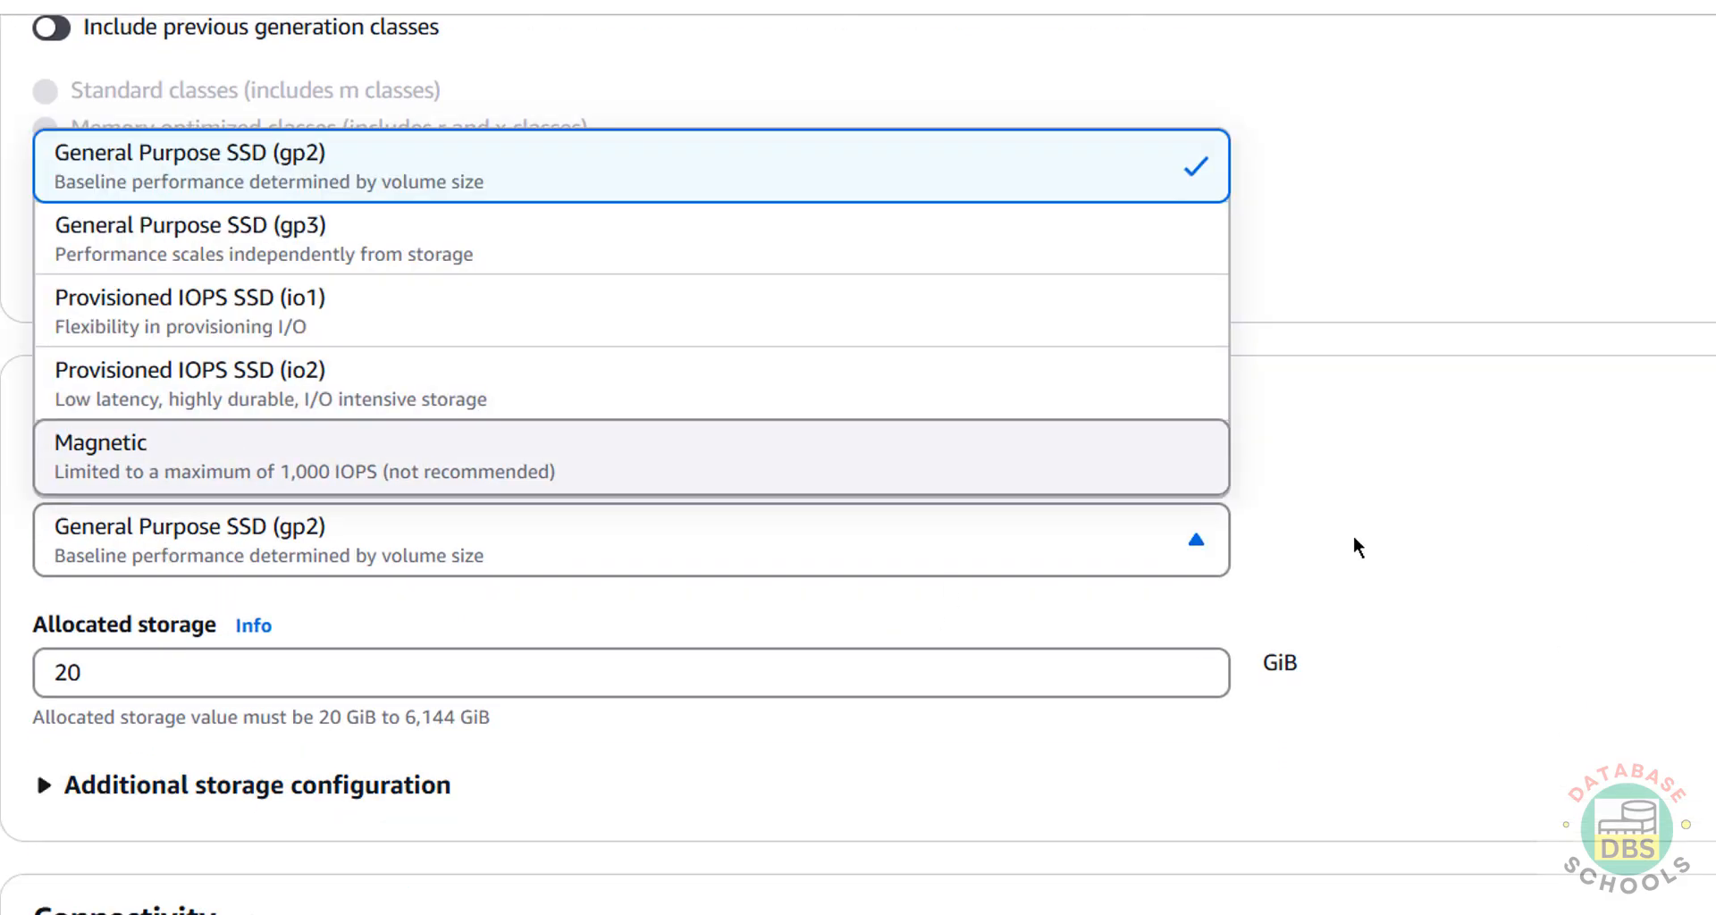
{"action": "left_click", "coordinate": [1200, 560]}
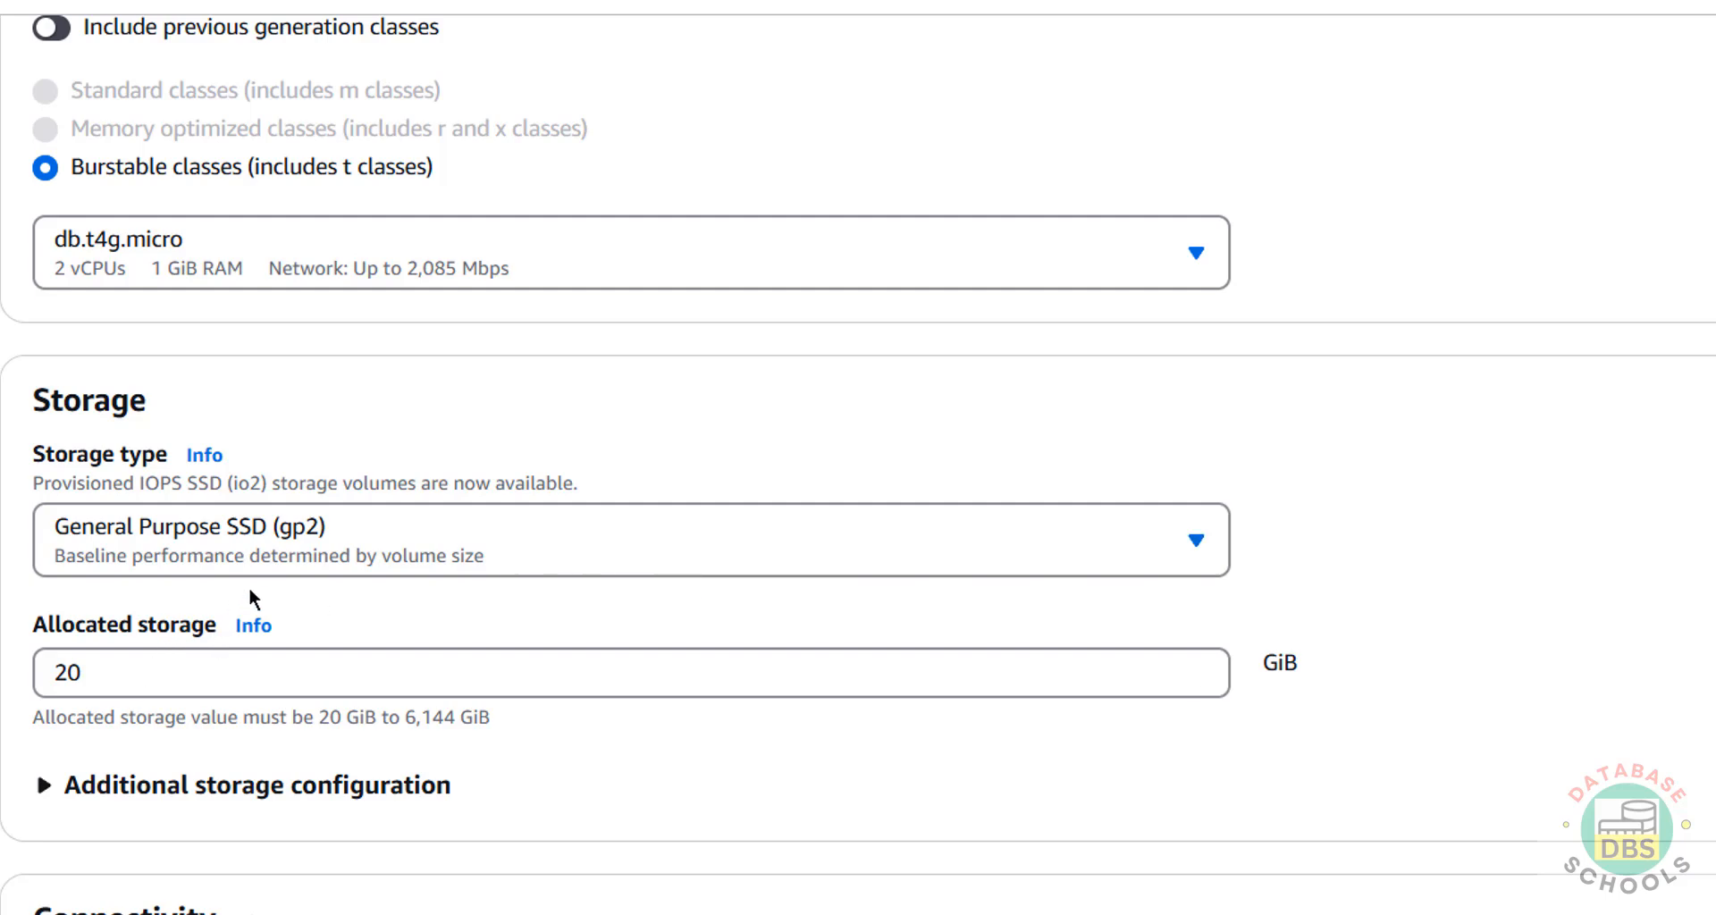
{"action": "scroll", "coordinate": [249, 588], "scroll_direction": "down", "scroll_amount": 8}
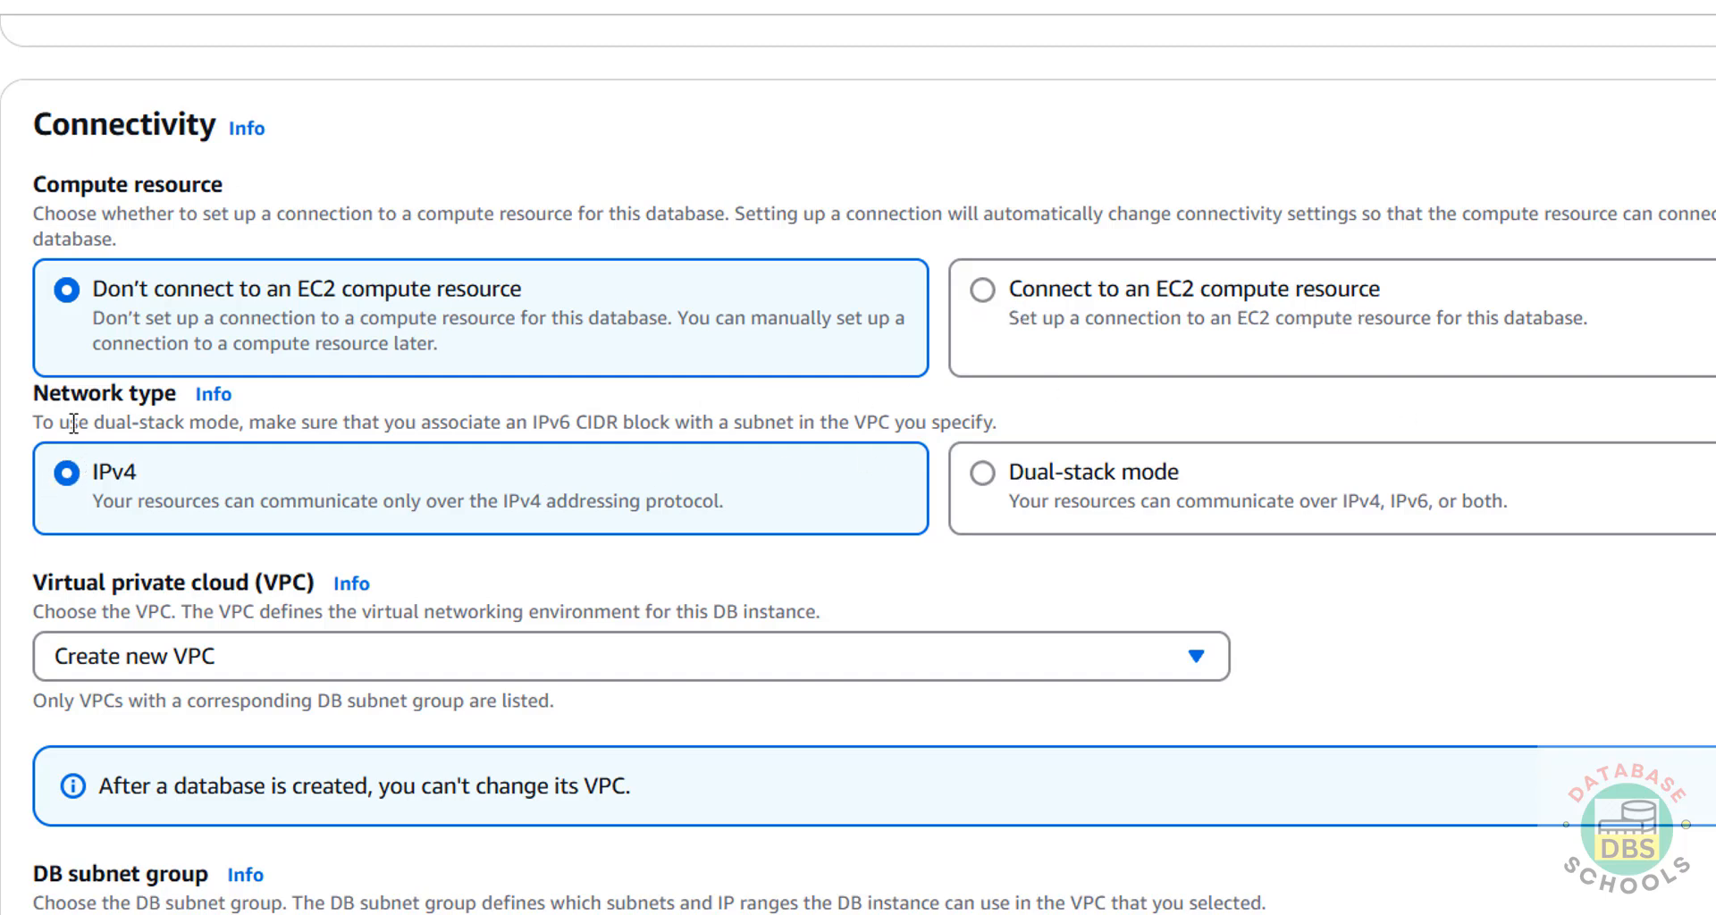
Review the VPC and region choices, then set Public access to Yes.
{"action": "scroll", "coordinate": [81, 473], "scroll_direction": "down", "scroll_amount": 3}
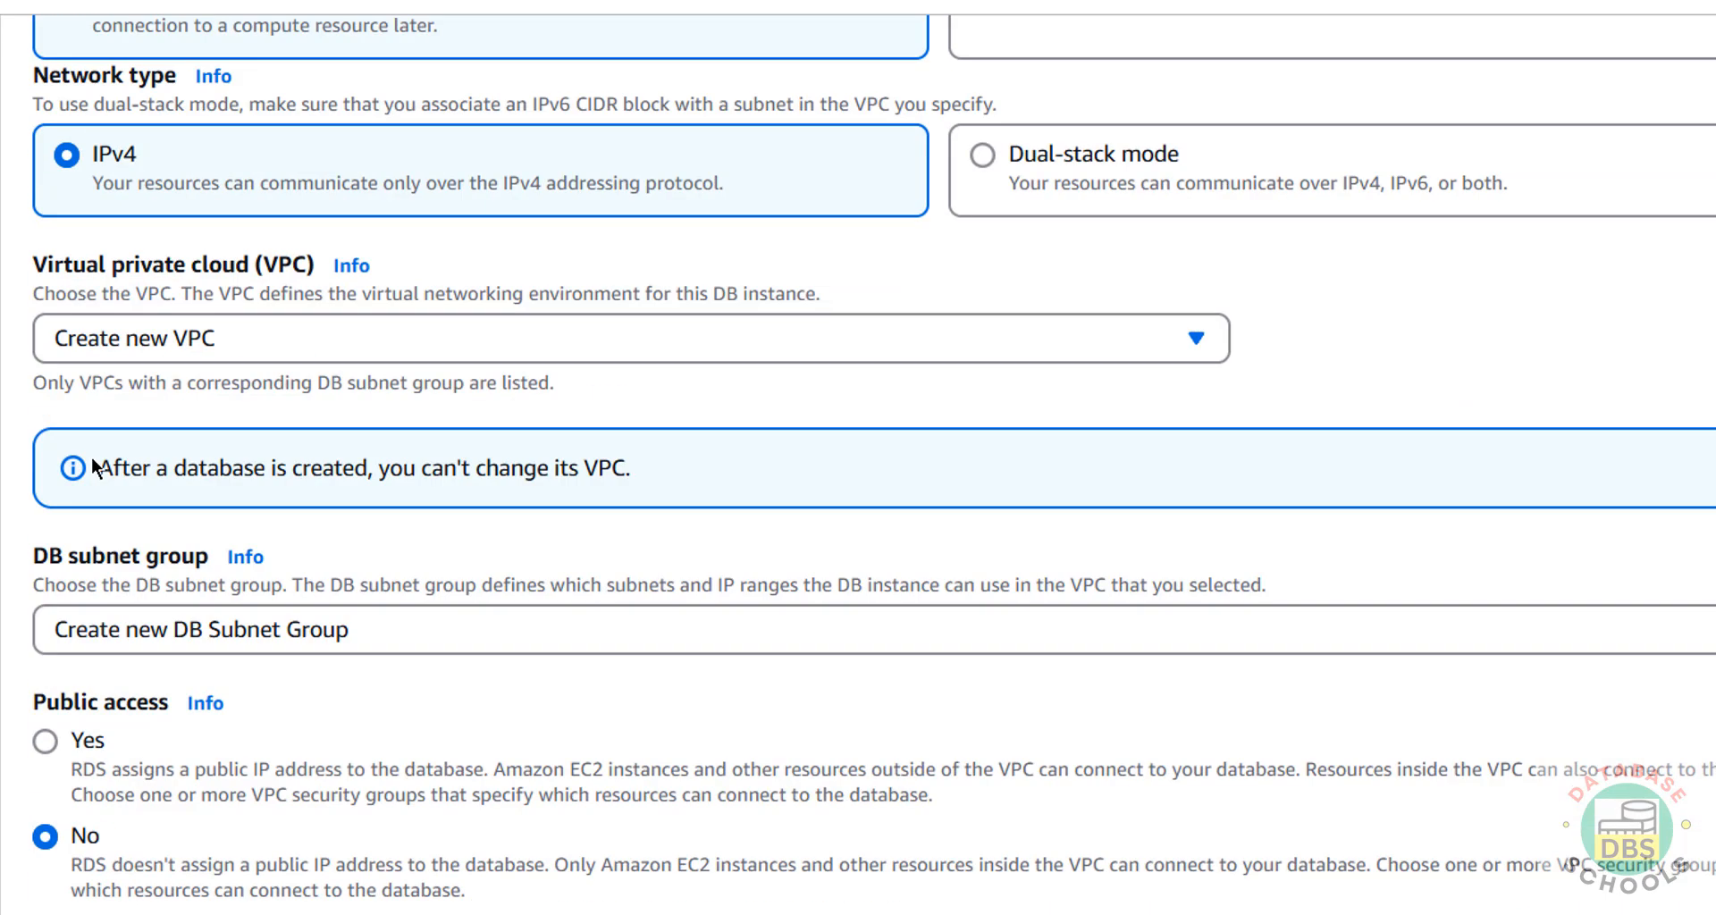
{"action": "left_click", "coordinate": [162, 348]}
{"action": "left_click", "coordinate": [163, 349]}
{"action": "left_click", "coordinate": [152, 343]}
{"action": "left_click", "coordinate": [152, 344]}
{"action": "left_click", "coordinate": [1416, 40]}
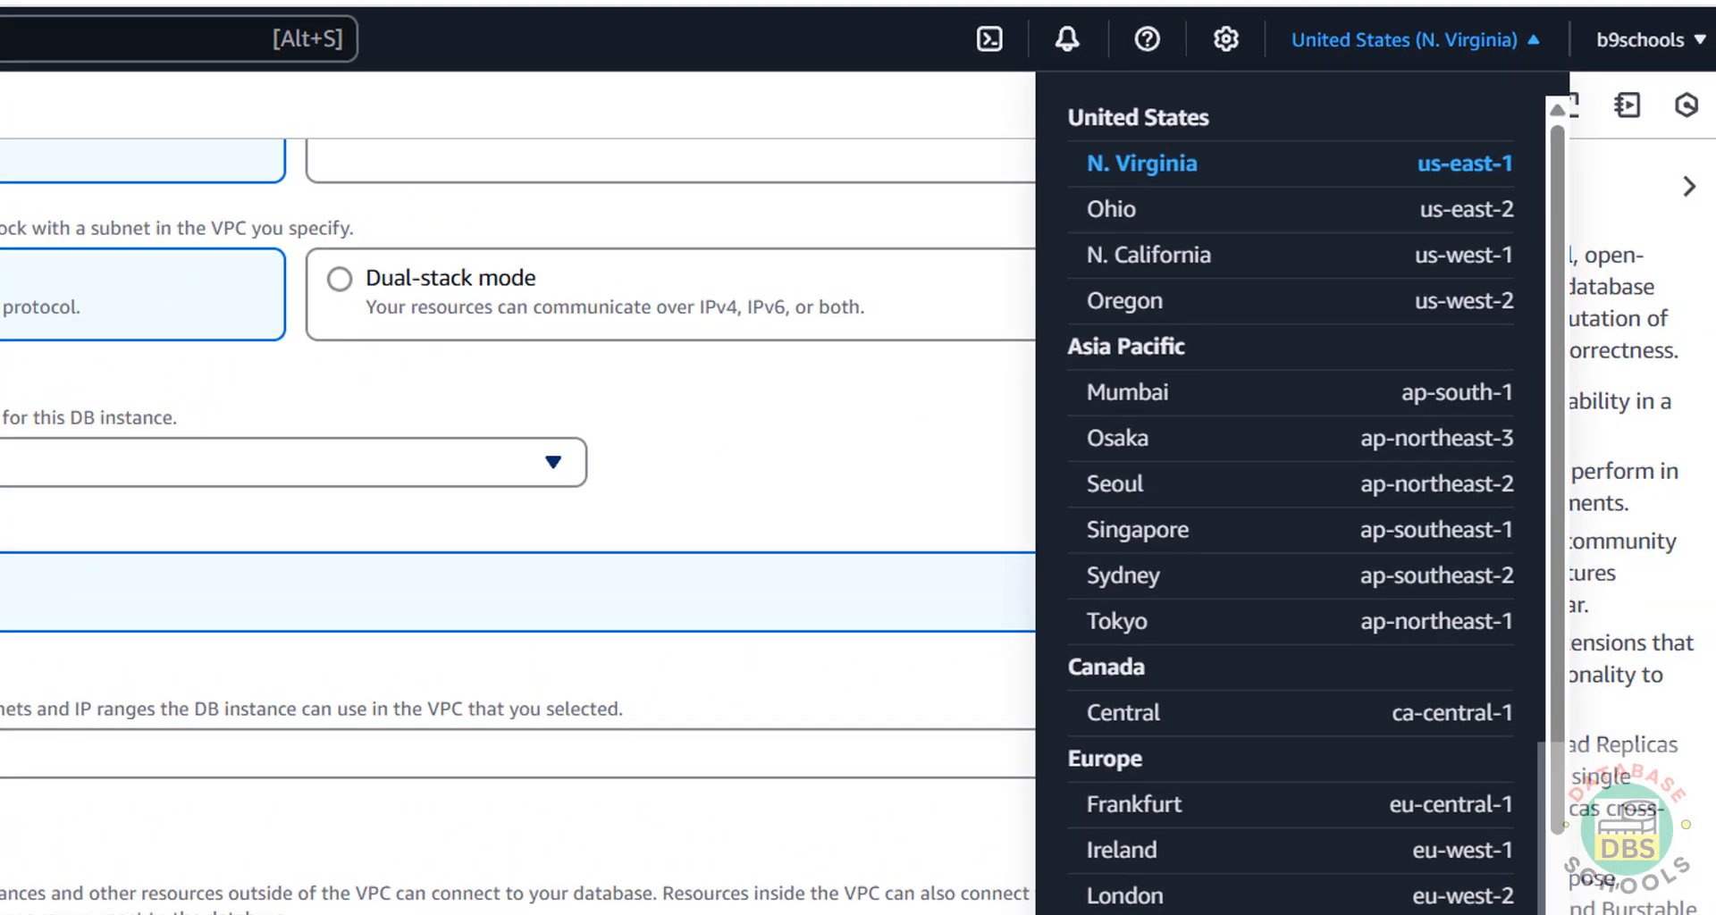
{"action": "left_click", "coordinate": [268, 462]}
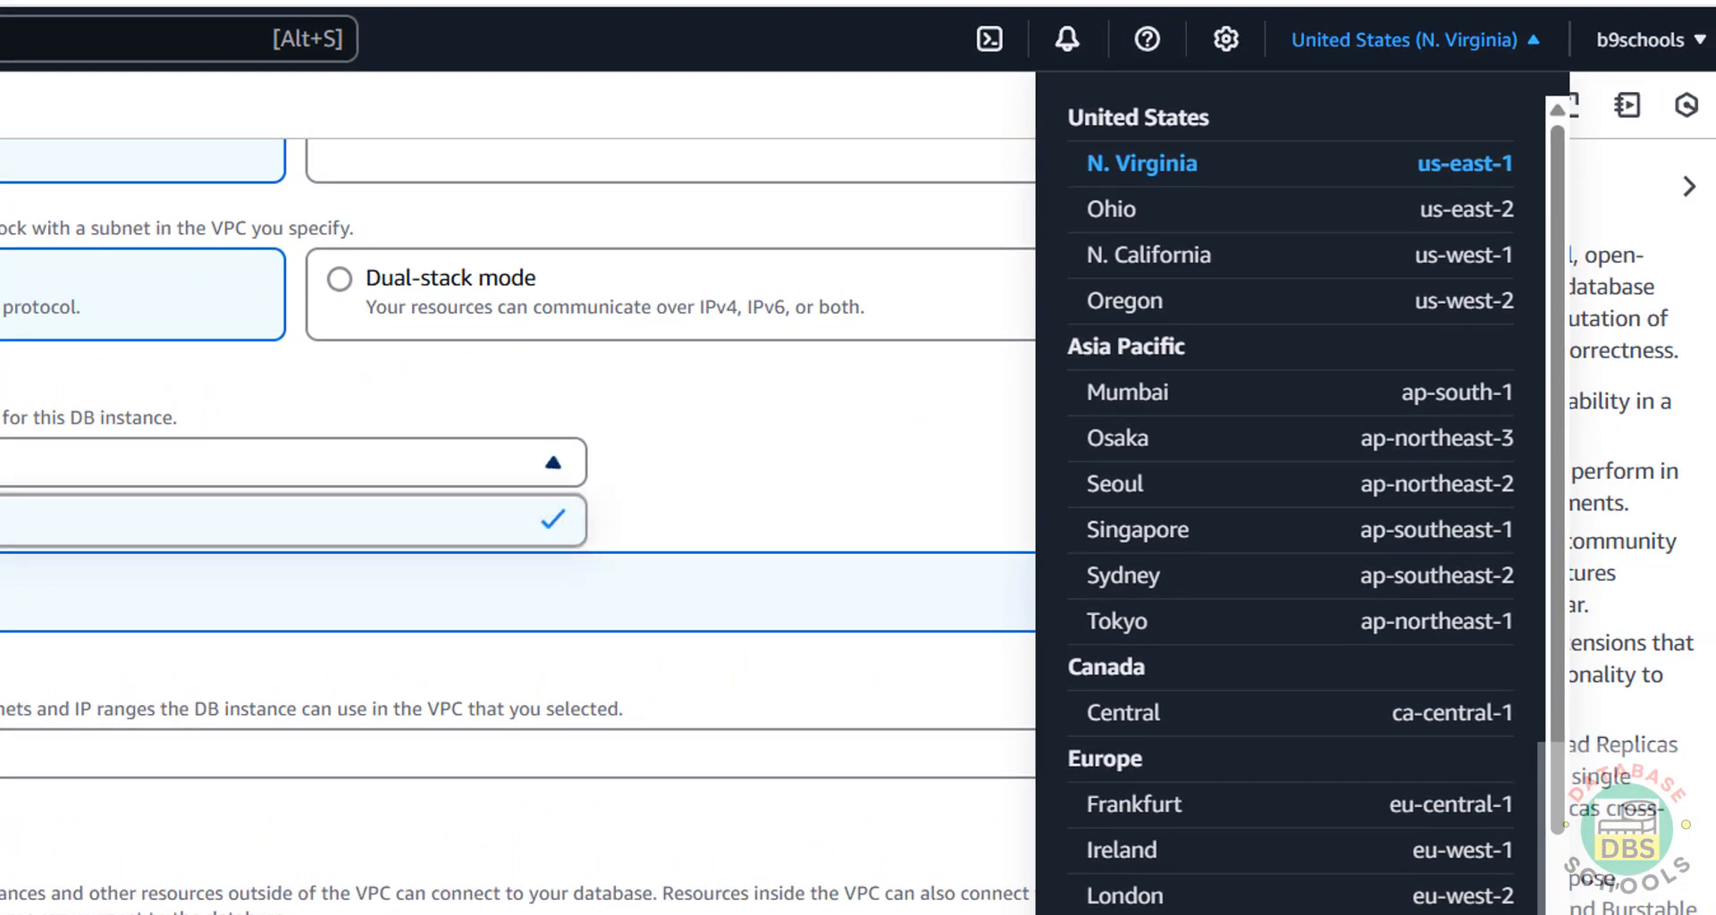
{"action": "left_click", "coordinate": [268, 462]}
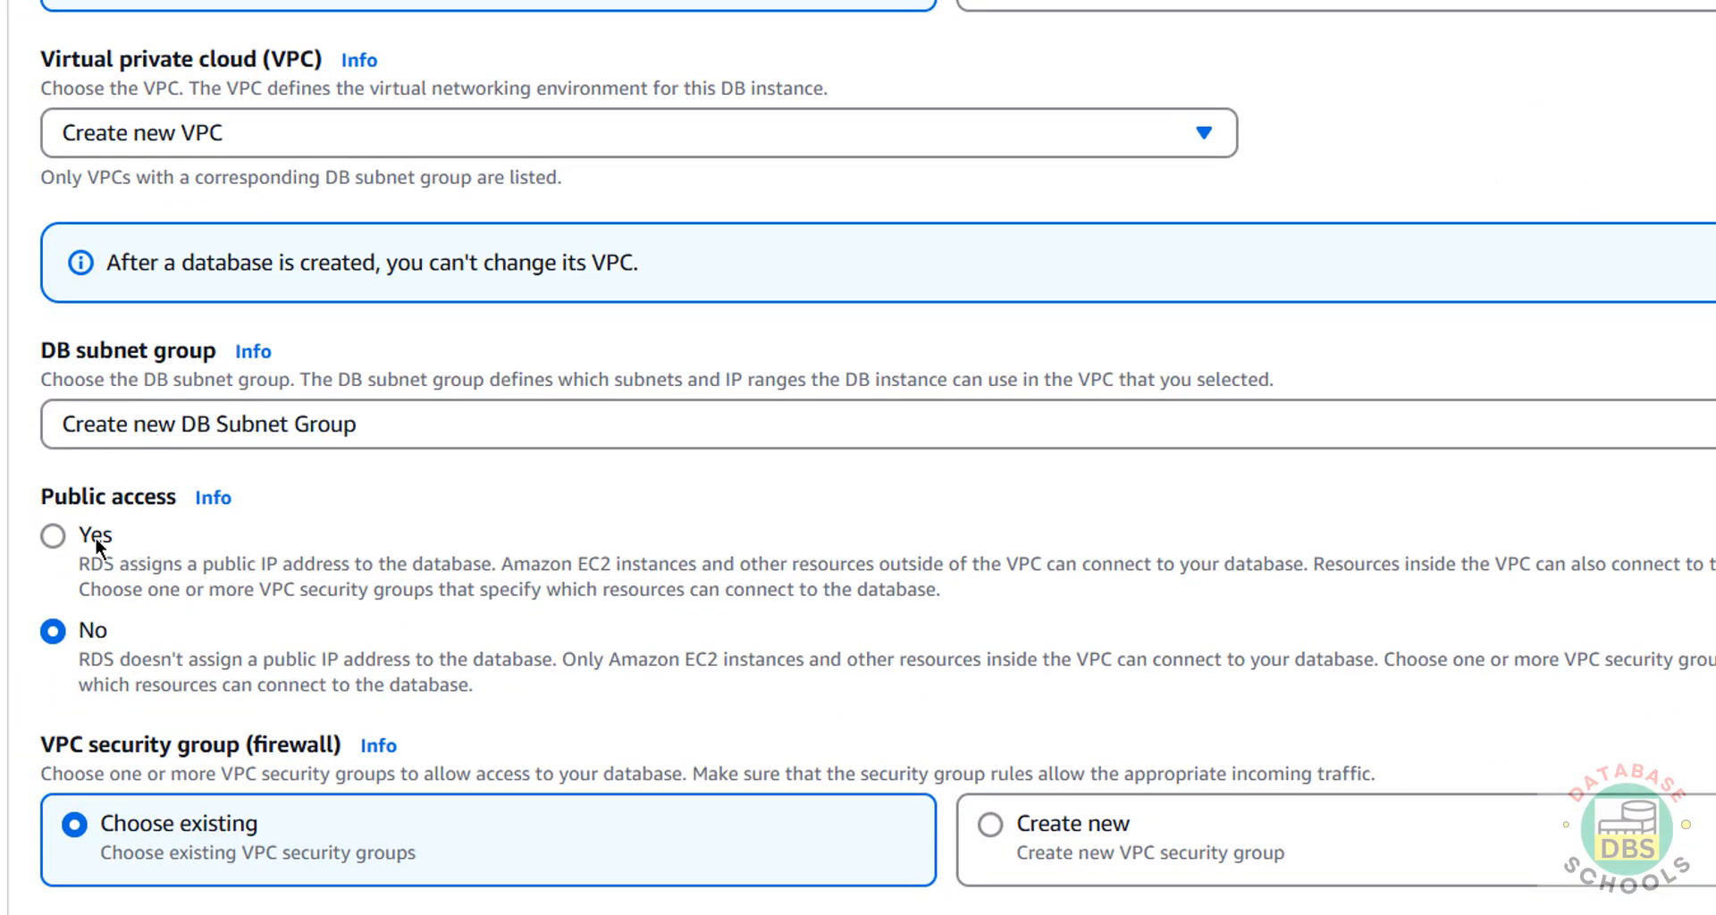
{"action": "left_click", "coordinate": [87, 533]}
Keep 'Choose existing' with the default VPC security group selected.
{"action": "scroll", "coordinate": [340, 625], "scroll_direction": "down", "scroll_amount": 5}
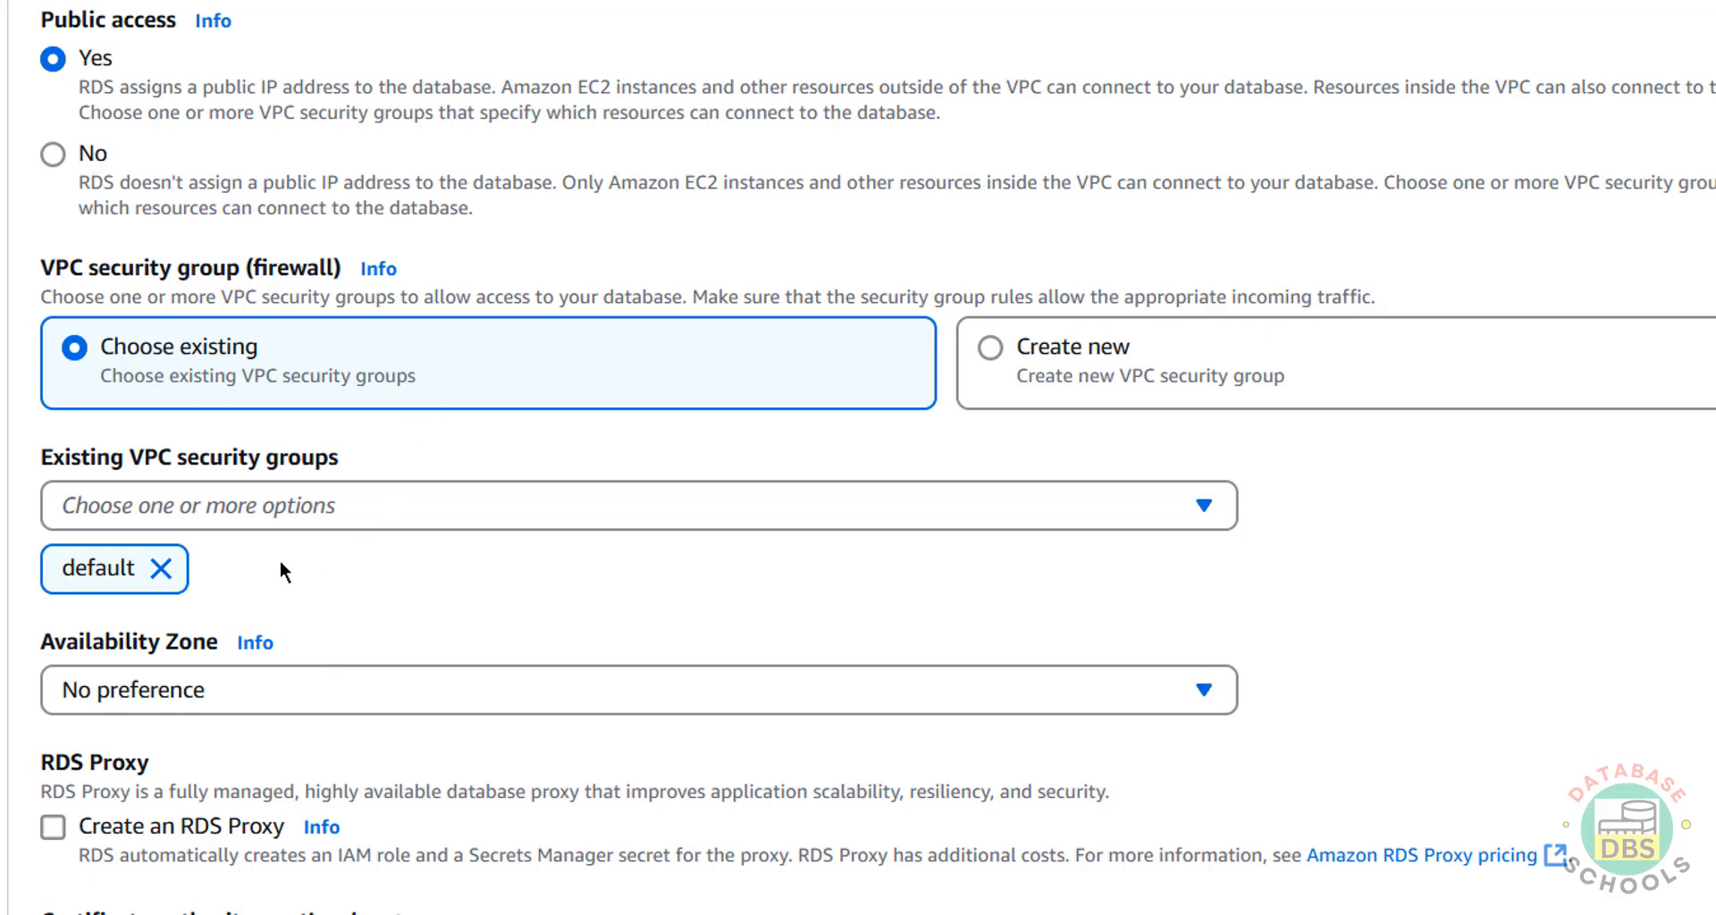
{"action": "left_click", "coordinate": [1034, 346]}
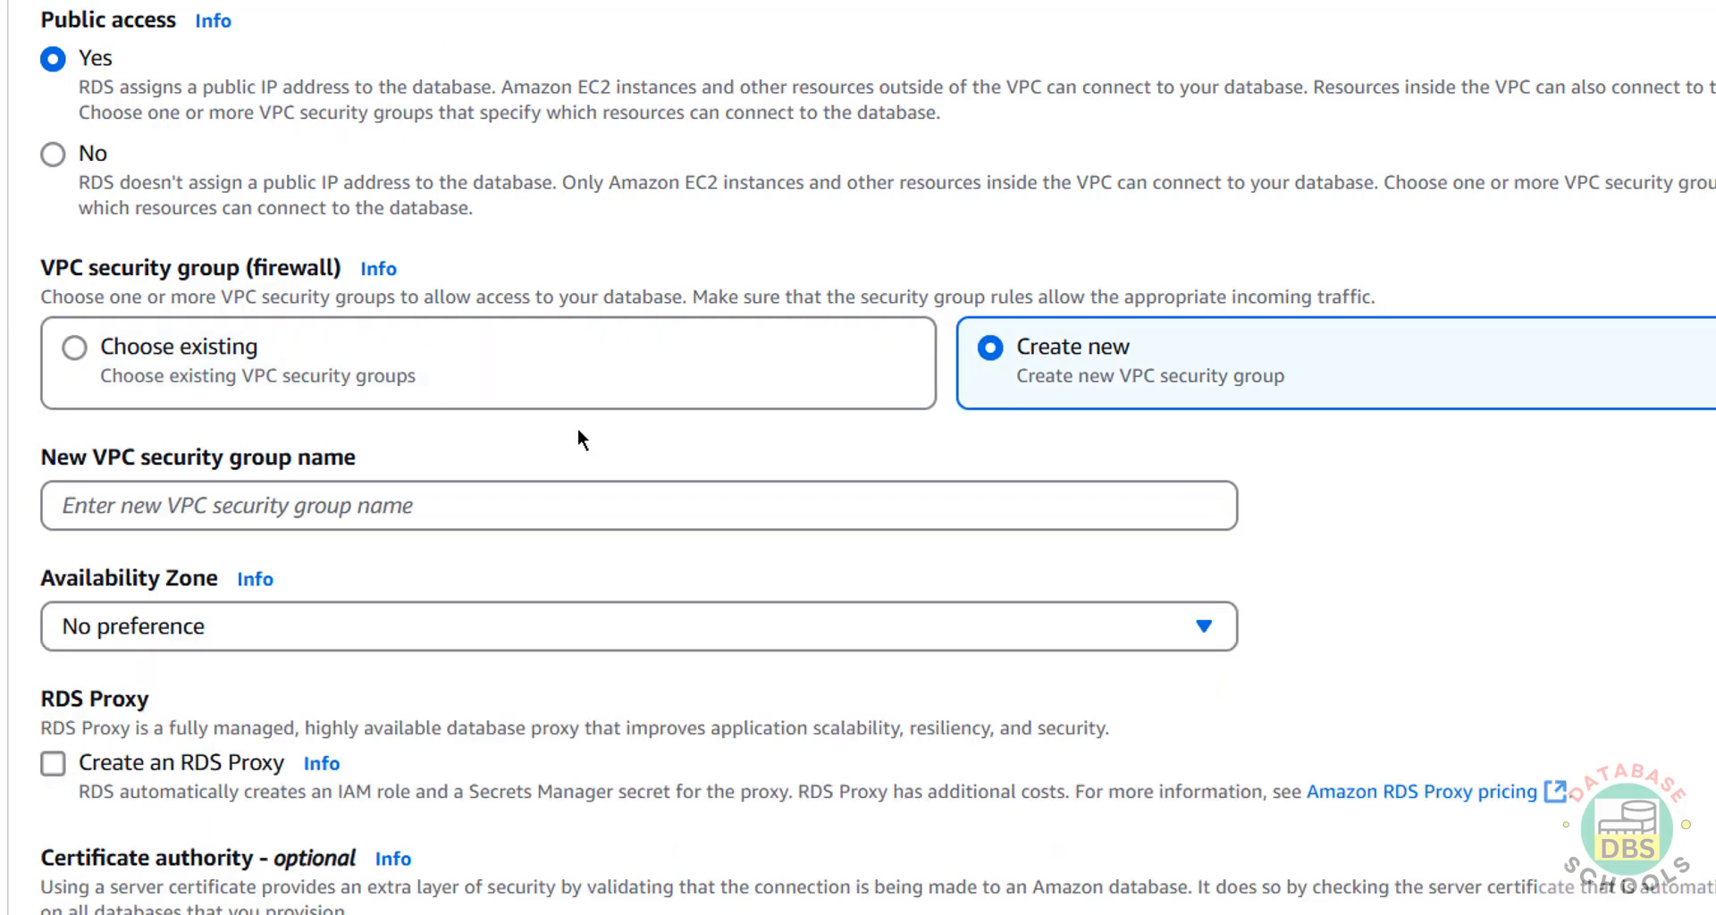
{"action": "left_click", "coordinate": [234, 344]}
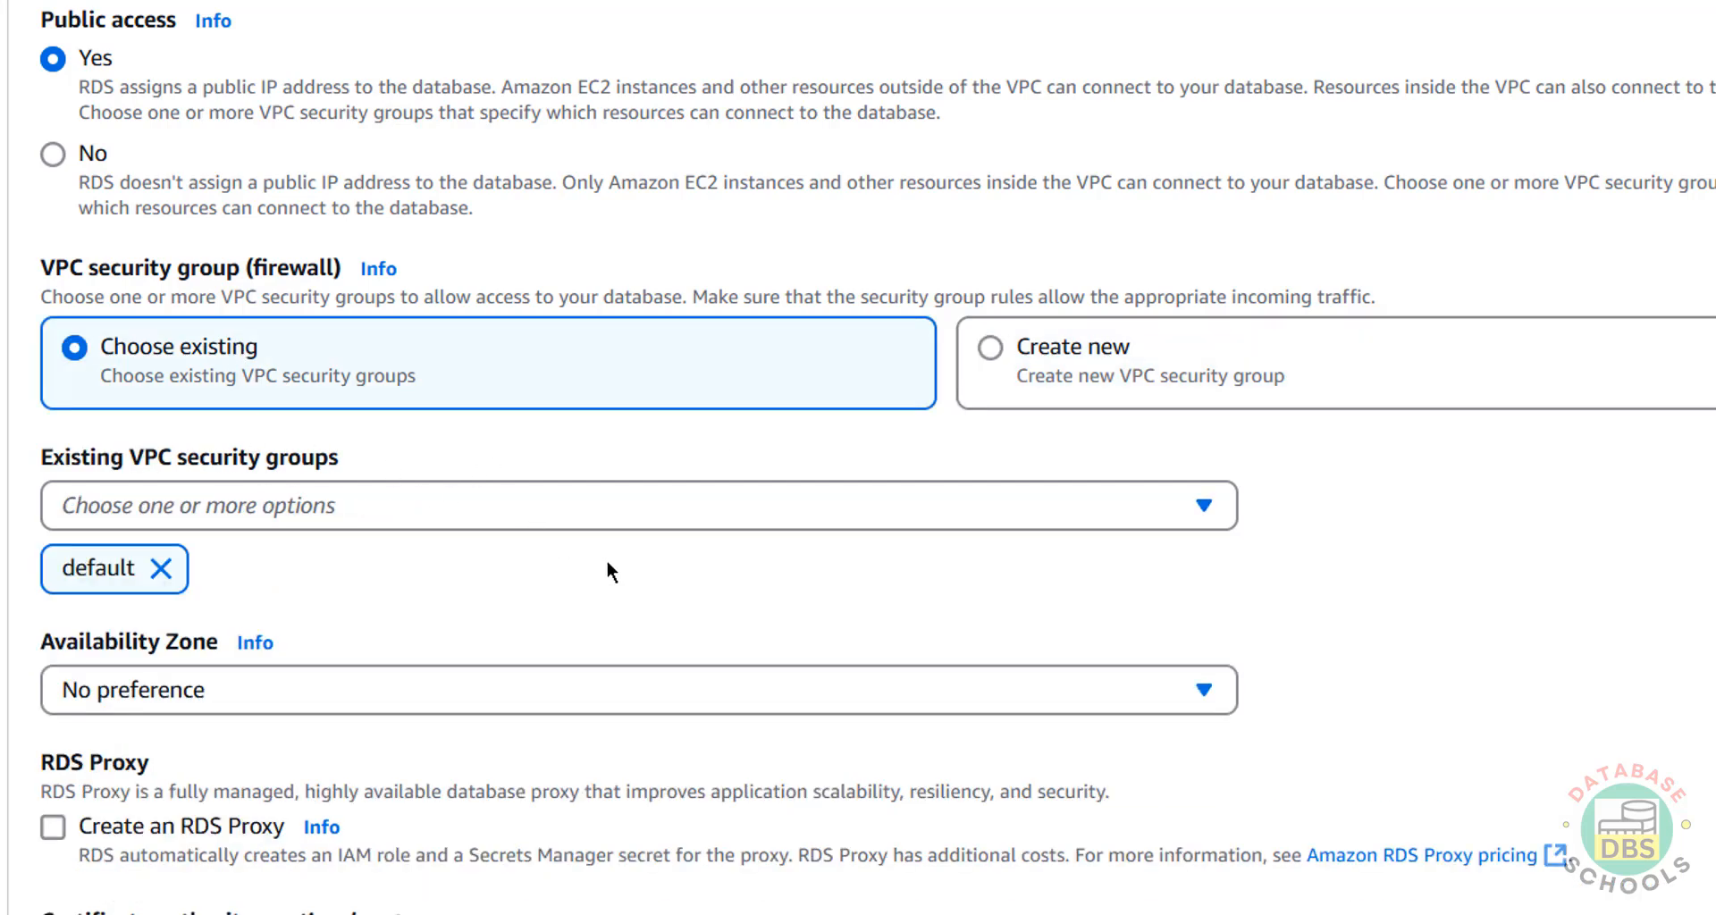
{"action": "left_click", "coordinate": [1201, 506]}
{"action": "left_click", "coordinate": [1201, 507]}
{"action": "left_click", "coordinate": [1201, 506]}
{"action": "left_click", "coordinate": [1201, 506]}
Place the instance in Availability Zone us-east-1b.
{"action": "scroll", "coordinate": [1520, 515], "scroll_direction": "down", "scroll_amount": 5}
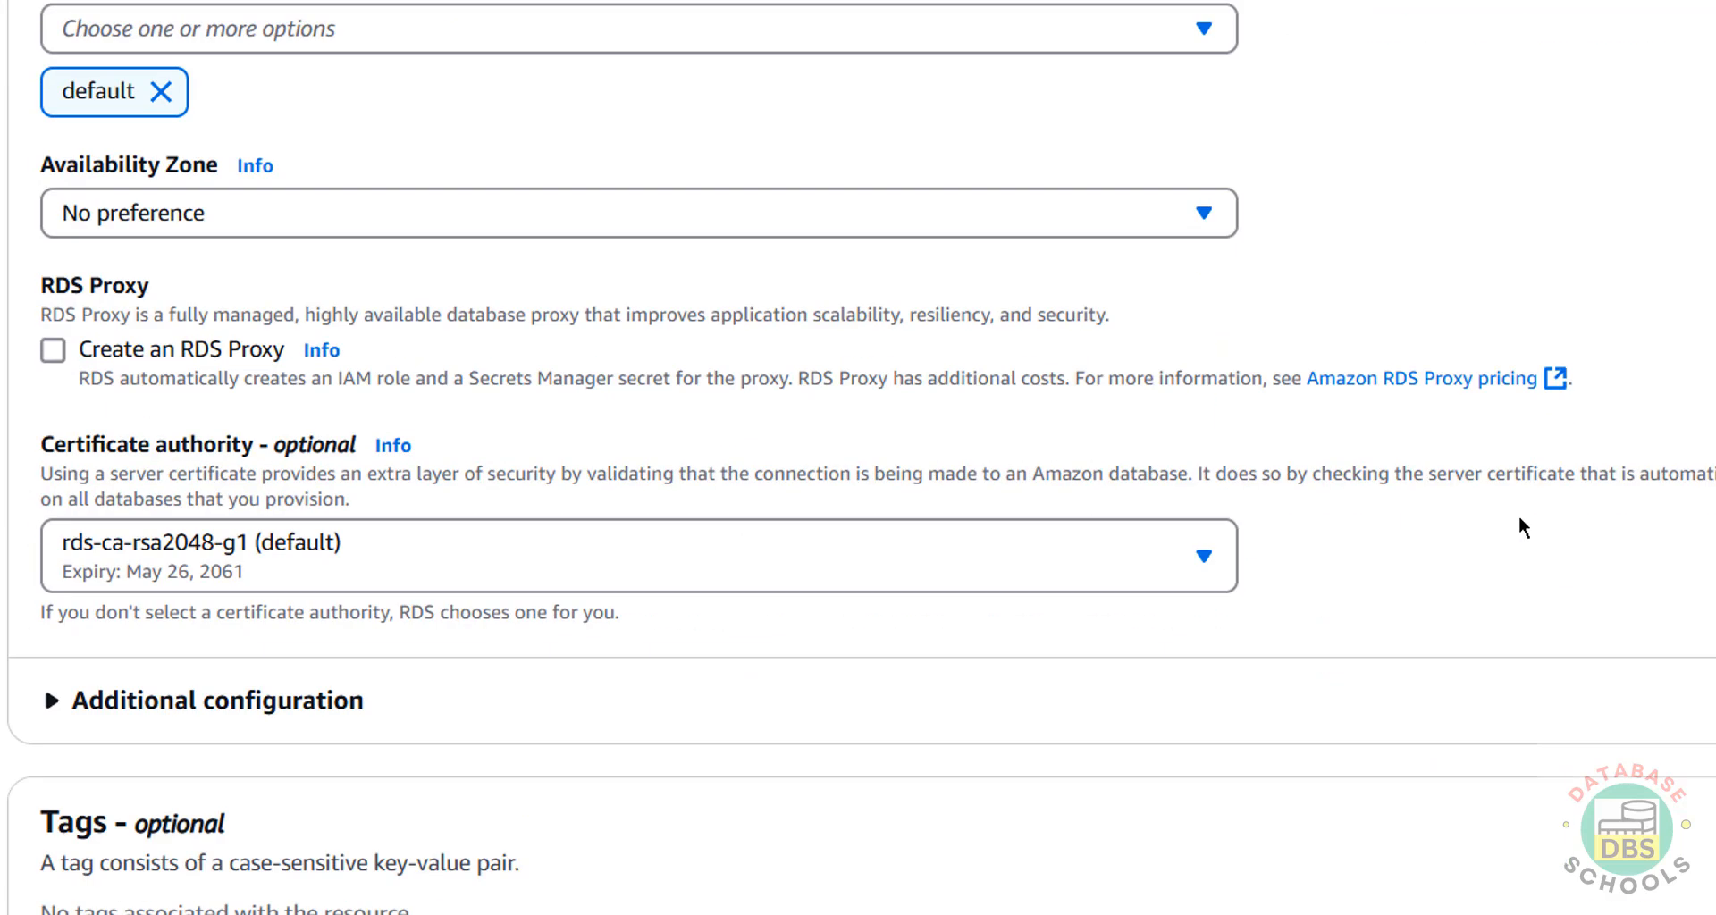
{"action": "left_click", "coordinate": [880, 220]}
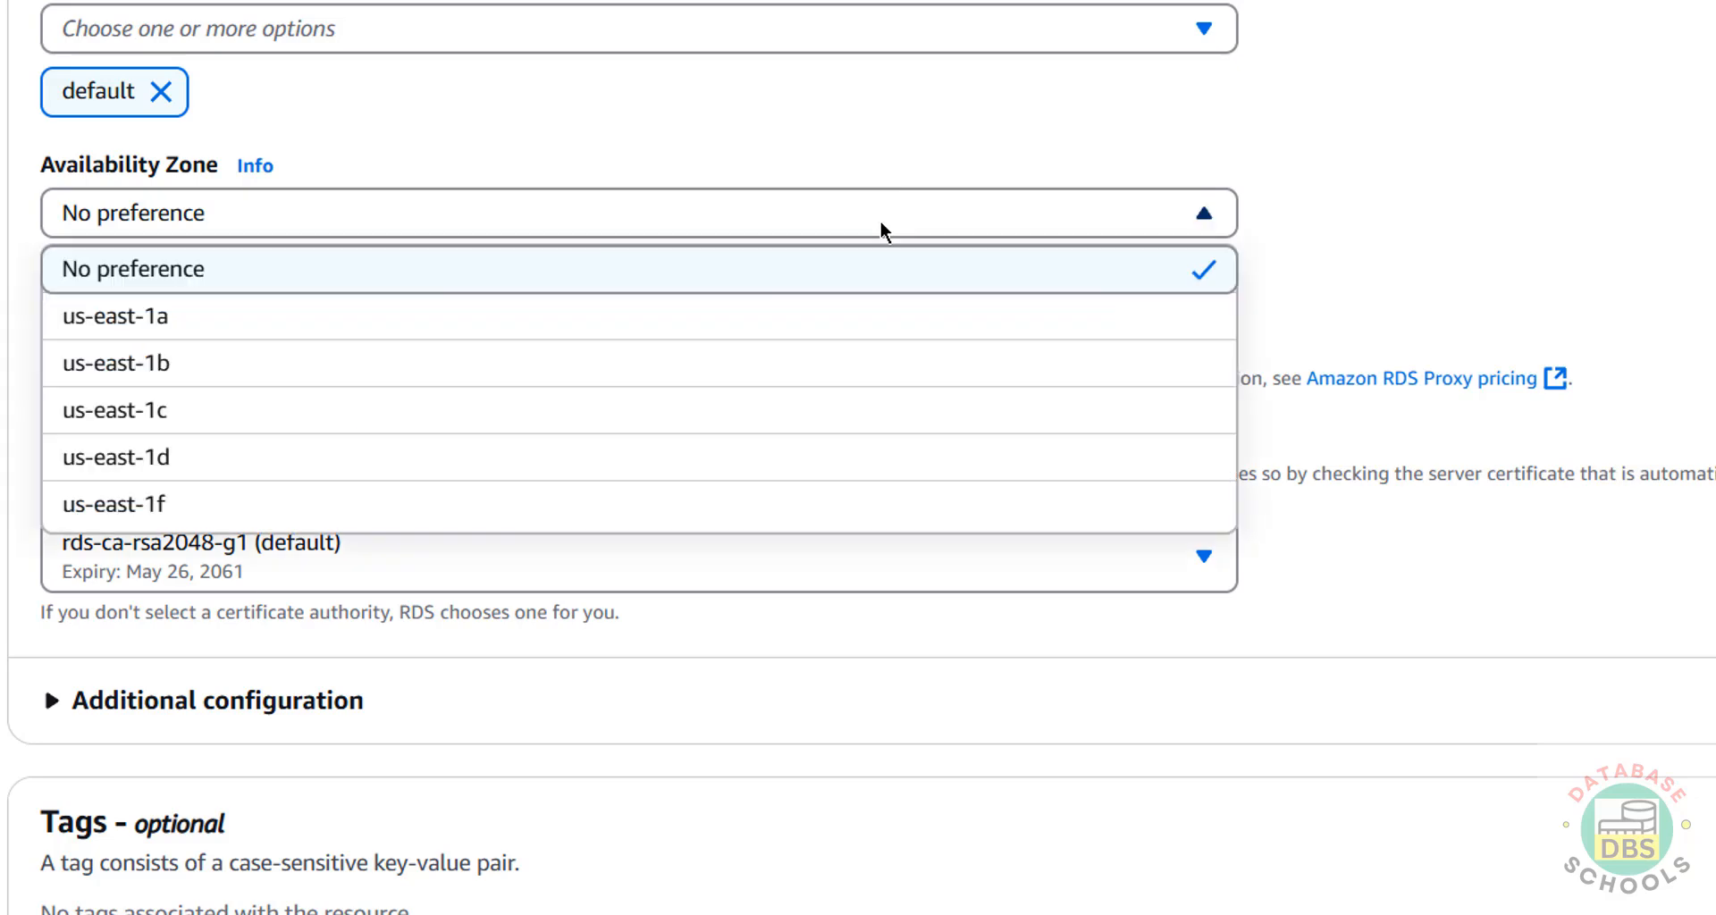
{"action": "left_click", "coordinate": [679, 367]}
{"action": "scroll", "coordinate": [1459, 235], "scroll_direction": "down", "scroll_amount": 2}
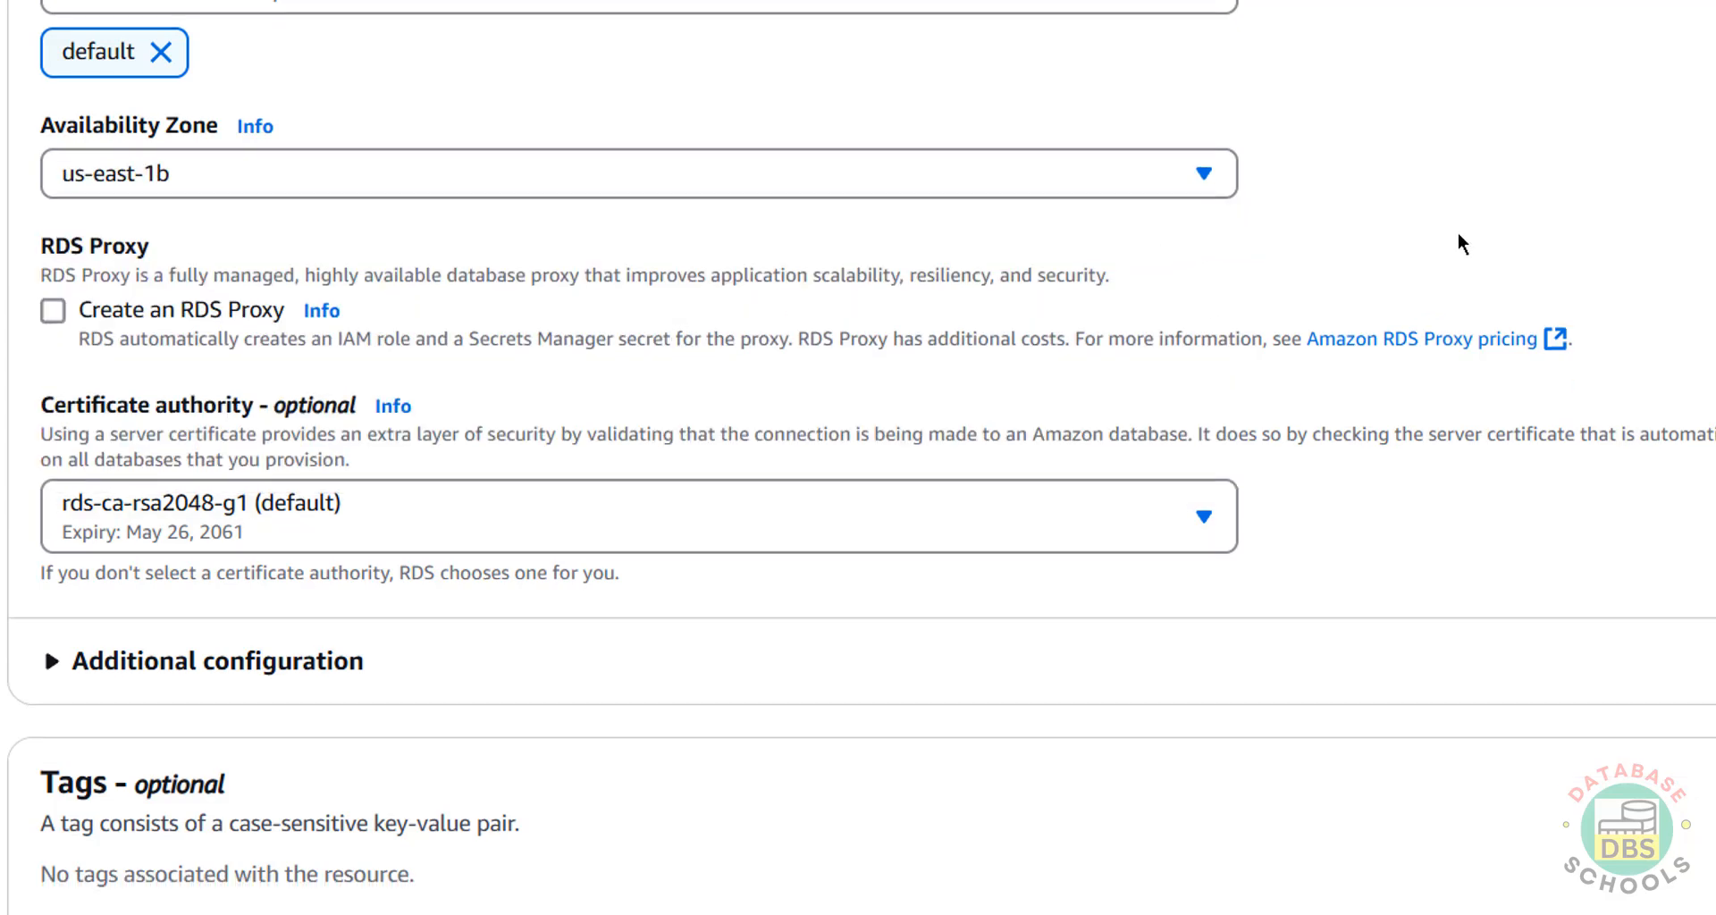
{"action": "left_click", "coordinate": [768, 59]}
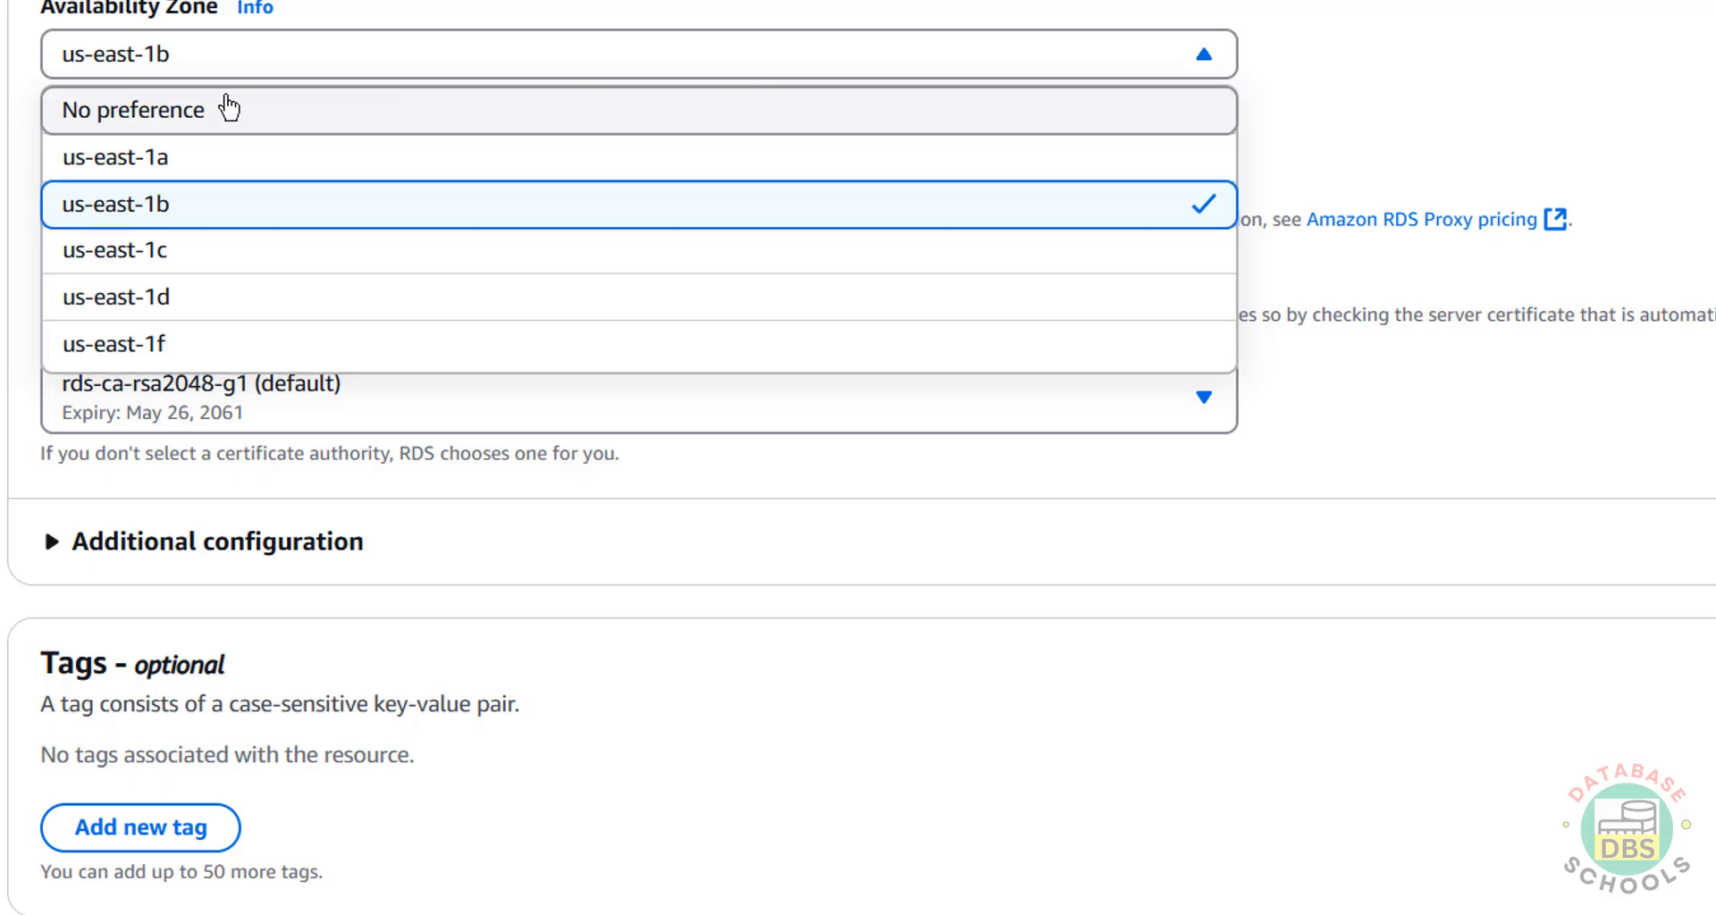
{"action": "left_click", "coordinate": [1257, 132]}
{"action": "scroll", "coordinate": [1159, 185], "scroll_direction": "down", "scroll_amount": 3}
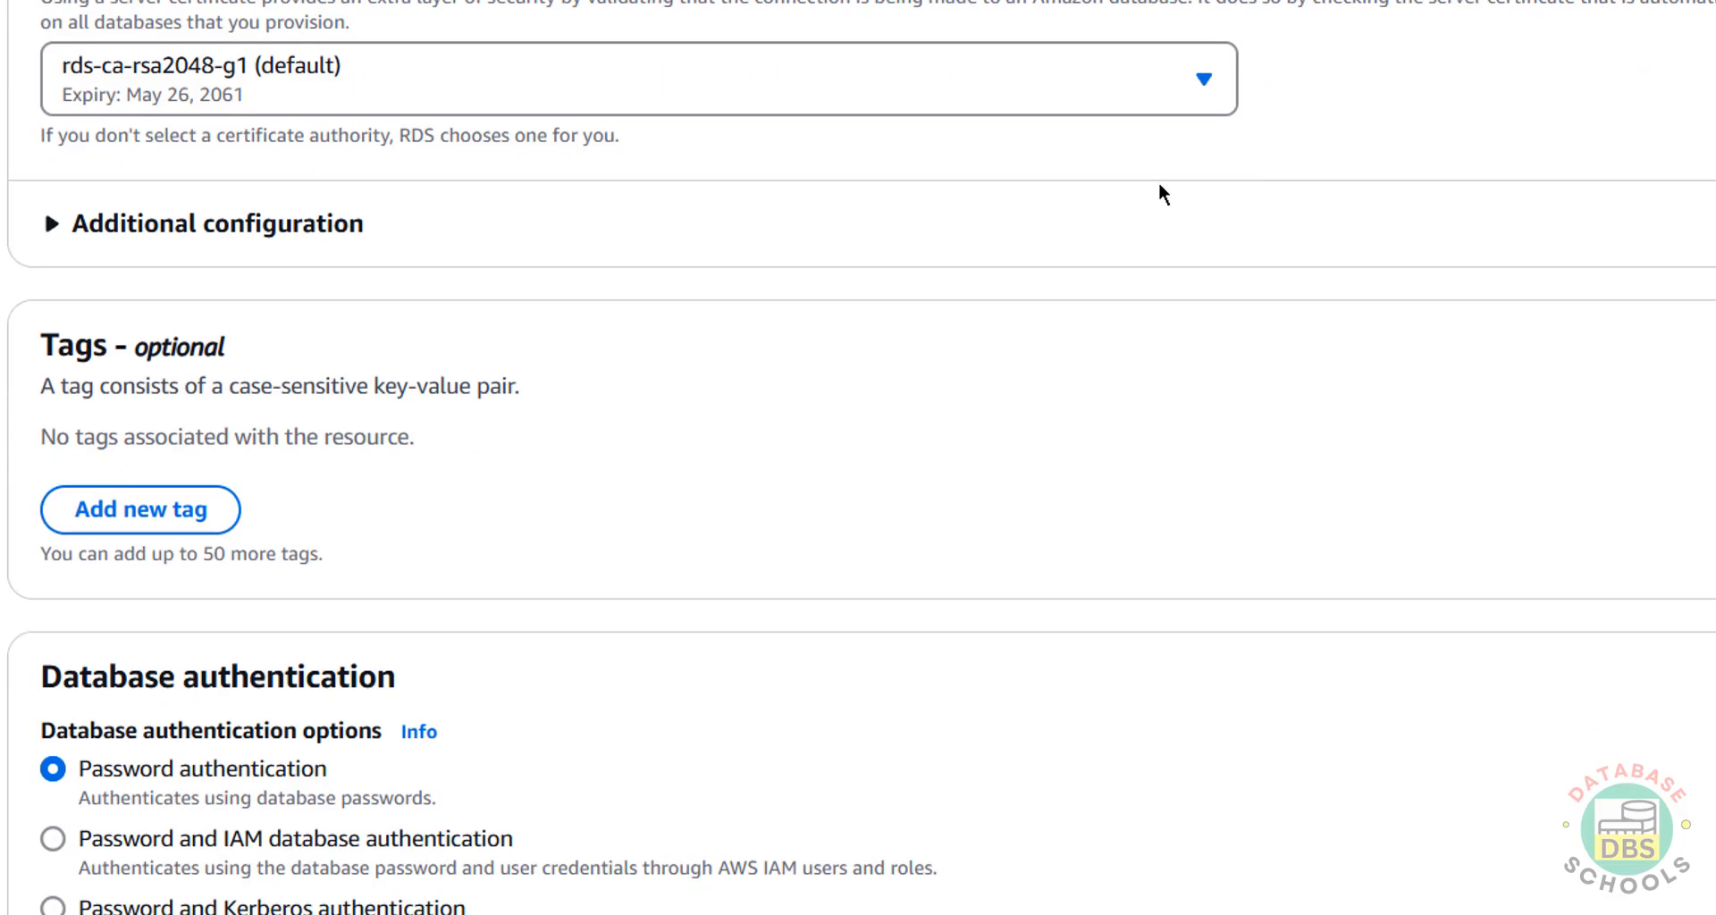
{"action": "scroll", "coordinate": [983, 410], "scroll_direction": "up", "scroll_amount": 2}
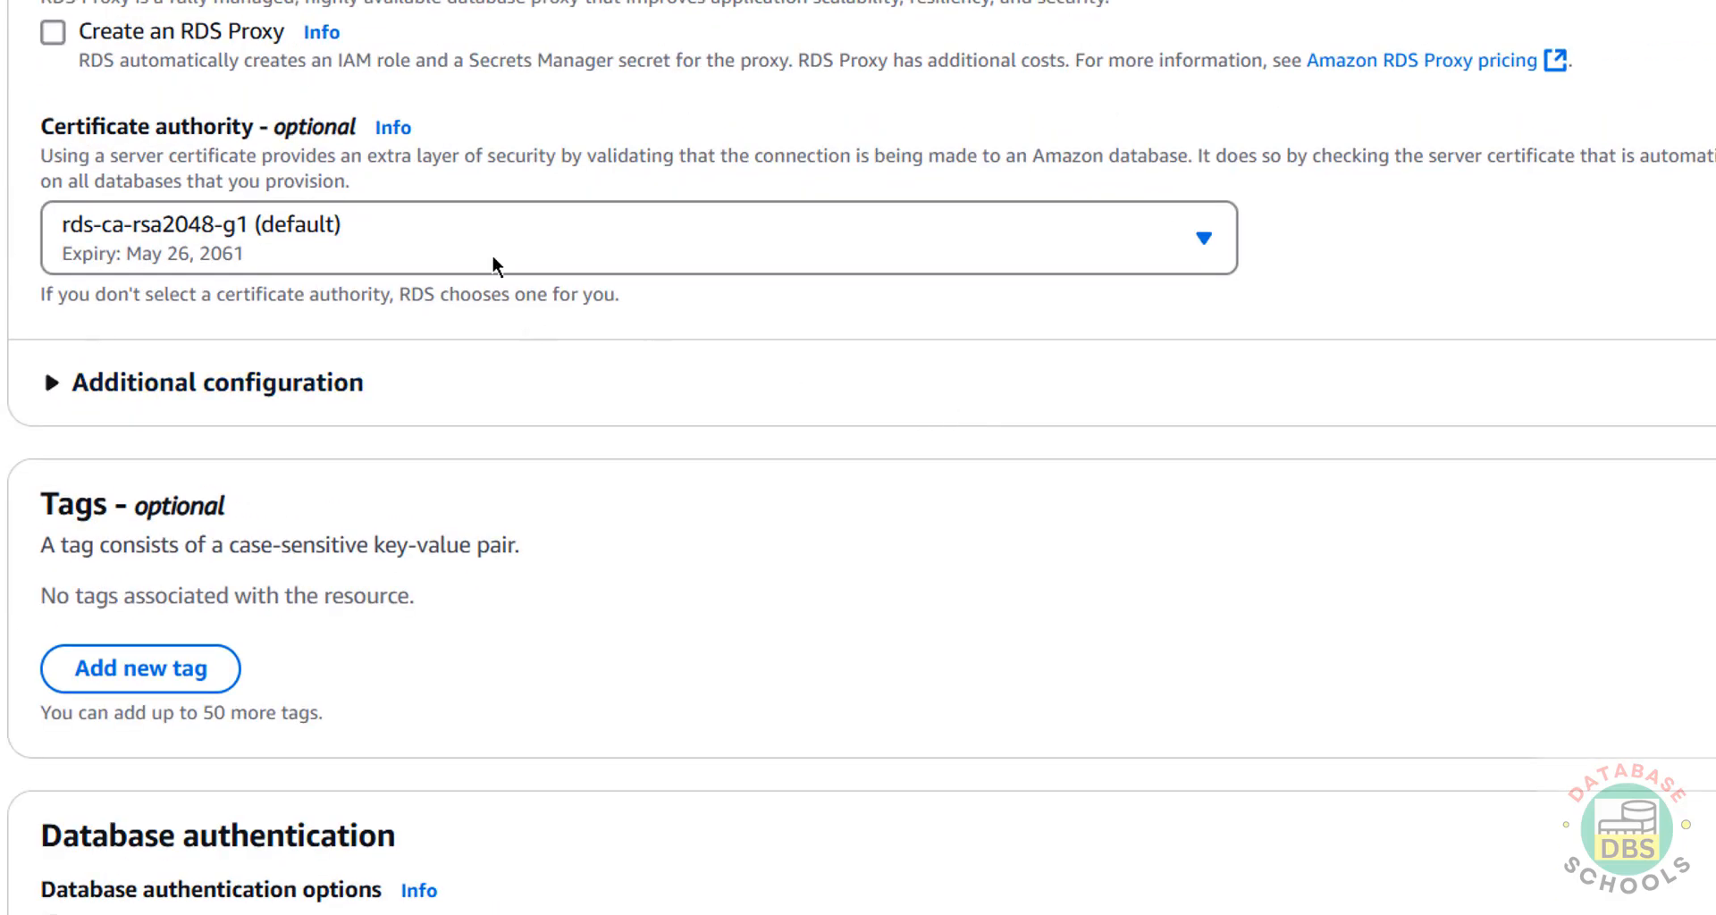
{"action": "scroll", "coordinate": [521, 328], "scroll_direction": "down", "scroll_amount": 3}
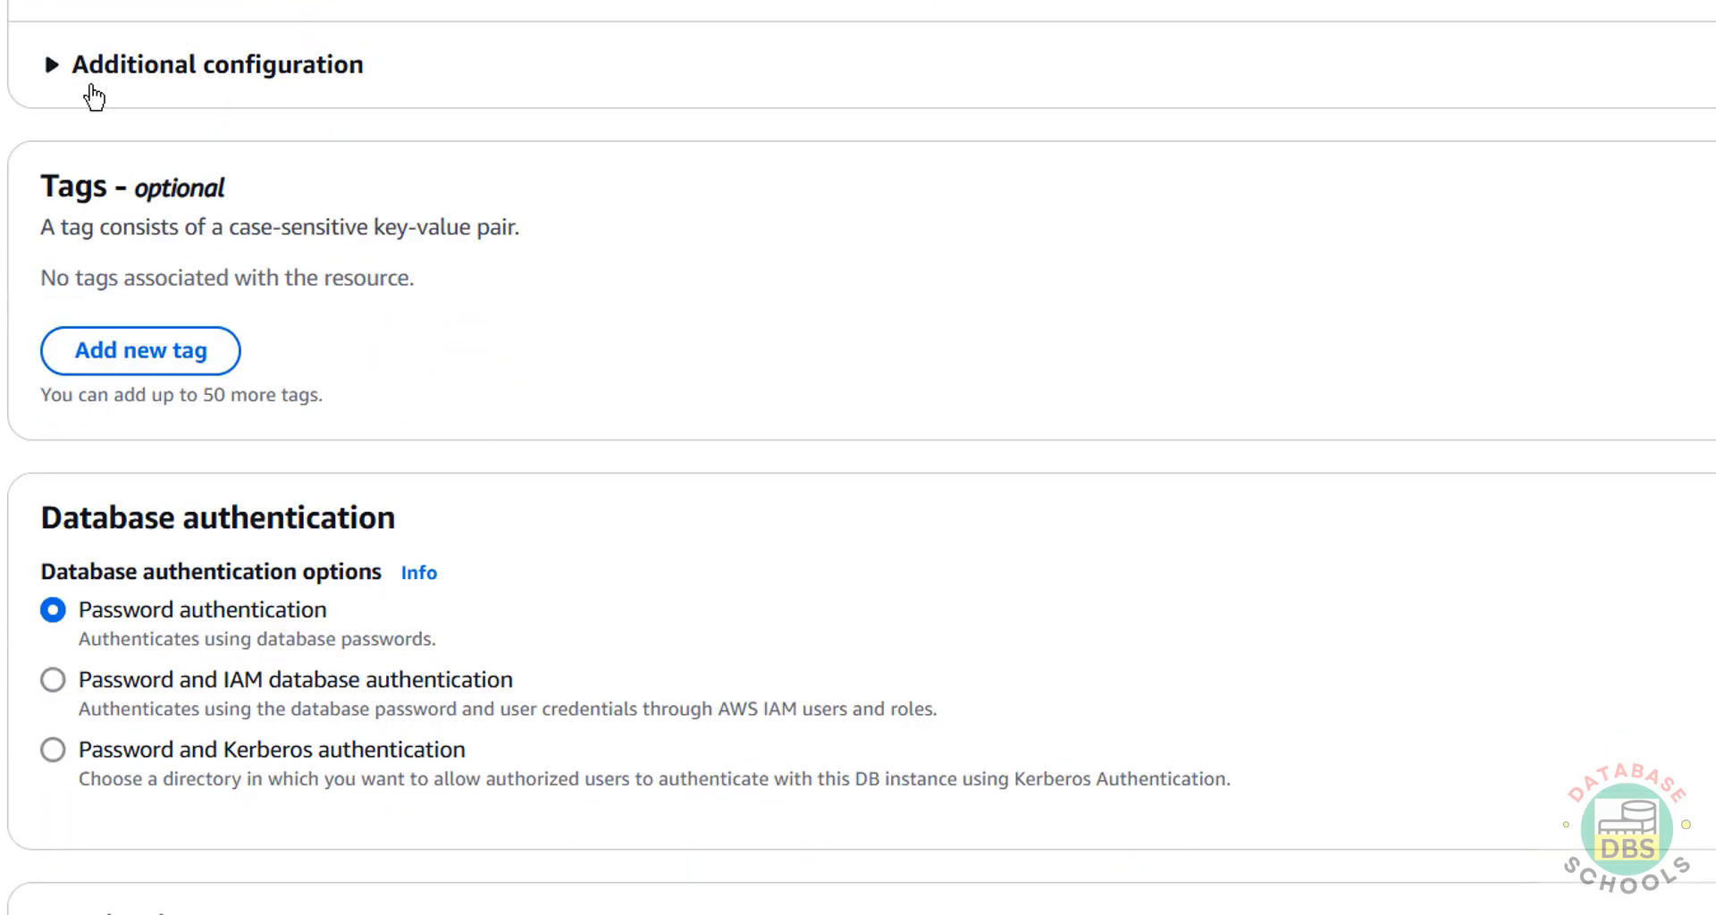
In Additional configuration, keep database port 5432 and use password authentication.
{"action": "left_click", "coordinate": [52, 67]}
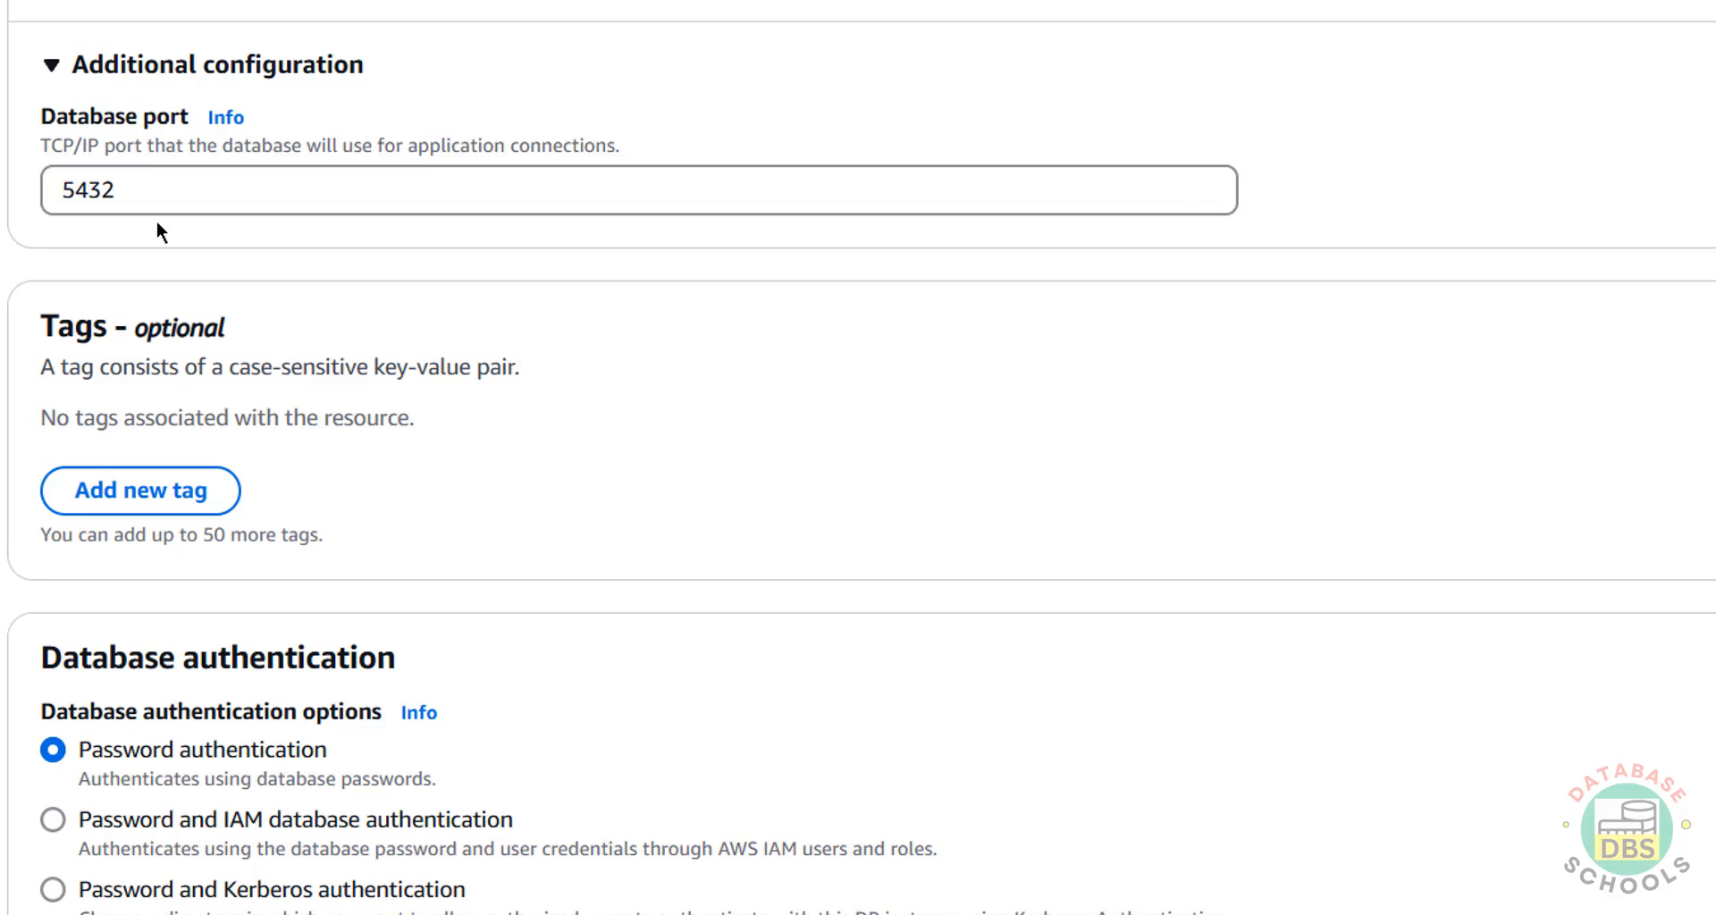
{"action": "left_click", "coordinate": [165, 185]}
{"action": "key", "text": "ctrl+a"}
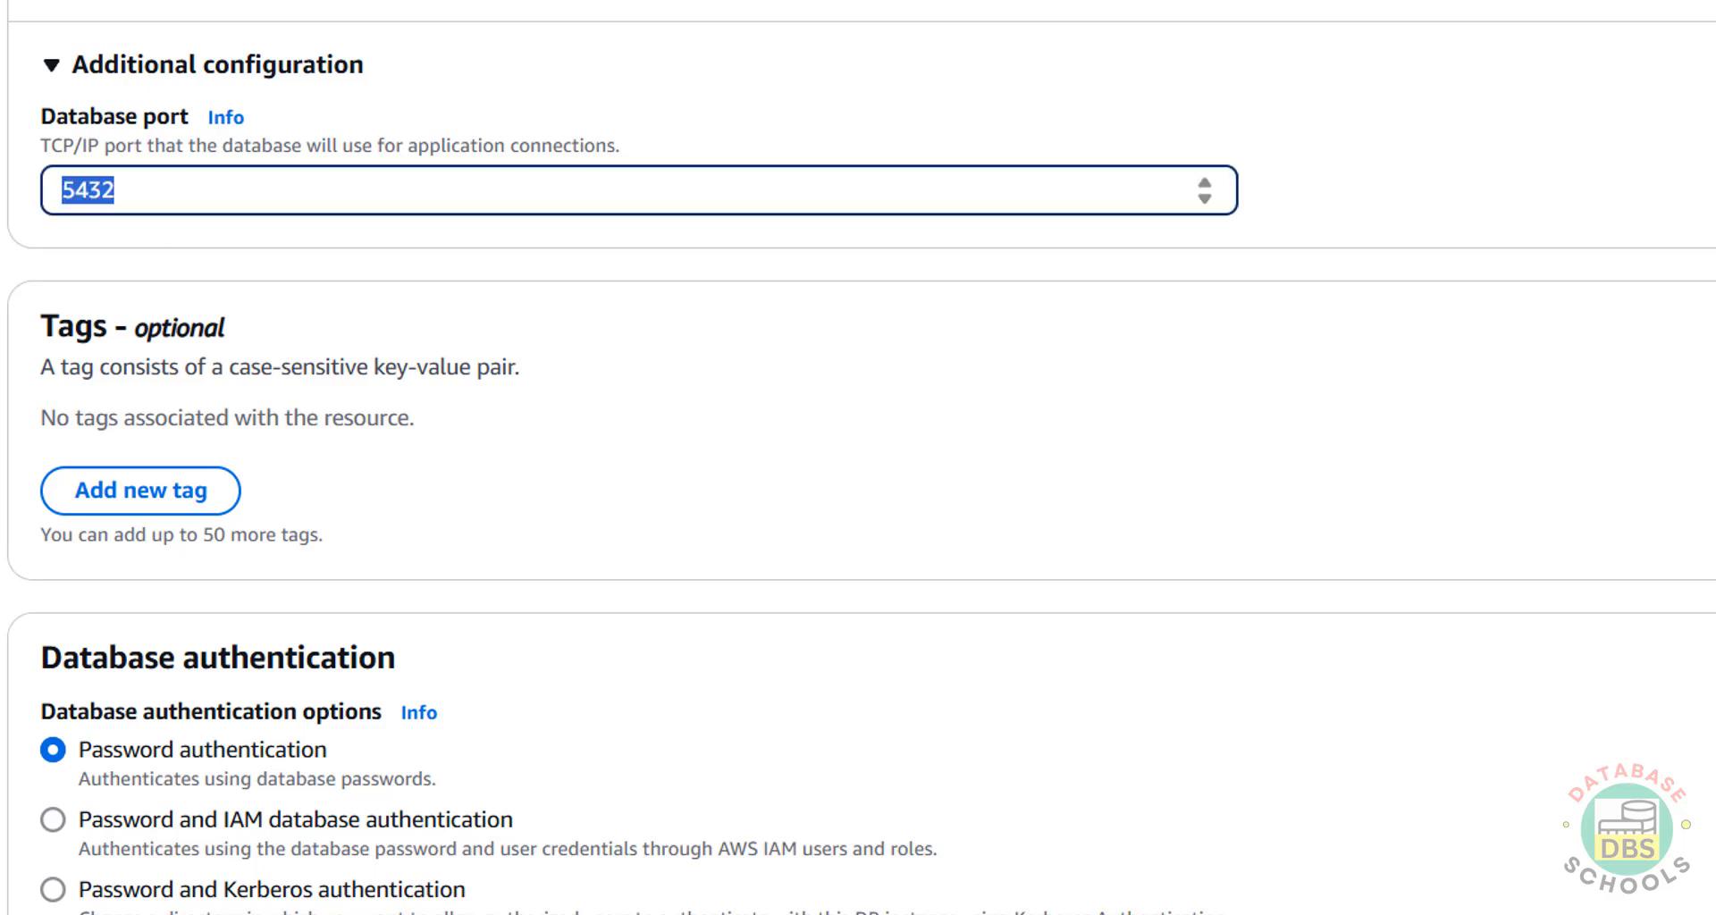
{"action": "scroll", "coordinate": [565, 368], "scroll_direction": "down", "scroll_amount": 7}
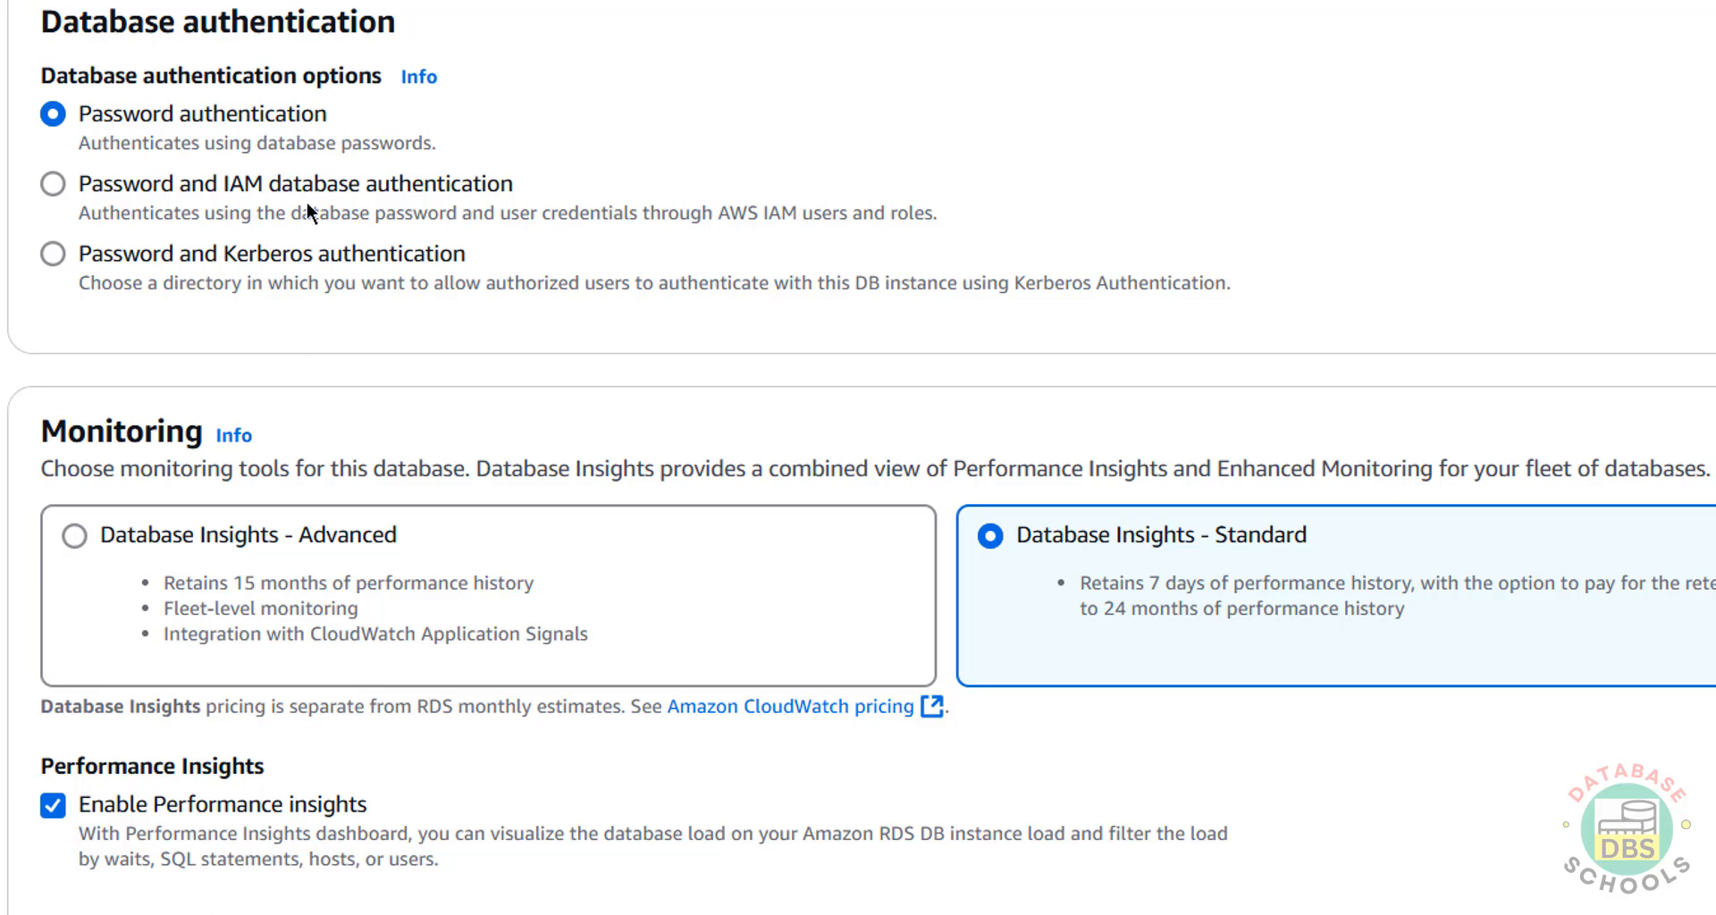
Keep Performance Insights retention at 7 days (free tier) after browsing the month options.
{"action": "scroll", "coordinate": [295, 335], "scroll_direction": "down", "scroll_amount": 4}
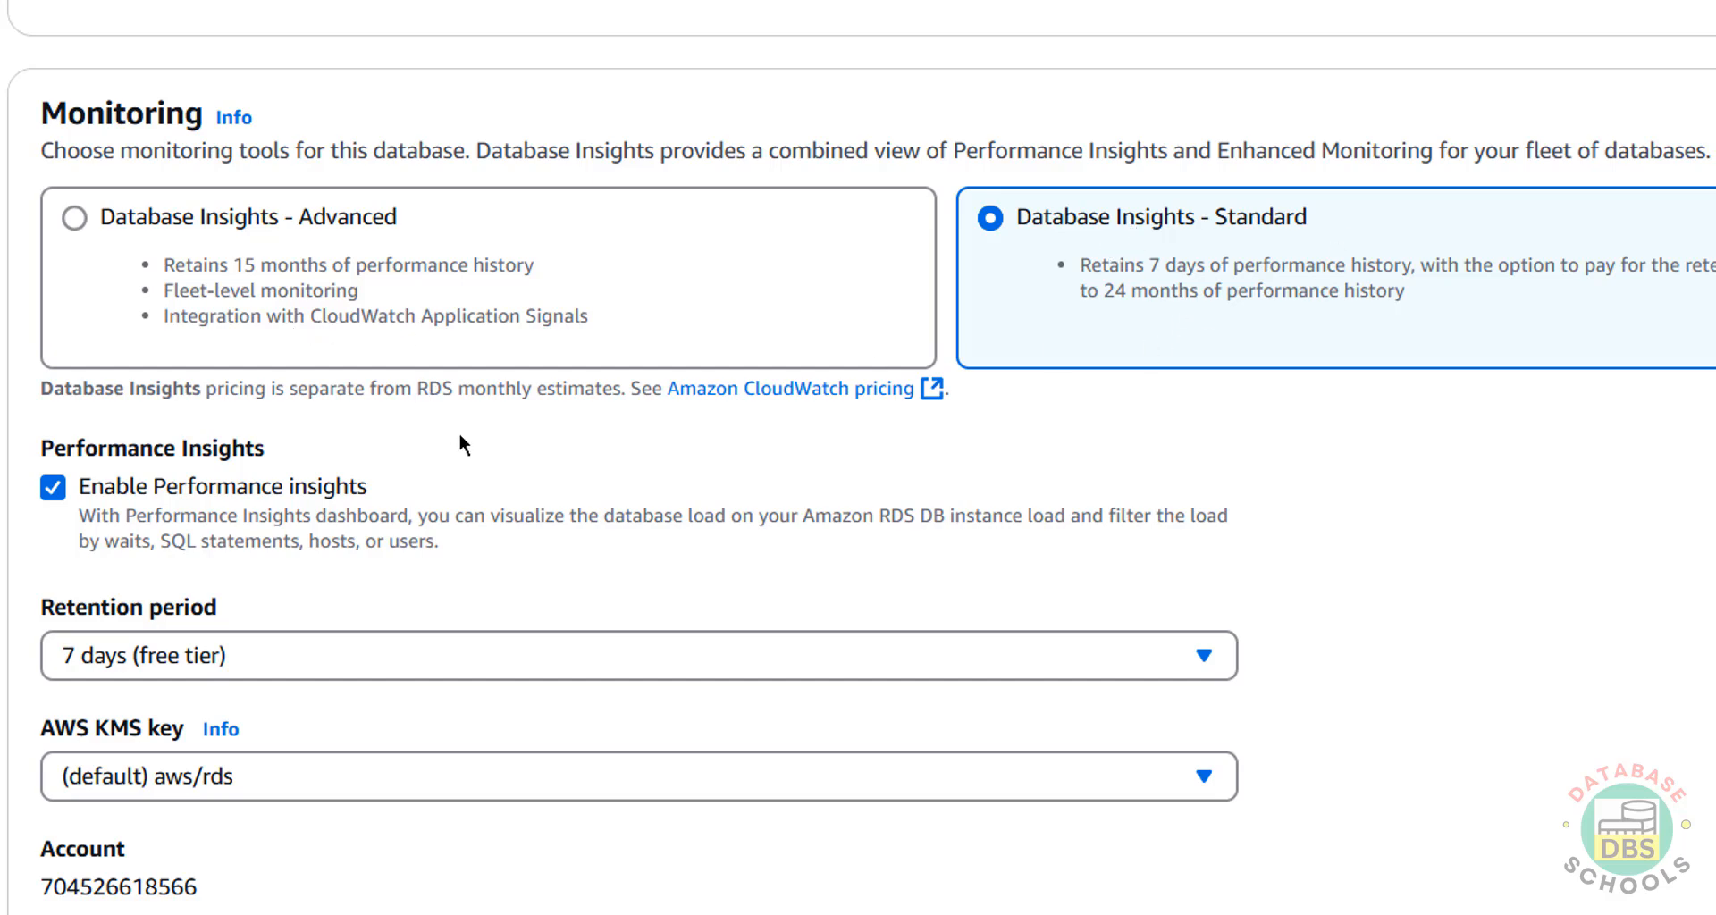
{"action": "scroll", "coordinate": [460, 438], "scroll_direction": "down", "scroll_amount": 2}
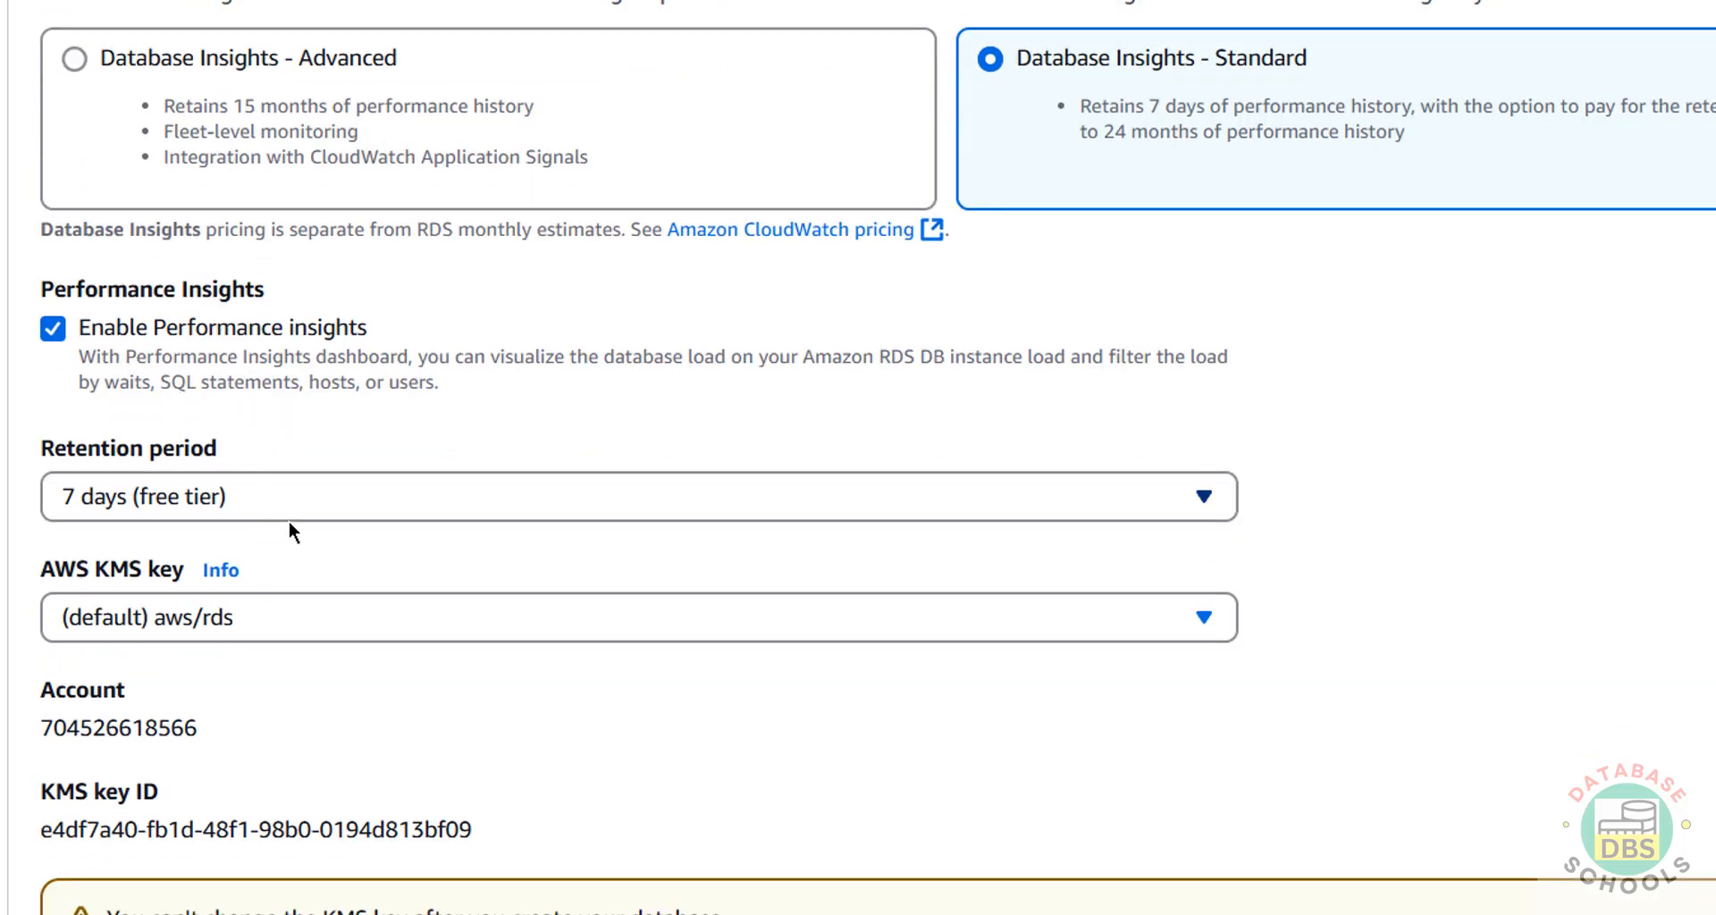
{"action": "left_click", "coordinate": [318, 497]}
{"action": "left_click", "coordinate": [318, 497]}
{"action": "left_click", "coordinate": [318, 497]}
{"action": "scroll", "coordinate": [392, 255], "scroll_direction": "up", "scroll_amount": 3}
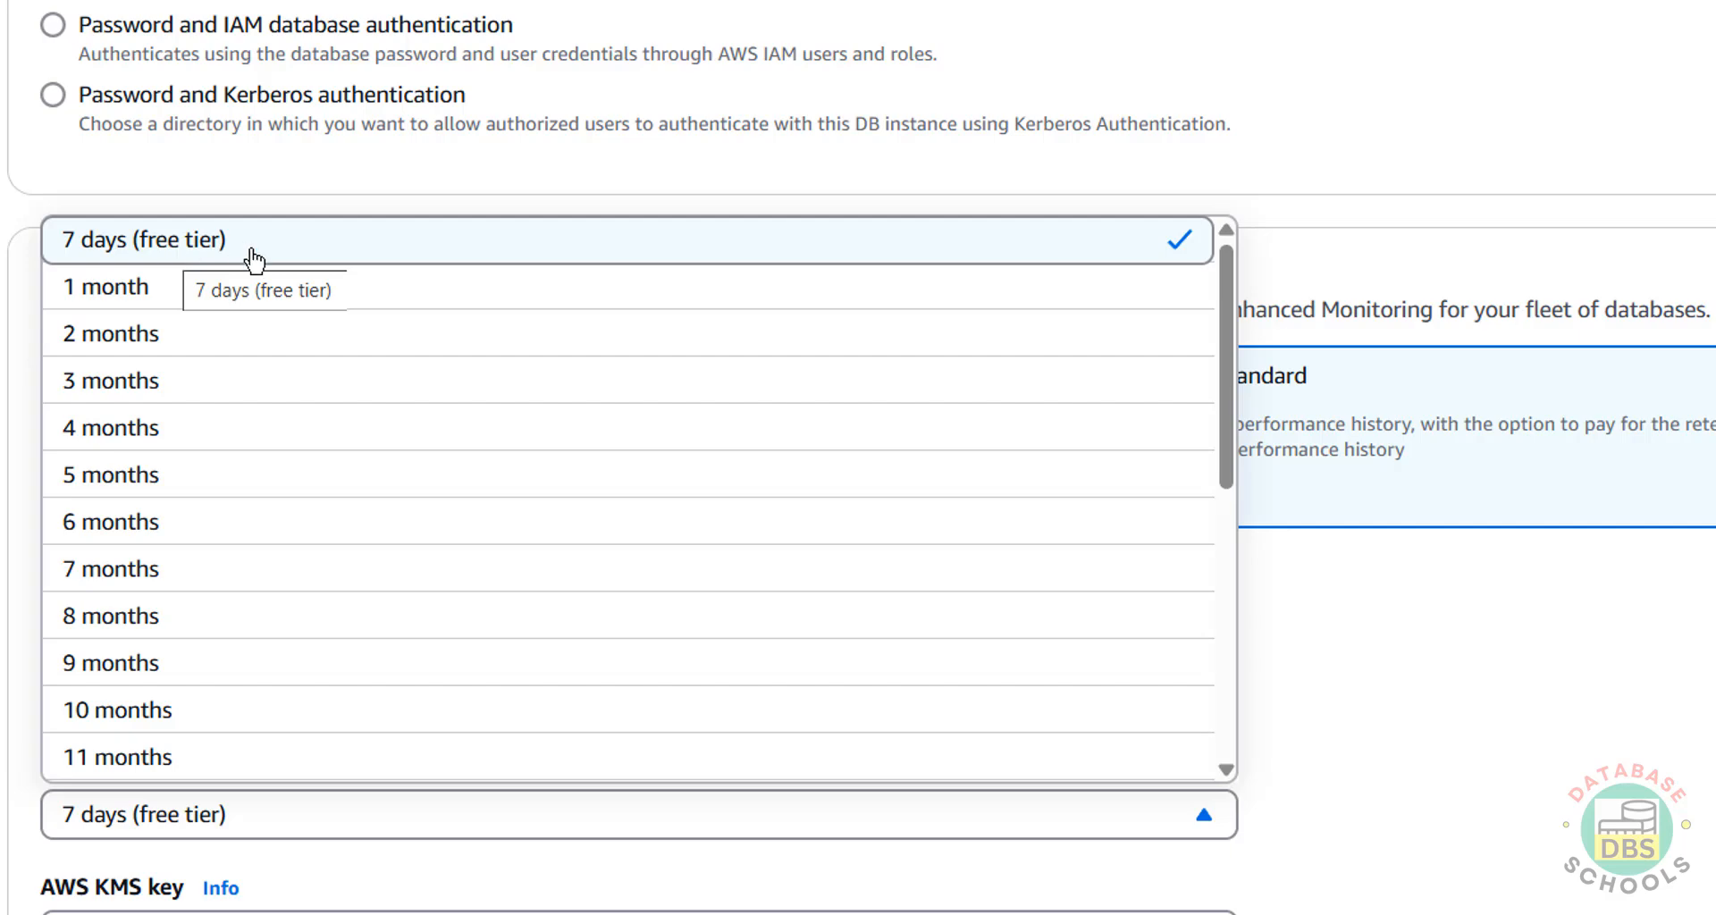
{"action": "scroll", "coordinate": [253, 624], "scroll_direction": "down", "scroll_amount": 7}
{"action": "scroll", "coordinate": [260, 639], "scroll_direction": "down", "scroll_amount": 5}
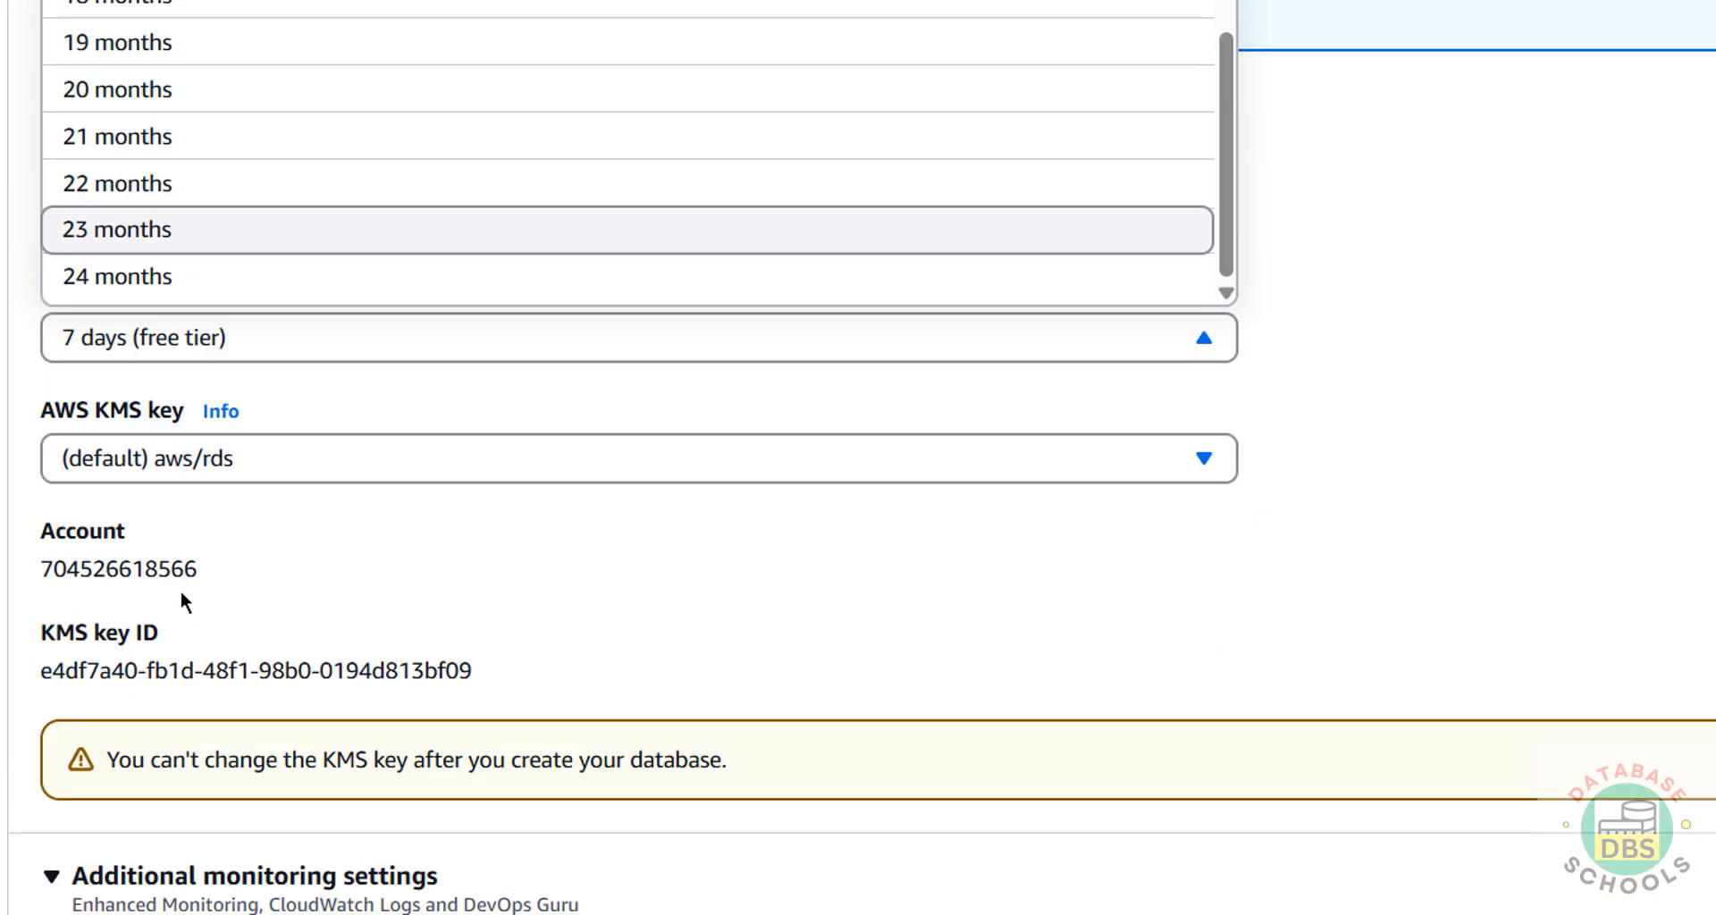
{"action": "left_click", "coordinate": [1305, 372]}
{"action": "scroll", "coordinate": [1096, 434], "scroll_direction": "down", "scroll_amount": 2}
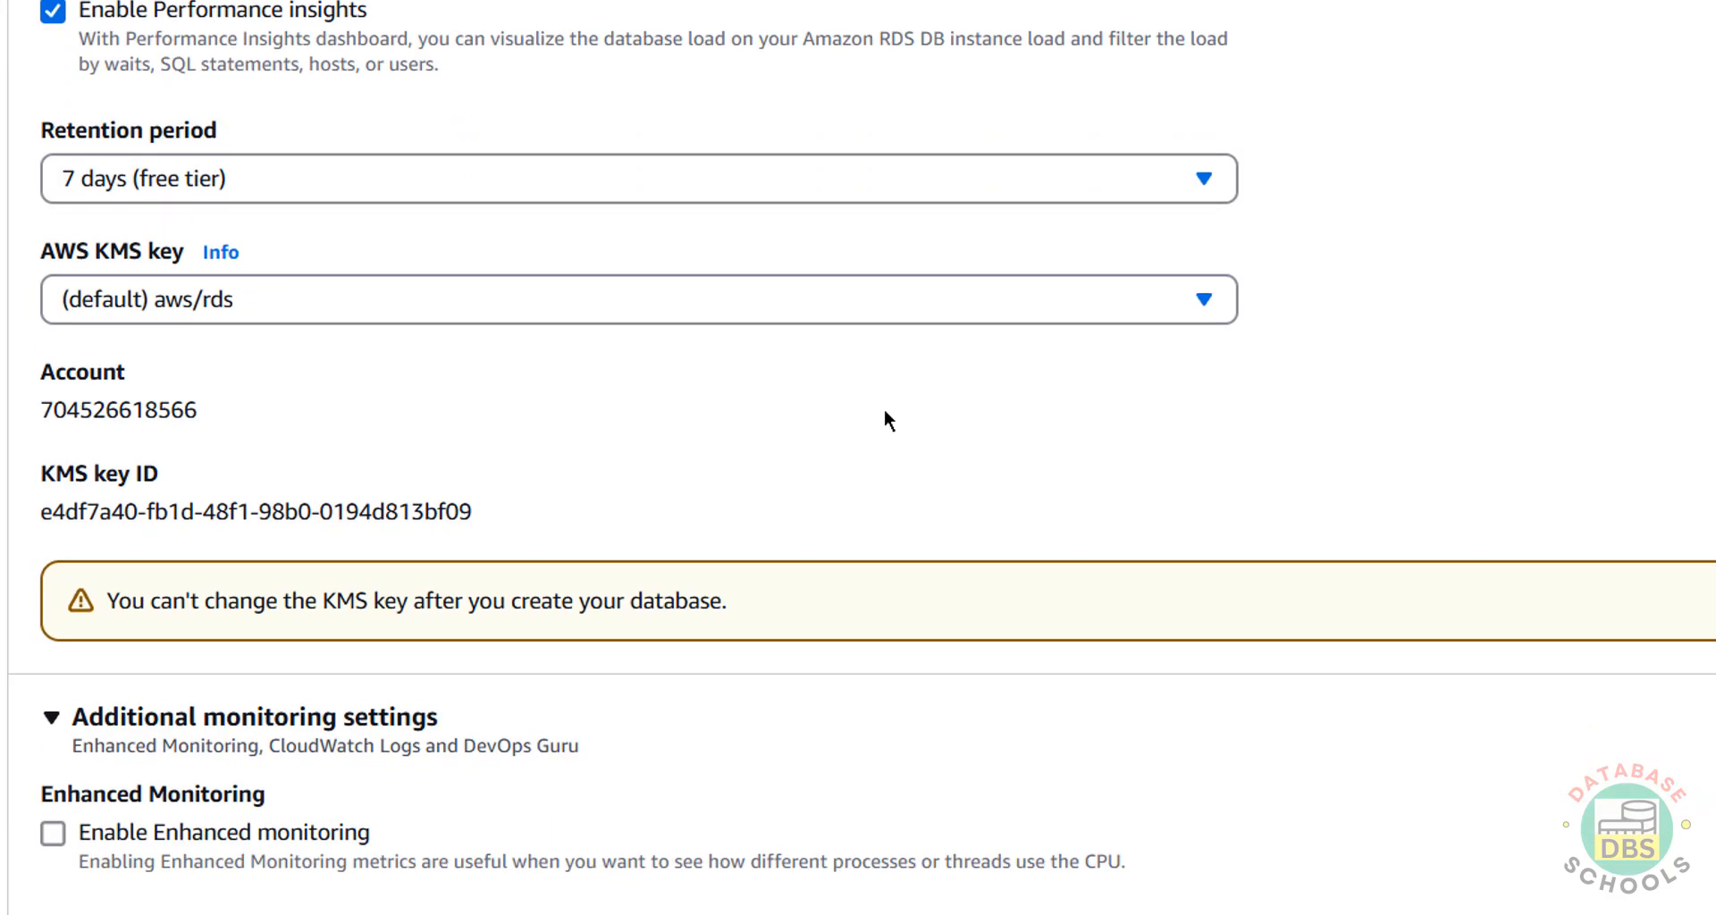
{"action": "scroll", "coordinate": [883, 416], "scroll_direction": "down", "scroll_amount": 7}
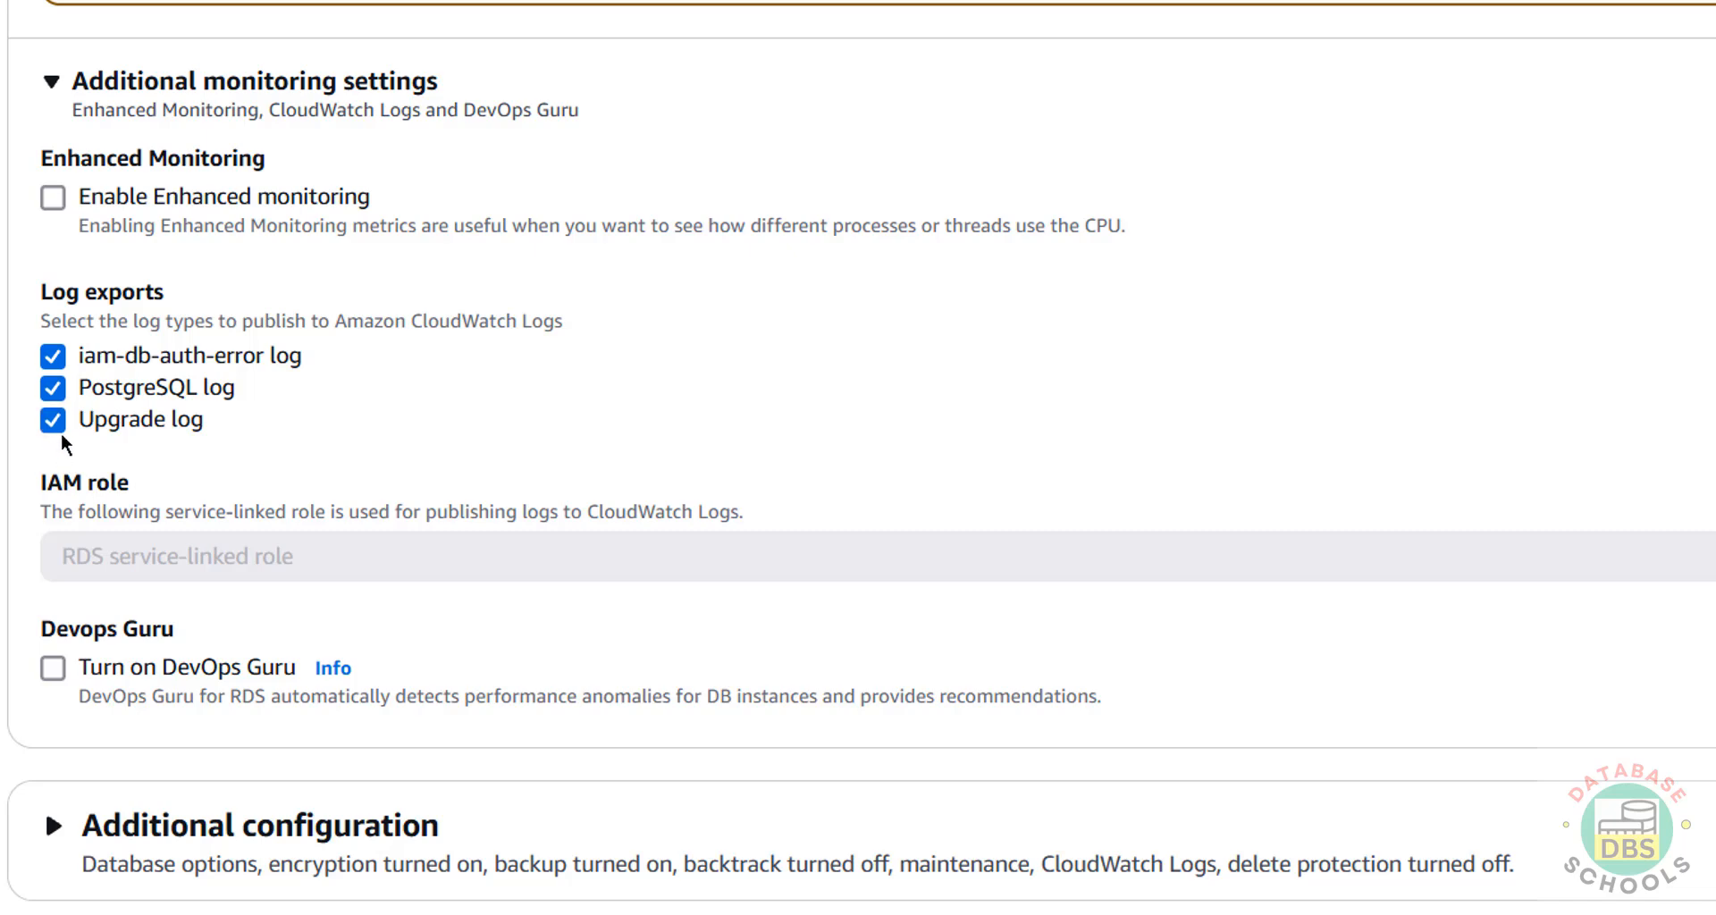
Review the whole form and submit it to create the awsrdspg174 database.
{"action": "scroll", "coordinate": [367, 447], "scroll_direction": "down", "scroll_amount": 3}
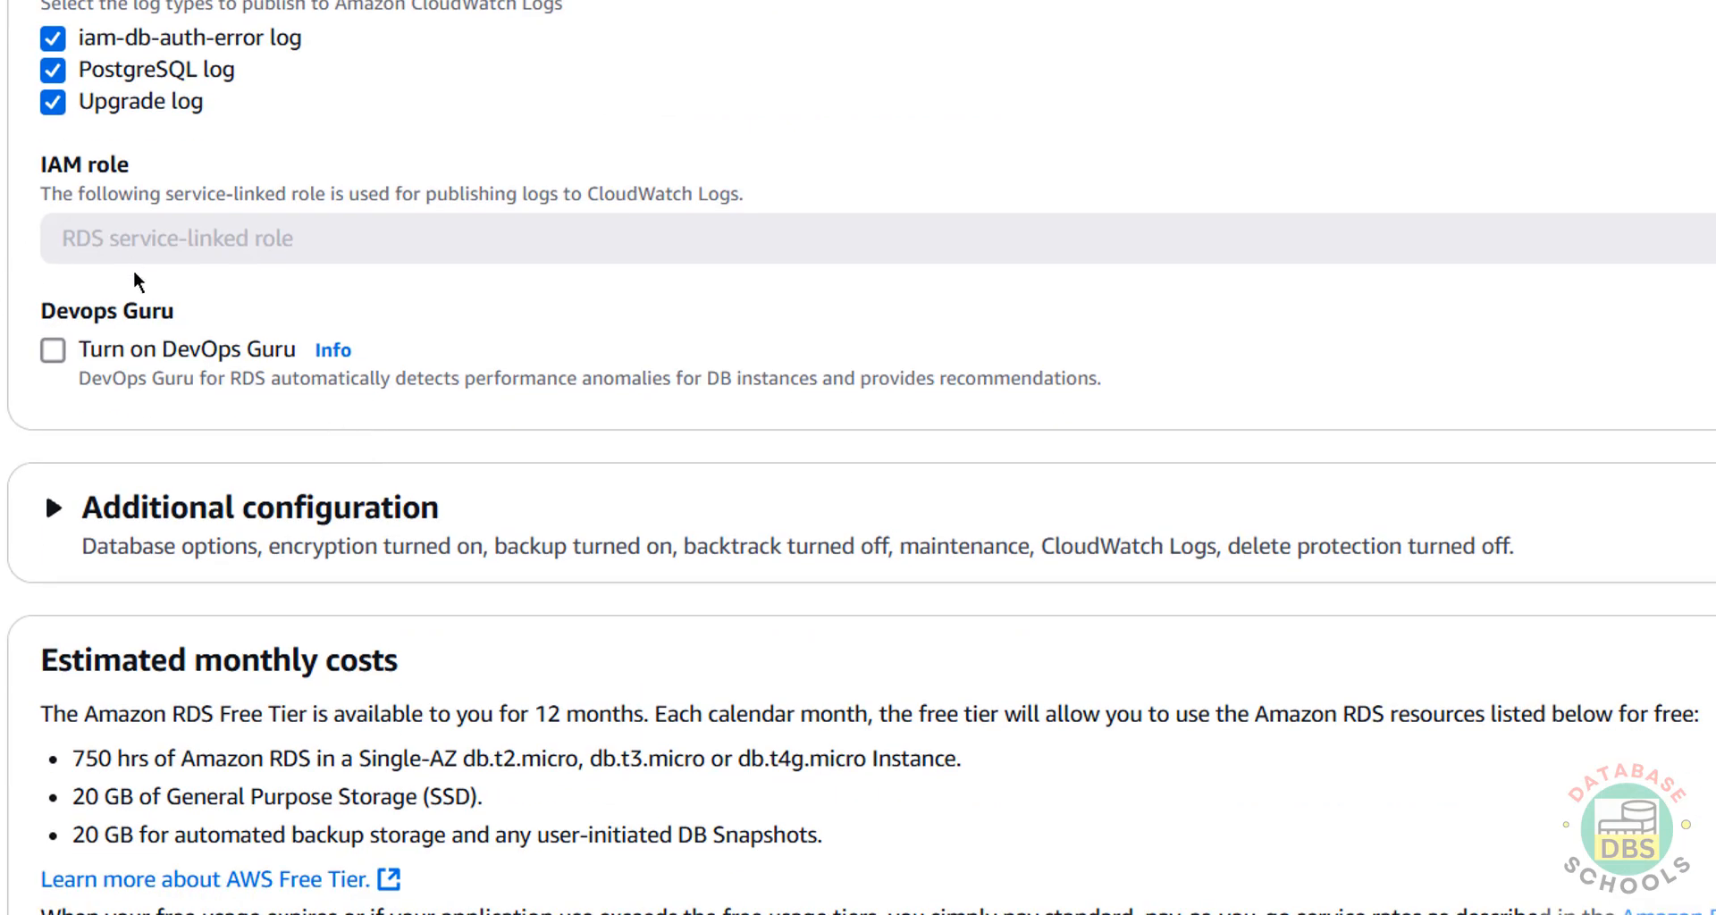
{"action": "scroll", "coordinate": [200, 483], "scroll_direction": "down", "scroll_amount": 3}
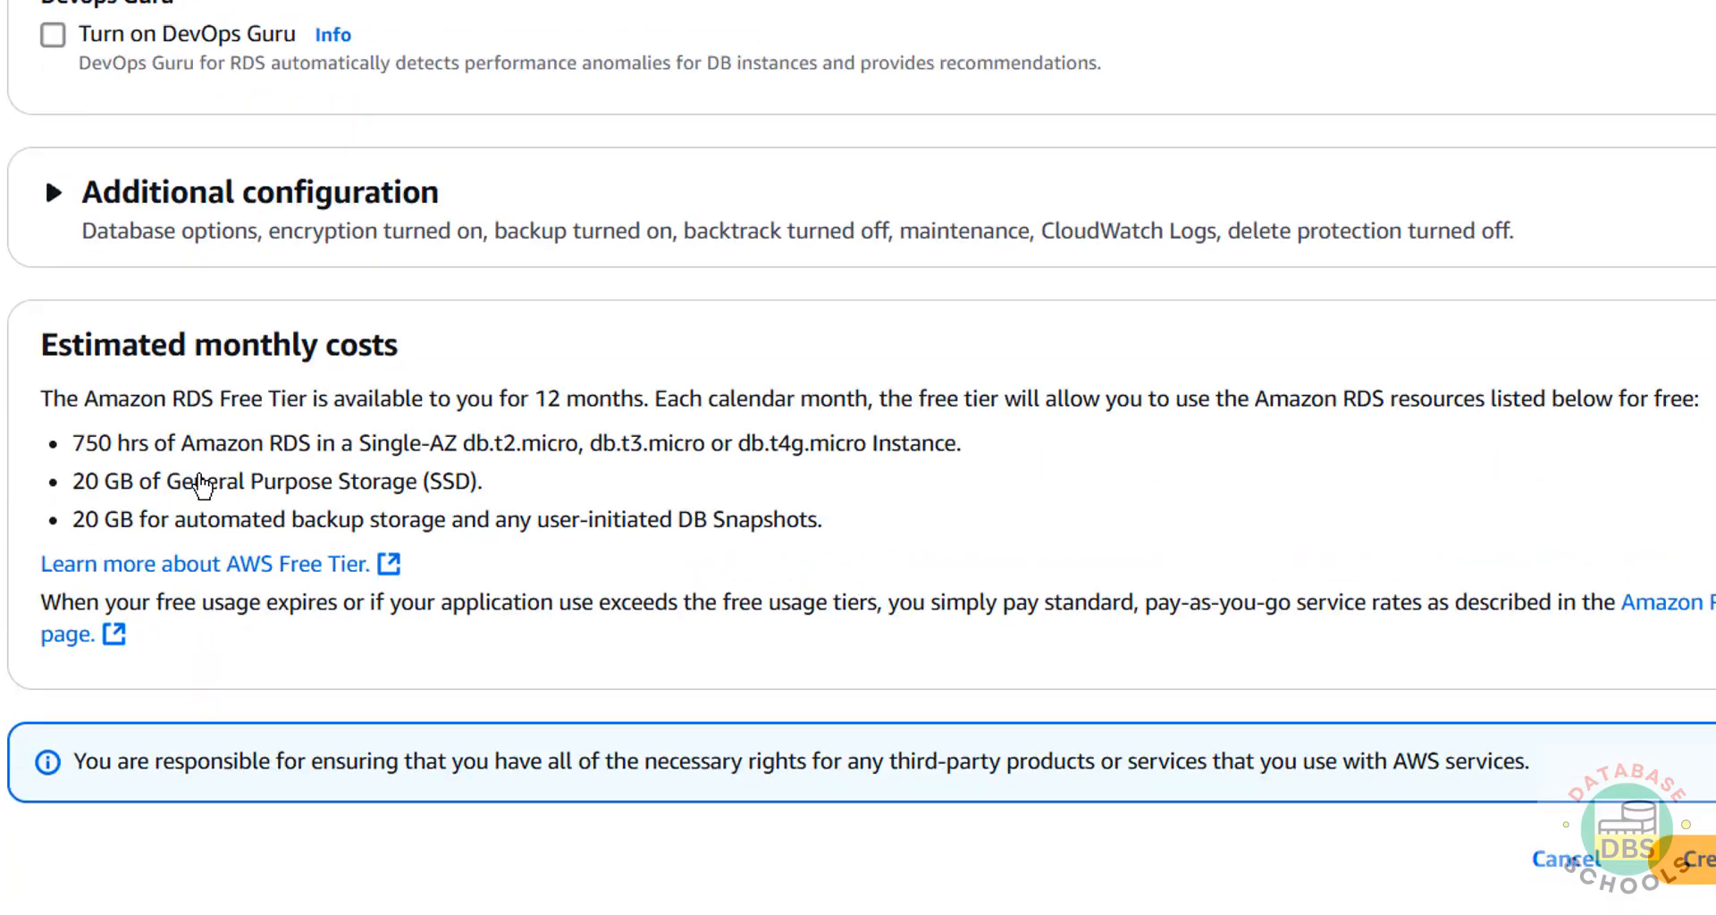
{"action": "scroll", "coordinate": [205, 493], "scroll_direction": "up", "scroll_amount": 20}
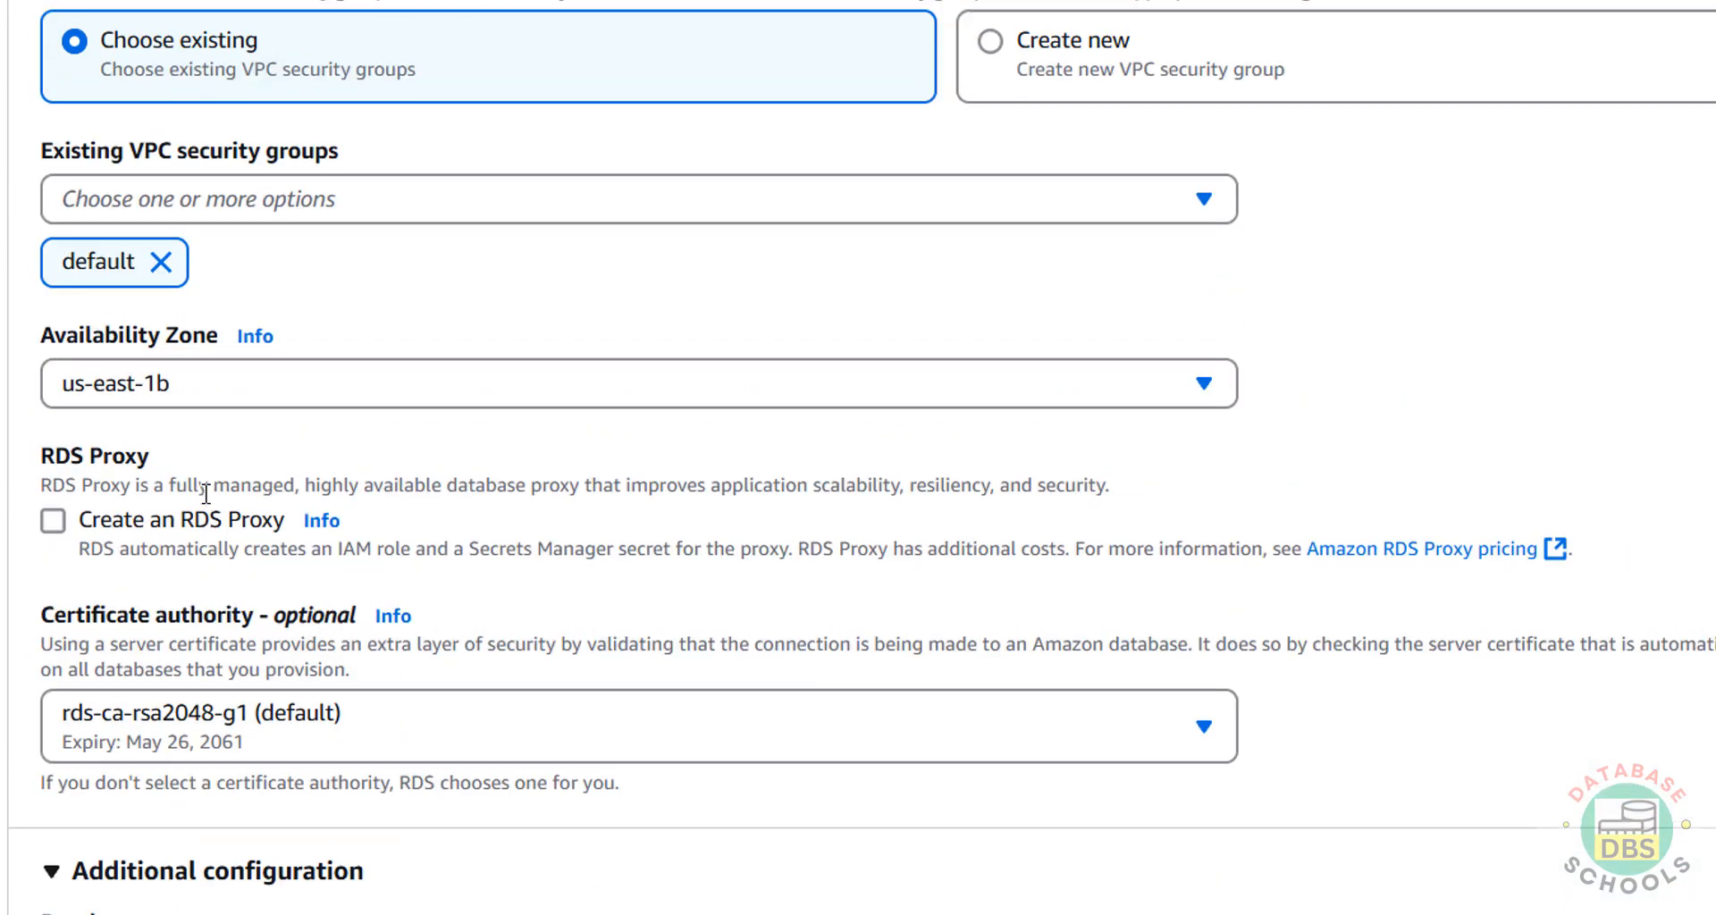
{"action": "scroll", "coordinate": [206, 493], "scroll_direction": "up", "scroll_amount": 20}
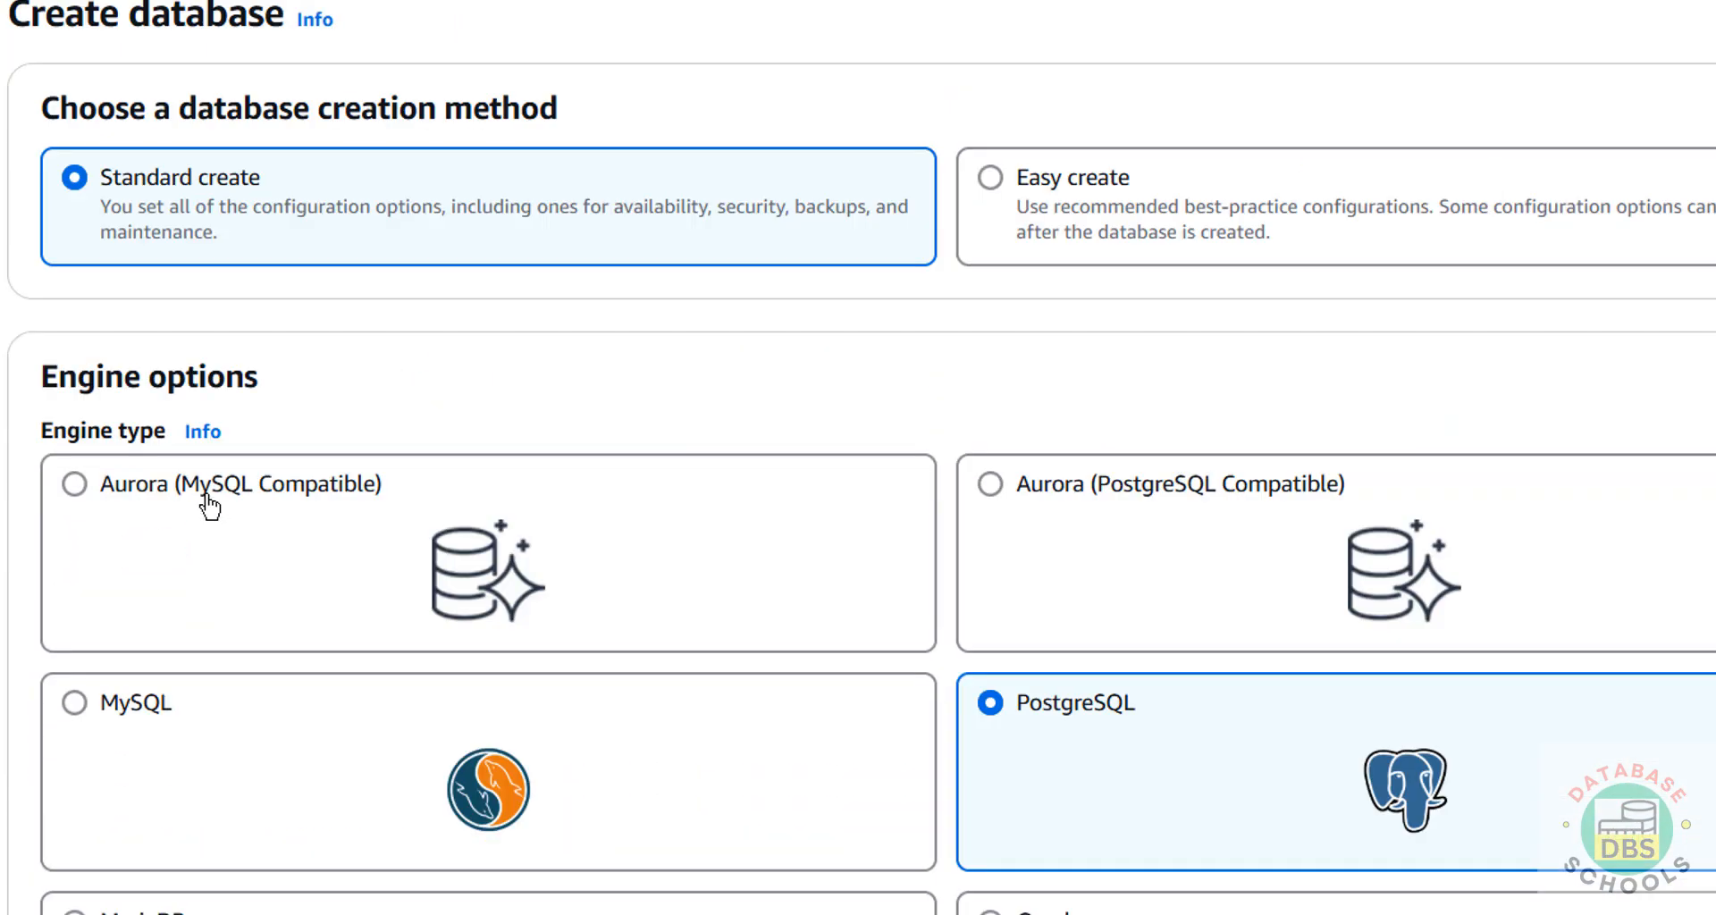
{"action": "scroll", "coordinate": [208, 497], "scroll_direction": "down", "scroll_amount": 20}
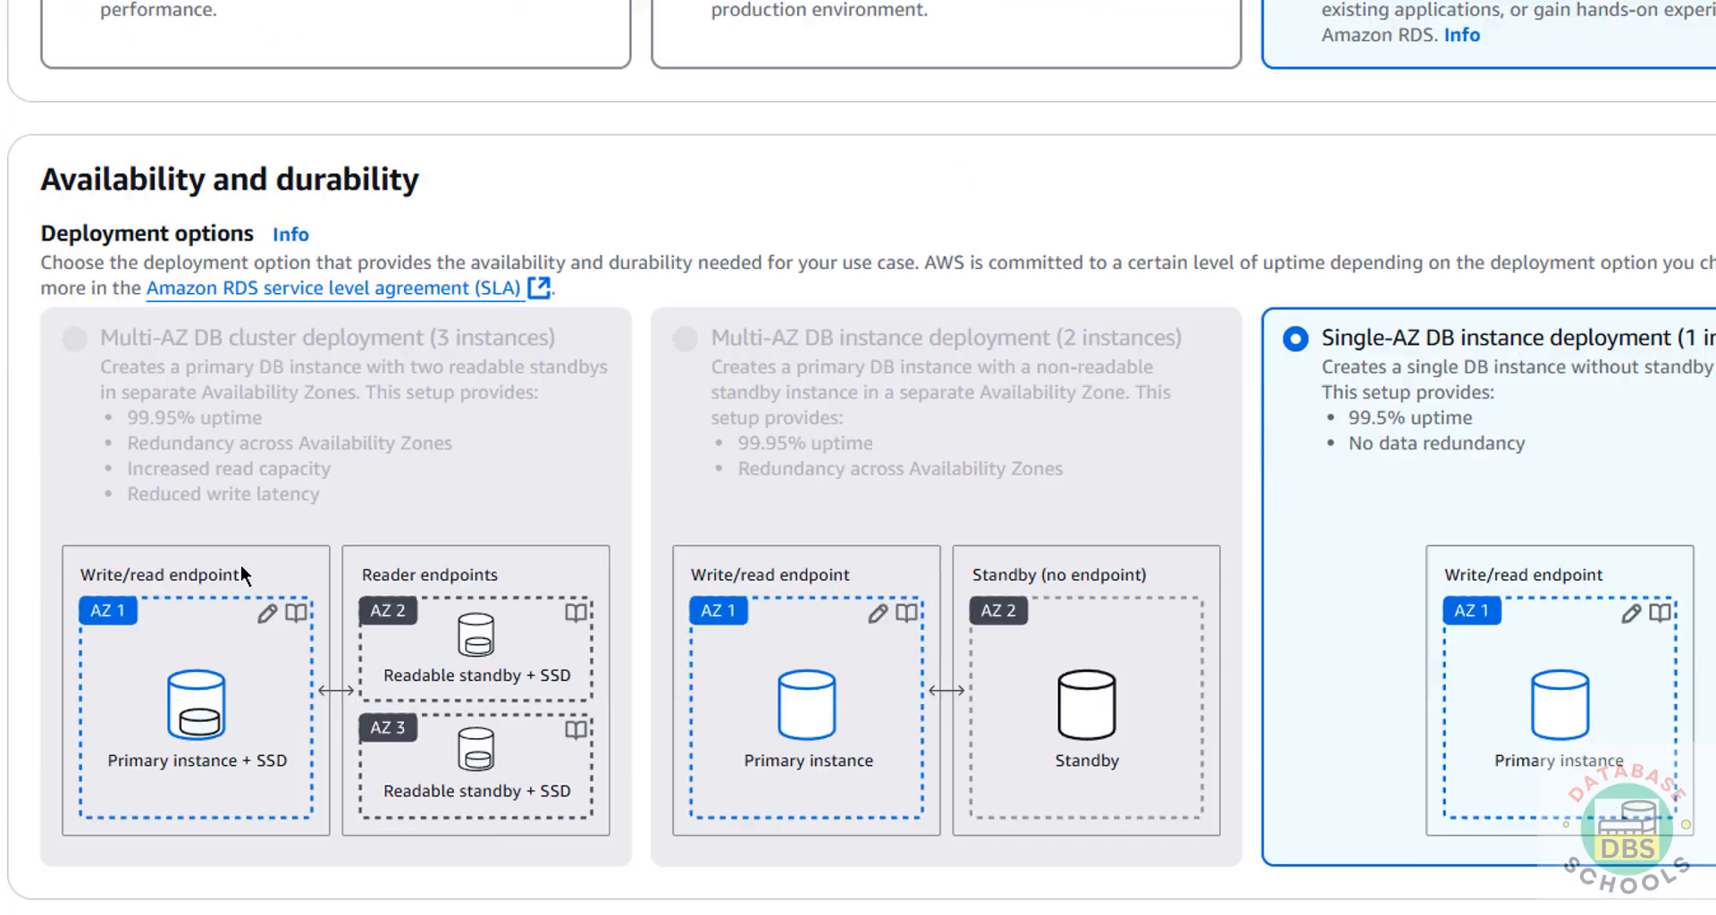
{"action": "scroll", "coordinate": [239, 565], "scroll_direction": "down", "scroll_amount": 20}
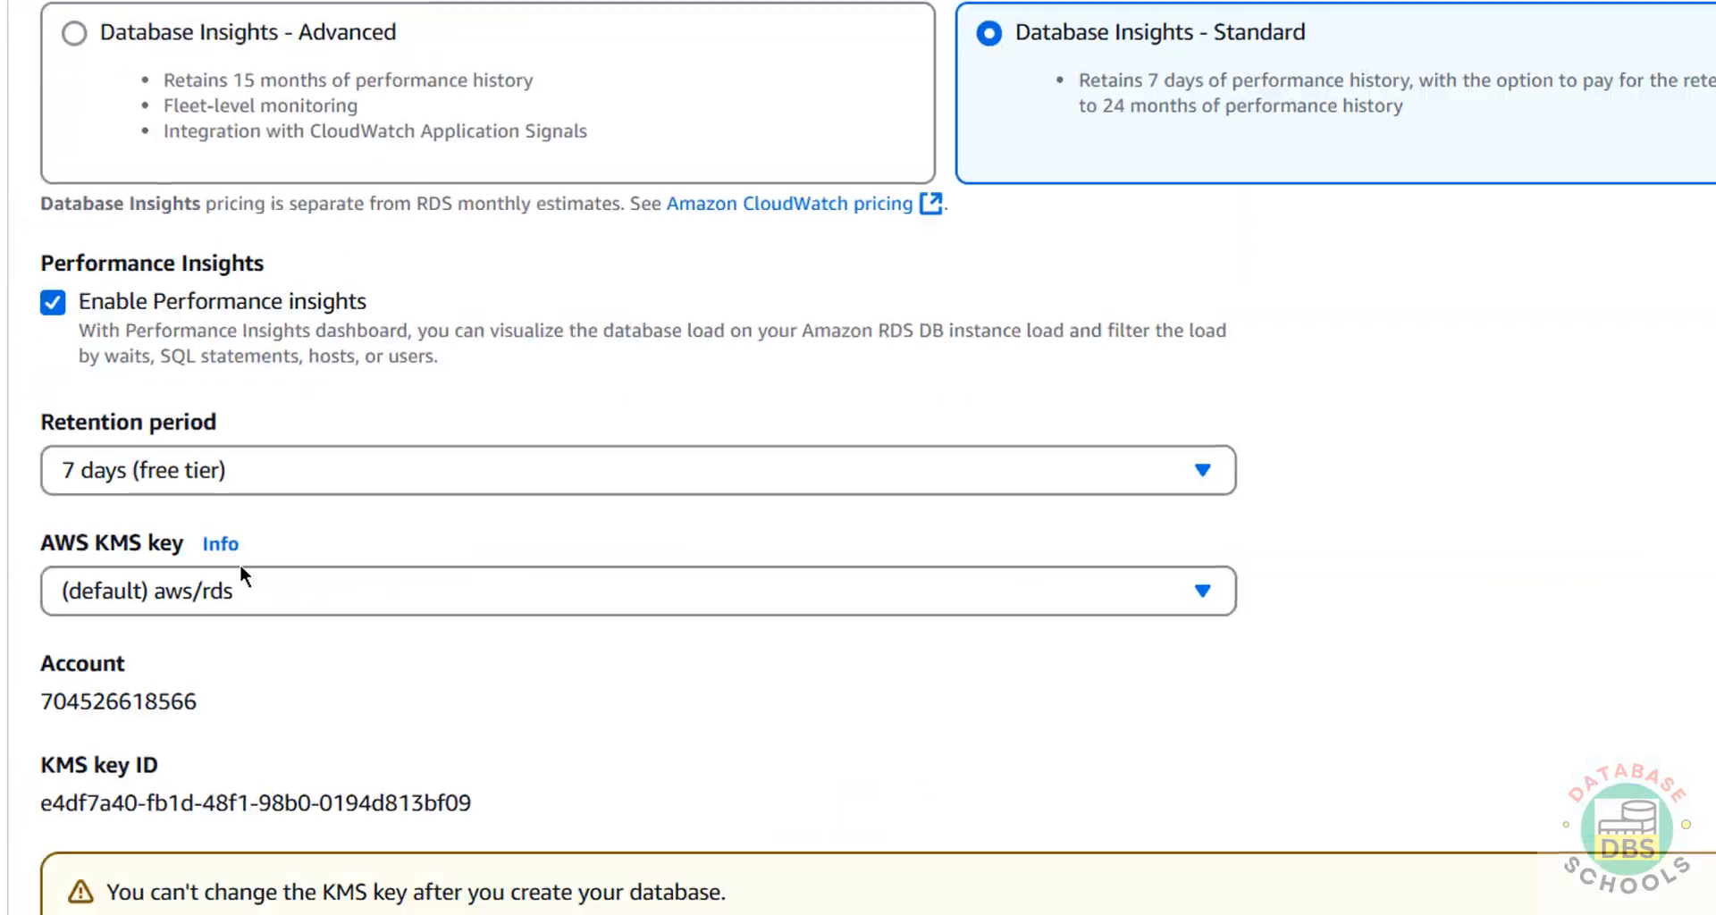
{"action": "left_click", "coordinate": [1489, 853]}
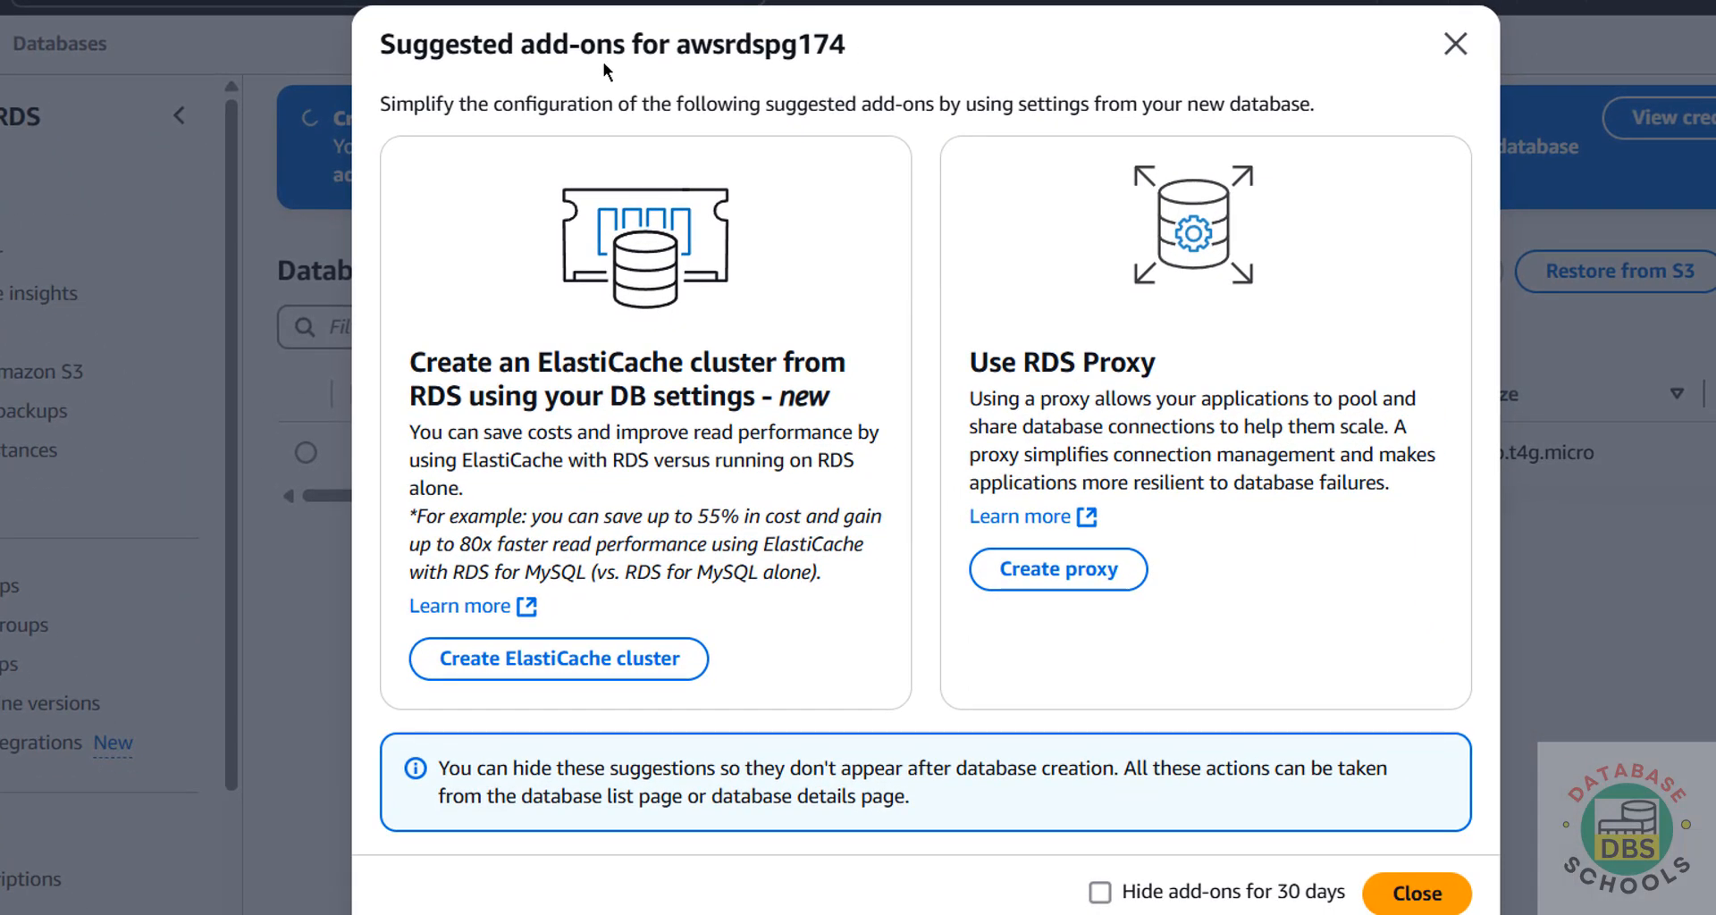
Close the Suggested add-ons dialog and scroll the Databases table across awsrdspg174's details.
{"action": "left_click", "coordinate": [1412, 899]}
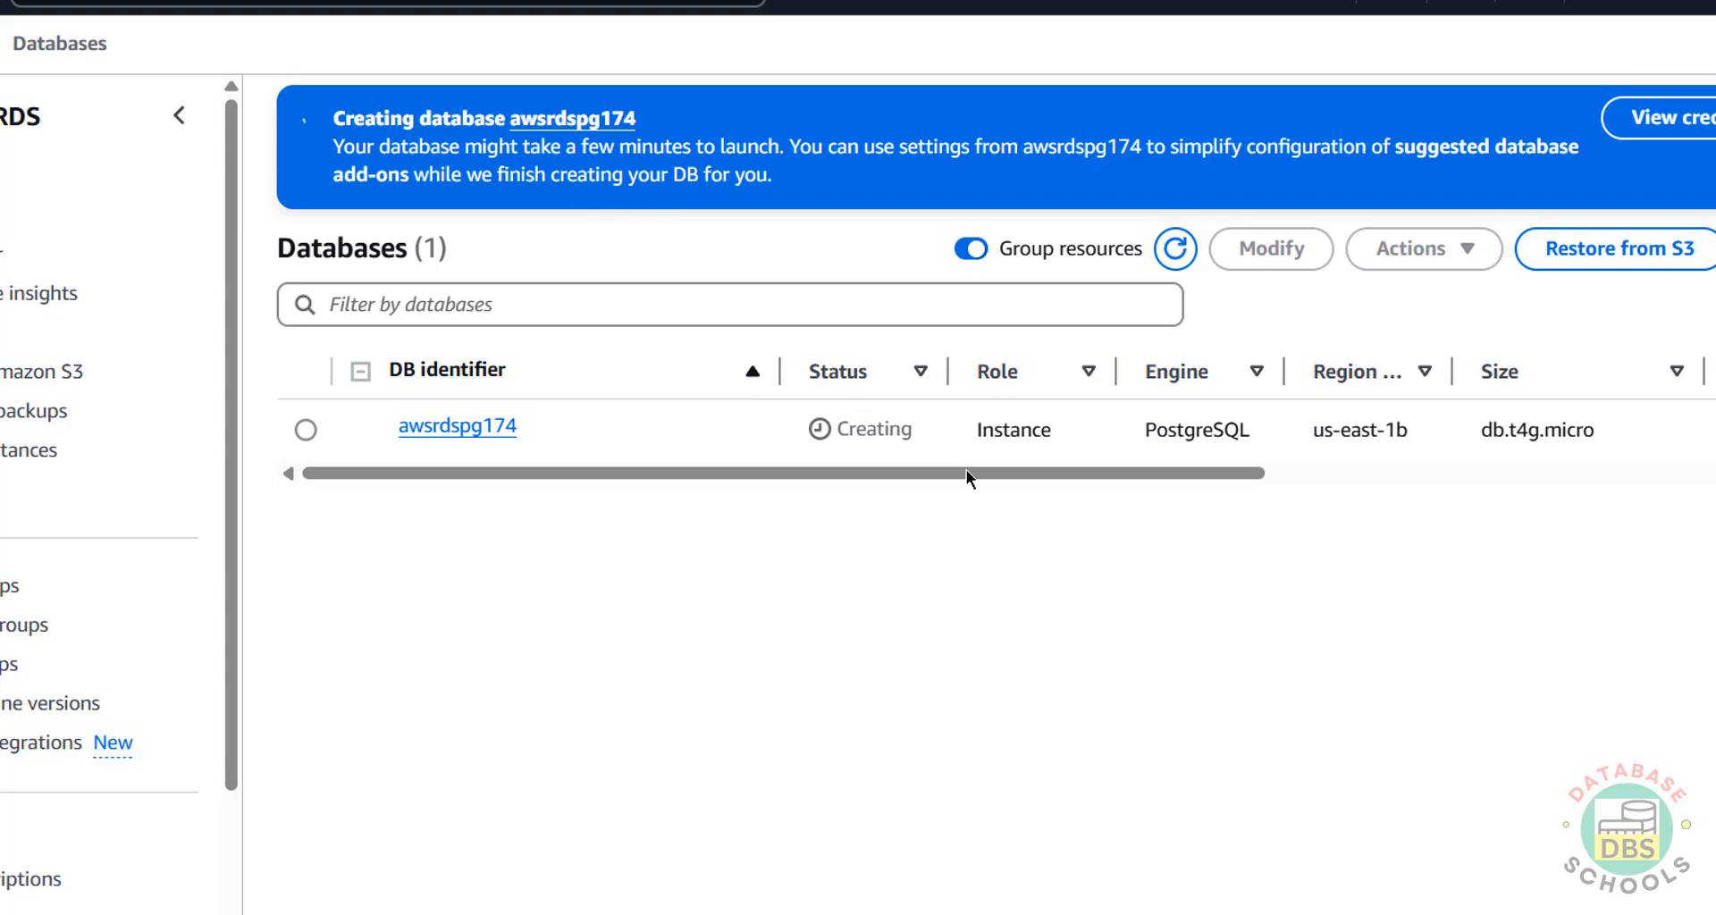
{"action": "left_click_drag", "start_coordinate": [981, 474], "coordinate": [1193, 473]}
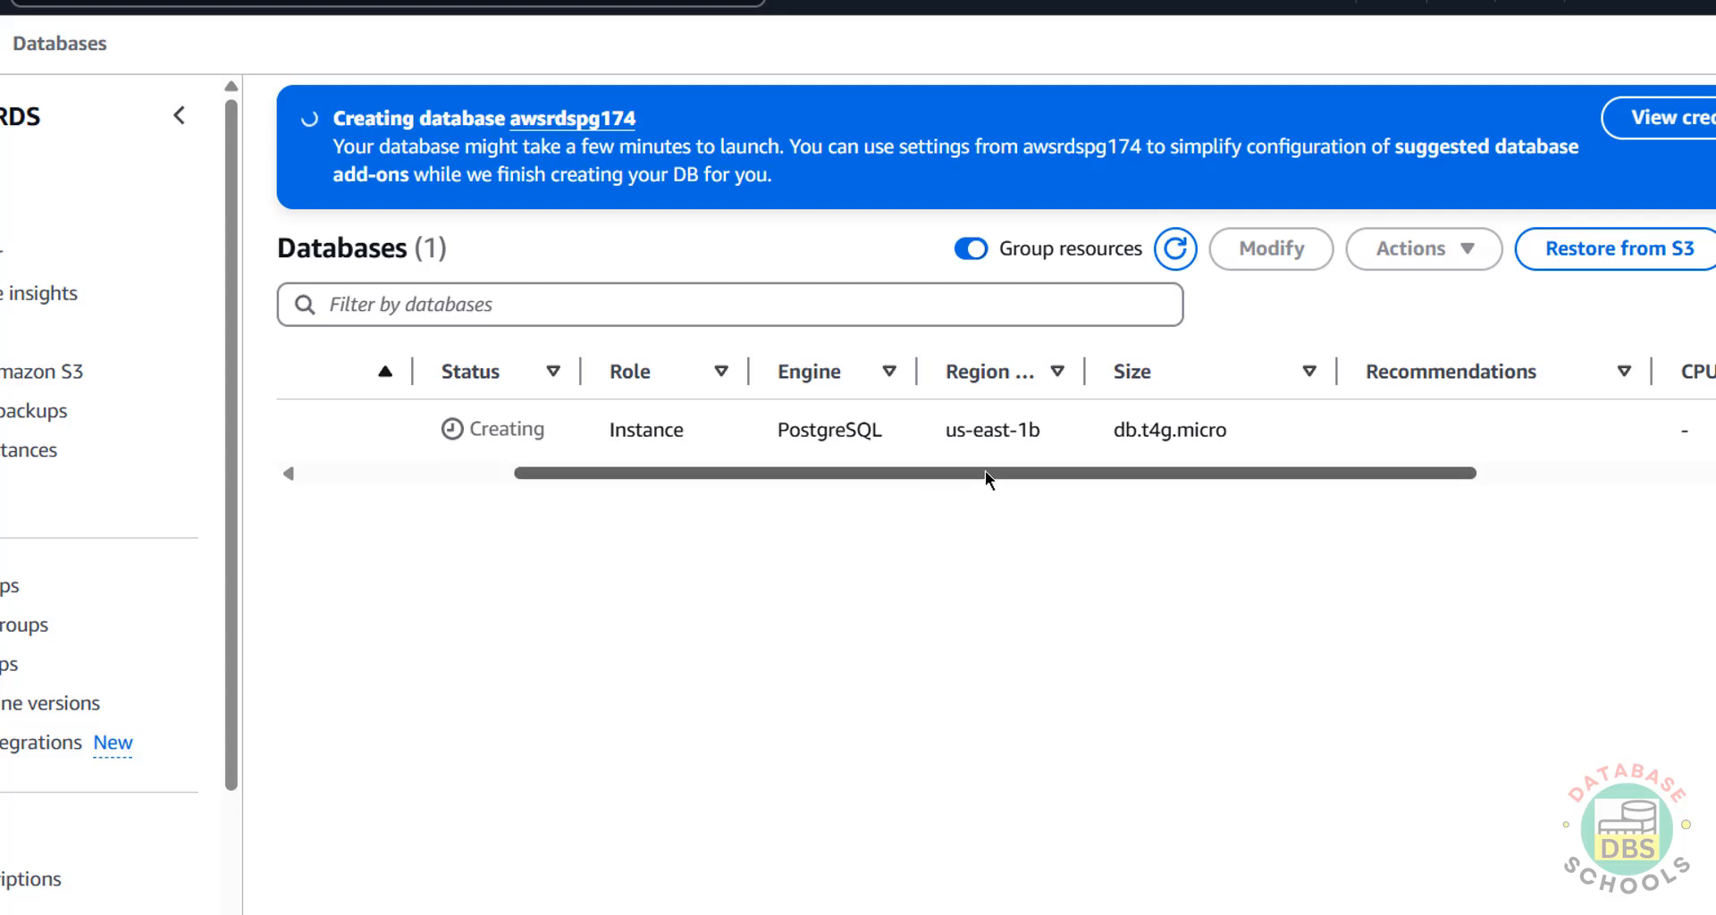
{"action": "left_click_drag", "start_coordinate": [985, 470], "coordinate": [481, 556]}
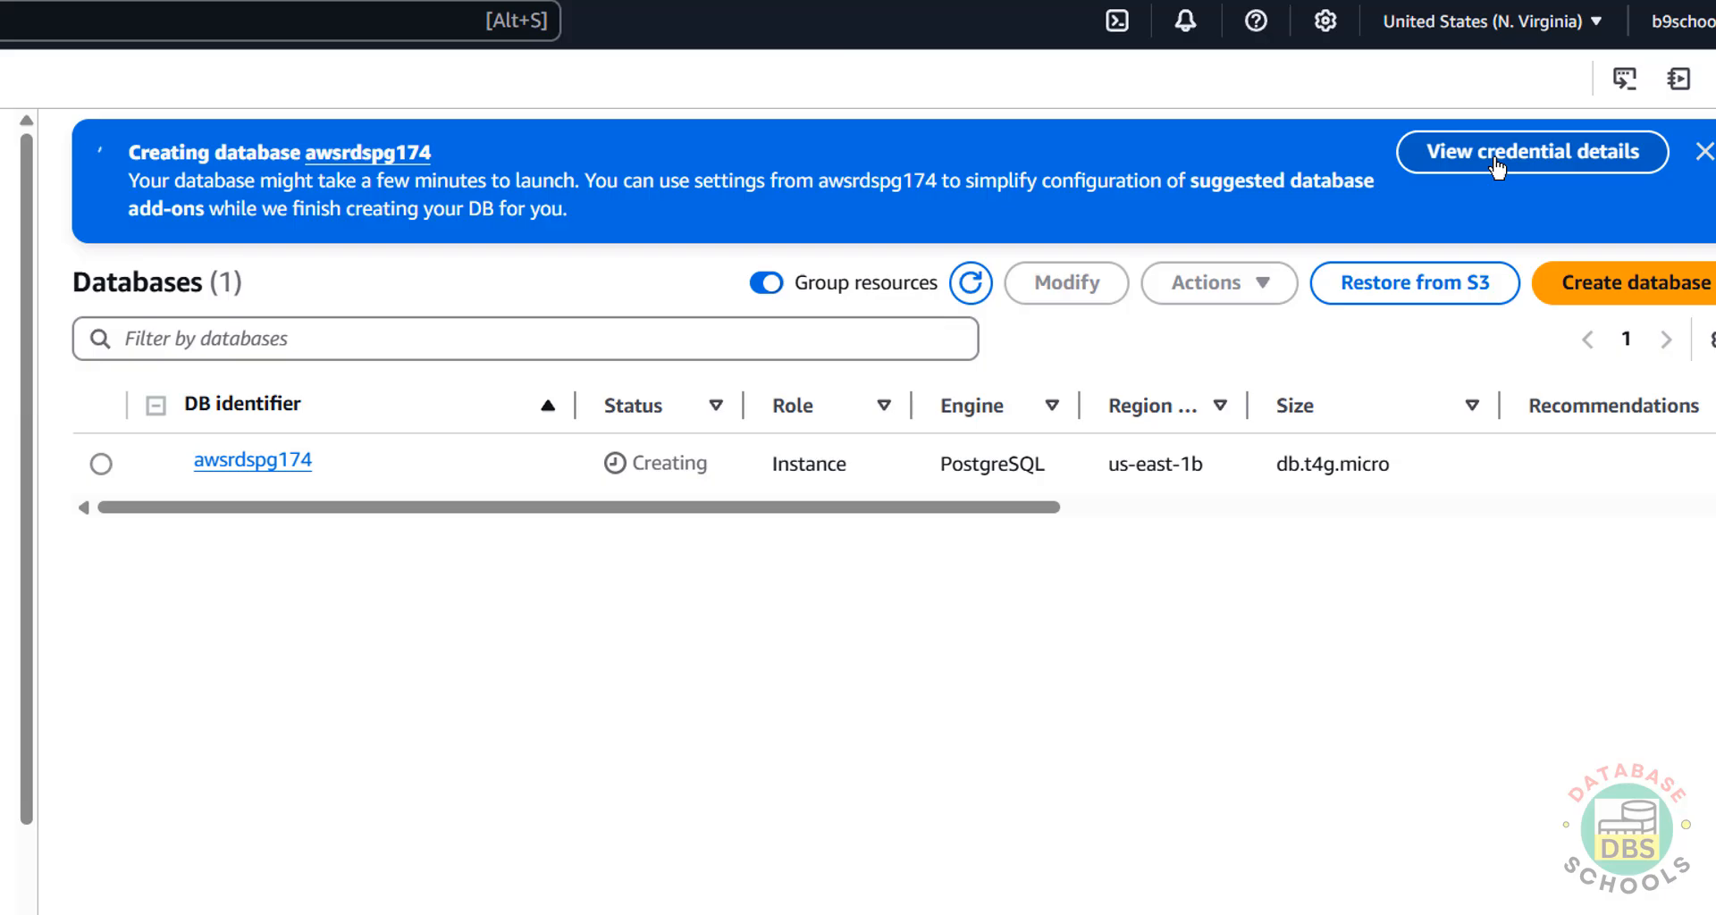
{"action": "left_click", "coordinate": [1497, 166]}
{"action": "left_click_drag", "start_coordinate": [329, 536], "coordinate": [509, 537]}
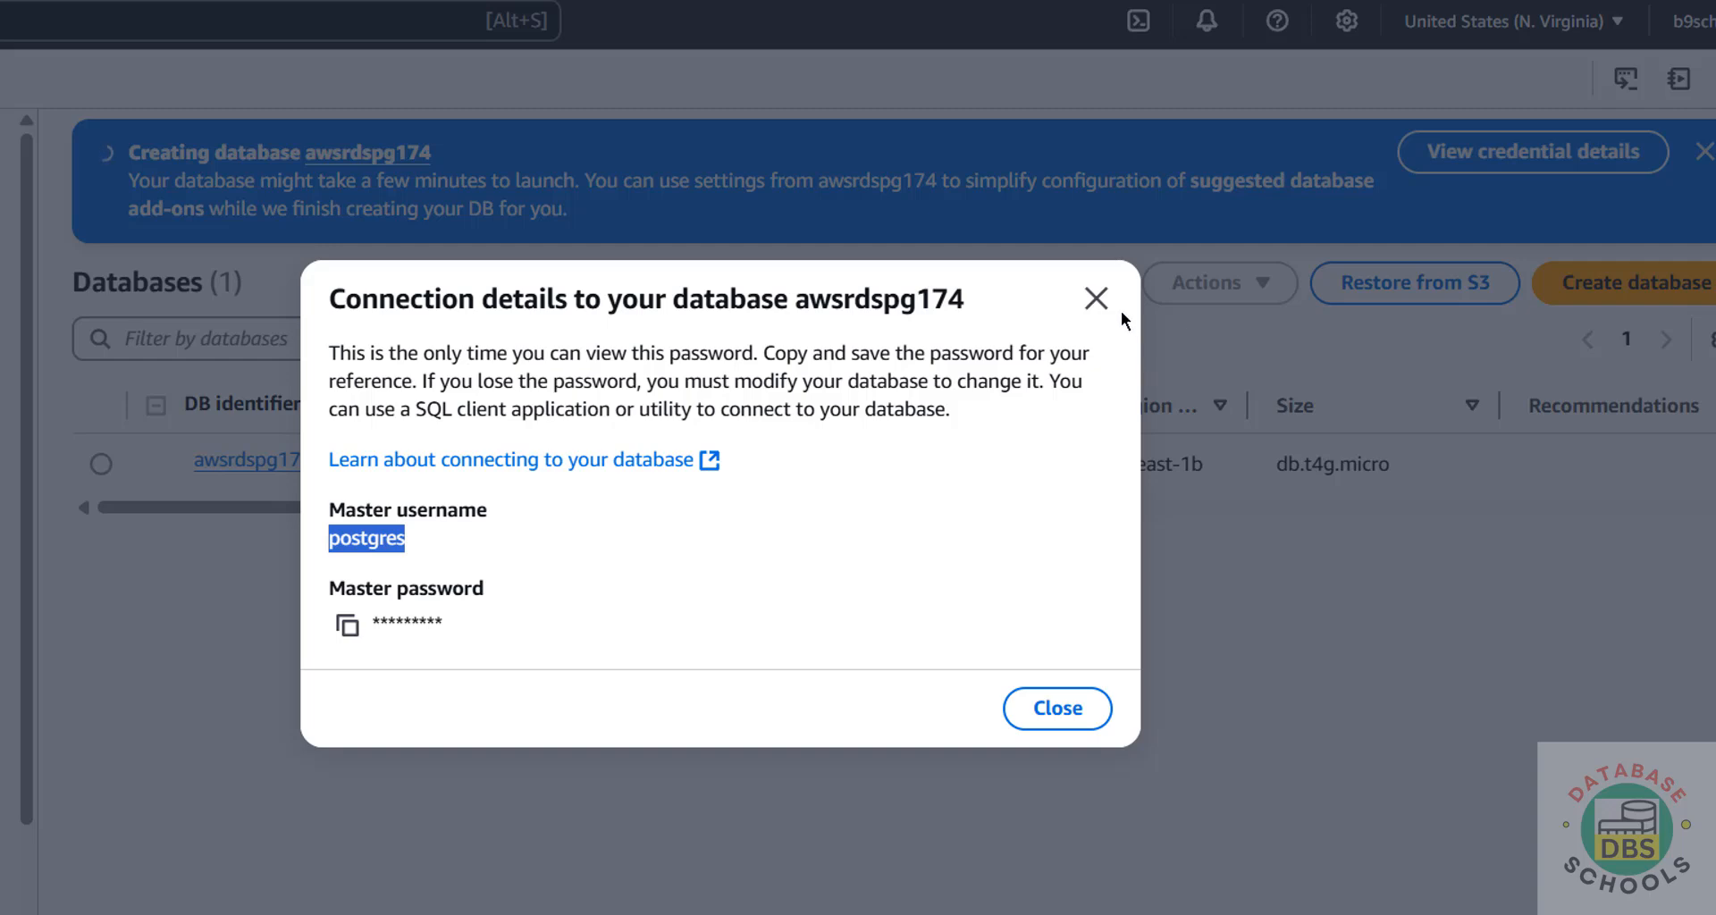
{"action": "left_click", "coordinate": [1056, 706]}
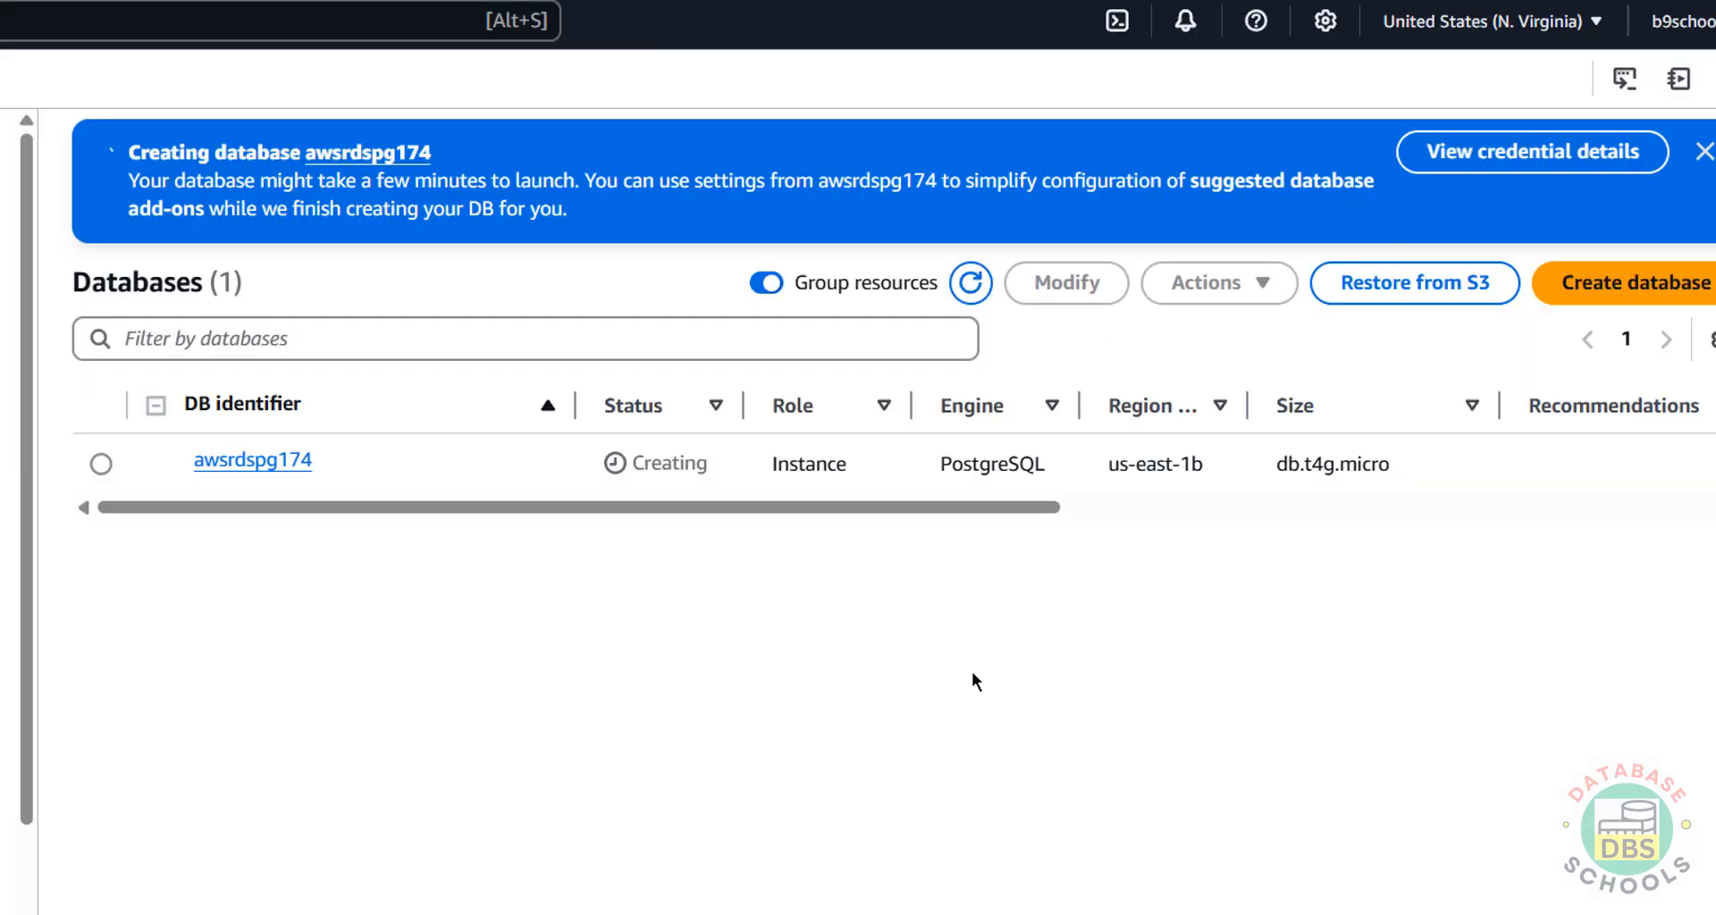
Open awsrdspg174's details page, recheck its status in the databases list, and reopen it.
{"action": "left_click", "coordinate": [265, 465]}
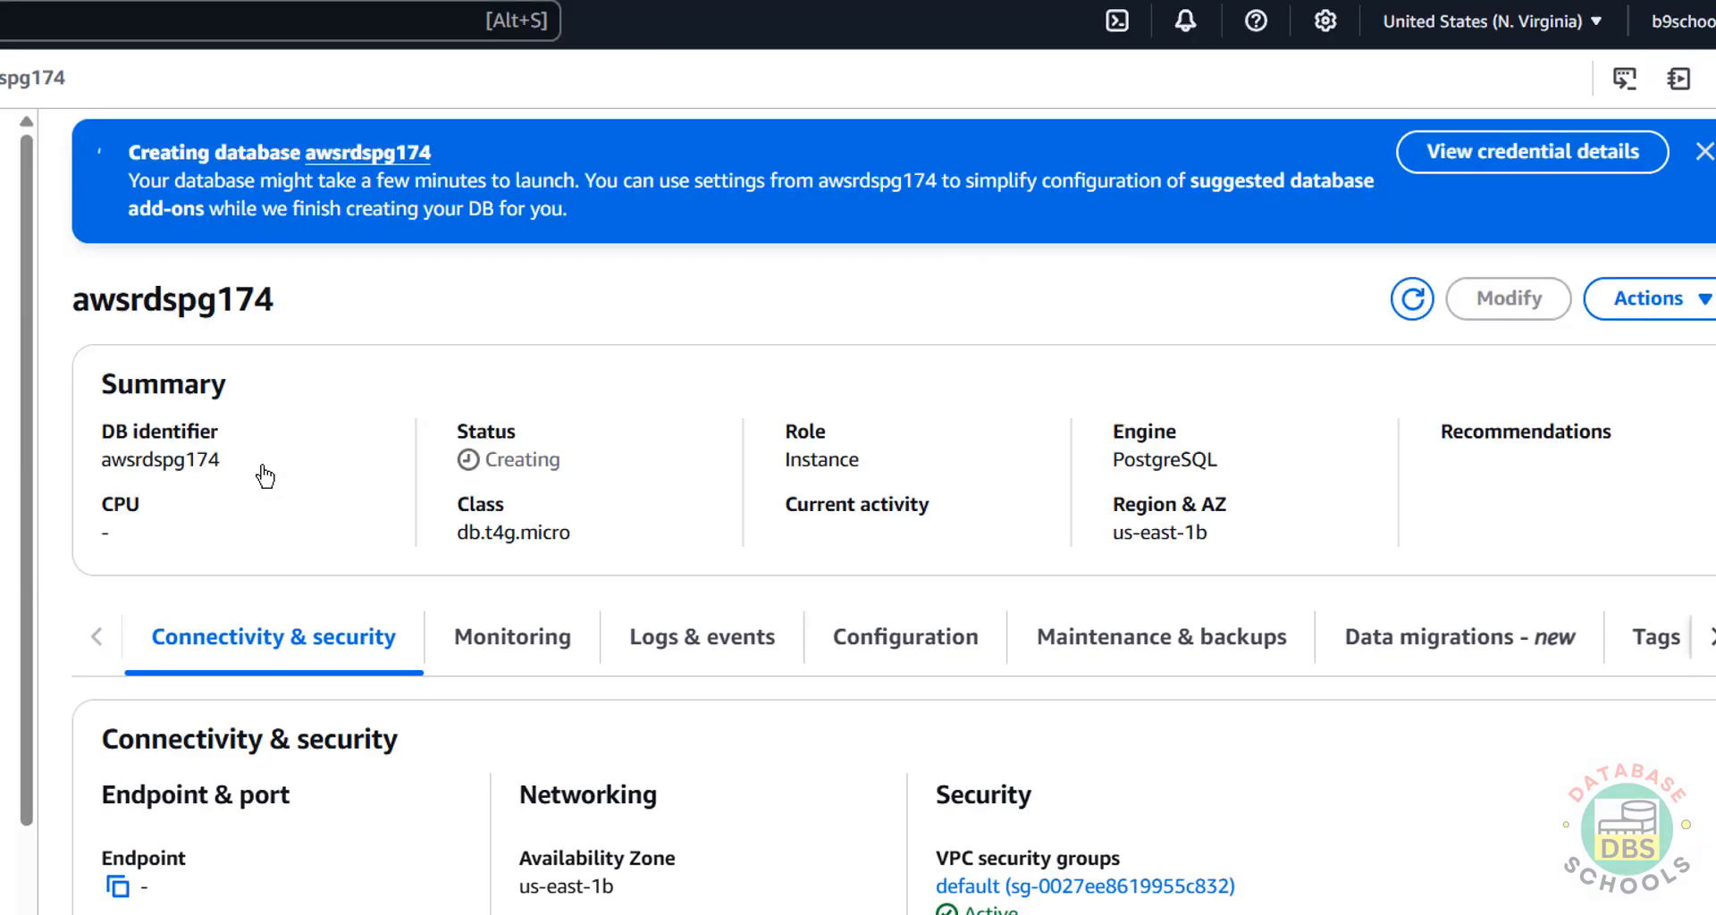
{"action": "scroll", "coordinate": [266, 460], "scroll_direction": "down", "scroll_amount": 3}
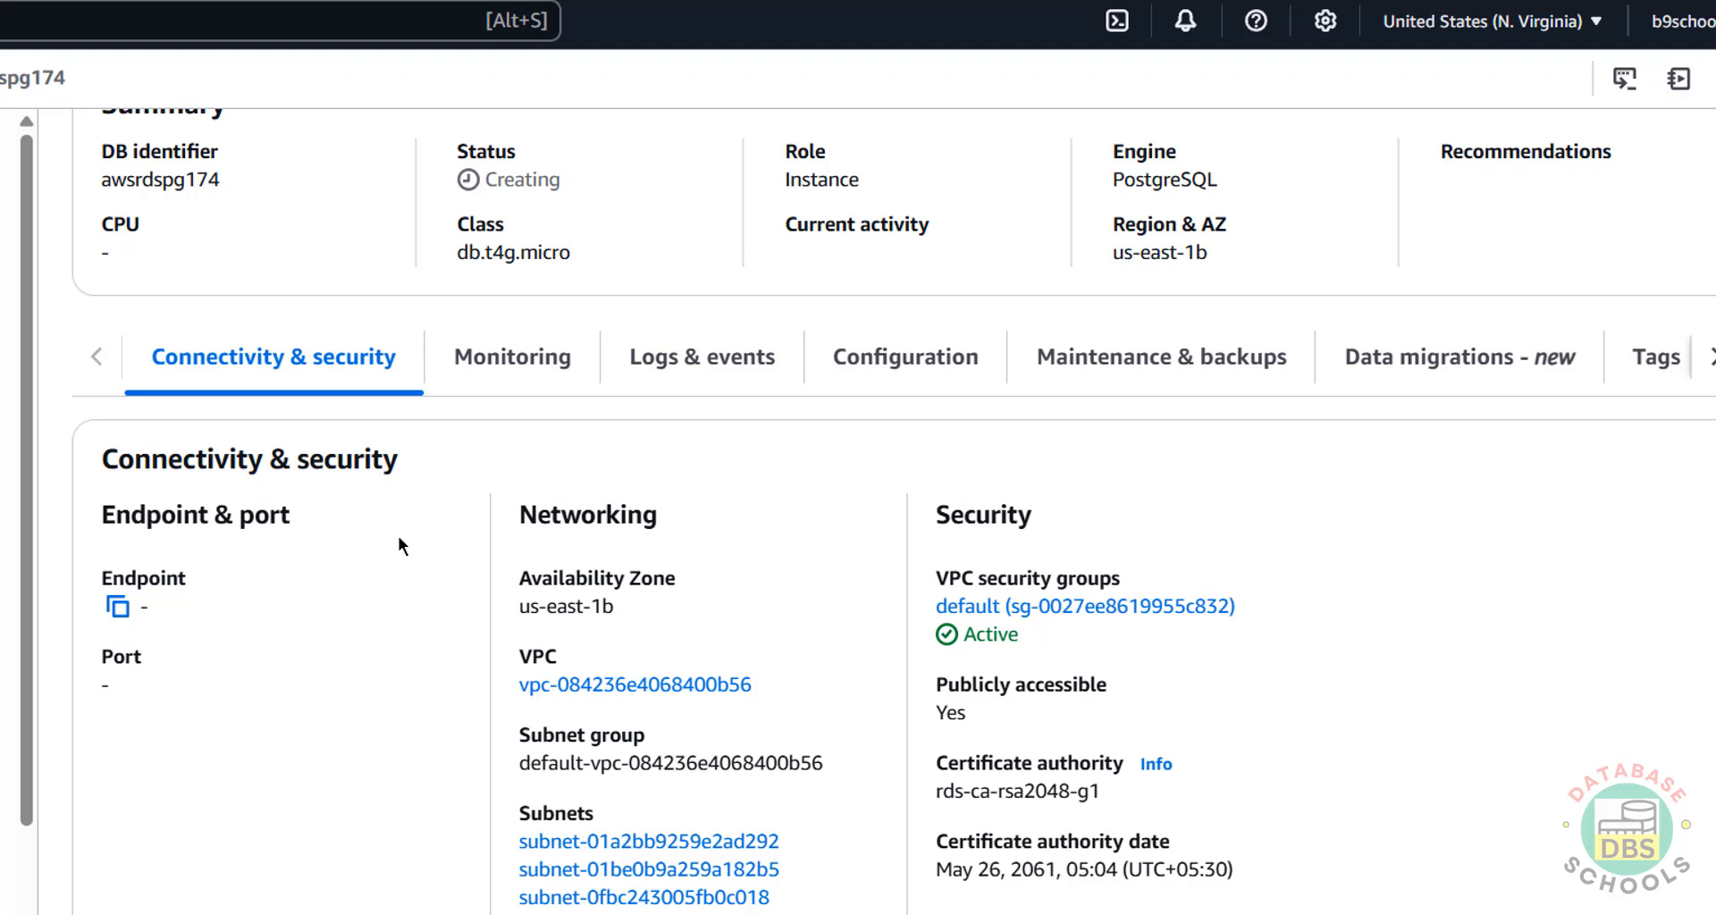
{"action": "scroll", "coordinate": [398, 536], "scroll_direction": "up", "scroll_amount": 3}
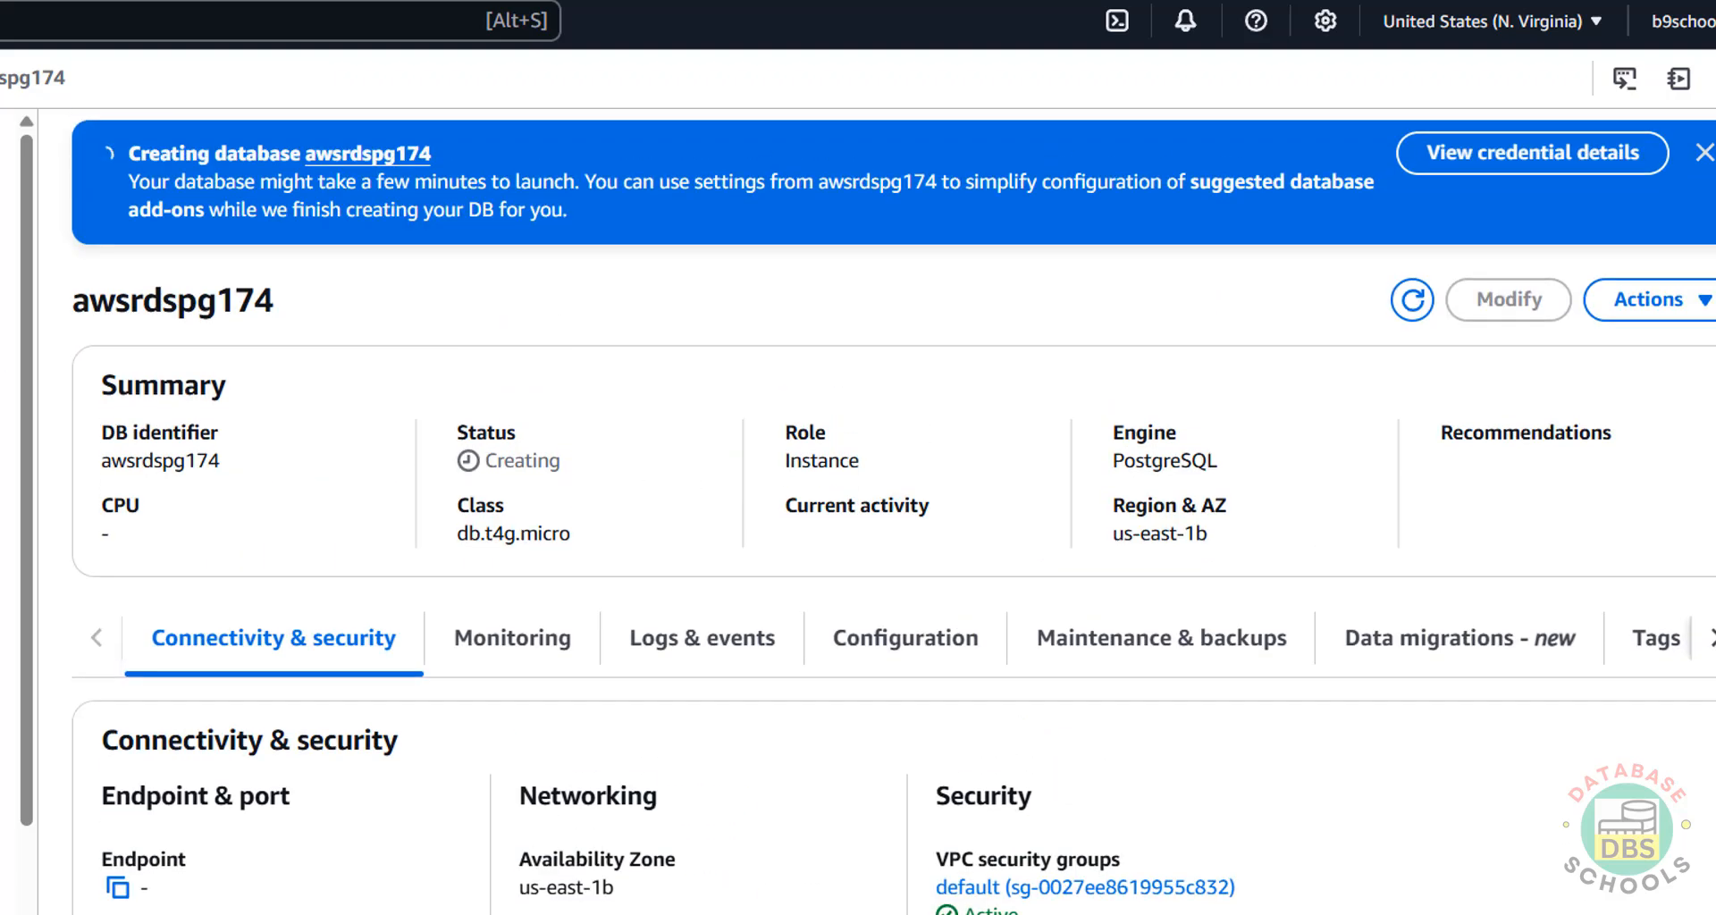
{"action": "left_click", "coordinate": [2, 78]}
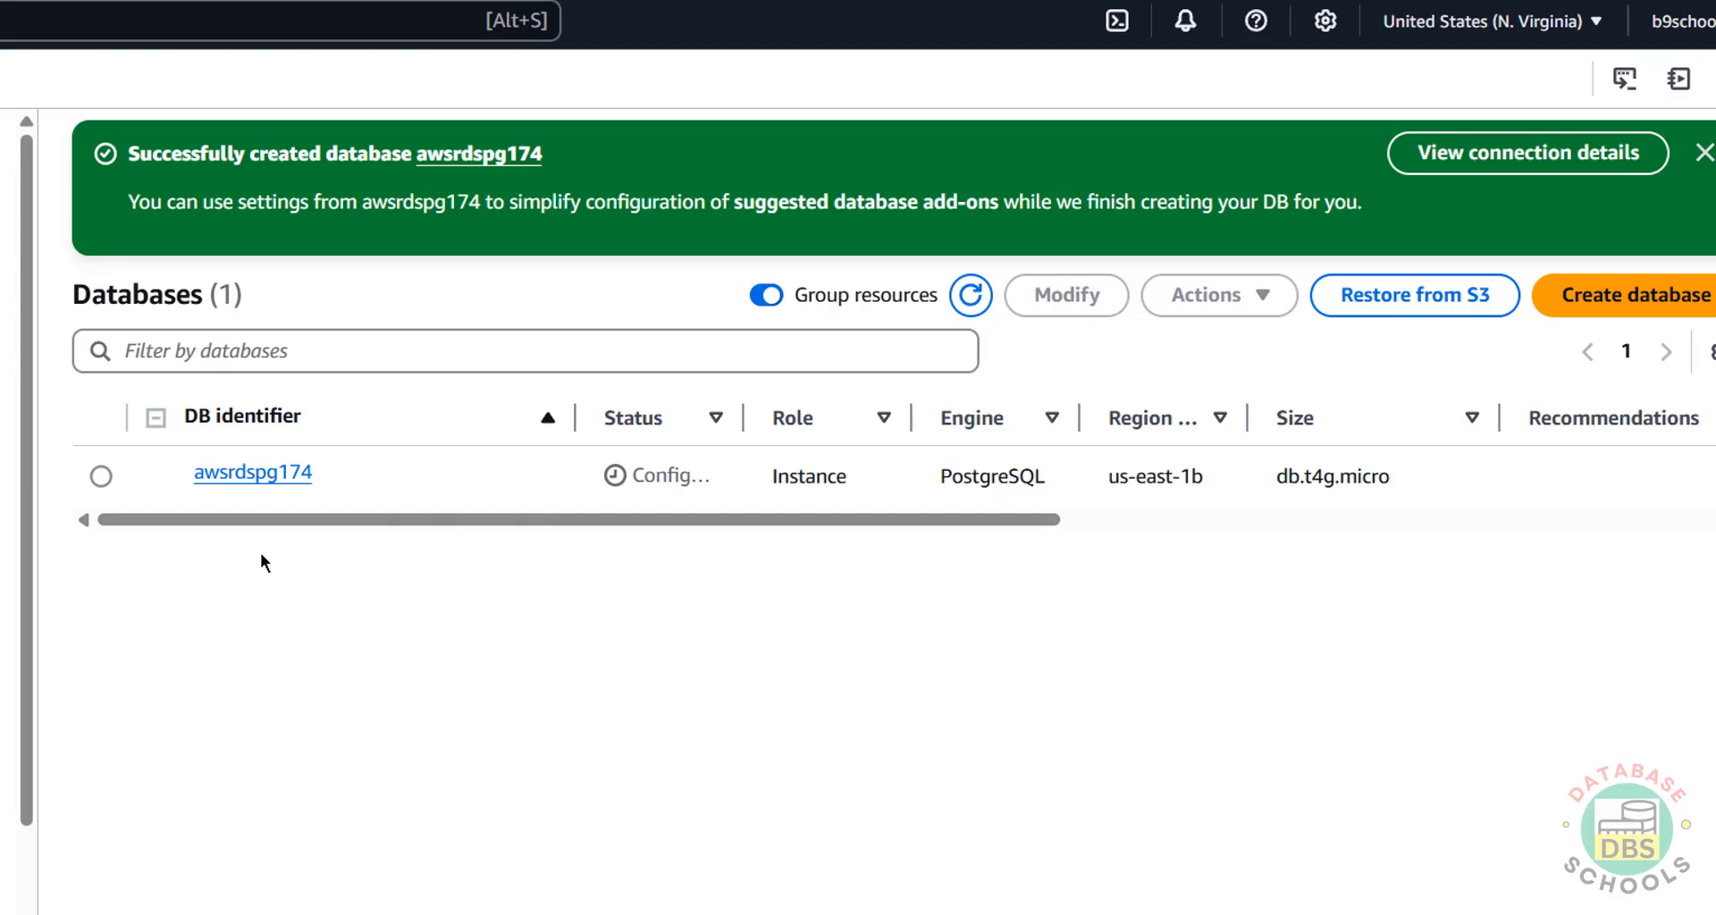
{"action": "left_click", "coordinate": [231, 475]}
{"action": "scroll", "coordinate": [224, 715], "scroll_direction": "down", "scroll_amount": 1}
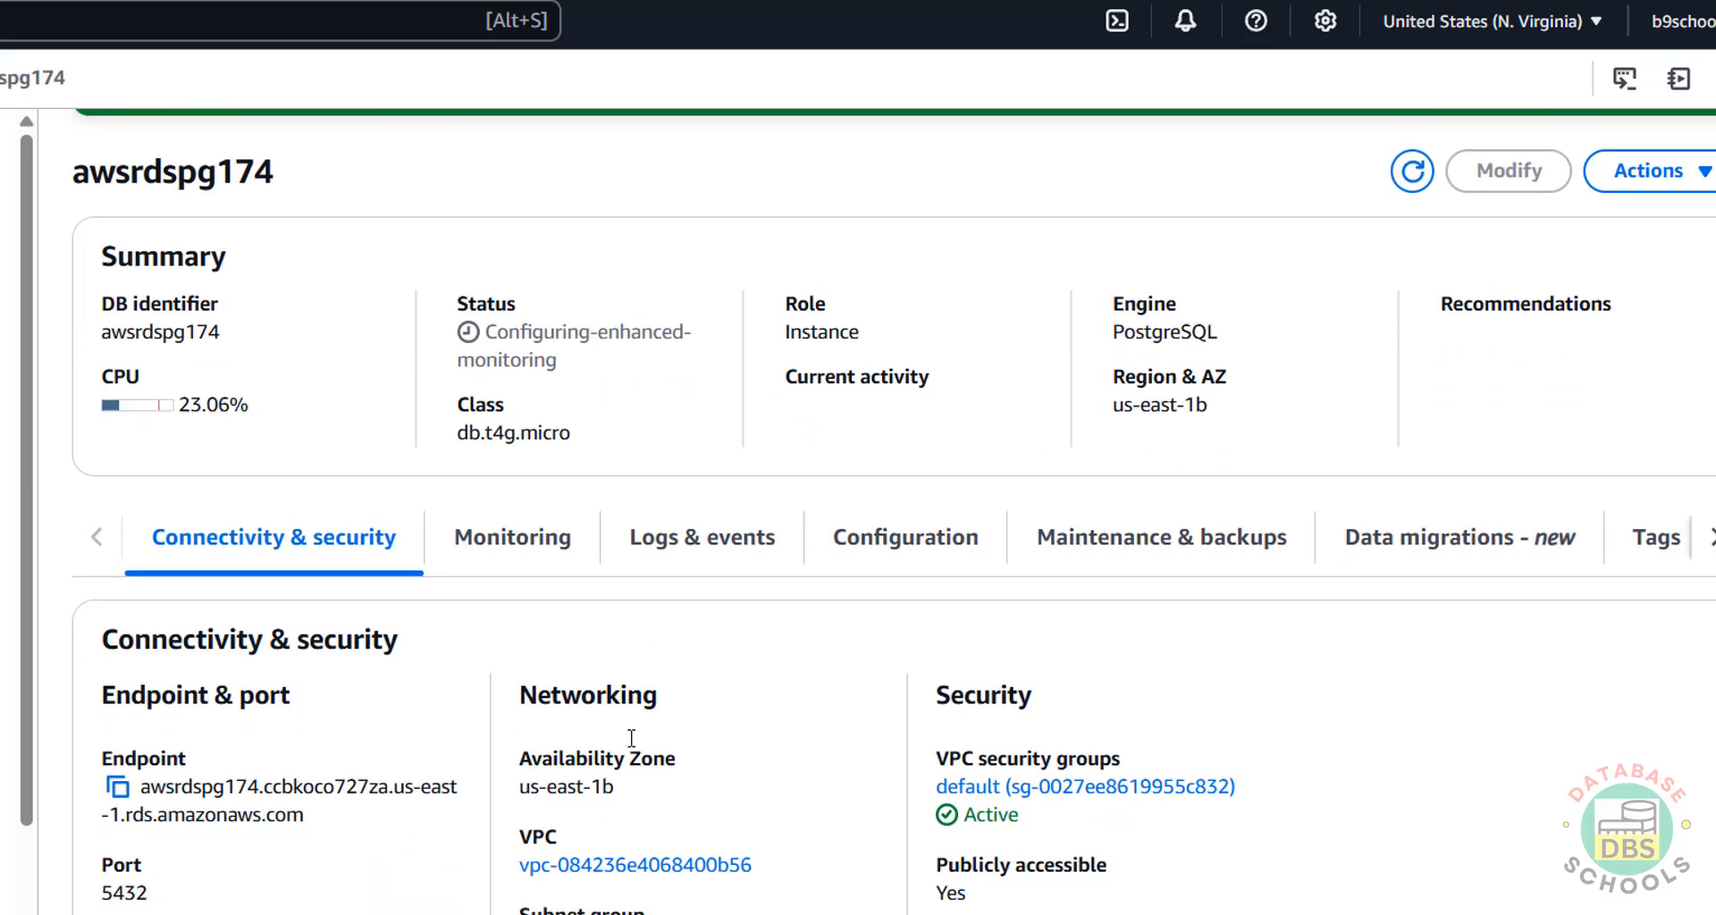
{"action": "scroll", "coordinate": [1265, 715], "scroll_direction": "down", "scroll_amount": 3}
{"action": "scroll", "coordinate": [1274, 720], "scroll_direction": "down", "scroll_amount": 1}
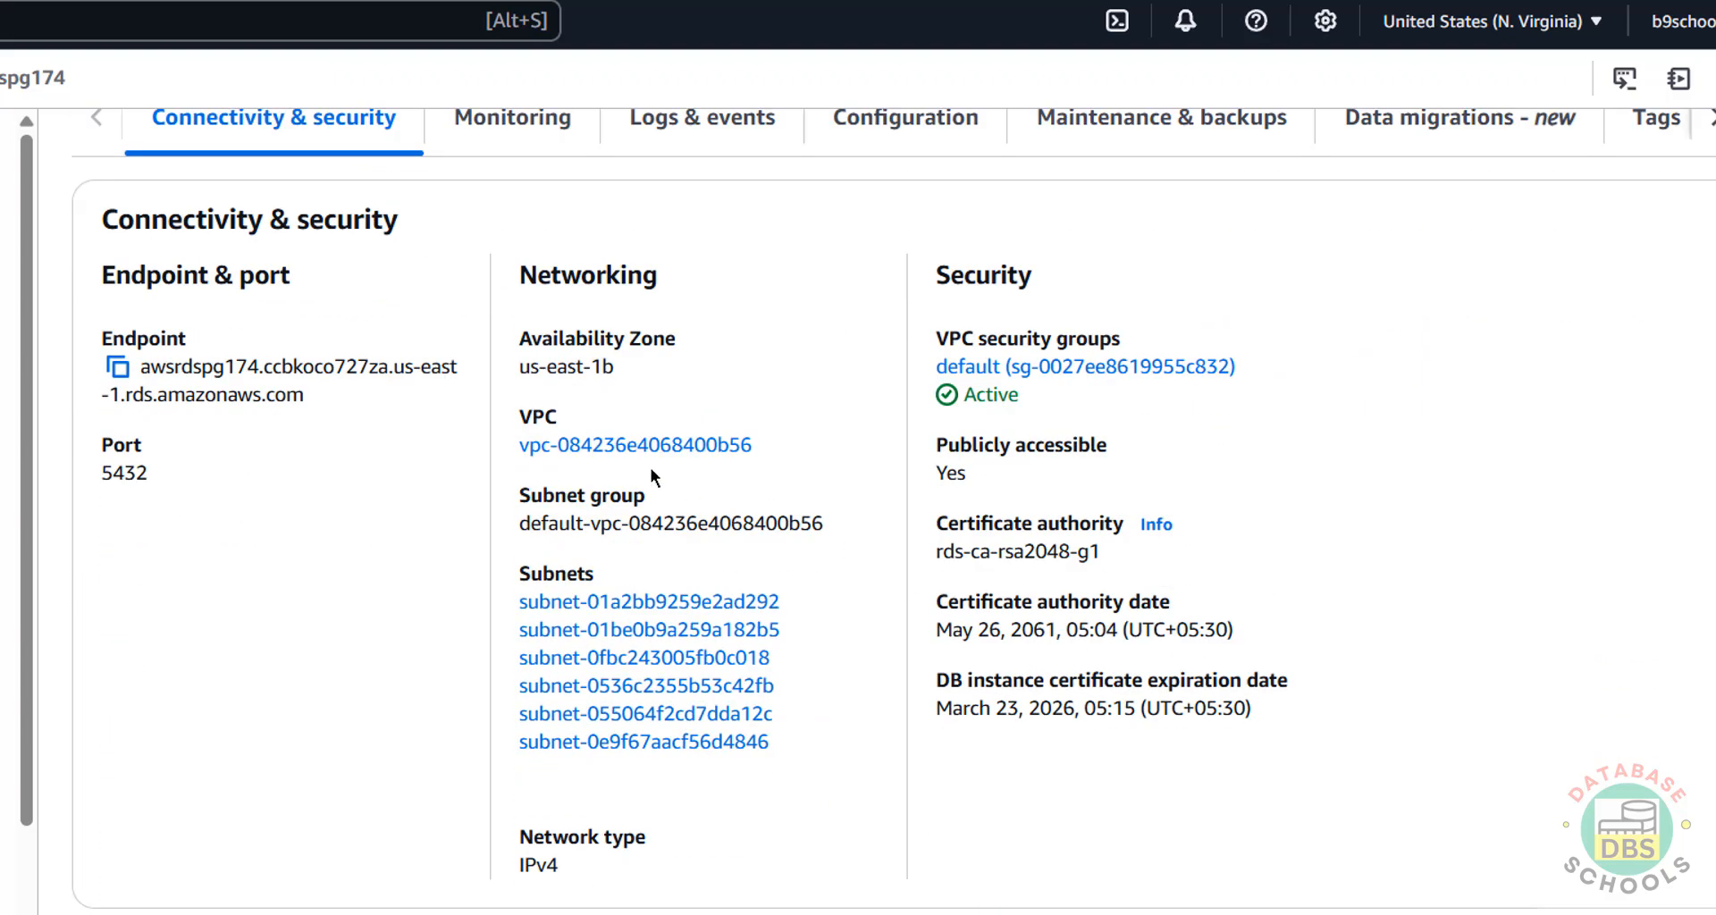
{"action": "scroll", "coordinate": [1142, 643], "scroll_direction": "down", "scroll_amount": 5}
{"action": "scroll", "coordinate": [1141, 644], "scroll_direction": "up", "scroll_amount": 7}
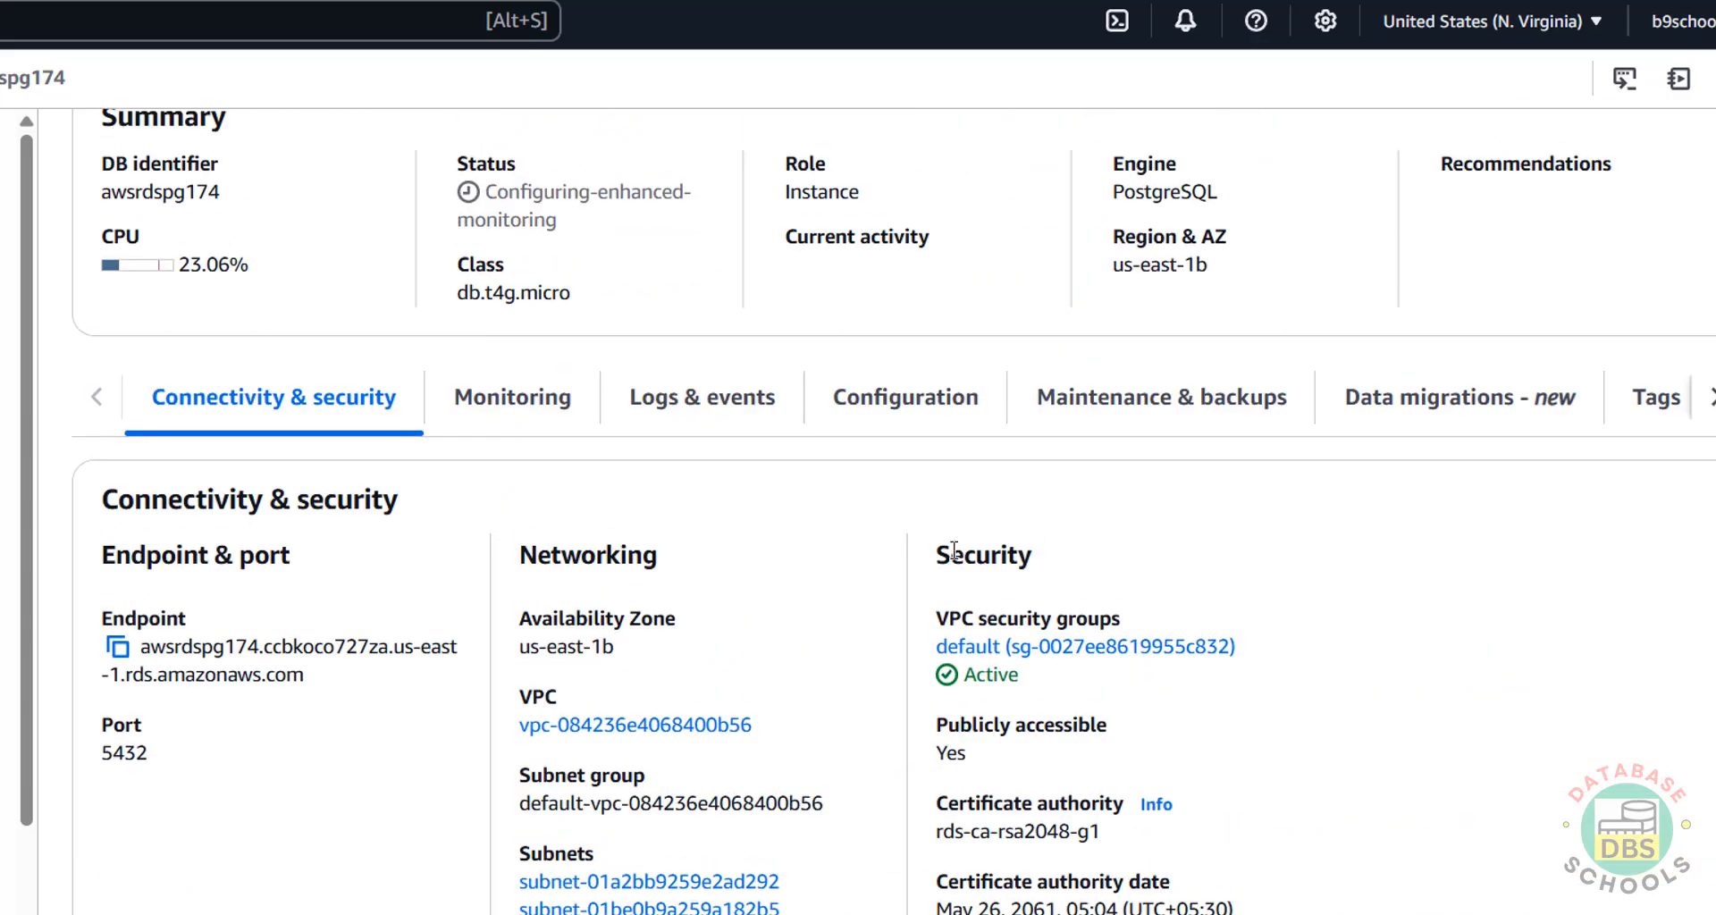
Look through Monitoring and Logs & events, then copy the endpoint from Connectivity & security.
{"action": "left_click", "coordinate": [547, 427]}
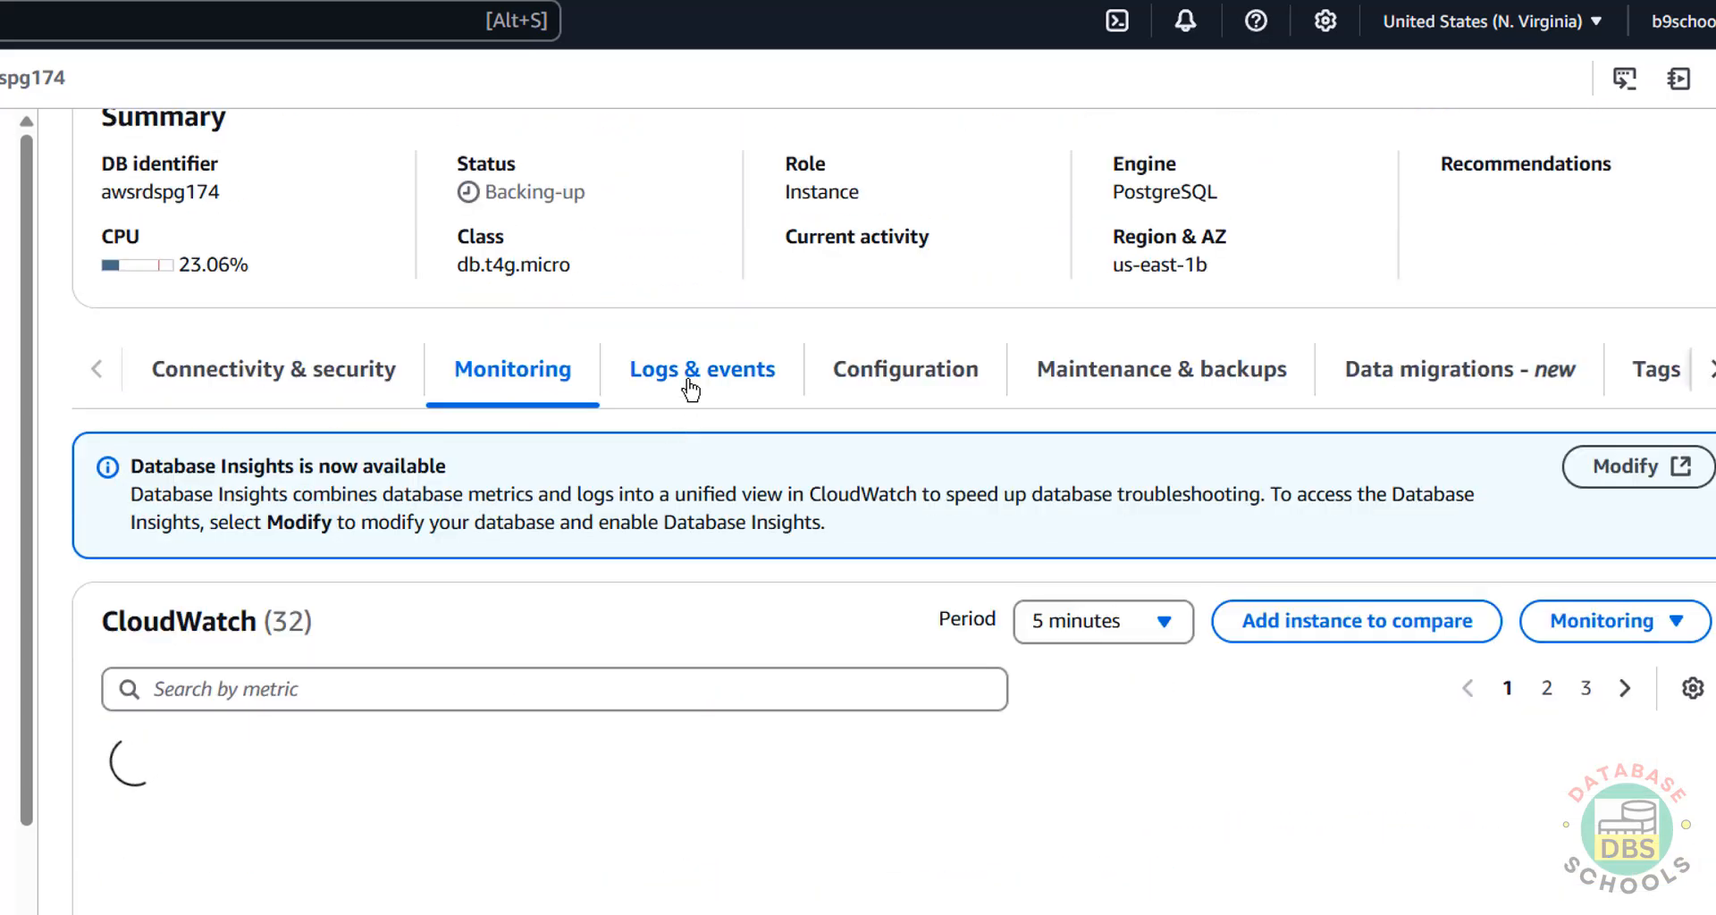
{"action": "left_click", "coordinate": [704, 376]}
{"action": "left_click", "coordinate": [332, 380]}
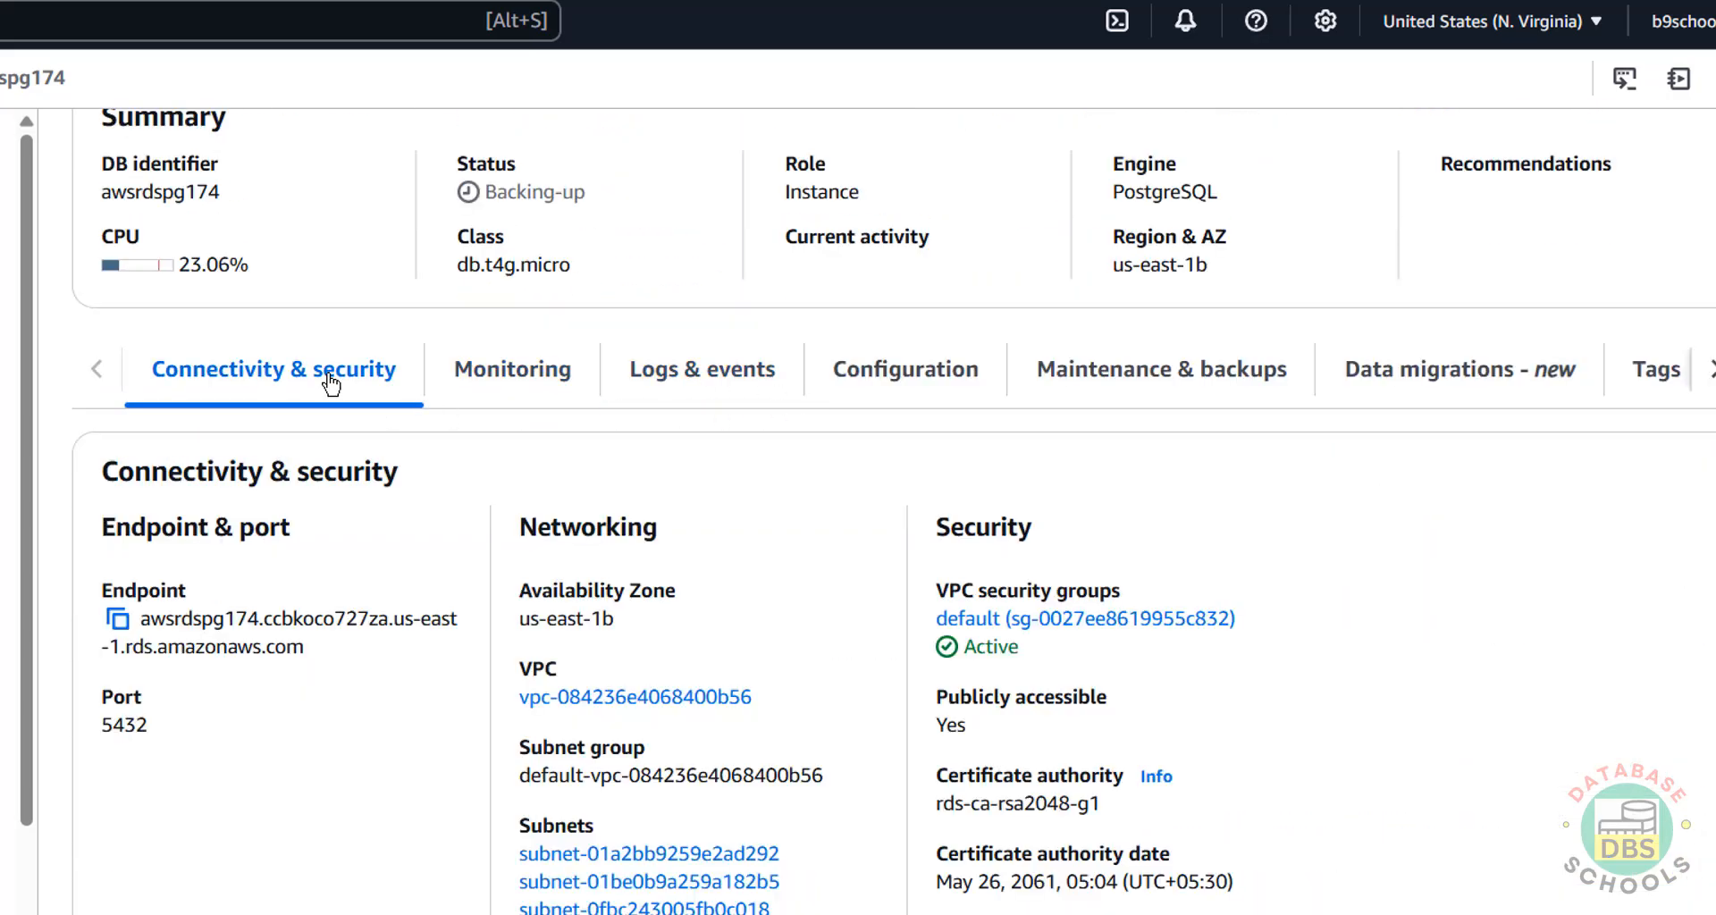
{"action": "scroll", "coordinate": [331, 382], "scroll_direction": "up", "scroll_amount": 3}
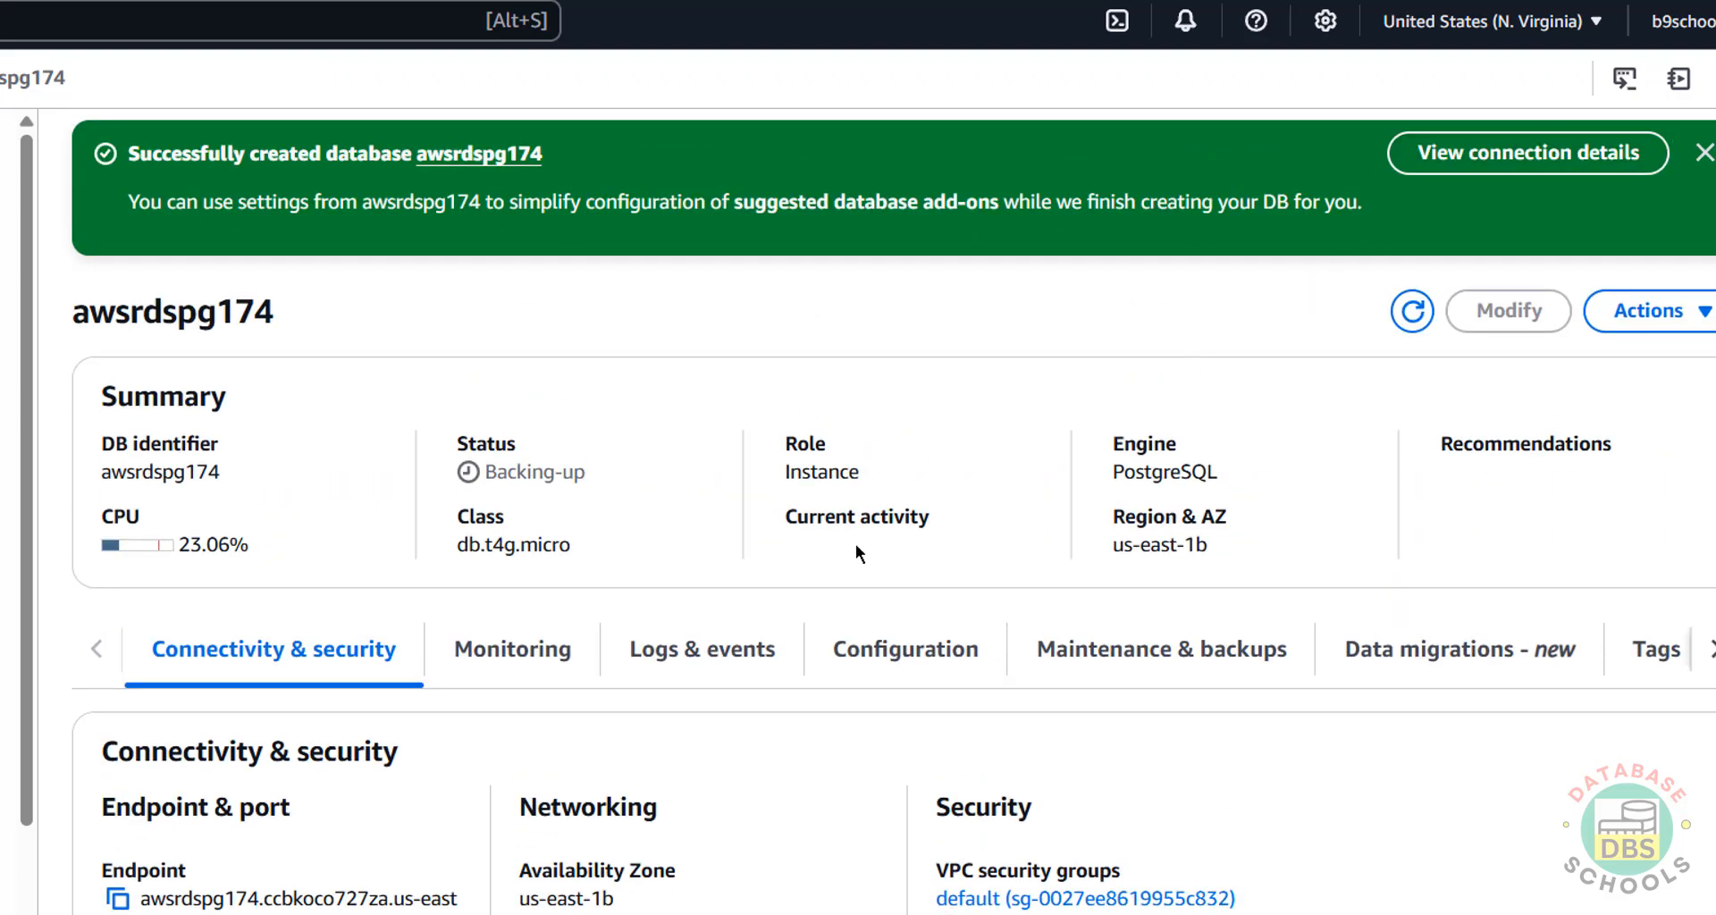
{"action": "scroll", "coordinate": [855, 544], "scroll_direction": "down", "scroll_amount": 2}
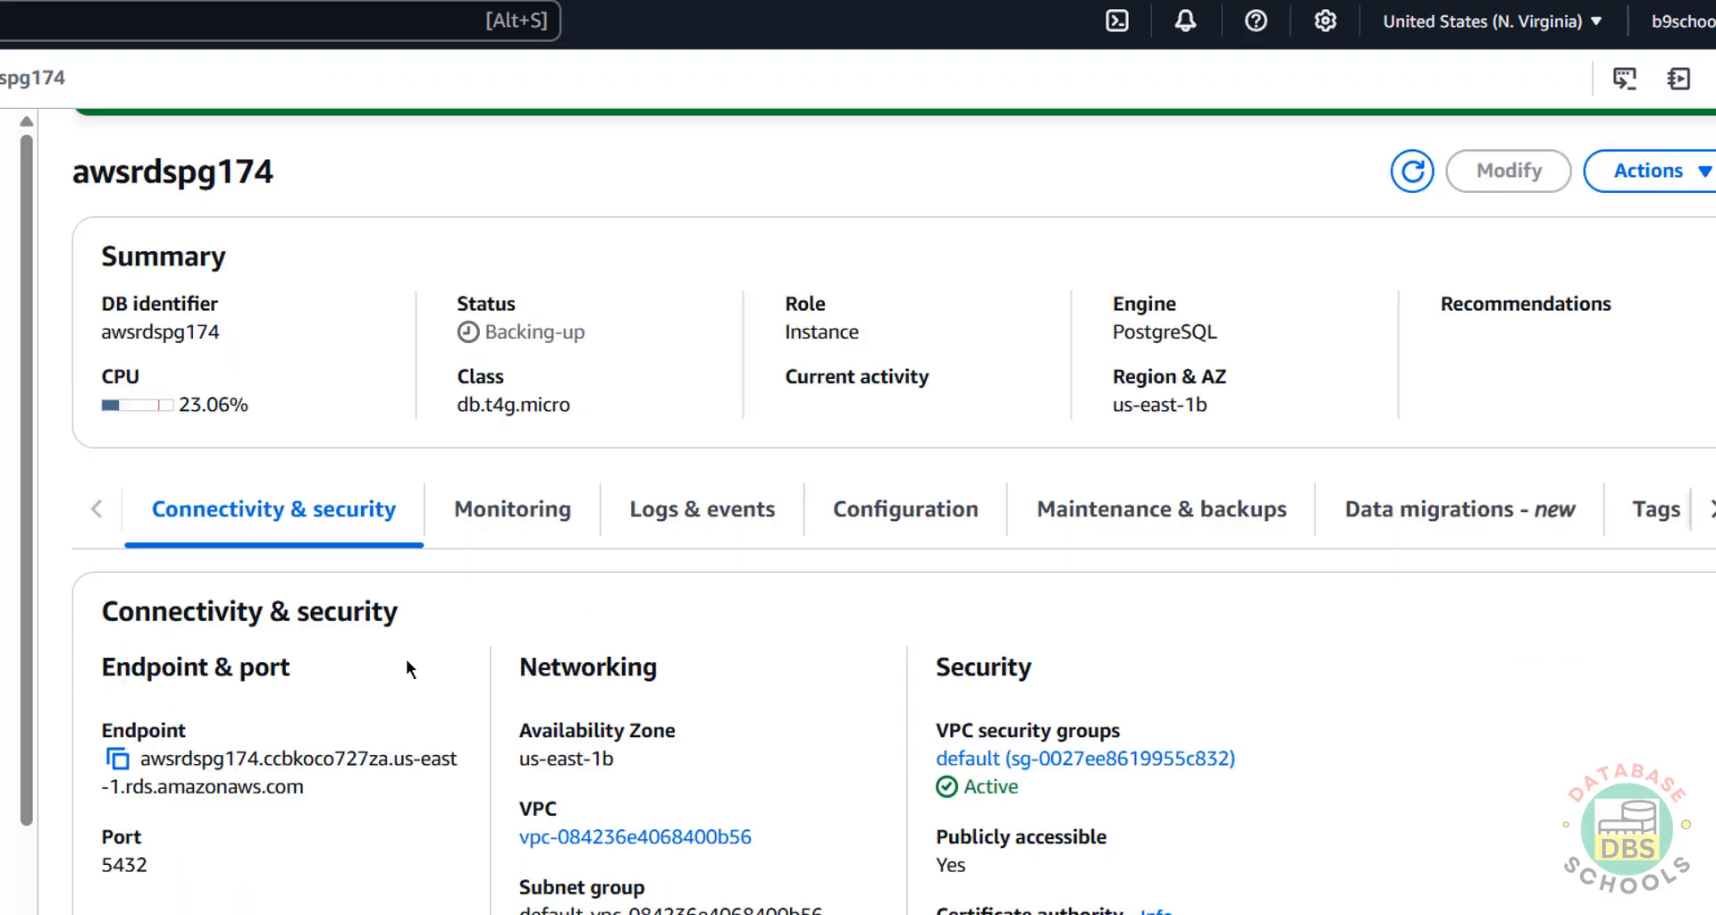
{"action": "left_click", "coordinate": [117, 759]}
Launch pgAdmin 4 from the Windows Start menu search.
{"action": "key", "text": "super"}
{"action": "type", "text": "p"}
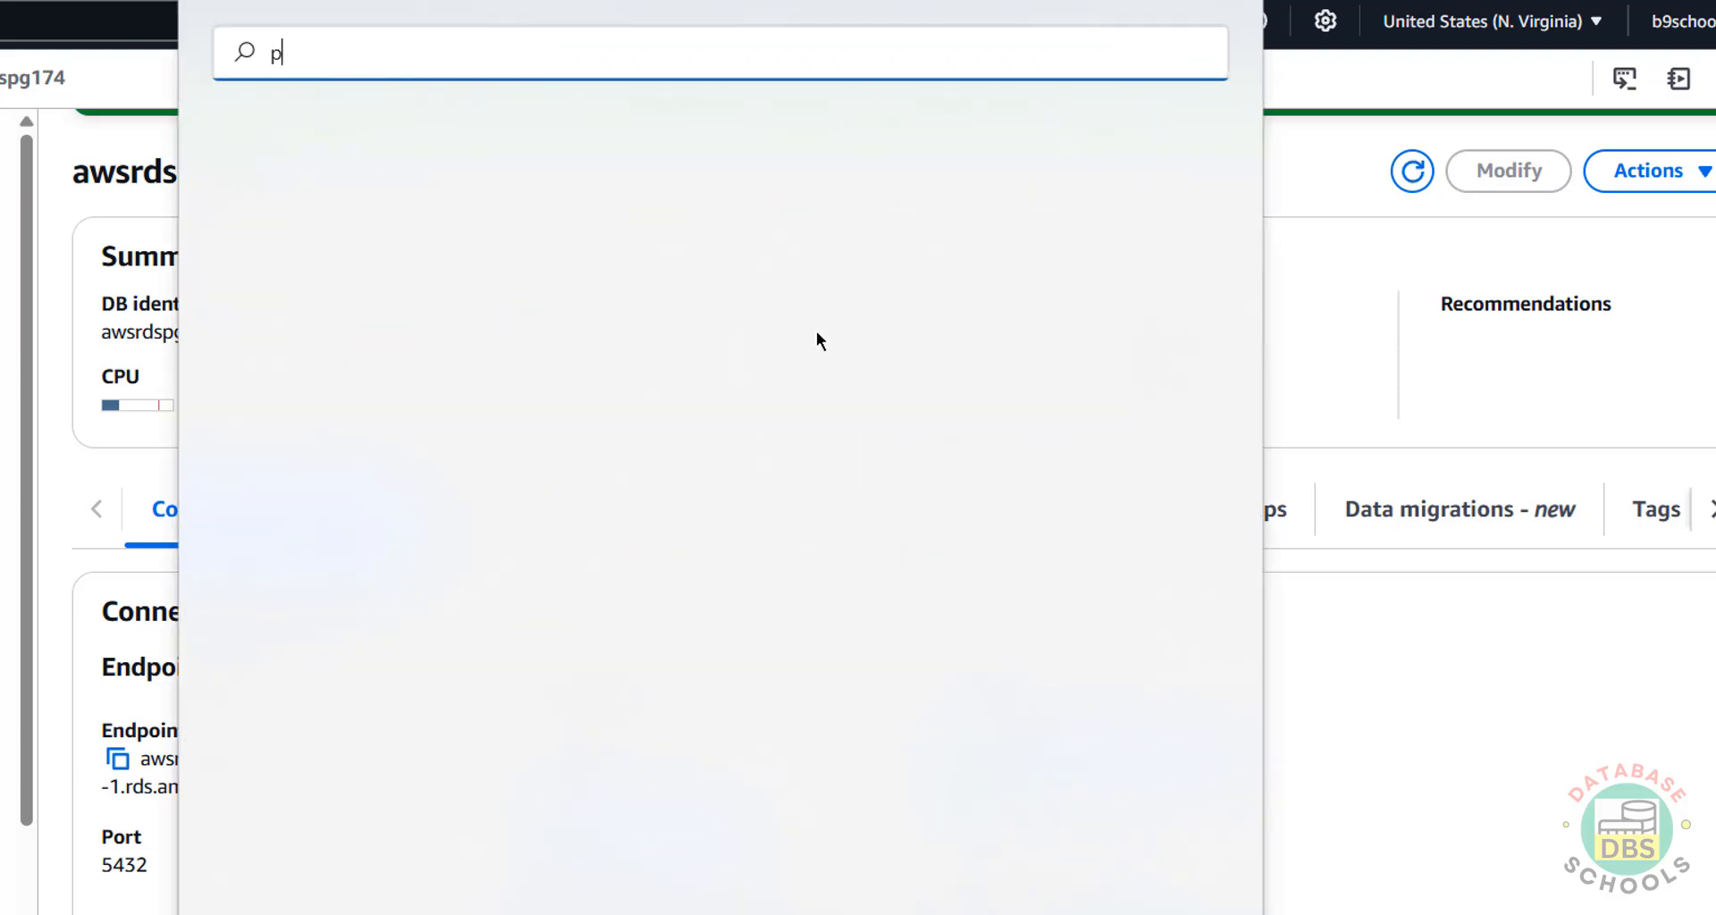
{"action": "type", "text": "gadmin"}
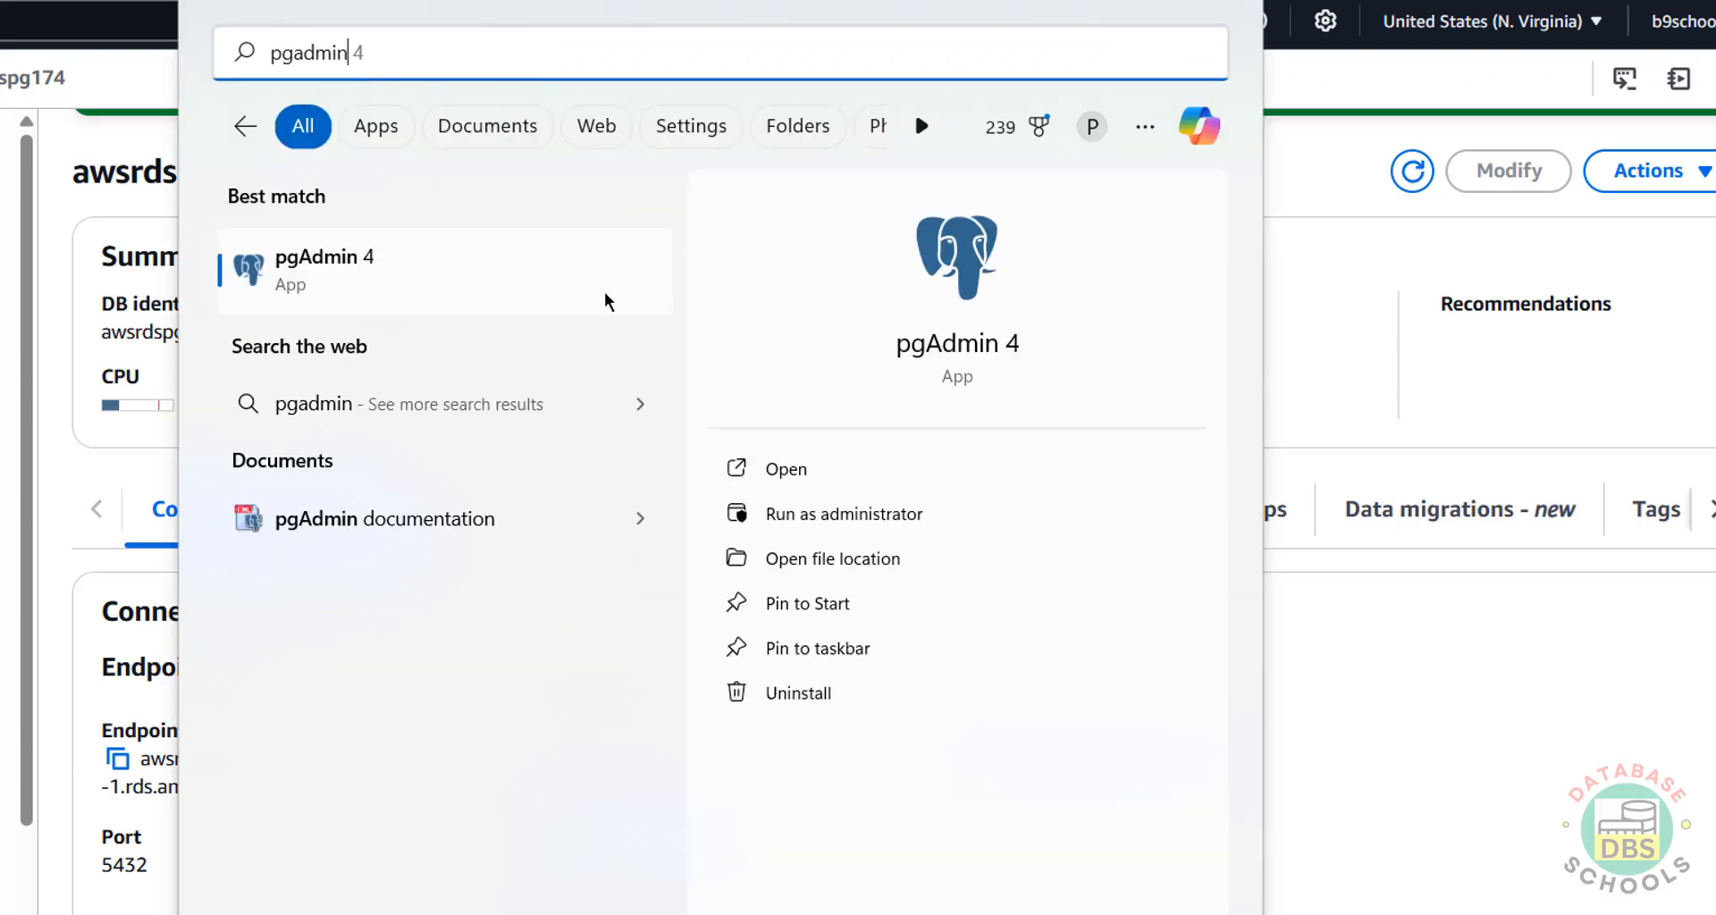
{"action": "left_click", "coordinate": [420, 263]}
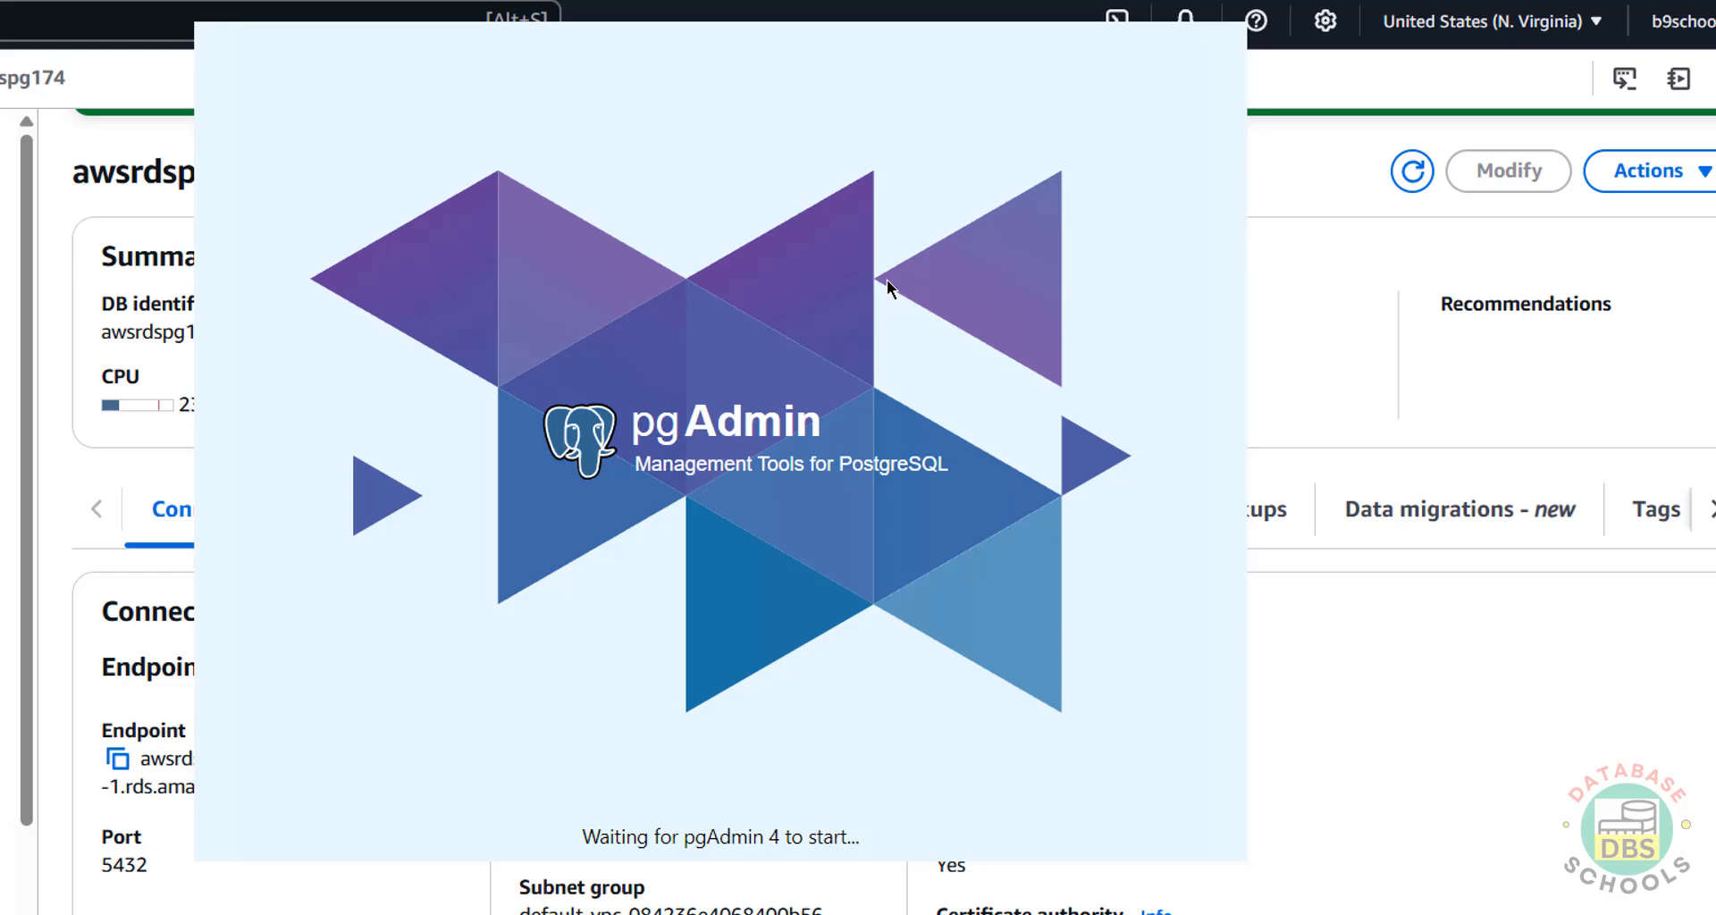
Open Command Prompt from the Start menu and type psql --version.
{"action": "key", "text": "super"}
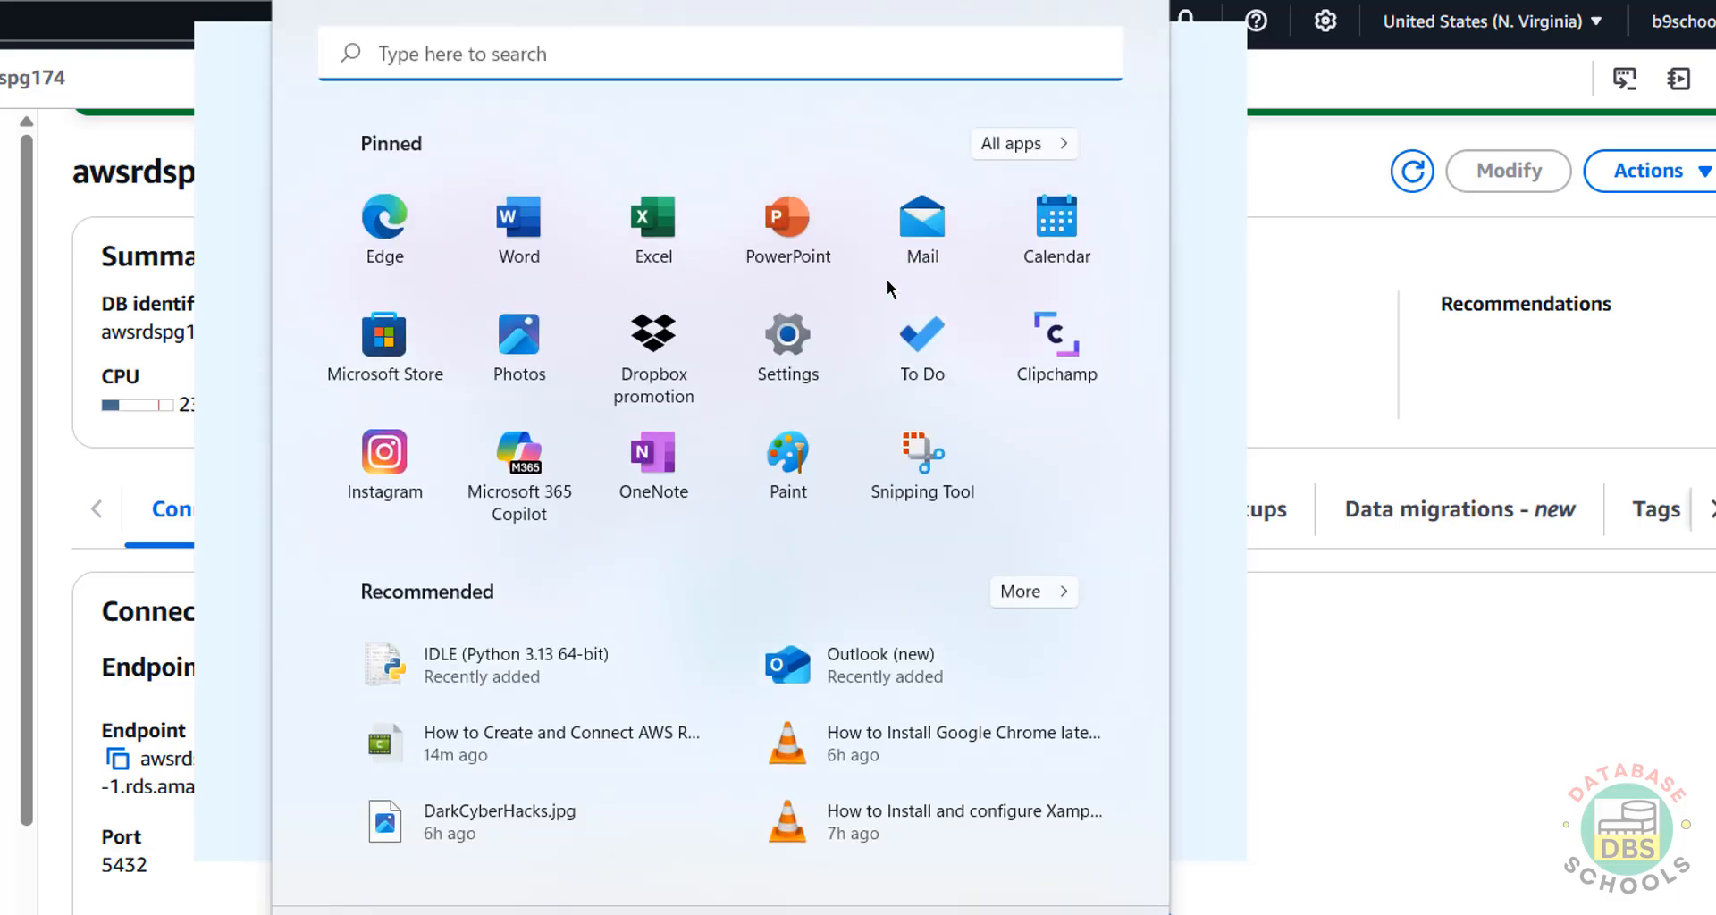
{"action": "type", "text": "cmd"}
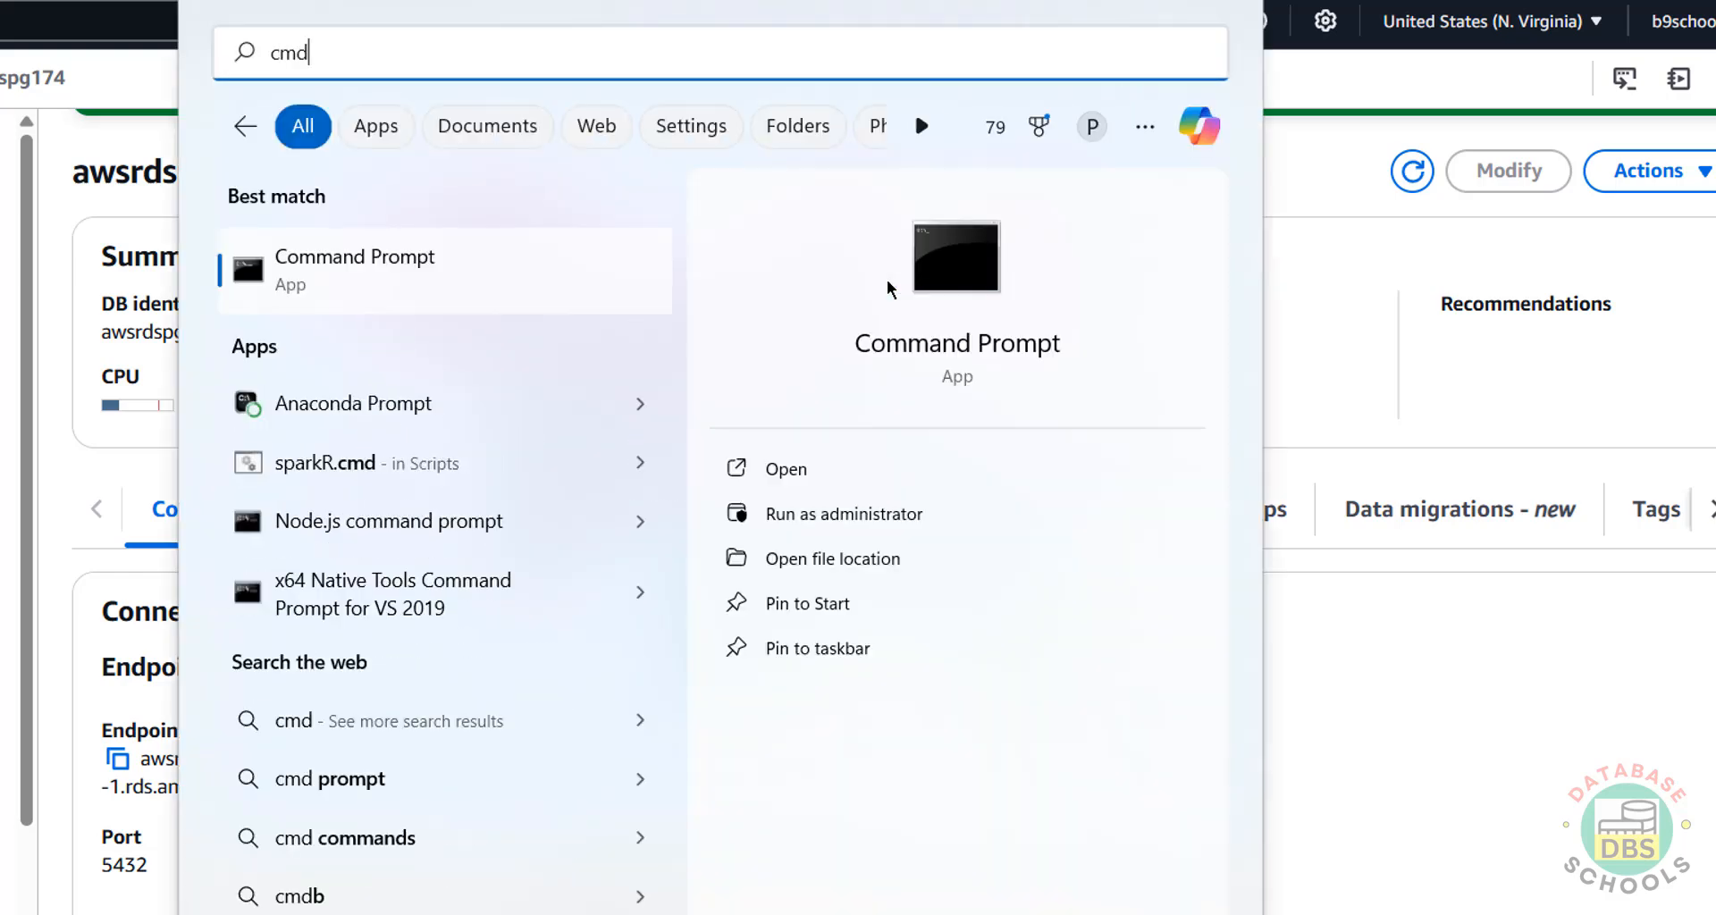
{"action": "key", "text": "Return"}
{"action": "type", "text": "psql"}
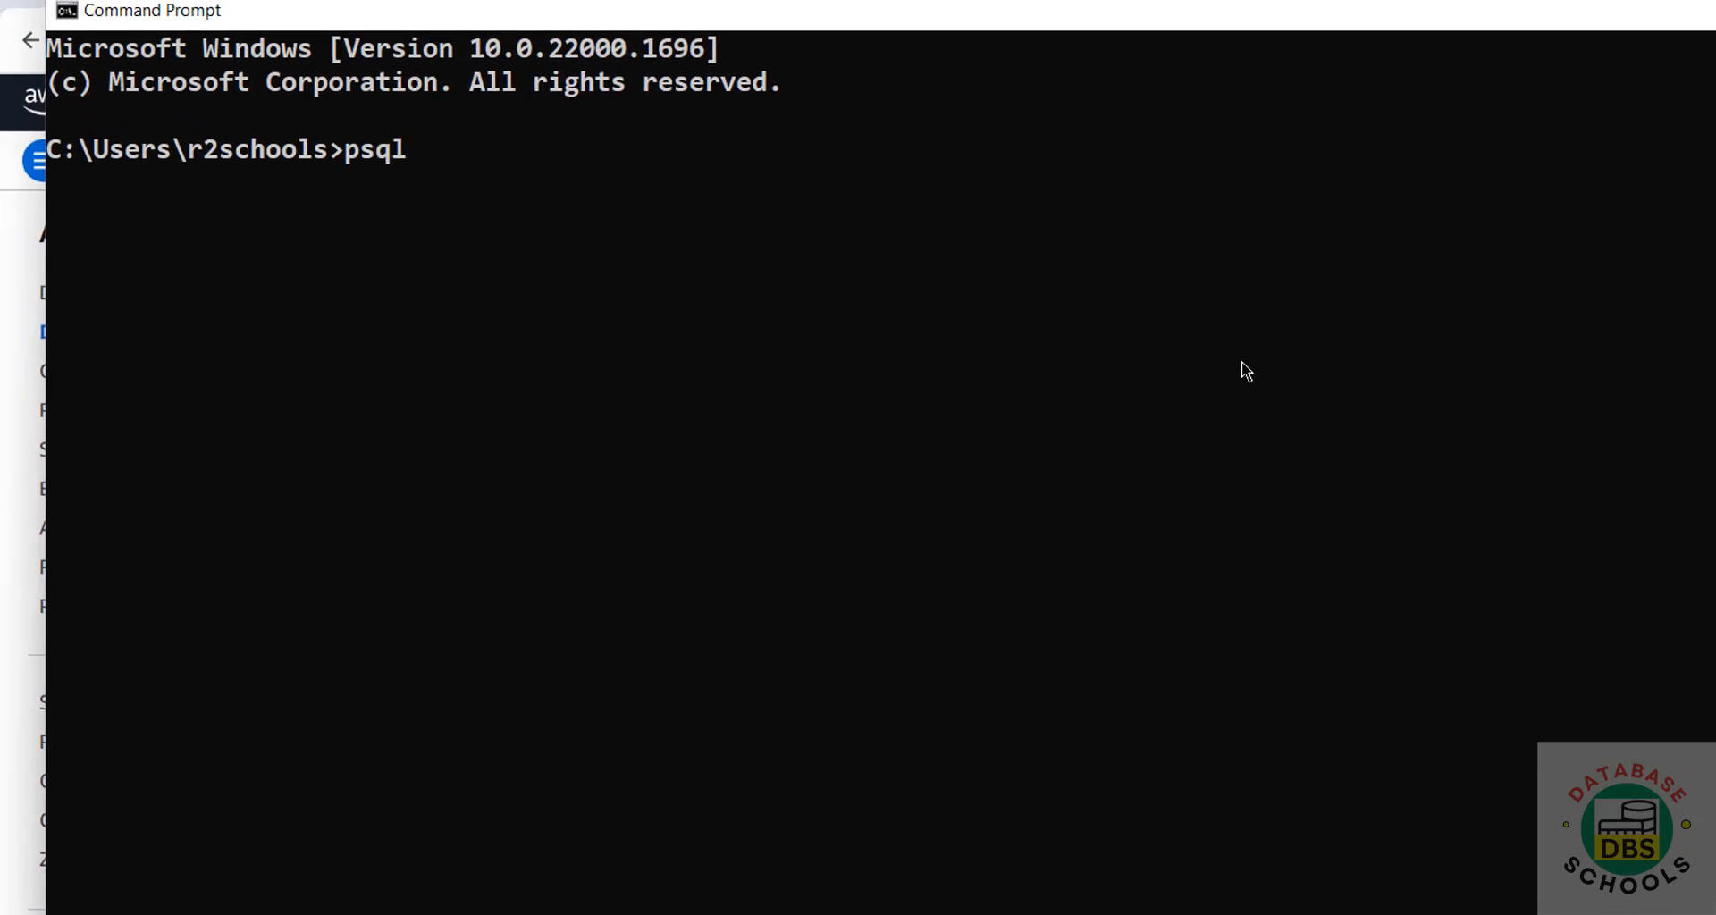
{"action": "type", "text": " --version"}
Run the psql version check, then write psql -U postgres -h <pasted RDS endpoint> -d.
{"action": "key", "text": "Return"}
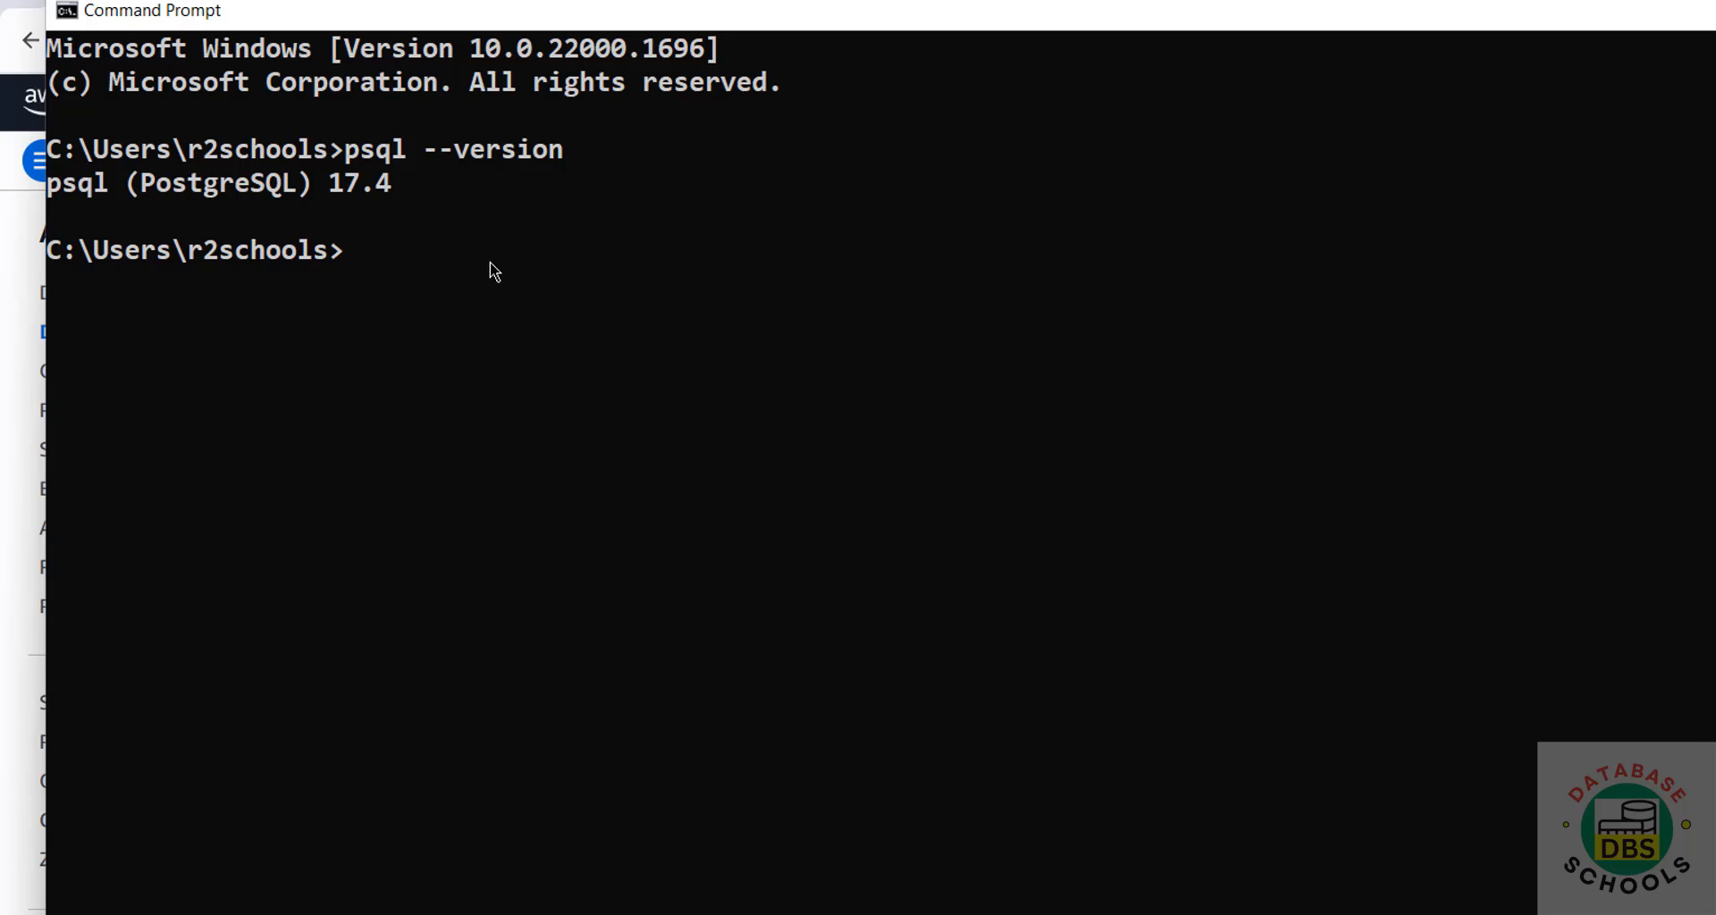
{"action": "type", "text": "psql -U postgres"}
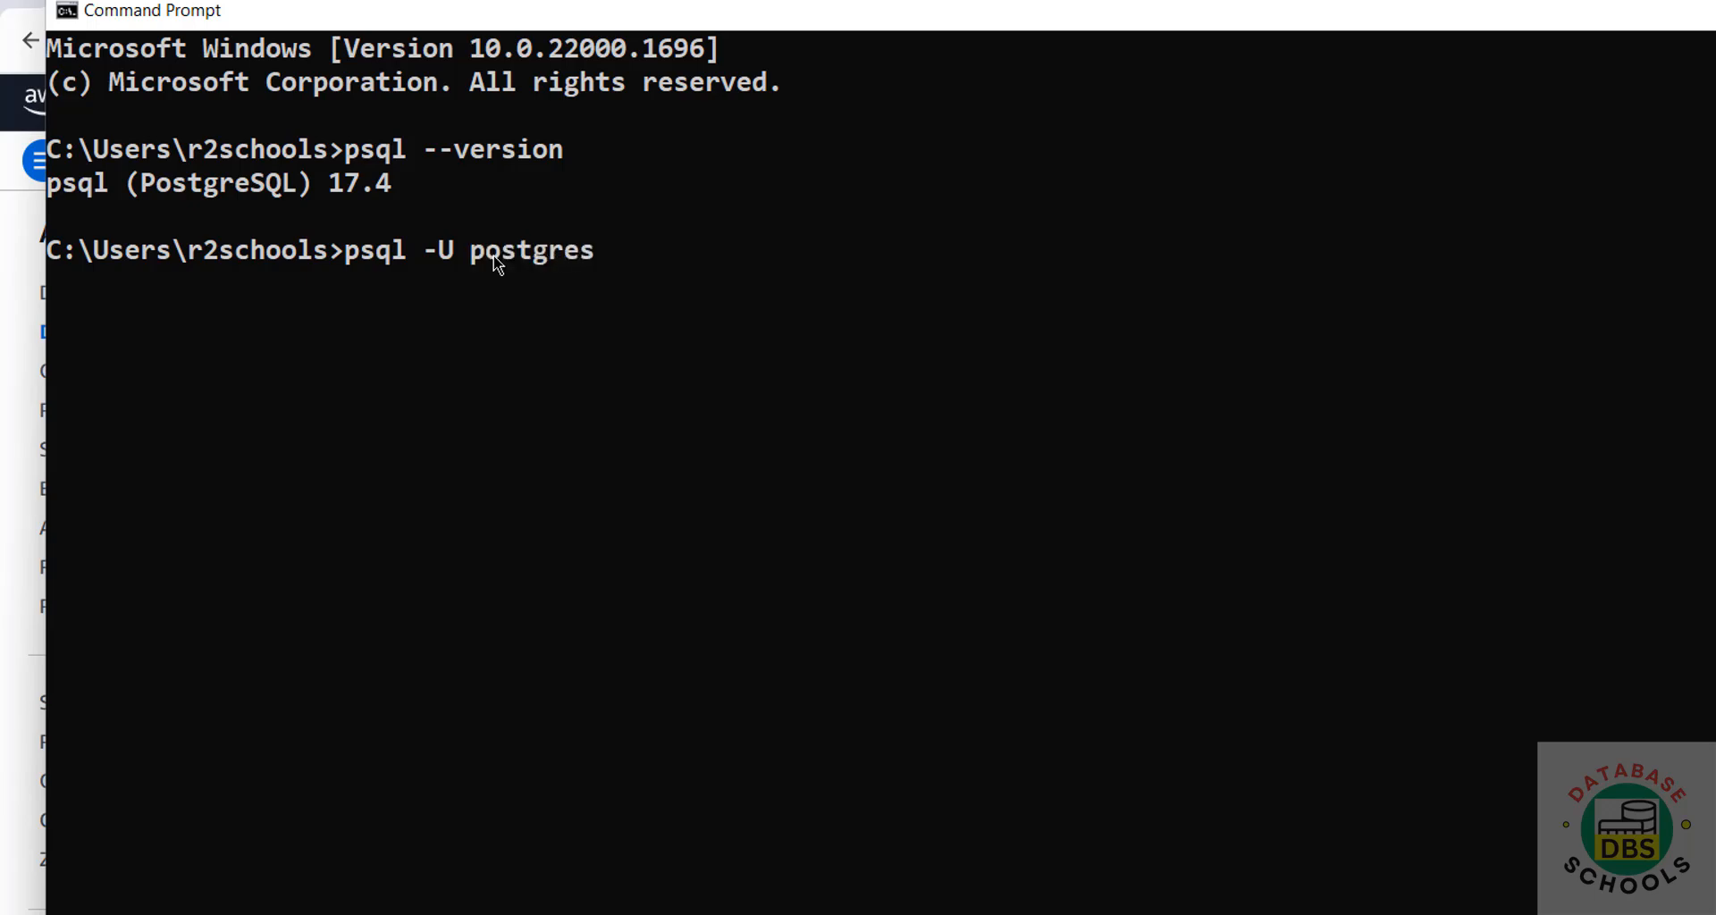
{"action": "type", "text": " -h"}
{"action": "key", "text": "ctrl+v"}
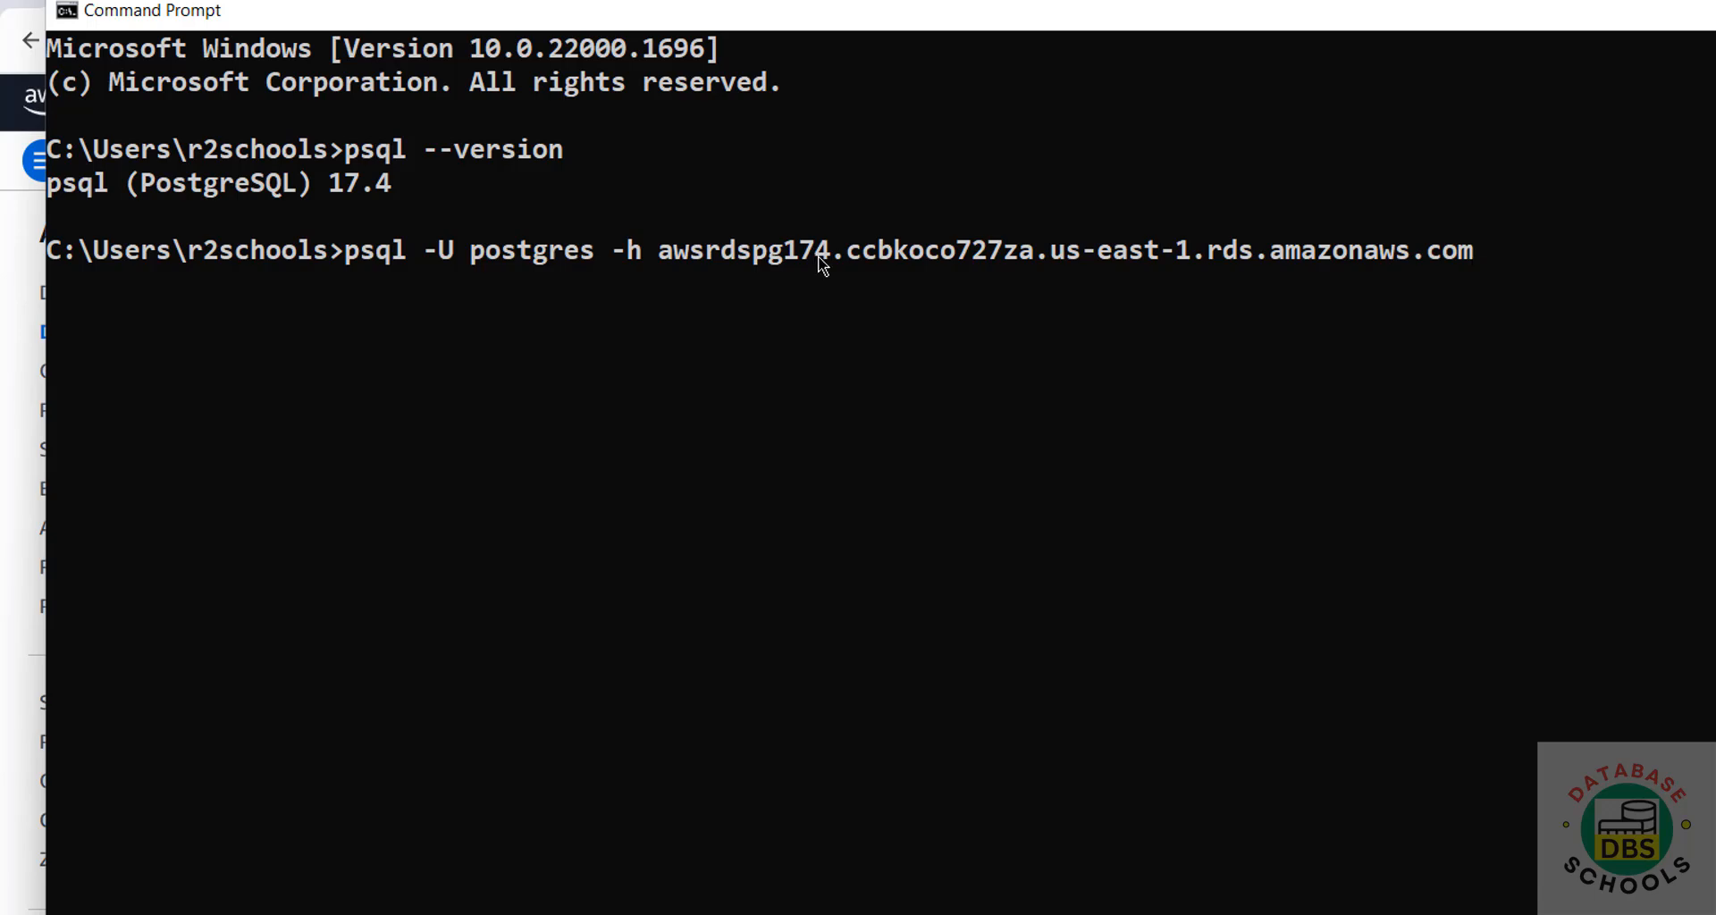
{"action": "type", "text": "-d"}
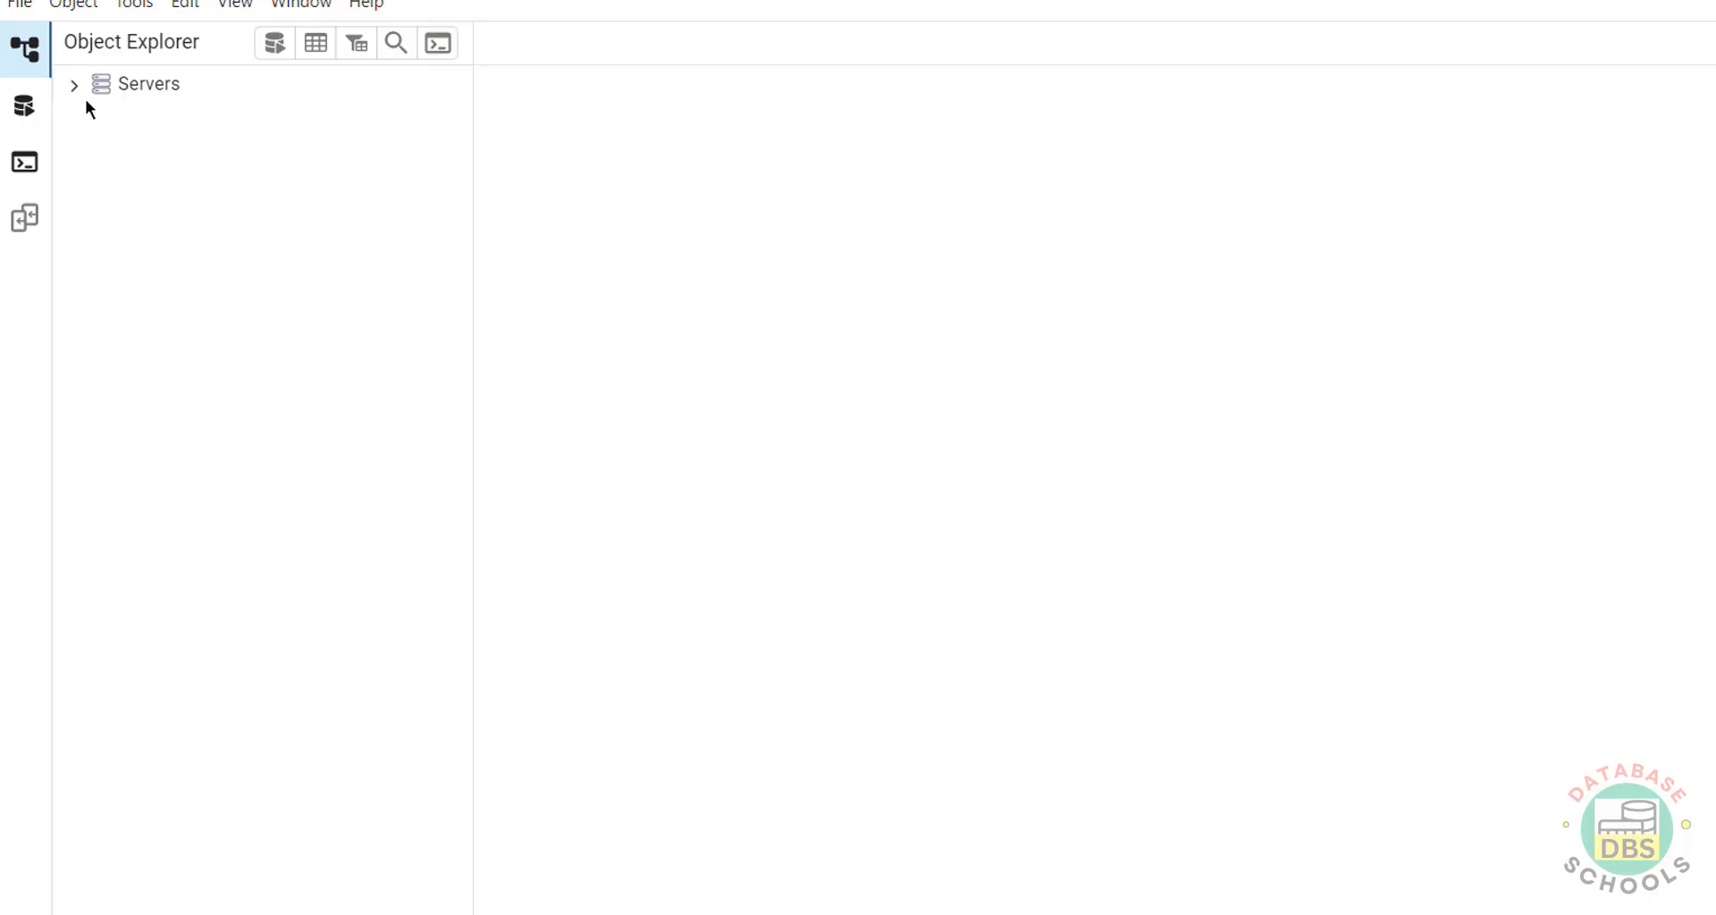
Start registering a new server in pgAdmin named 'awards7174'.
{"action": "left_click", "coordinate": [74, 83]}
{"action": "left_click", "coordinate": [184, 132]}
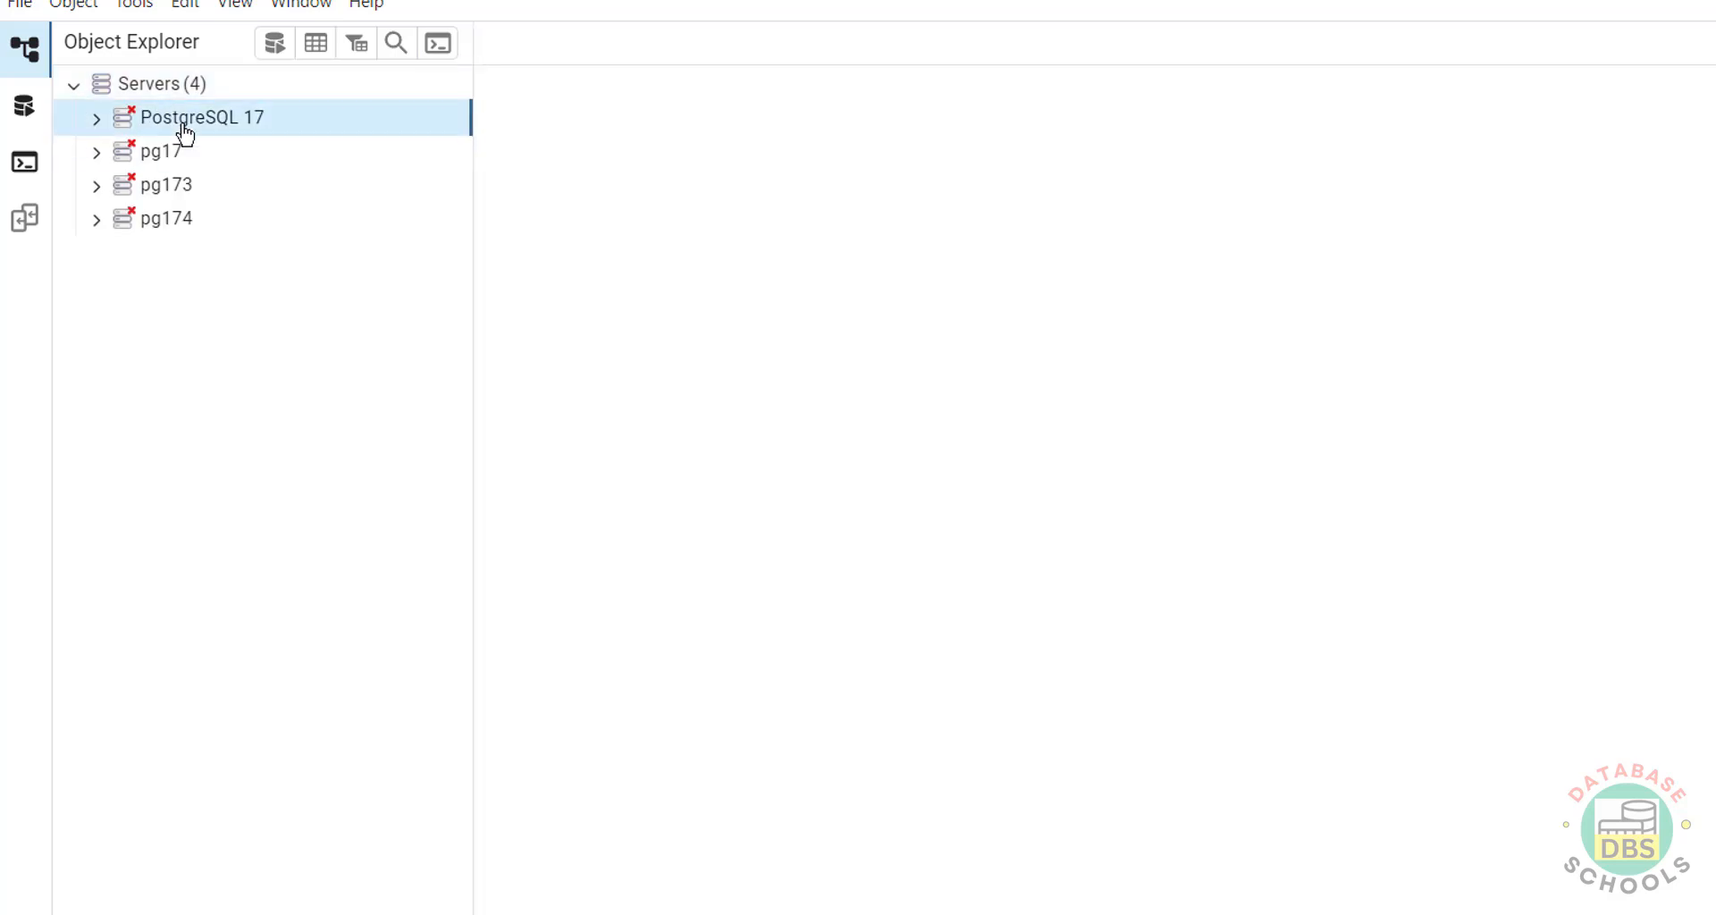
{"action": "right_click", "coordinate": [177, 85]}
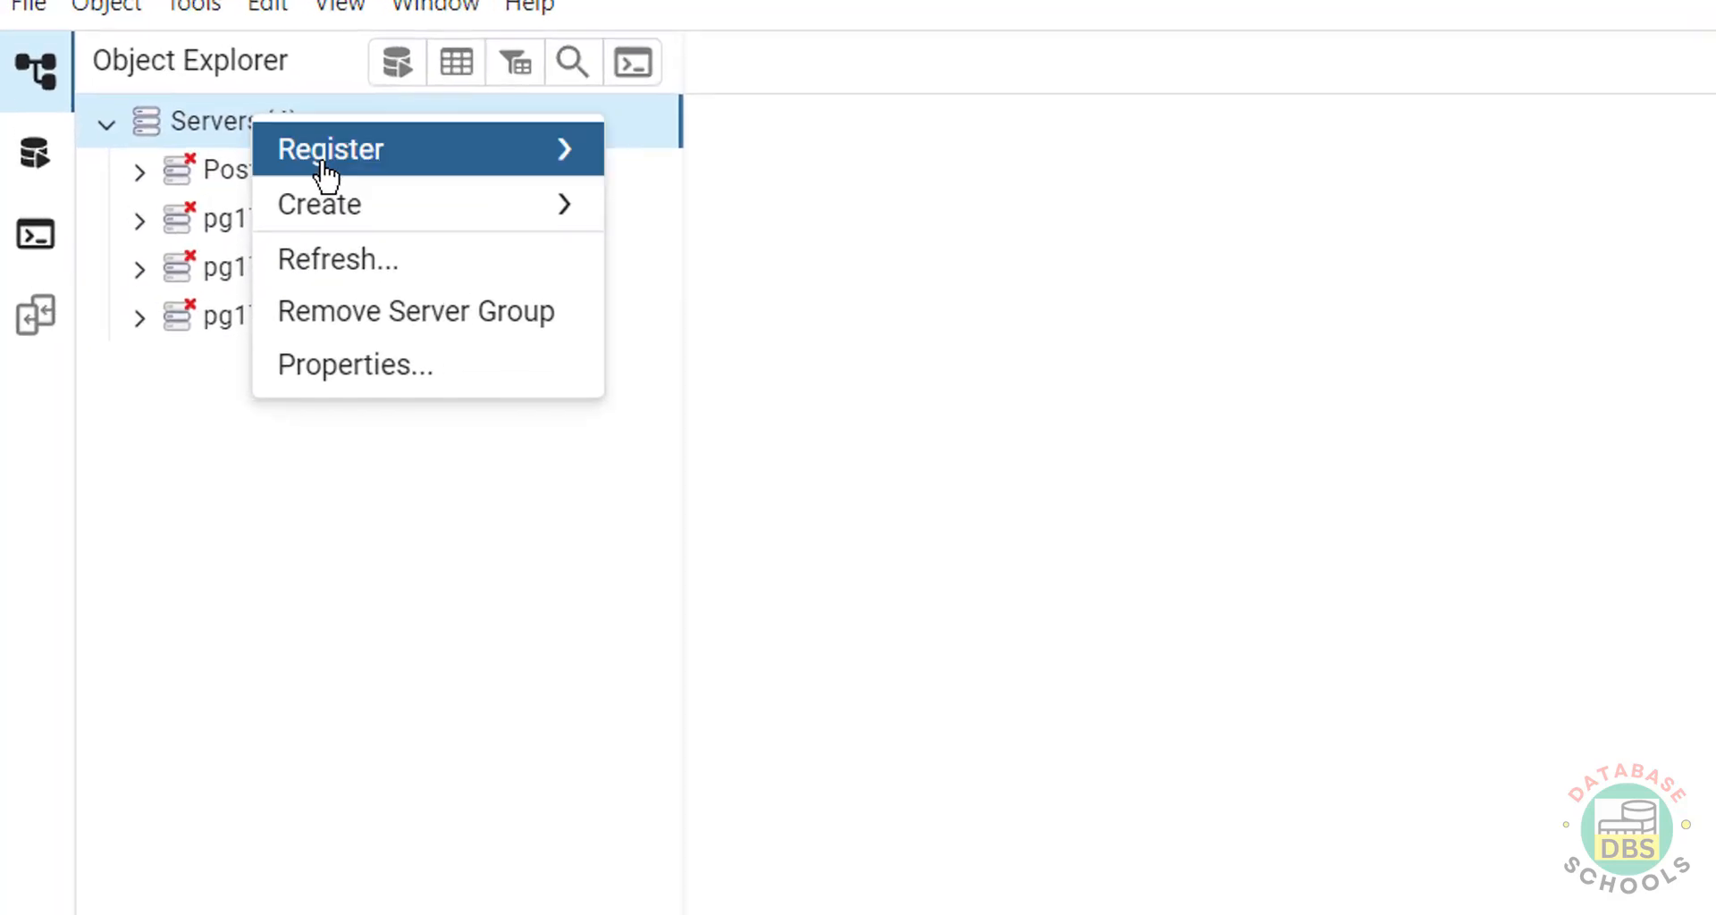
{"action": "mouse_move", "coordinate": [231, 123]}
{"action": "left_click", "coordinate": [694, 196]}
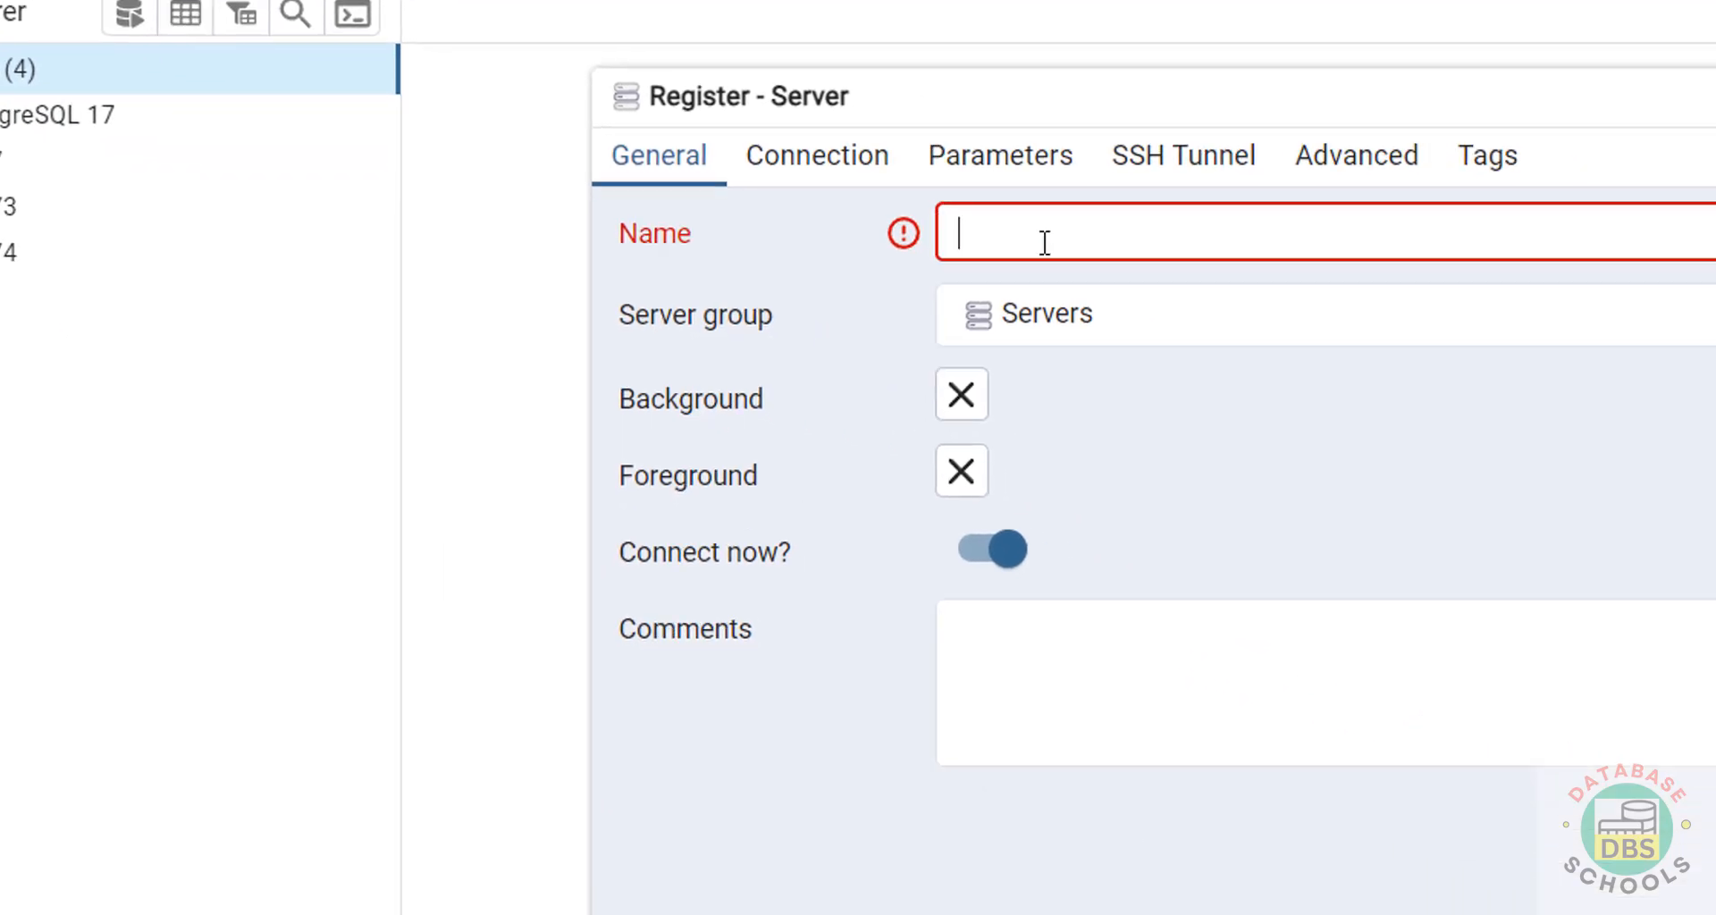
{"action": "type", "text": "aw"}
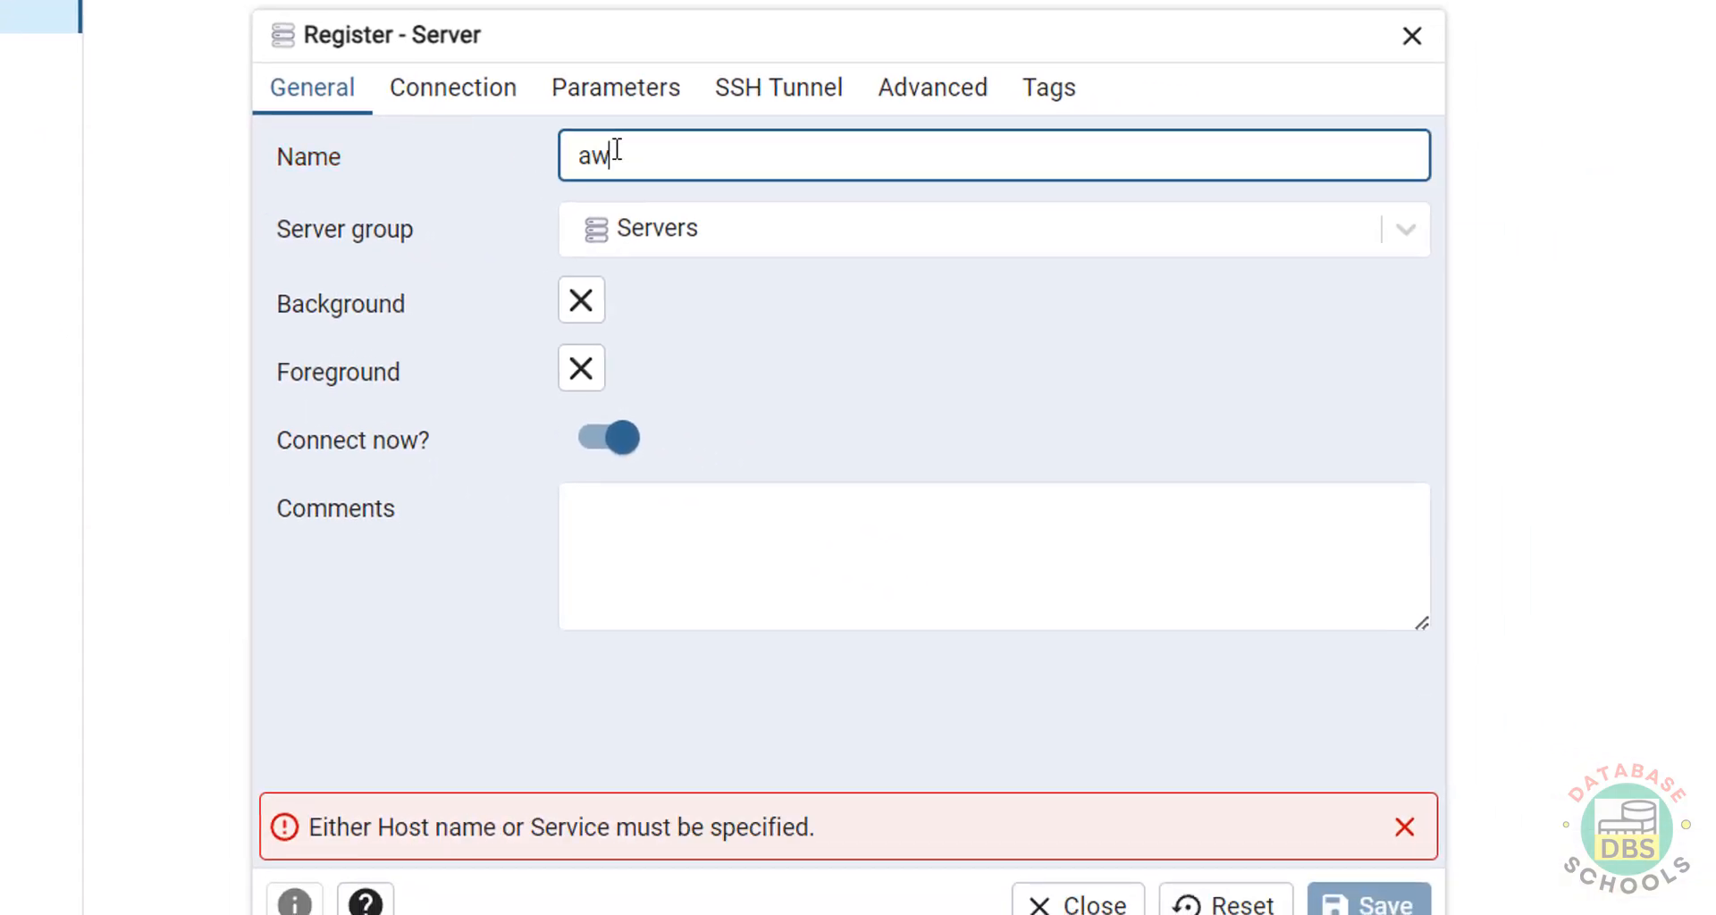
{"action": "type", "text": "ards71"}
{"action": "type", "text": "74"}
Set the host to the pasted RDS endpoint with user postgres, enter the password, and save.
{"action": "left_click", "coordinate": [498, 90]}
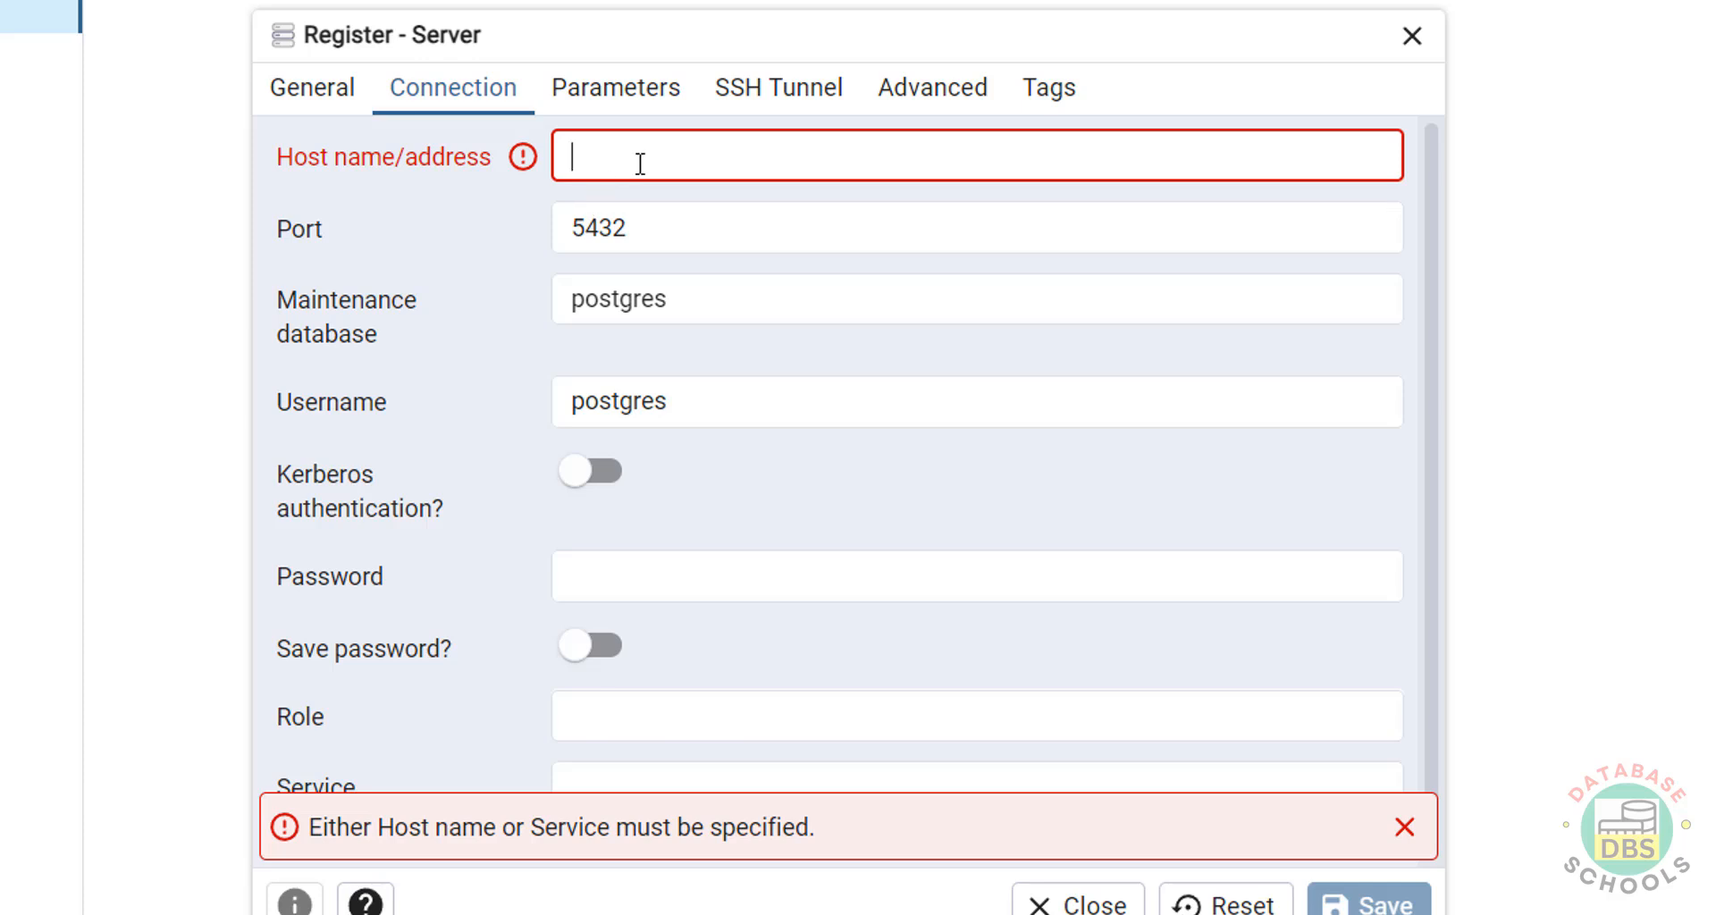
{"action": "key", "text": "ctrl+v"}
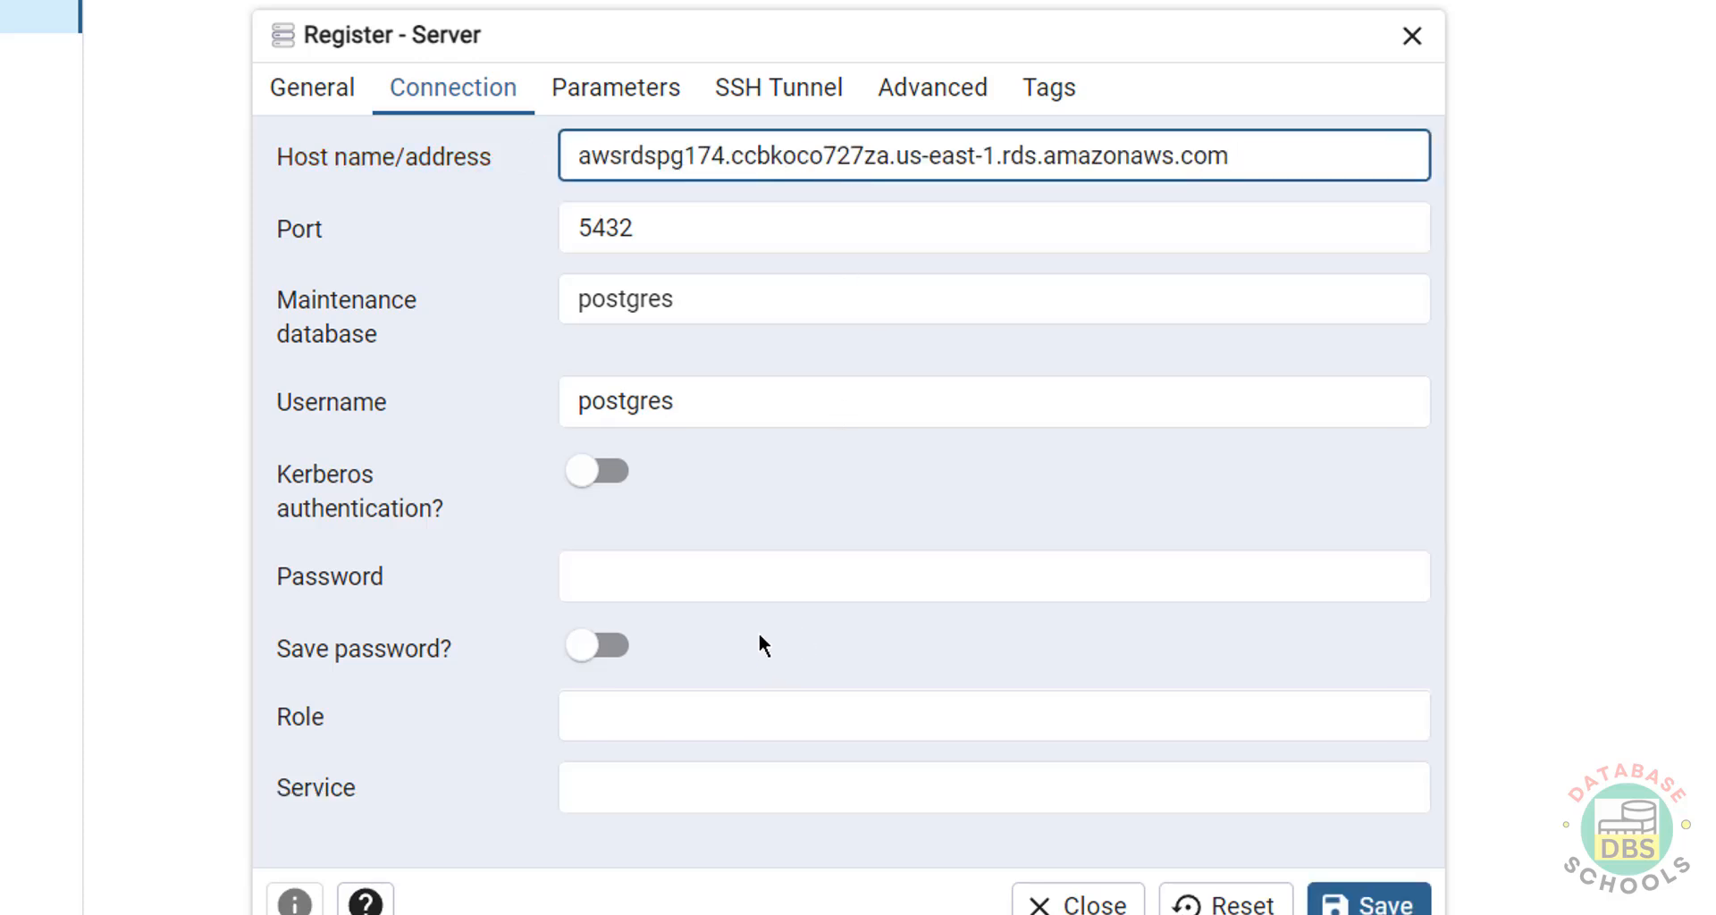
{"action": "double_click", "coordinate": [667, 401]}
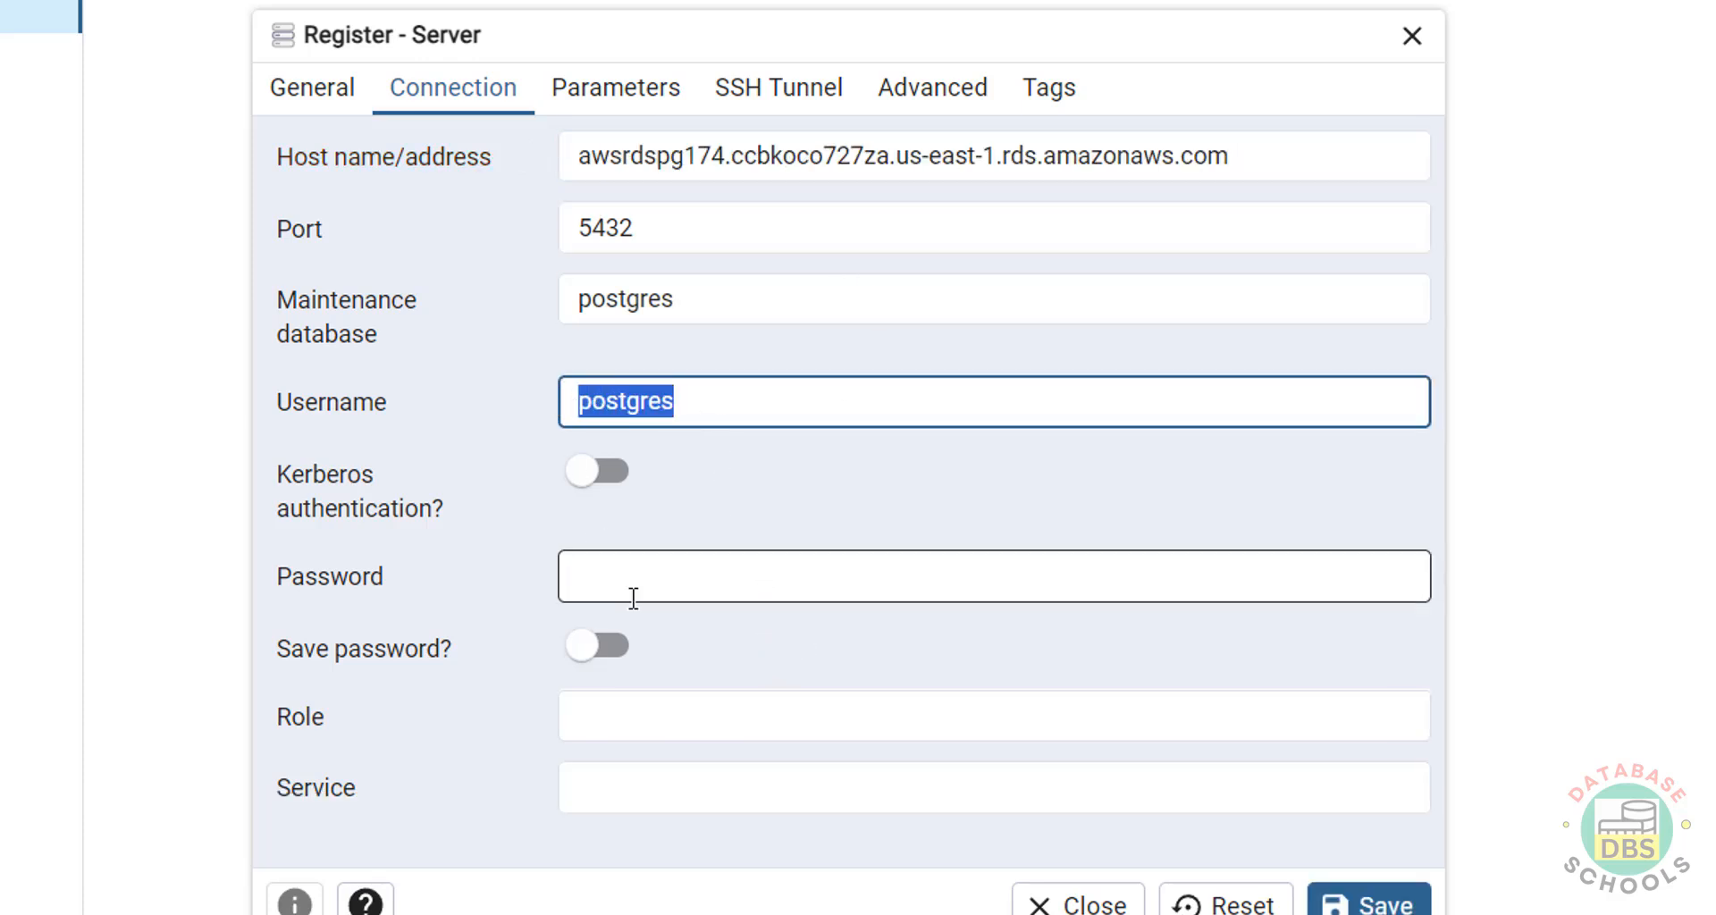
{"action": "left_click", "coordinate": [634, 598]}
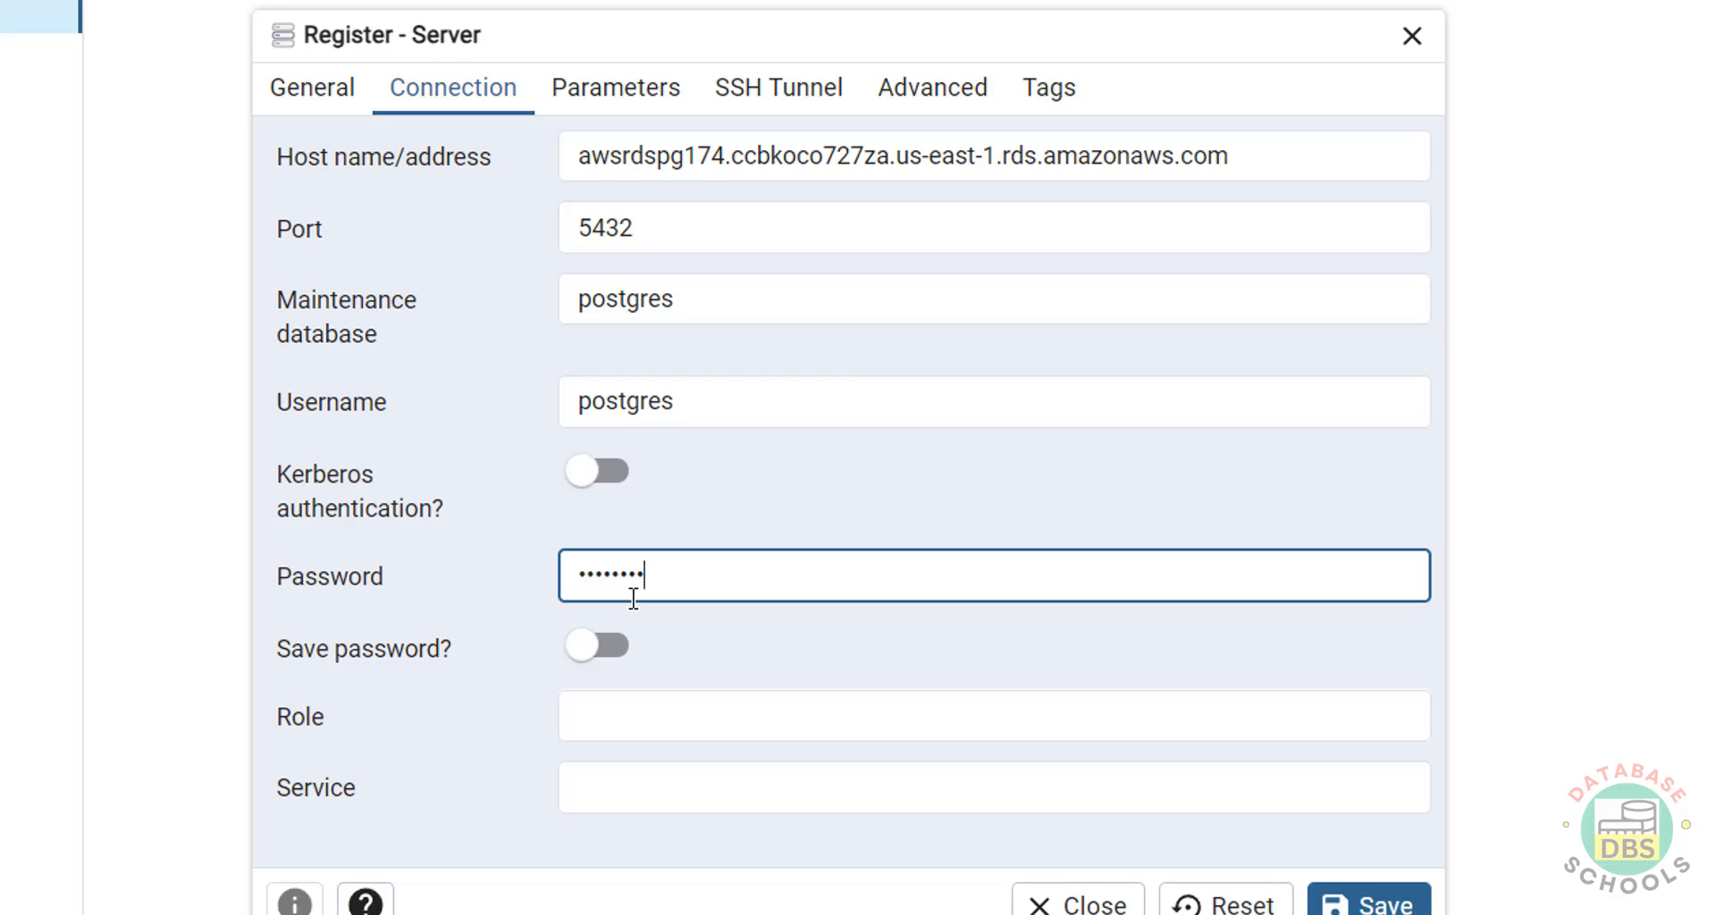
{"action": "type", "text": "•"}
{"action": "left_click", "coordinate": [1368, 898]}
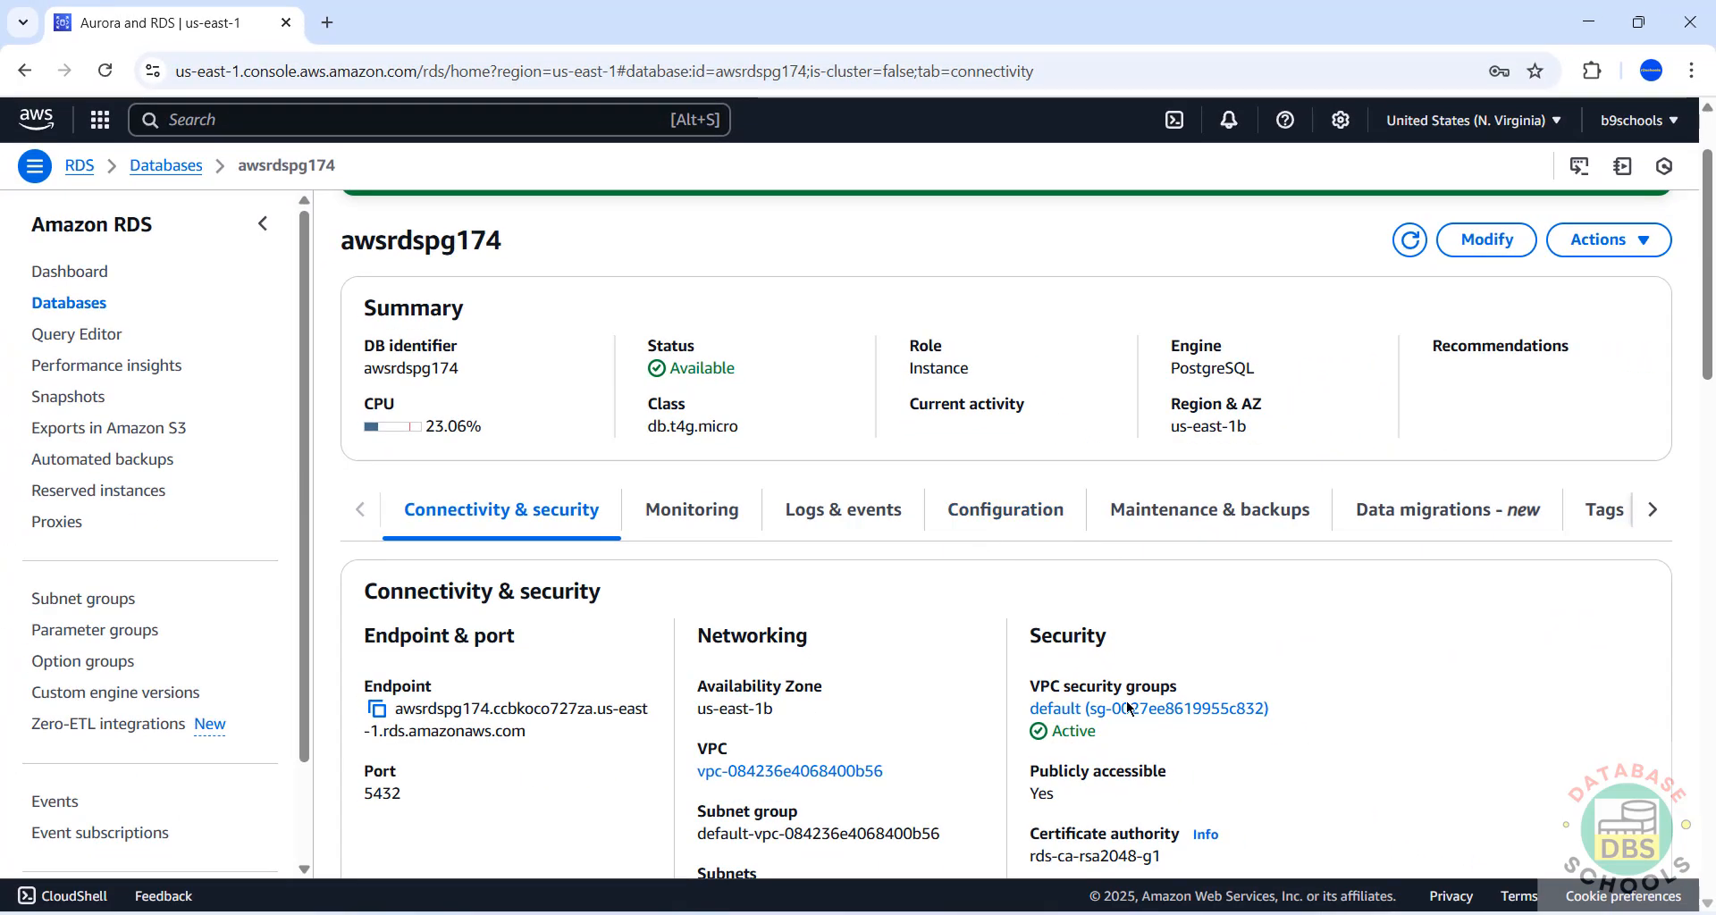
Go to the database's default security group and edit its inbound rules.
{"action": "scroll", "coordinate": [1335, 623], "scroll_direction": "down", "scroll_amount": 2}
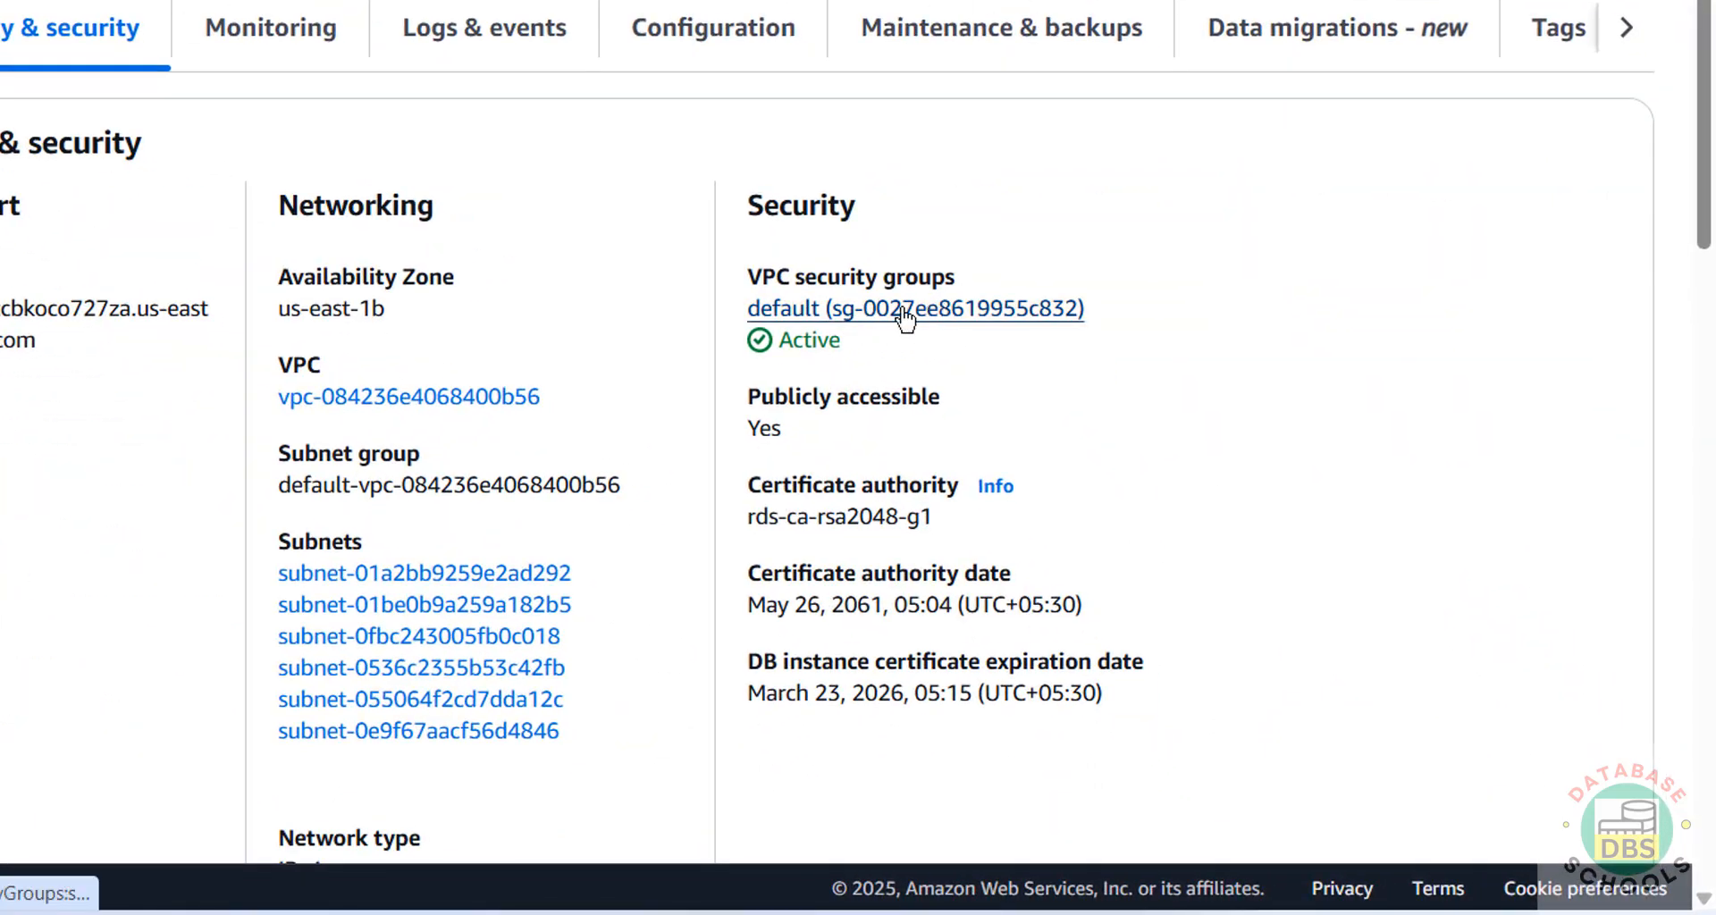
{"action": "left_click", "coordinate": [898, 310]}
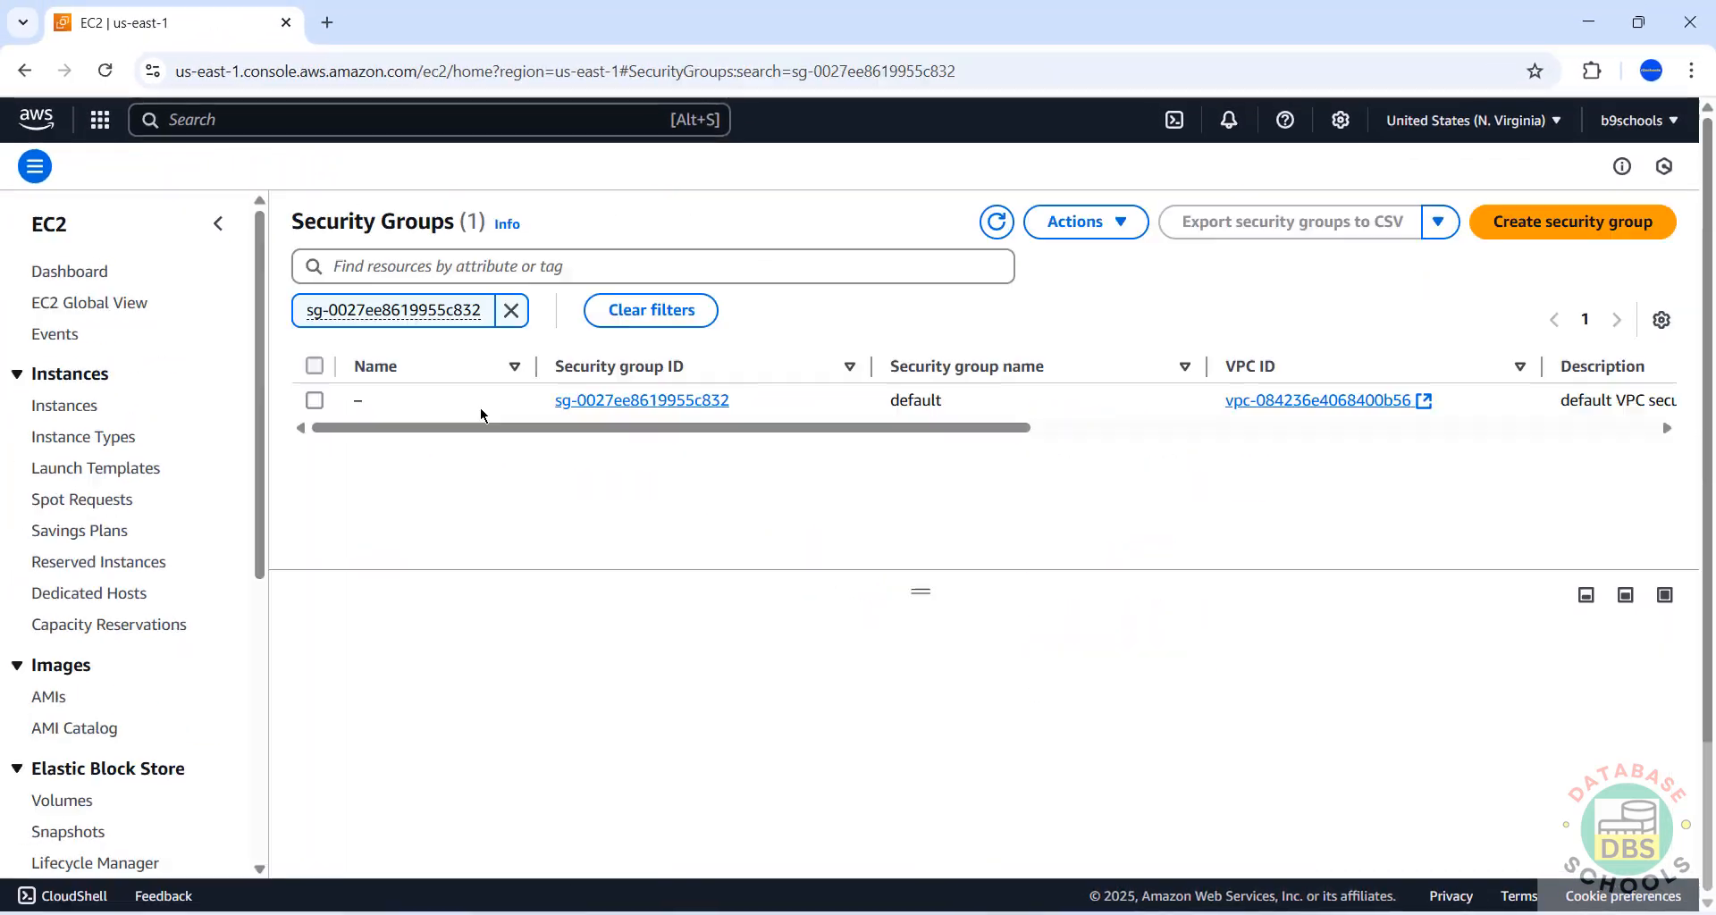
{"action": "left_click", "coordinate": [607, 401]}
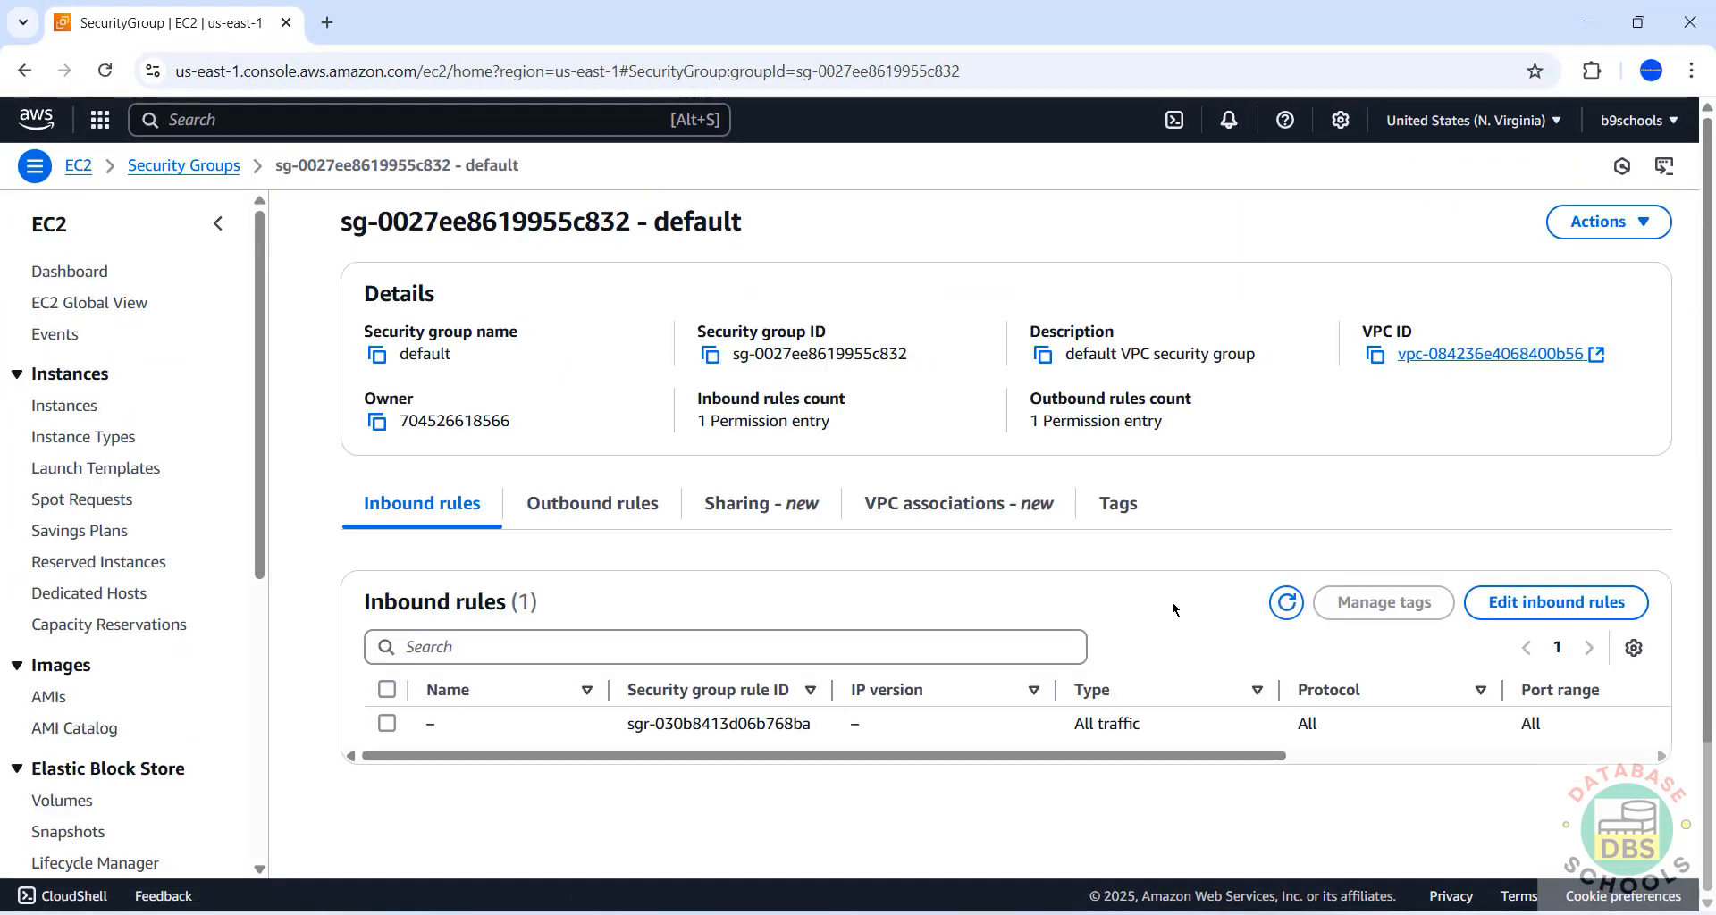
{"action": "left_click", "coordinate": [1537, 603]}
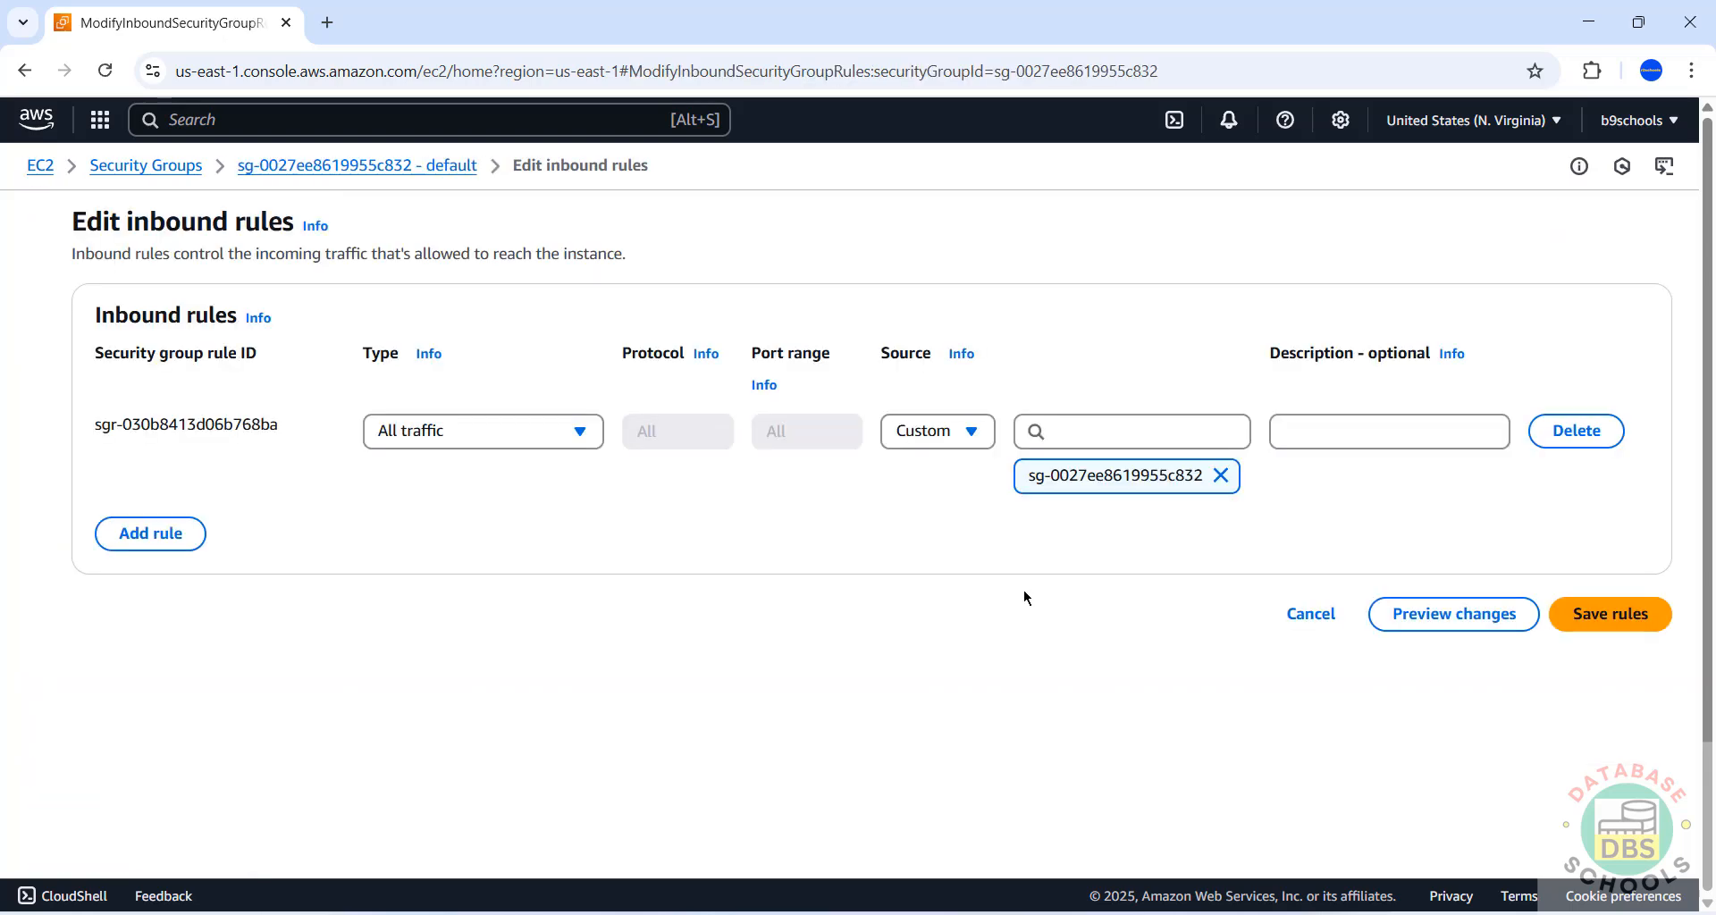
Add an inbound PostgreSQL rule on port 5432 with source My IP and save it.
{"action": "left_click", "coordinate": [150, 533]}
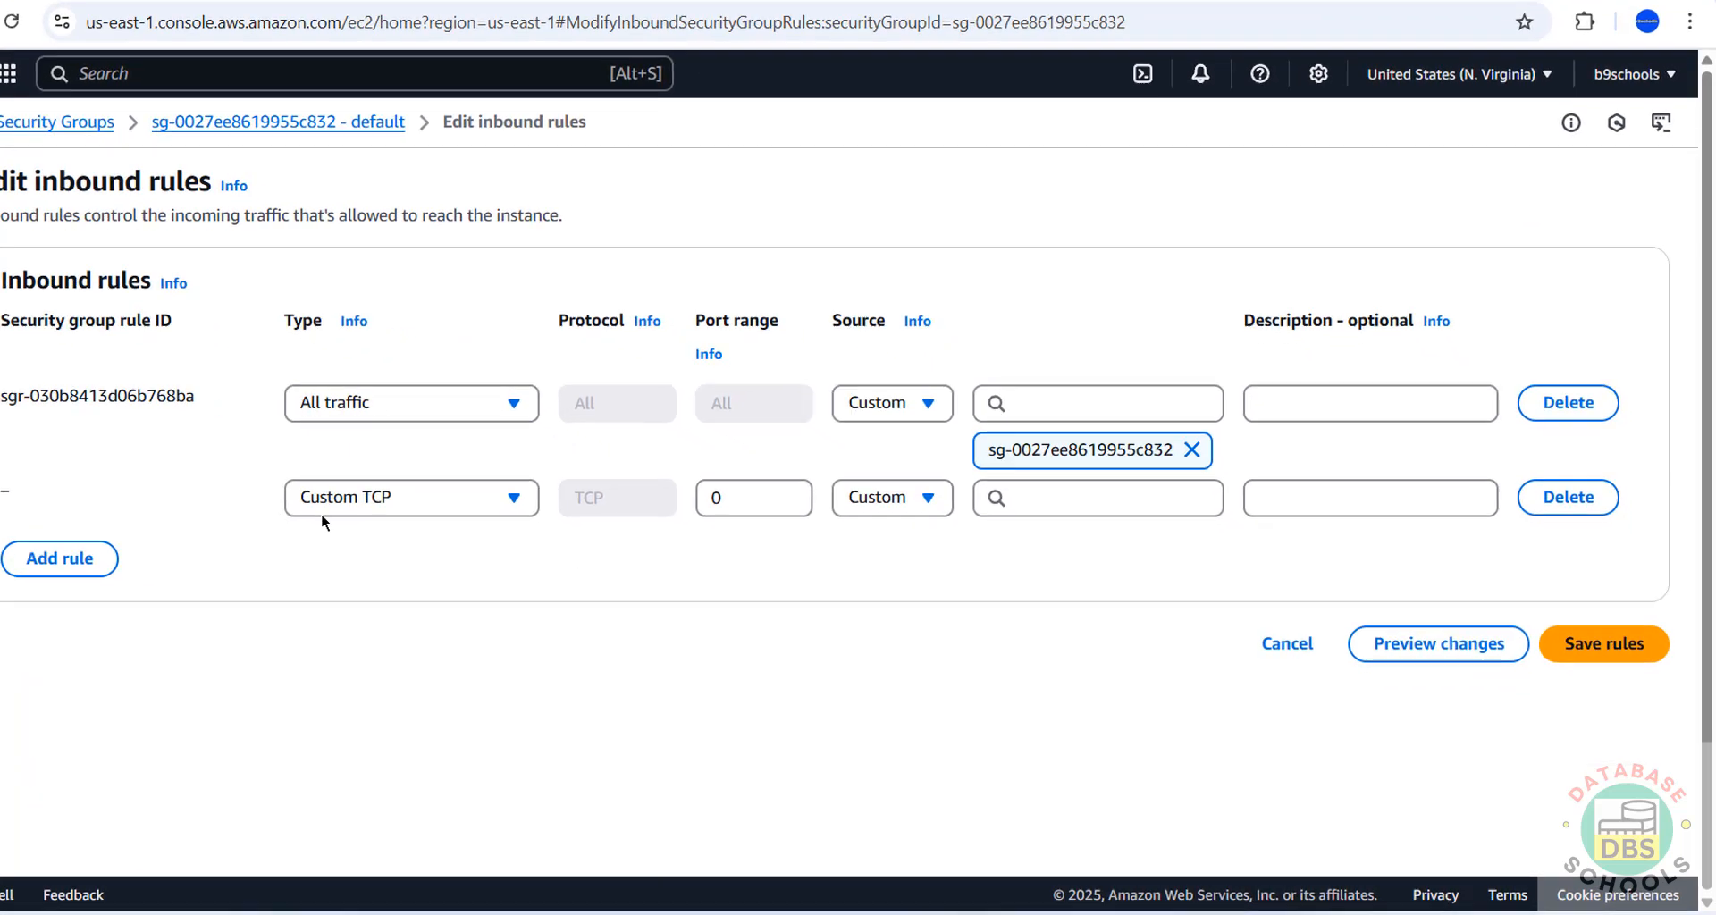
{"action": "left_click", "coordinate": [445, 518]}
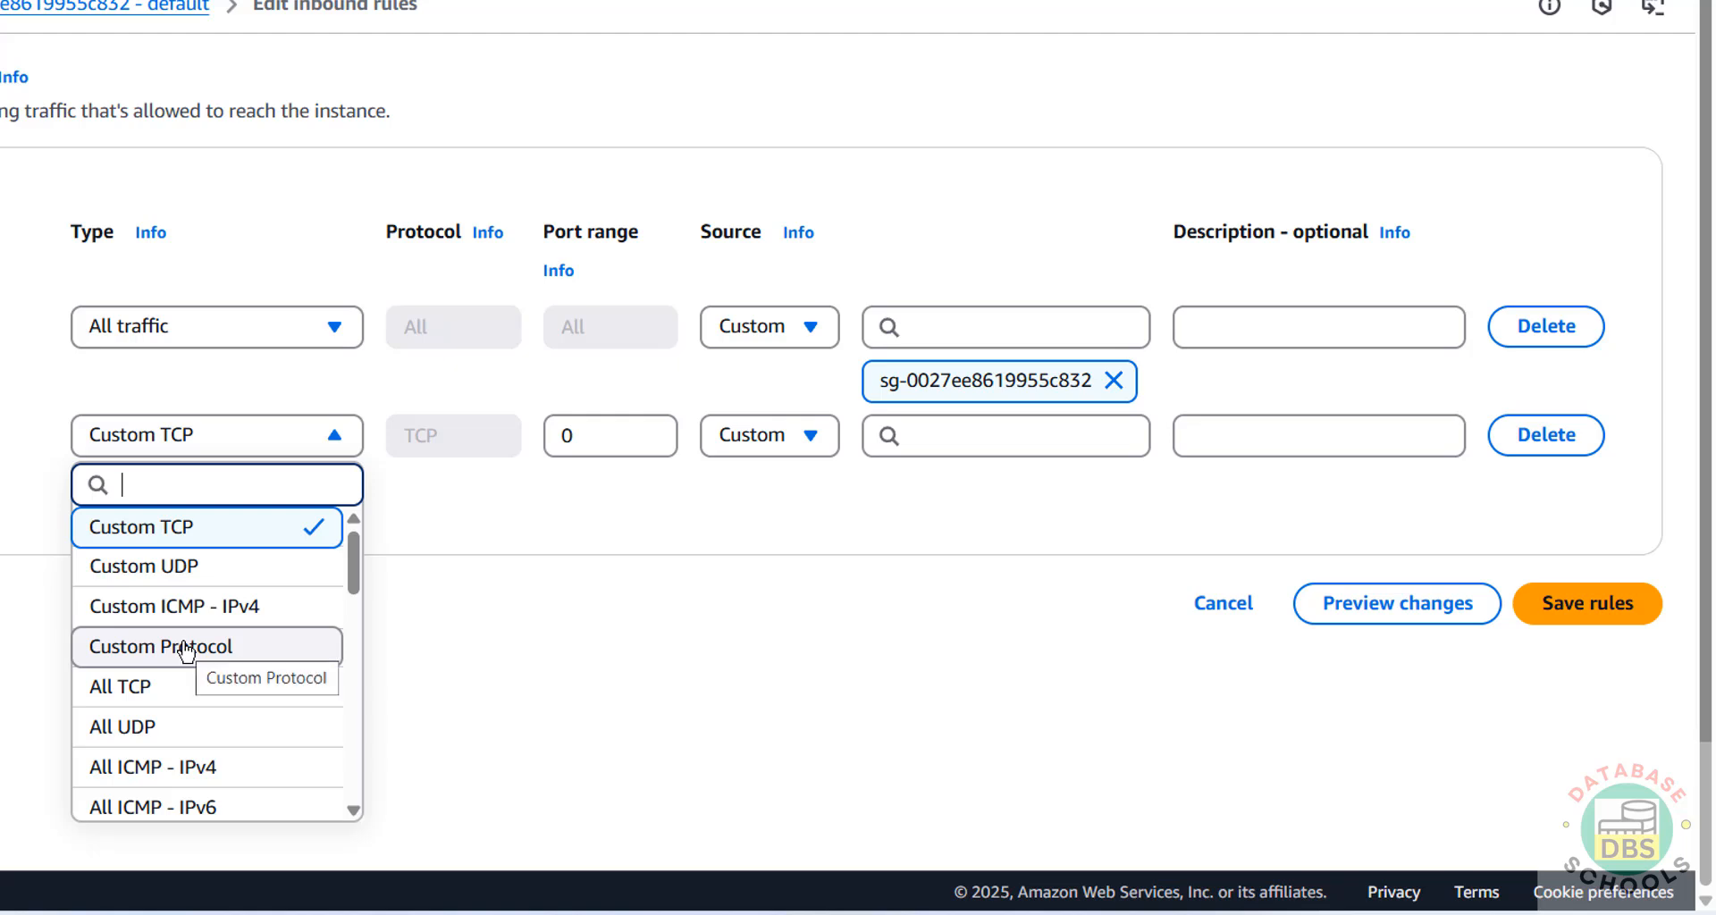
{"action": "scroll", "coordinate": [195, 655], "scroll_direction": "down", "scroll_amount": 3}
{"action": "scroll", "coordinate": [186, 655], "scroll_direction": "down", "scroll_amount": 8}
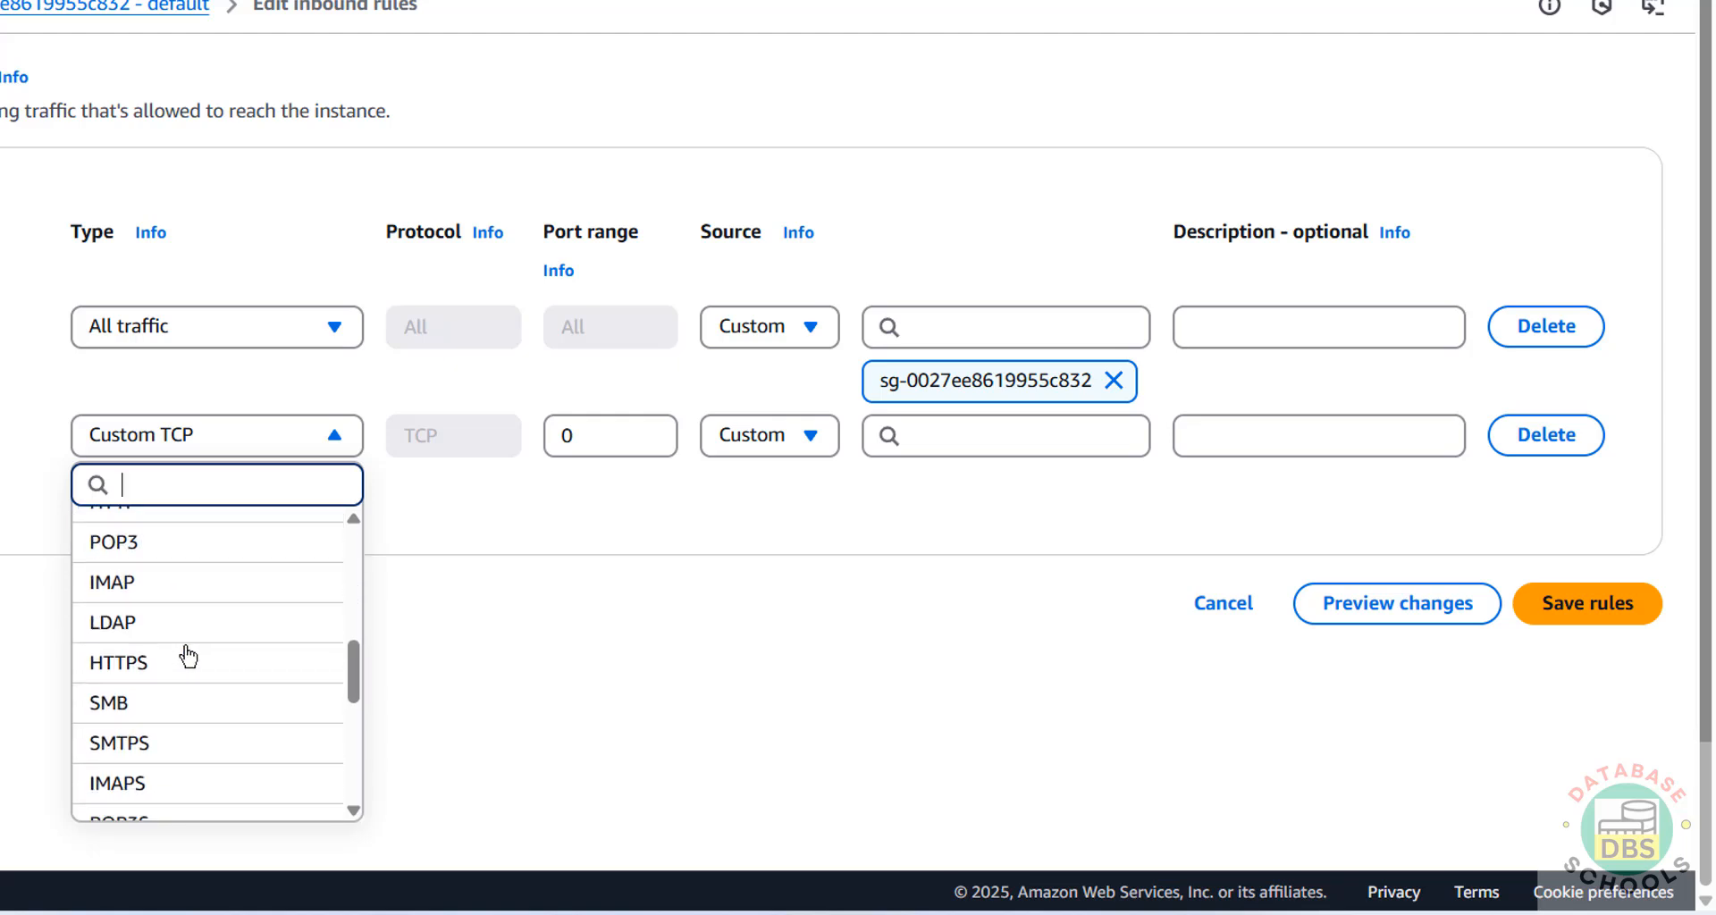
{"action": "left_click", "coordinate": [195, 660]}
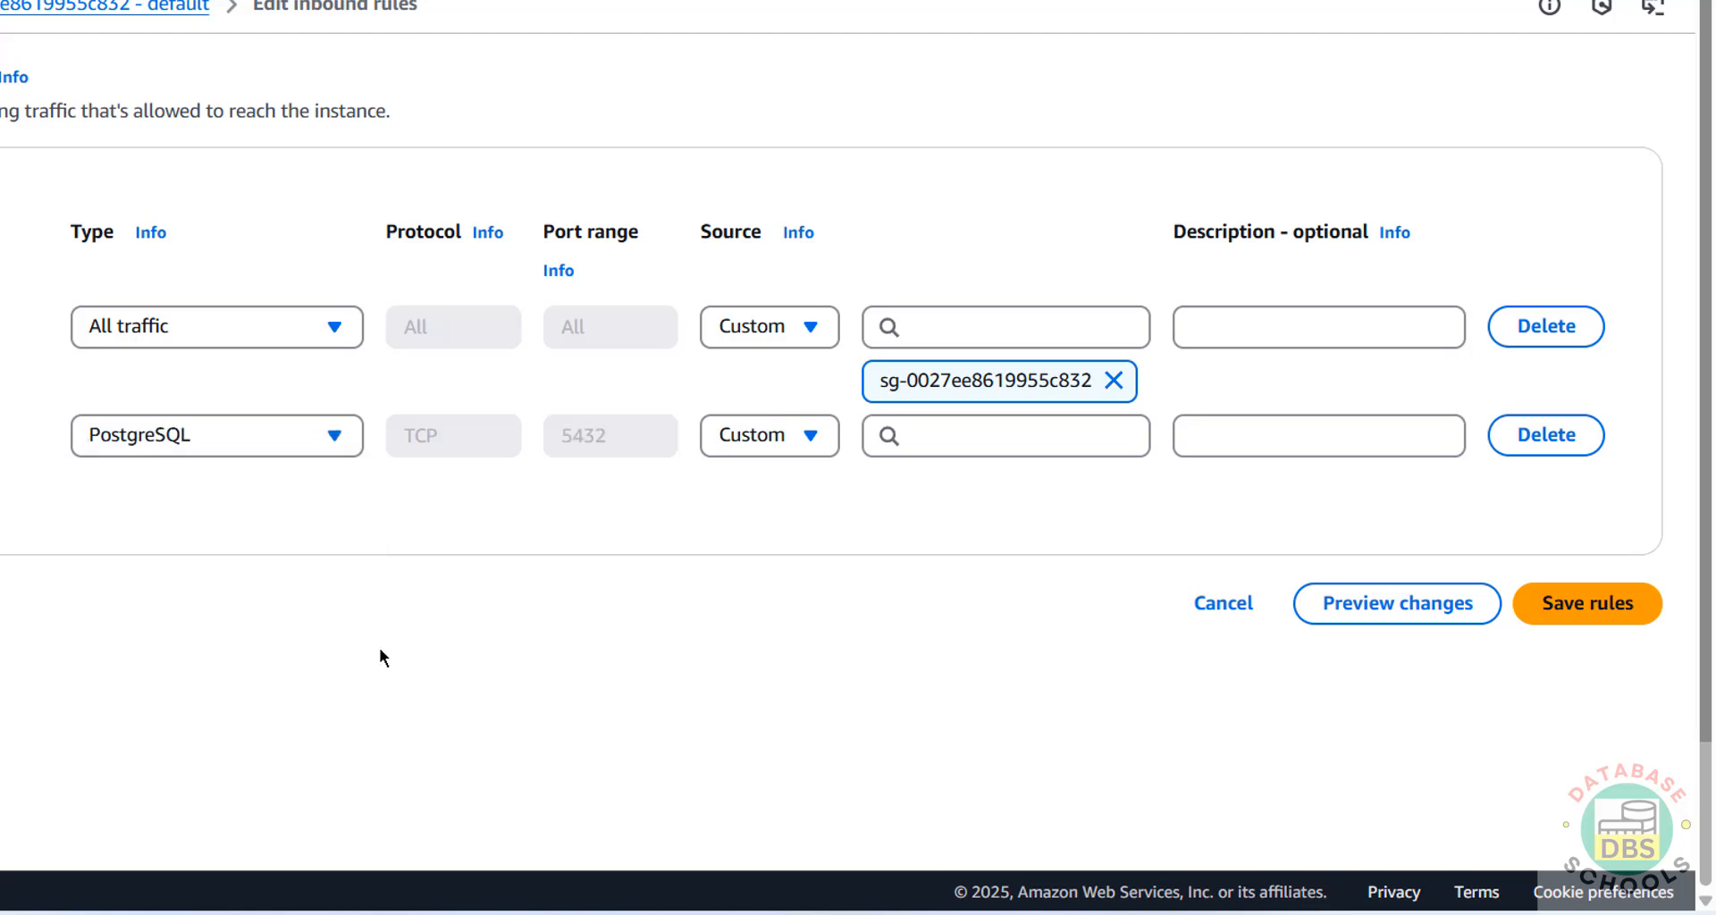
{"action": "left_click", "coordinate": [768, 436]}
{"action": "left_click", "coordinate": [773, 619]}
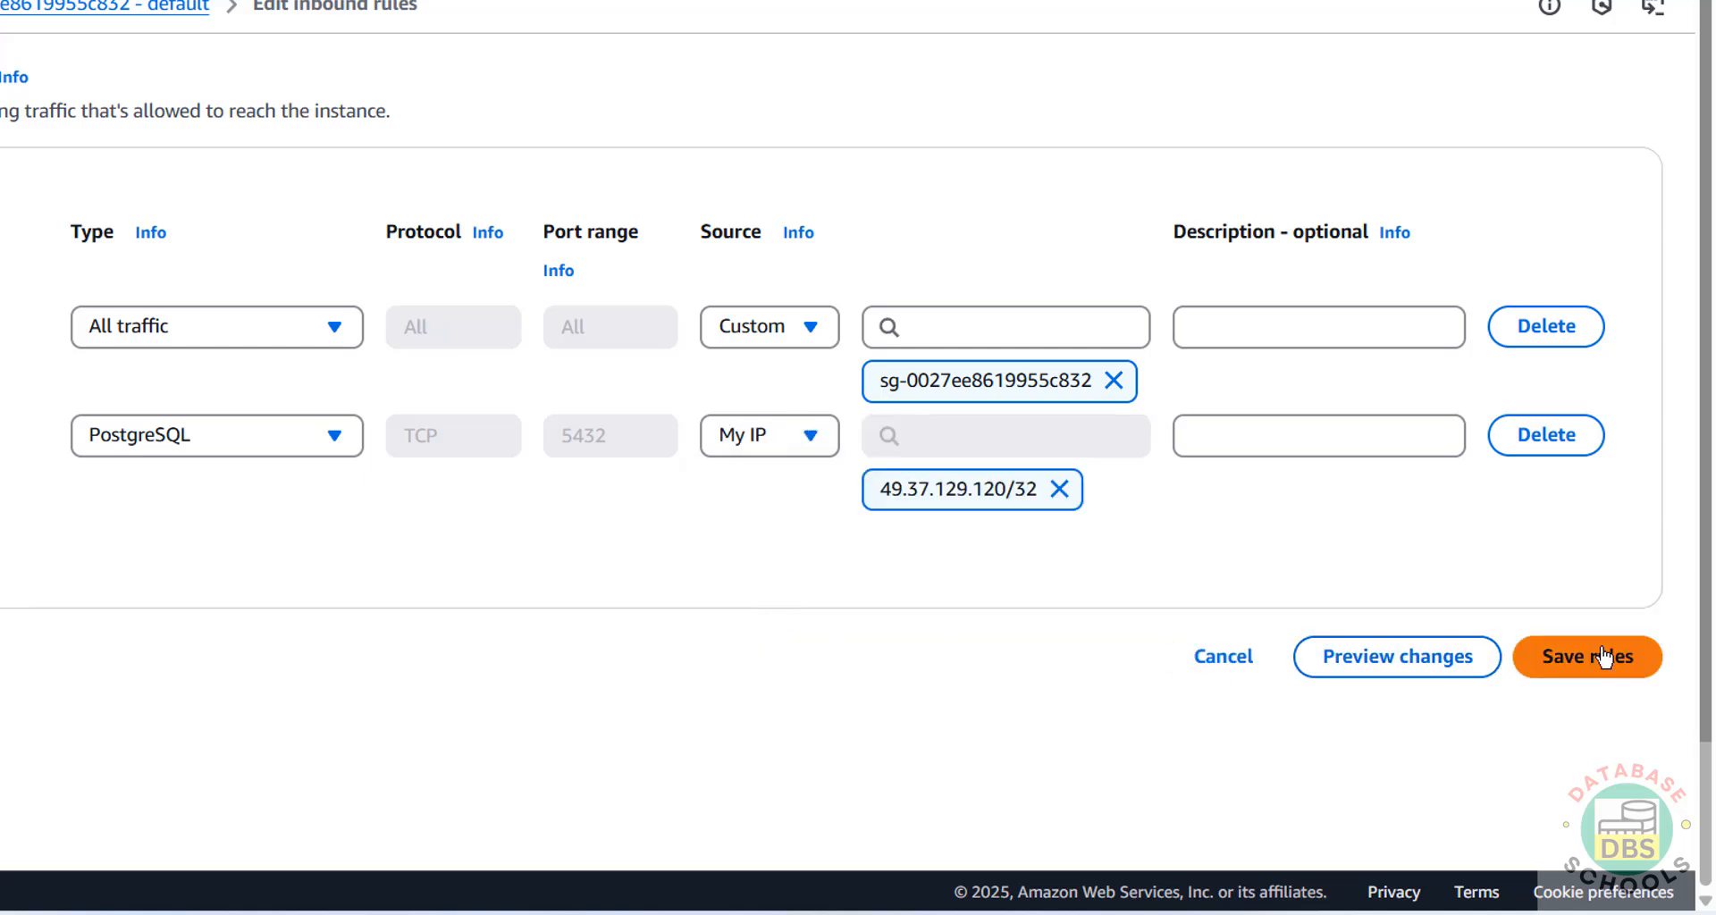
{"action": "left_click", "coordinate": [770, 453]}
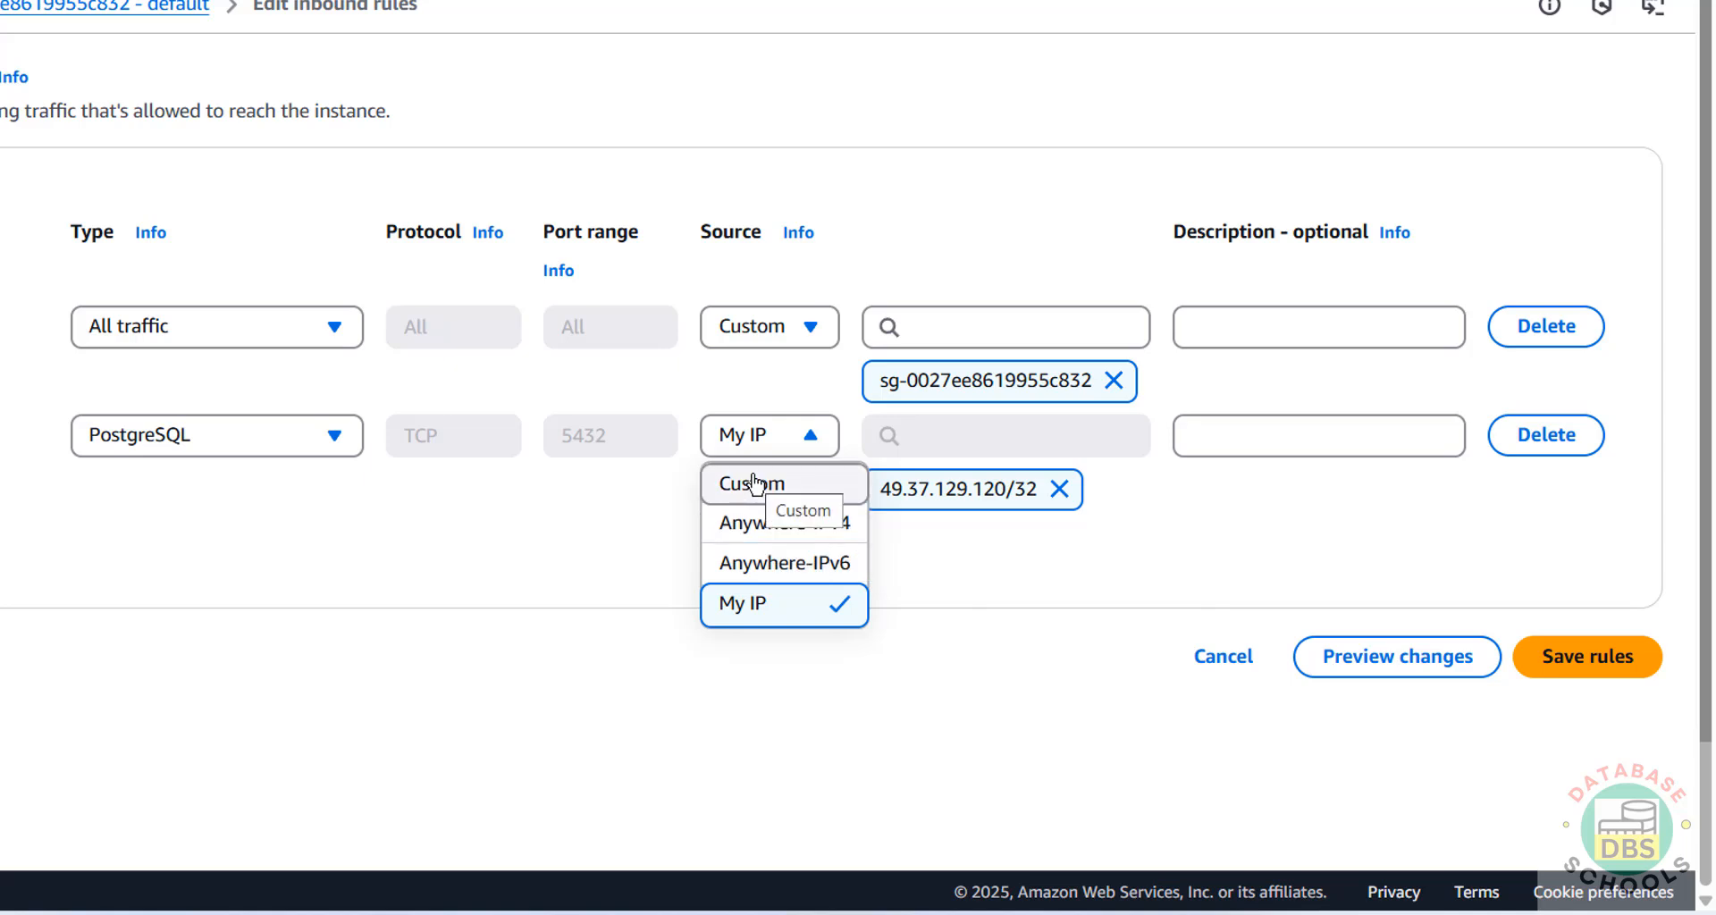
{"action": "left_click", "coordinate": [1005, 579]}
{"action": "left_click", "coordinate": [1571, 647]}
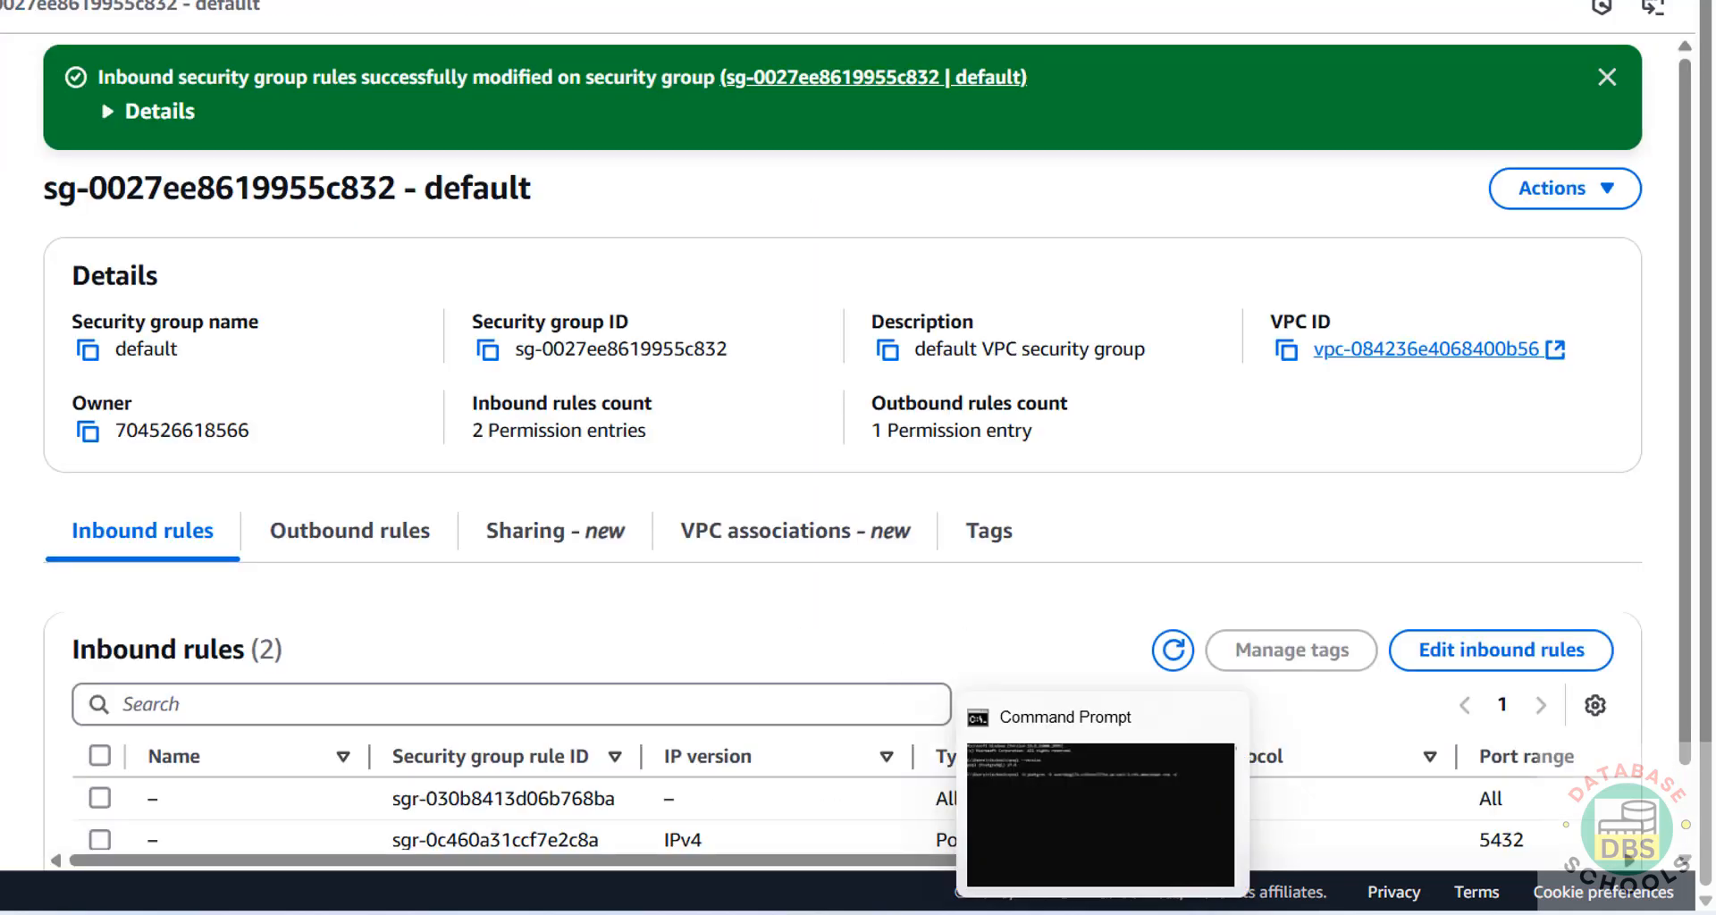
{"action": "left_click", "coordinate": [1073, 913]}
Retype the postgres password in the awsrds174 registration, save it, and expand the new server.
{"action": "left_click", "coordinate": [635, 386]}
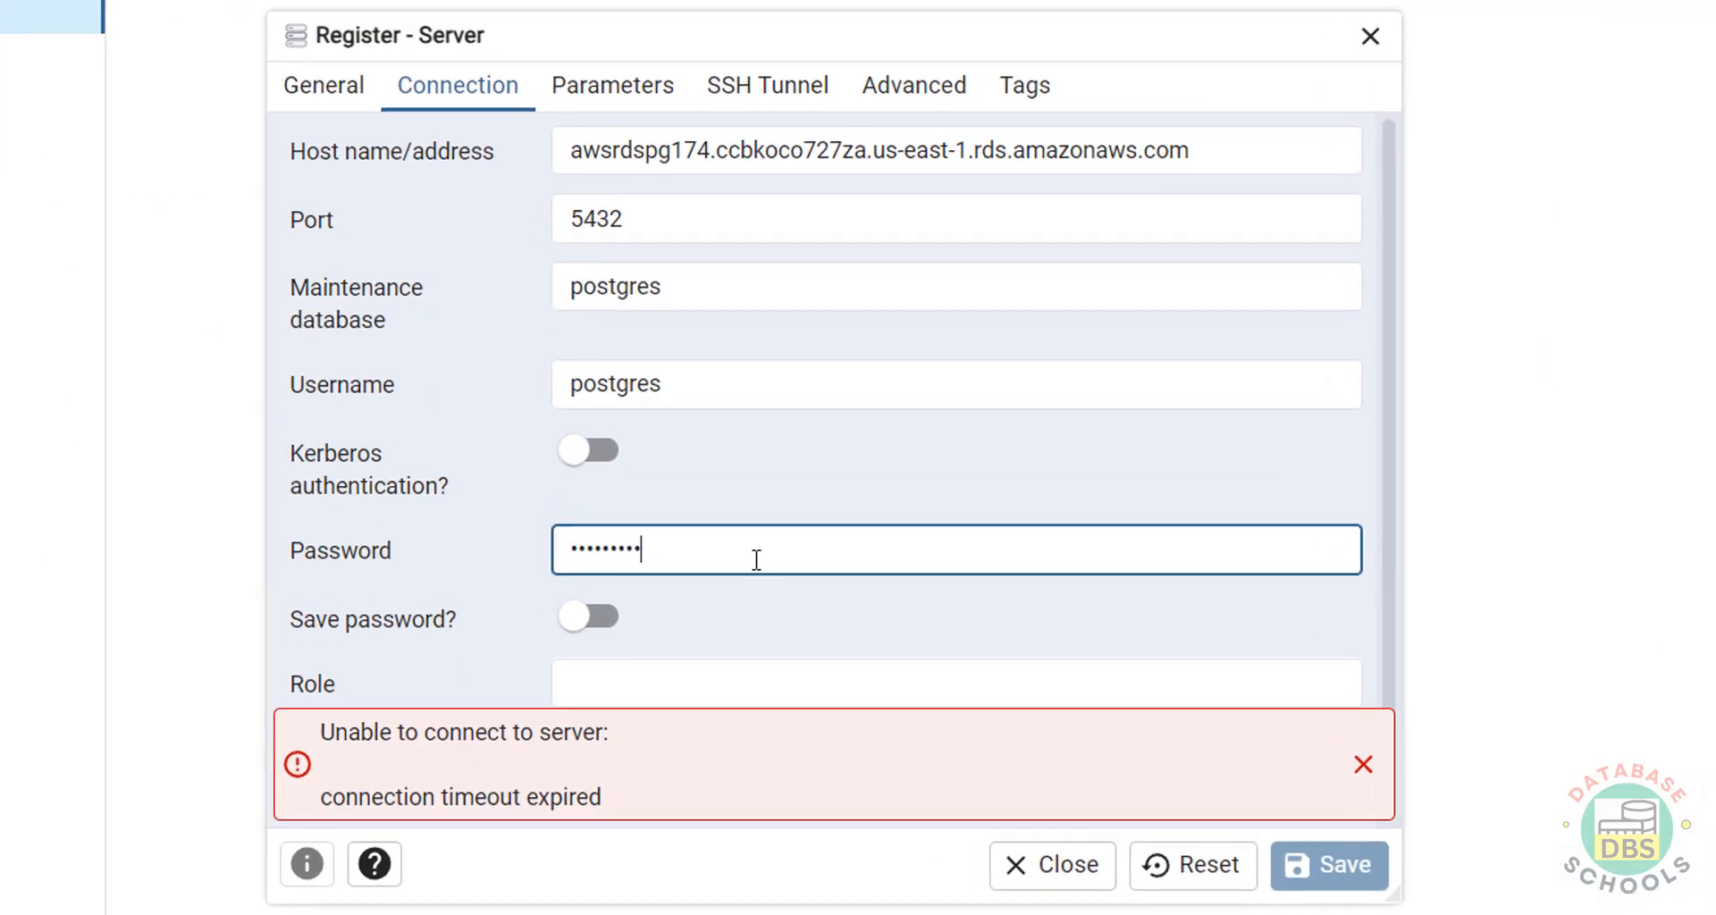
{"action": "left_click_drag", "start_coordinate": [634, 387], "coordinate": [325, 376]}
{"action": "type", "text": "*****"}
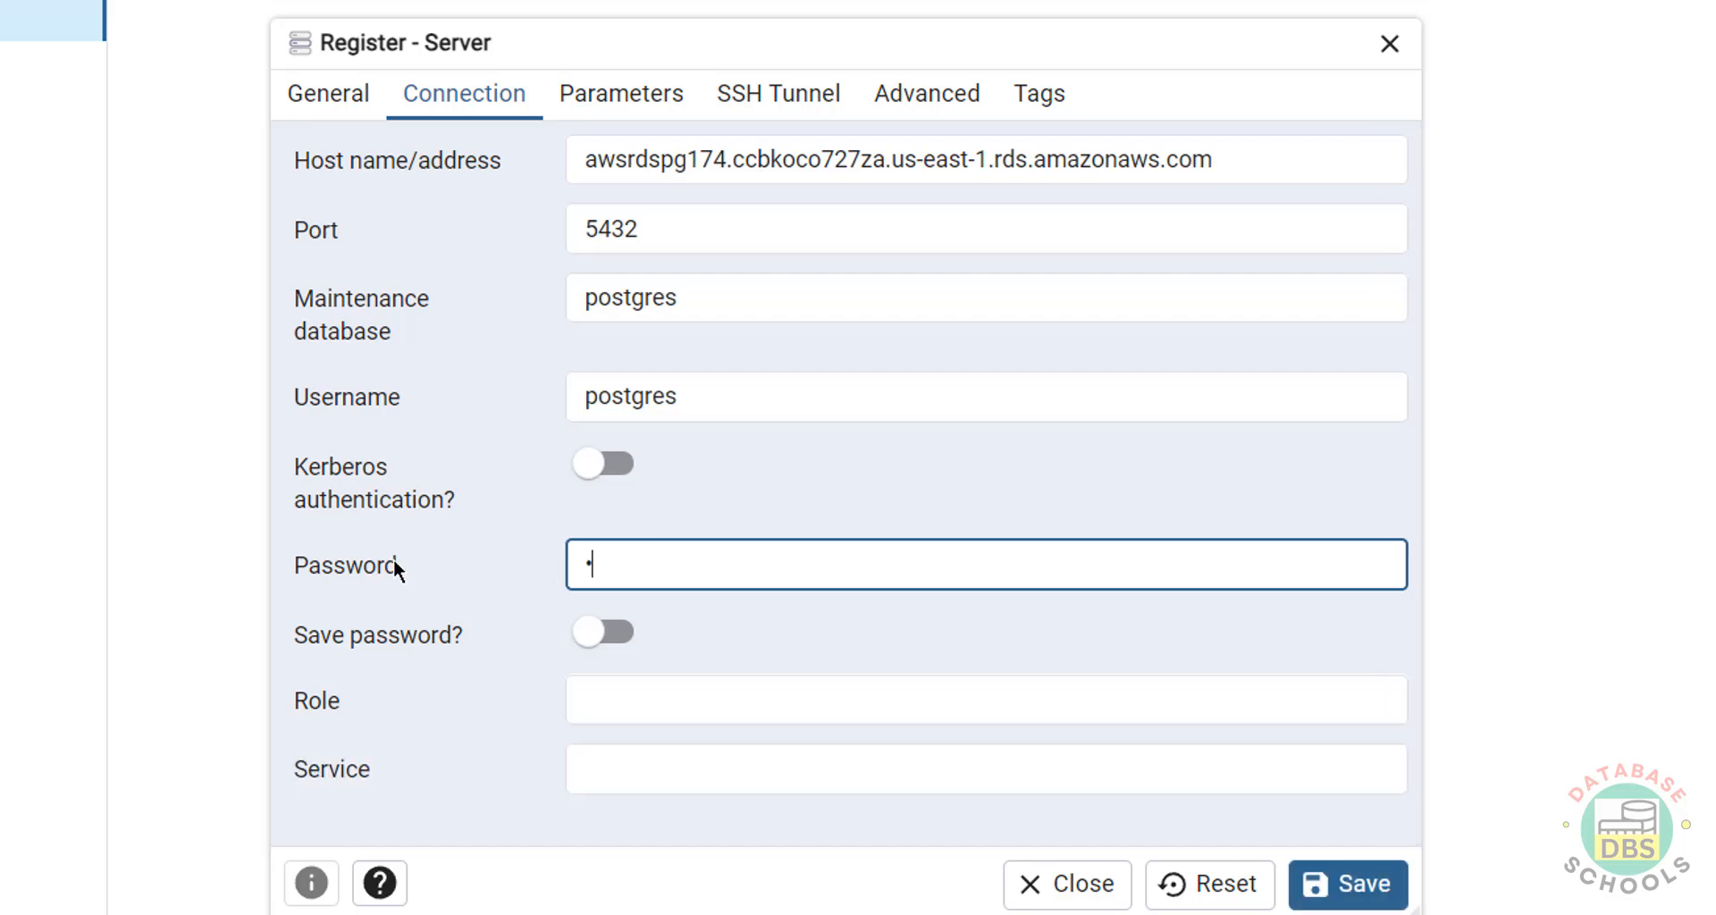
{"action": "type", "text": "****"}
{"action": "left_click", "coordinate": [1345, 881]}
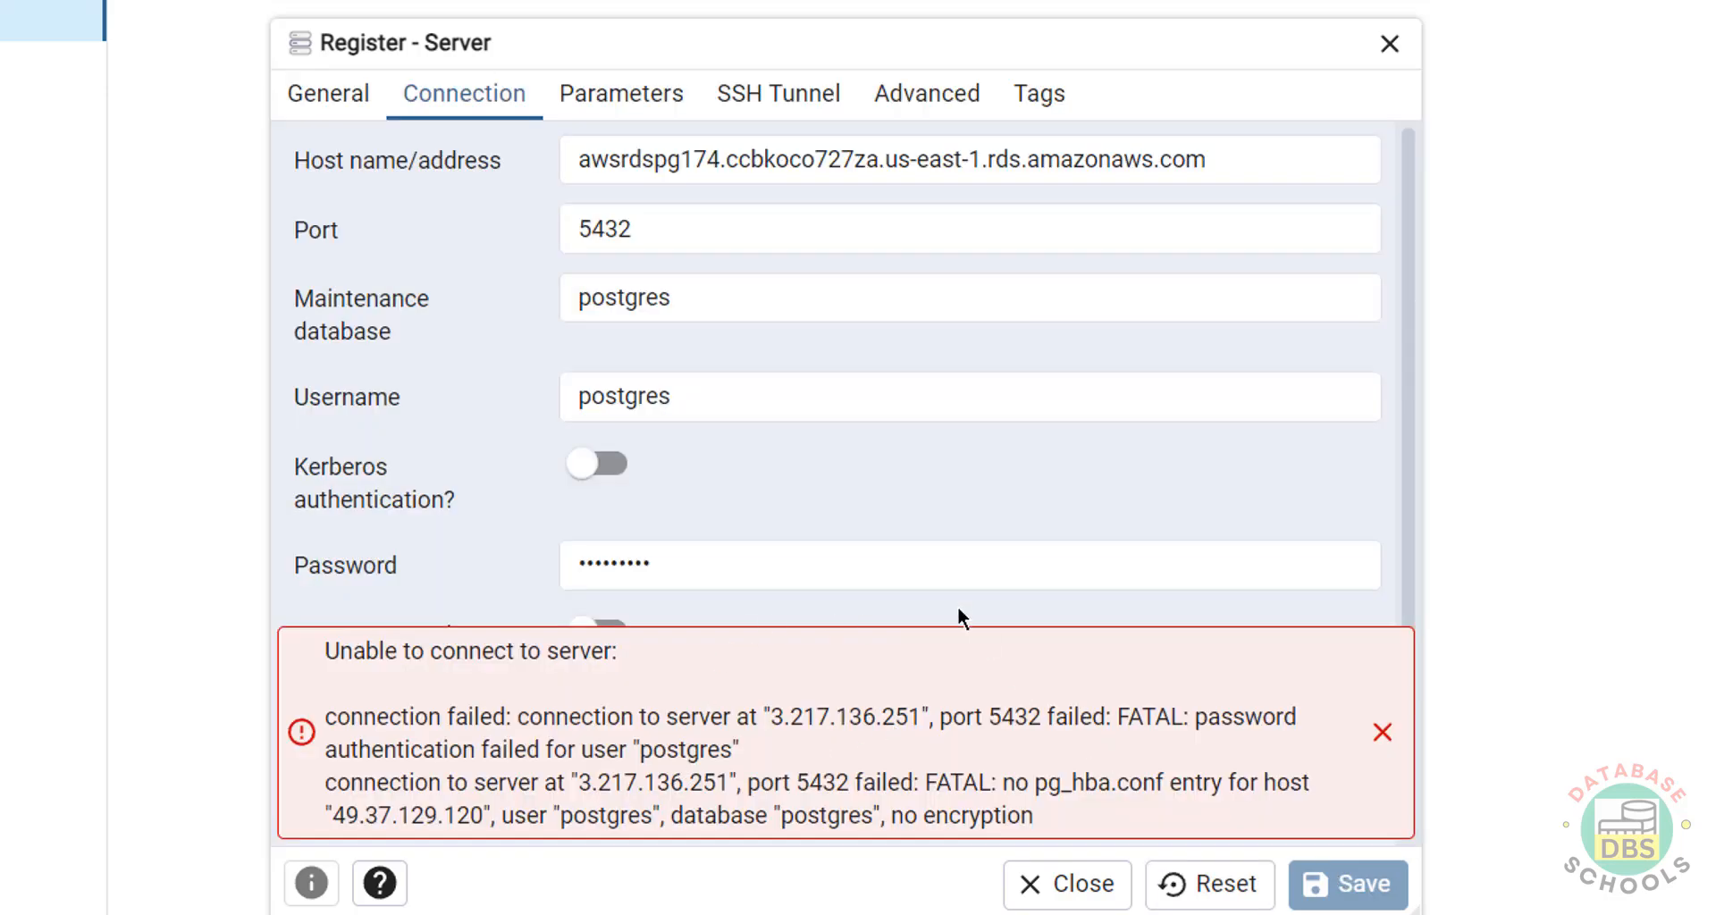
{"action": "left_click", "coordinate": [838, 565]}
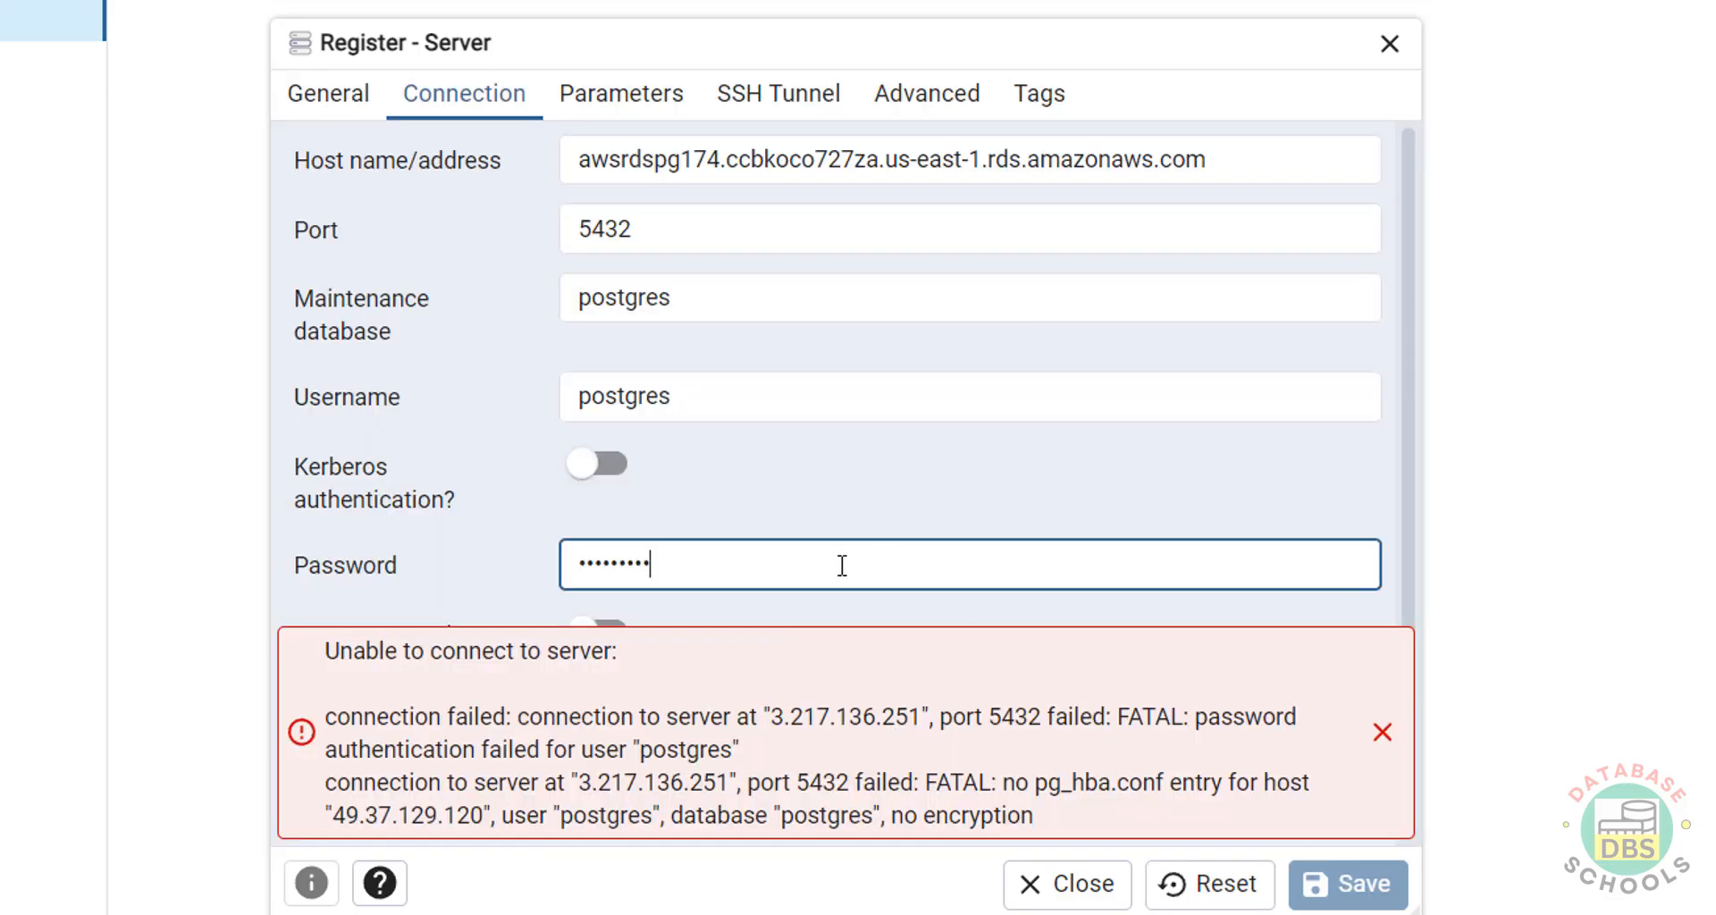
{"action": "key", "text": "ctrl+a"}
{"action": "type", "text": "*****"}
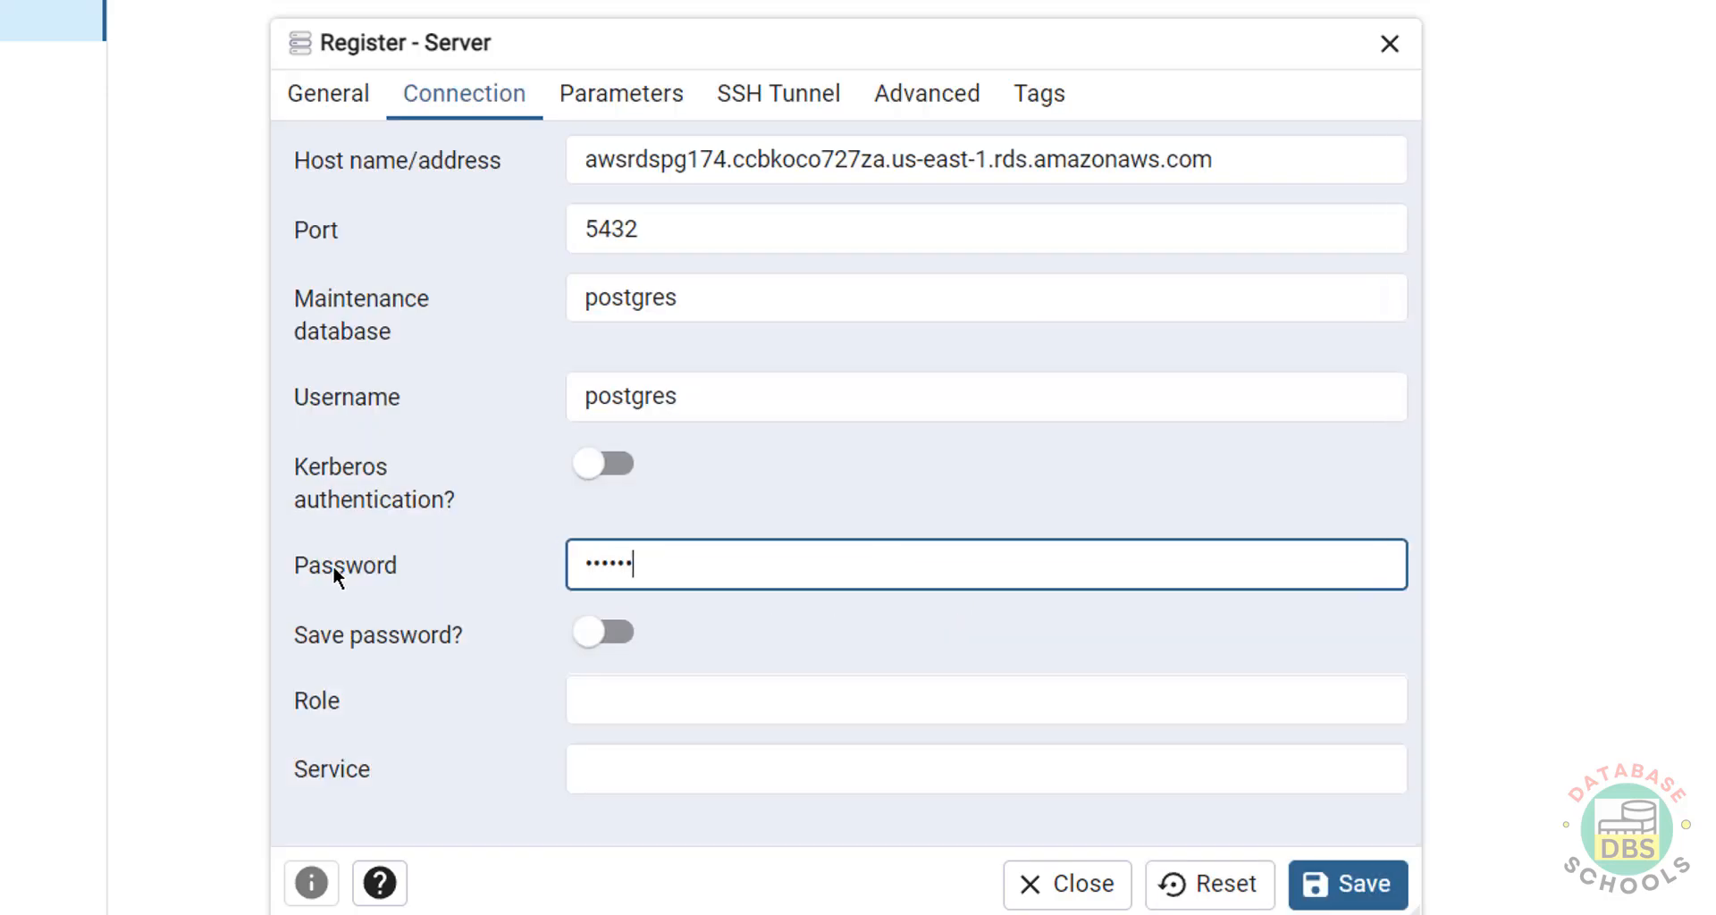
{"action": "type", "text": "****"}
{"action": "left_click", "coordinate": [1332, 880]}
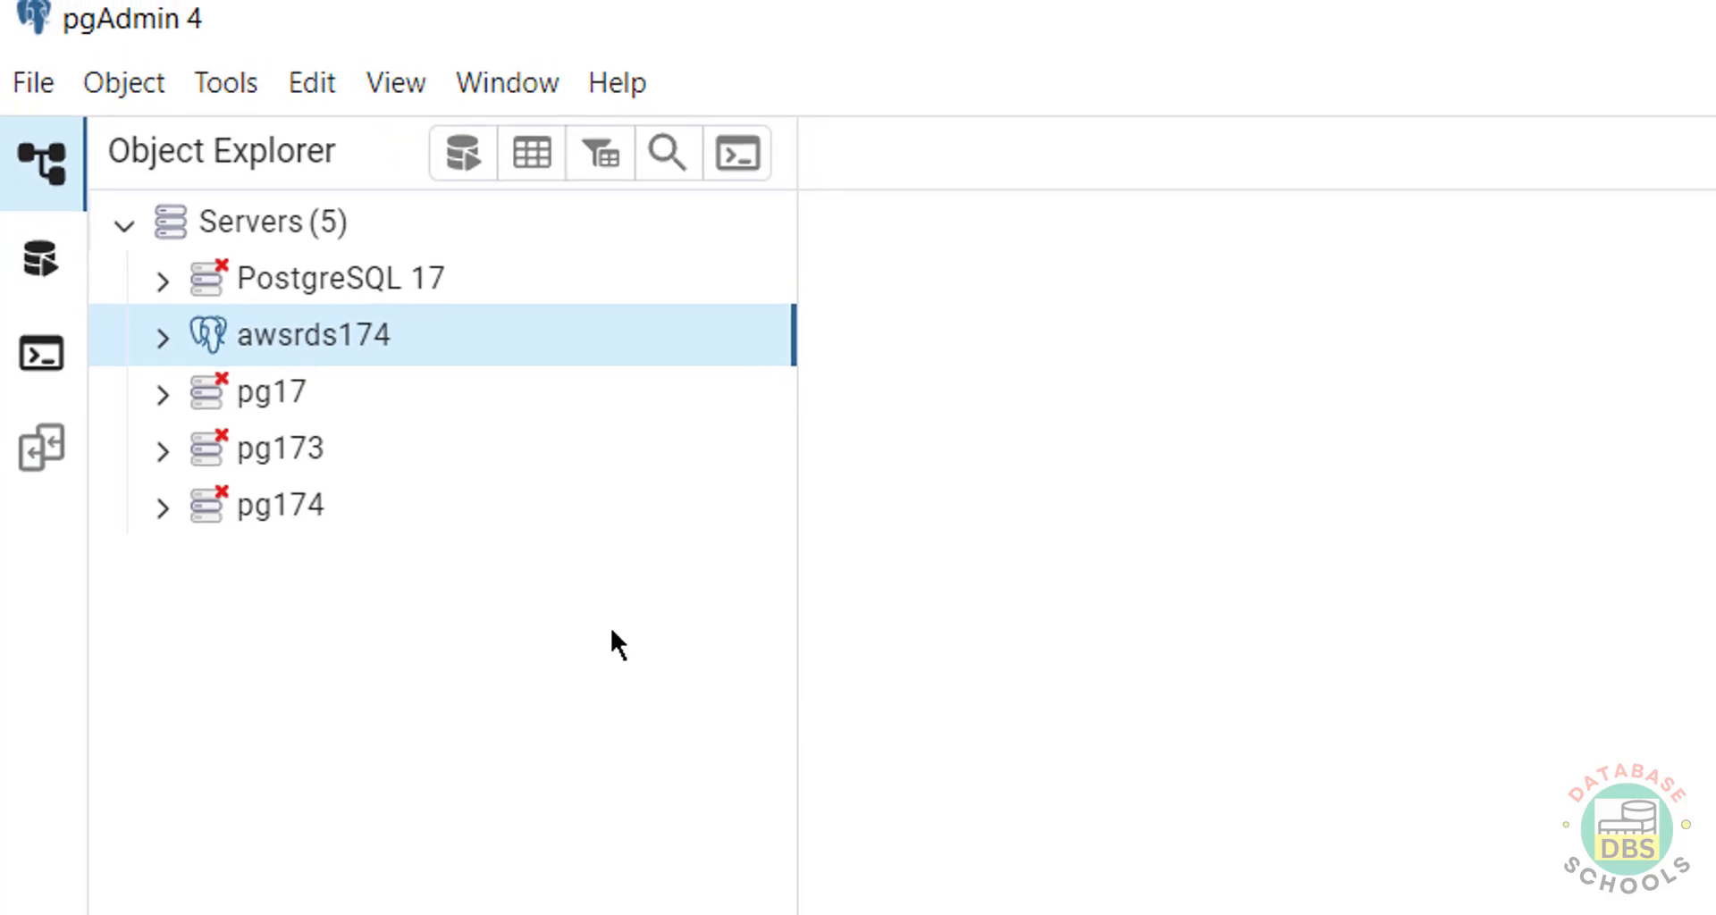
{"action": "left_click", "coordinate": [173, 334]}
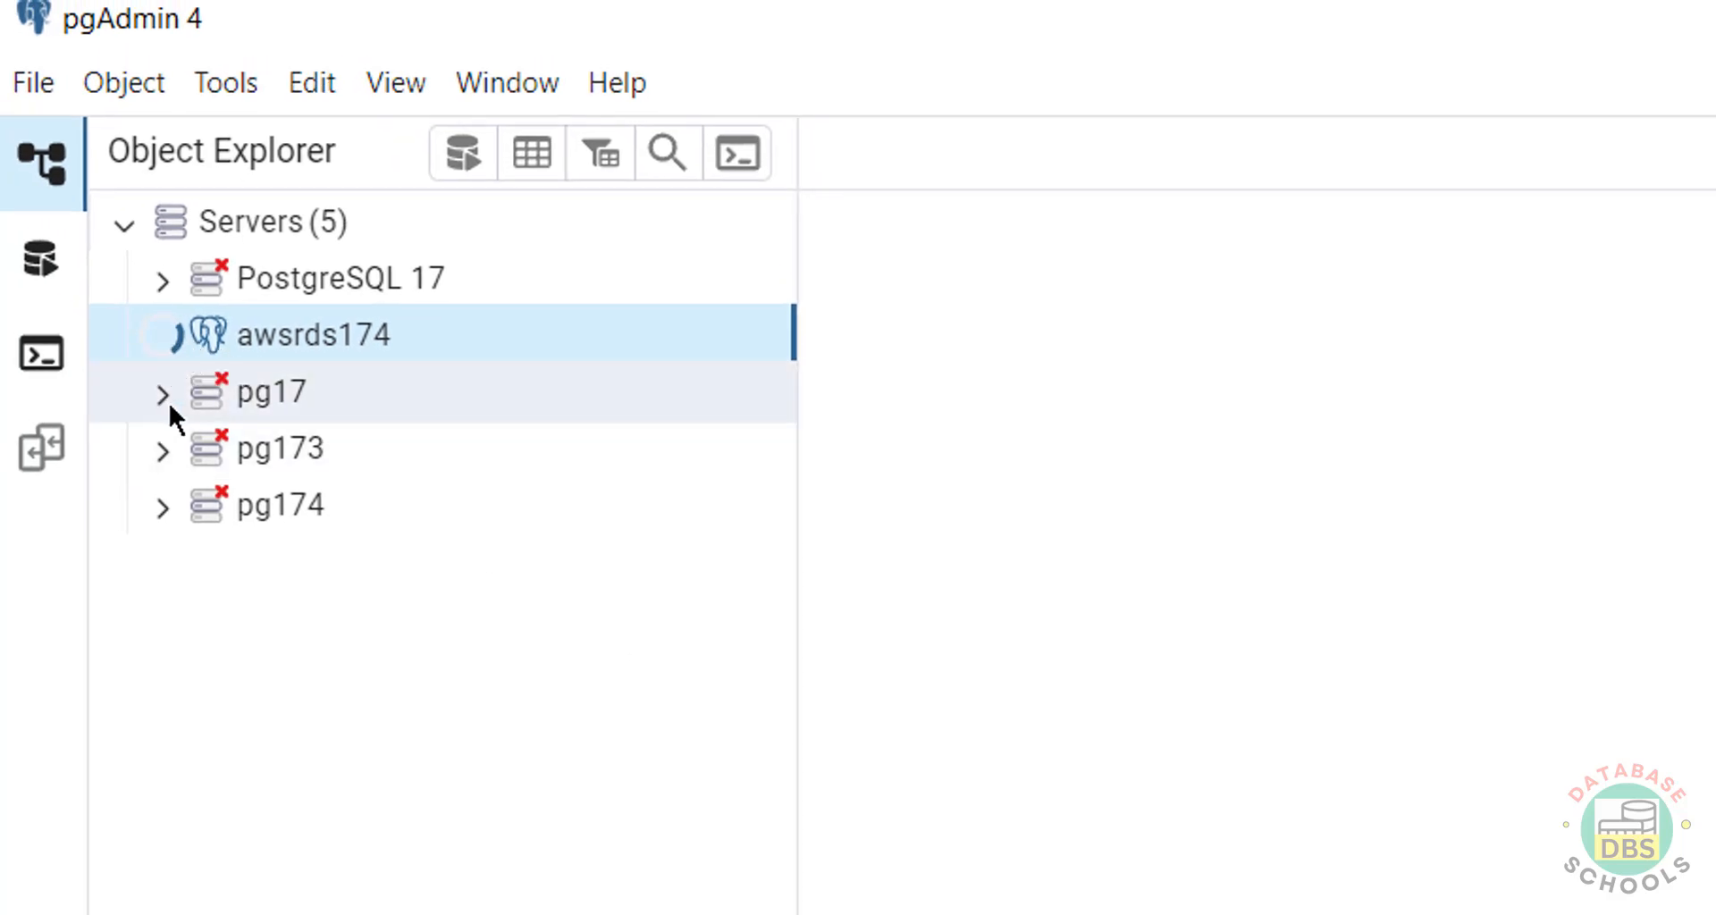
Finish the psql command with -d postgres, log in with the password, and type select version().
{"action": "left_click", "coordinate": [201, 394]}
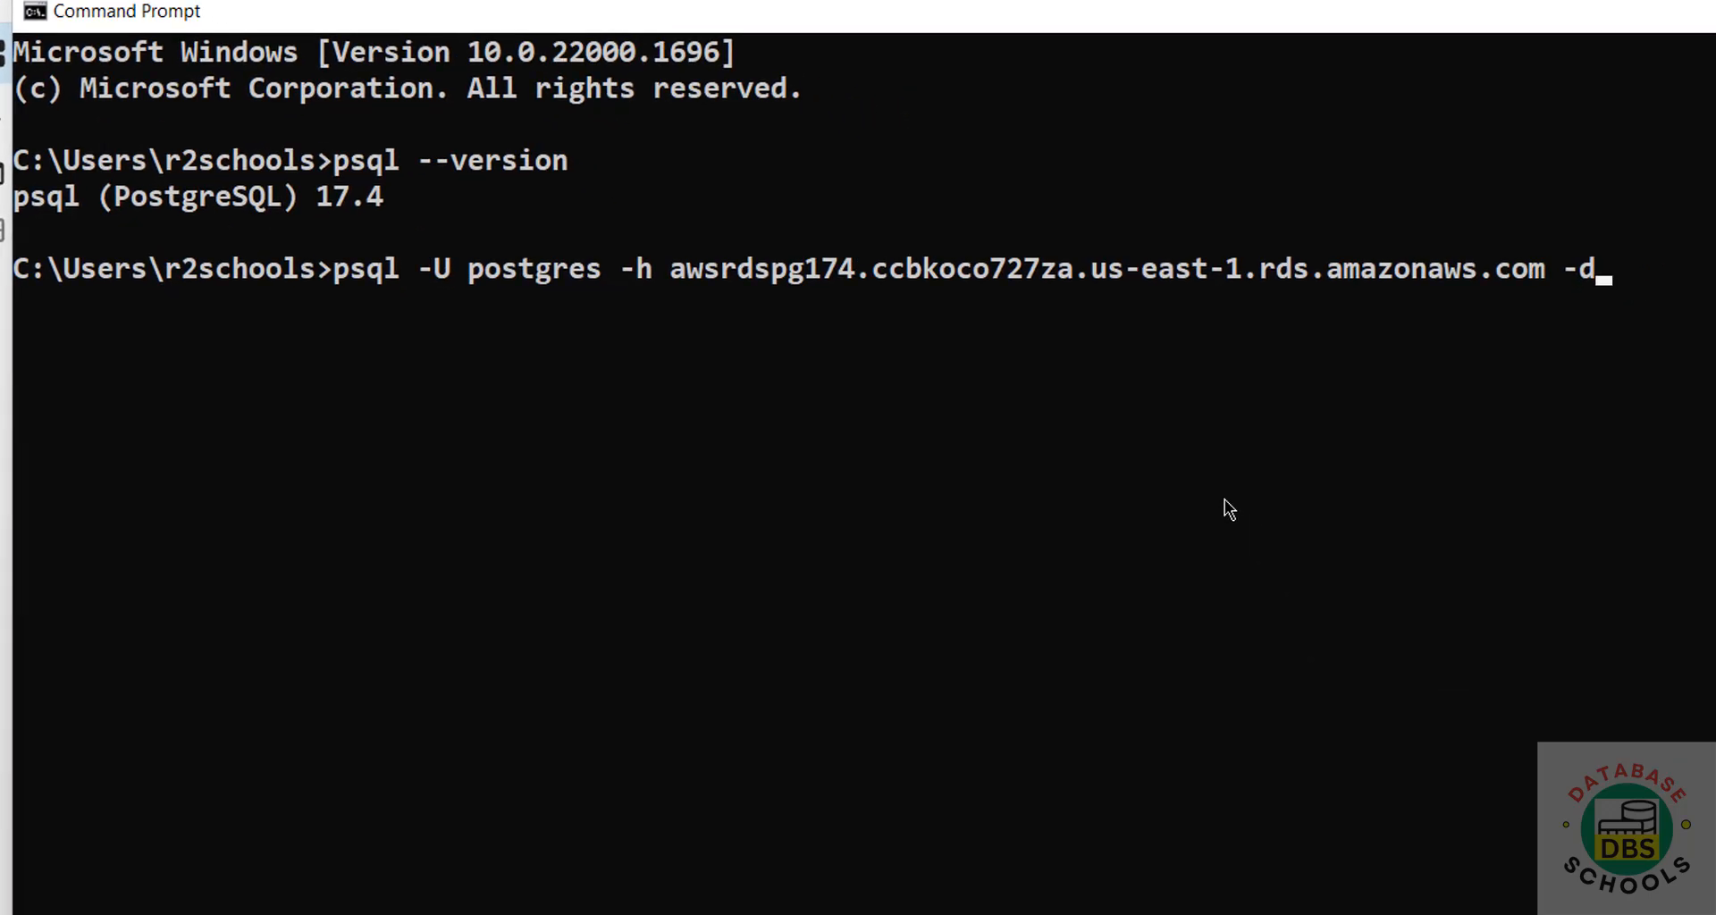
{"action": "type", "text": "postgres"}
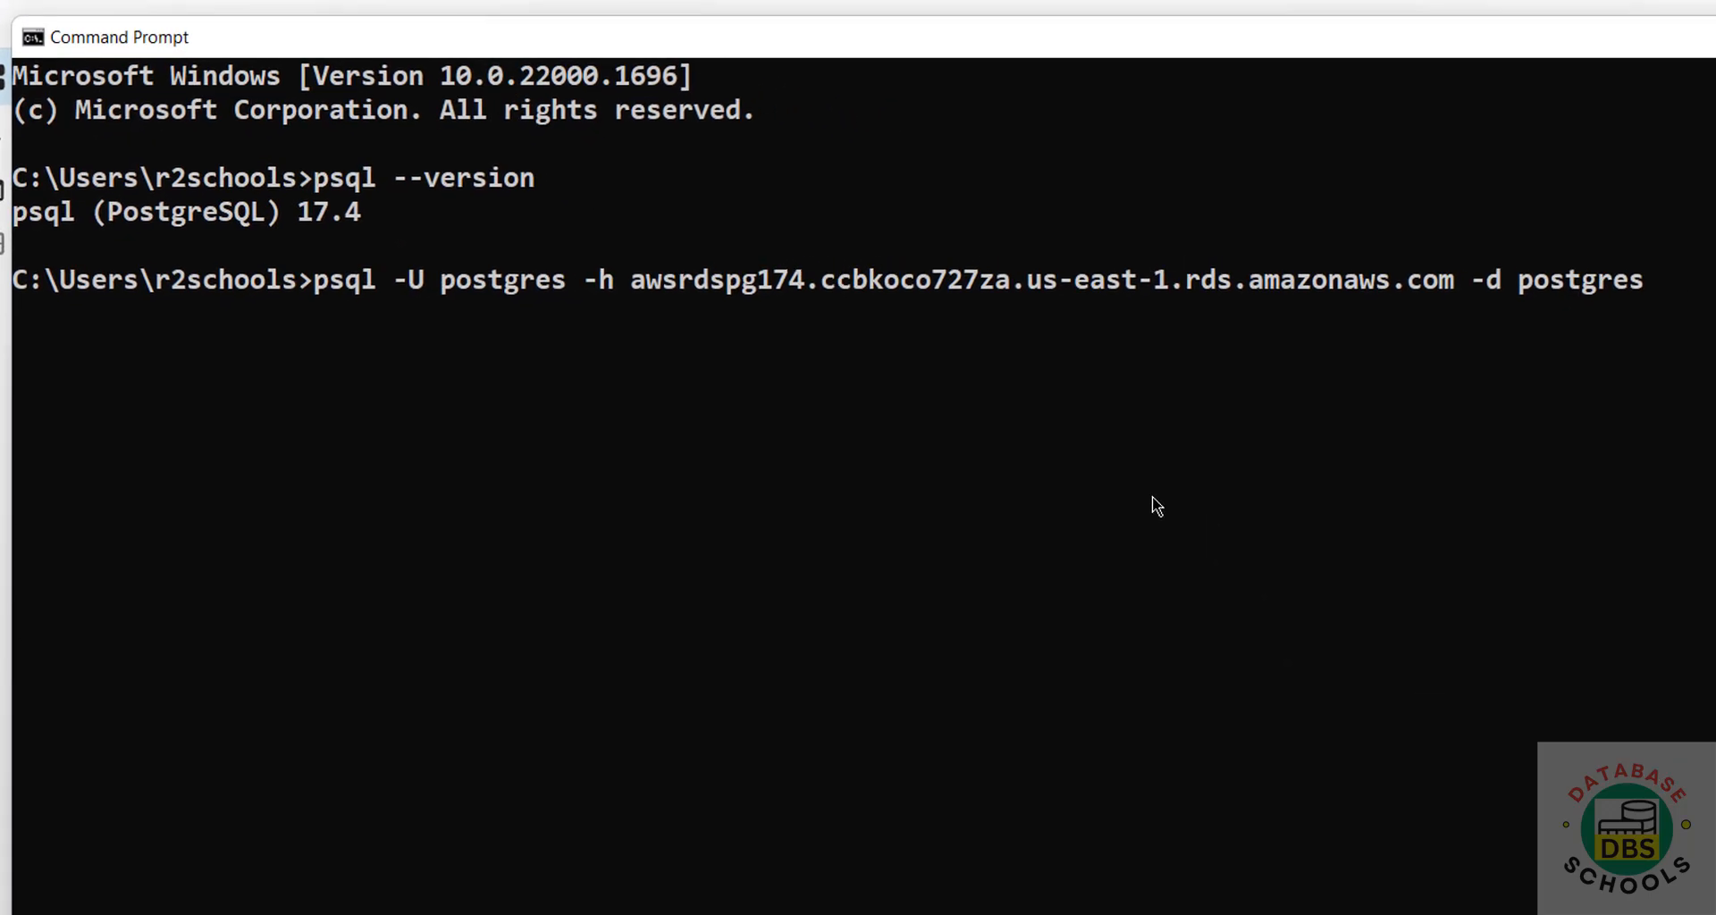
{"action": "key", "text": "Return"}
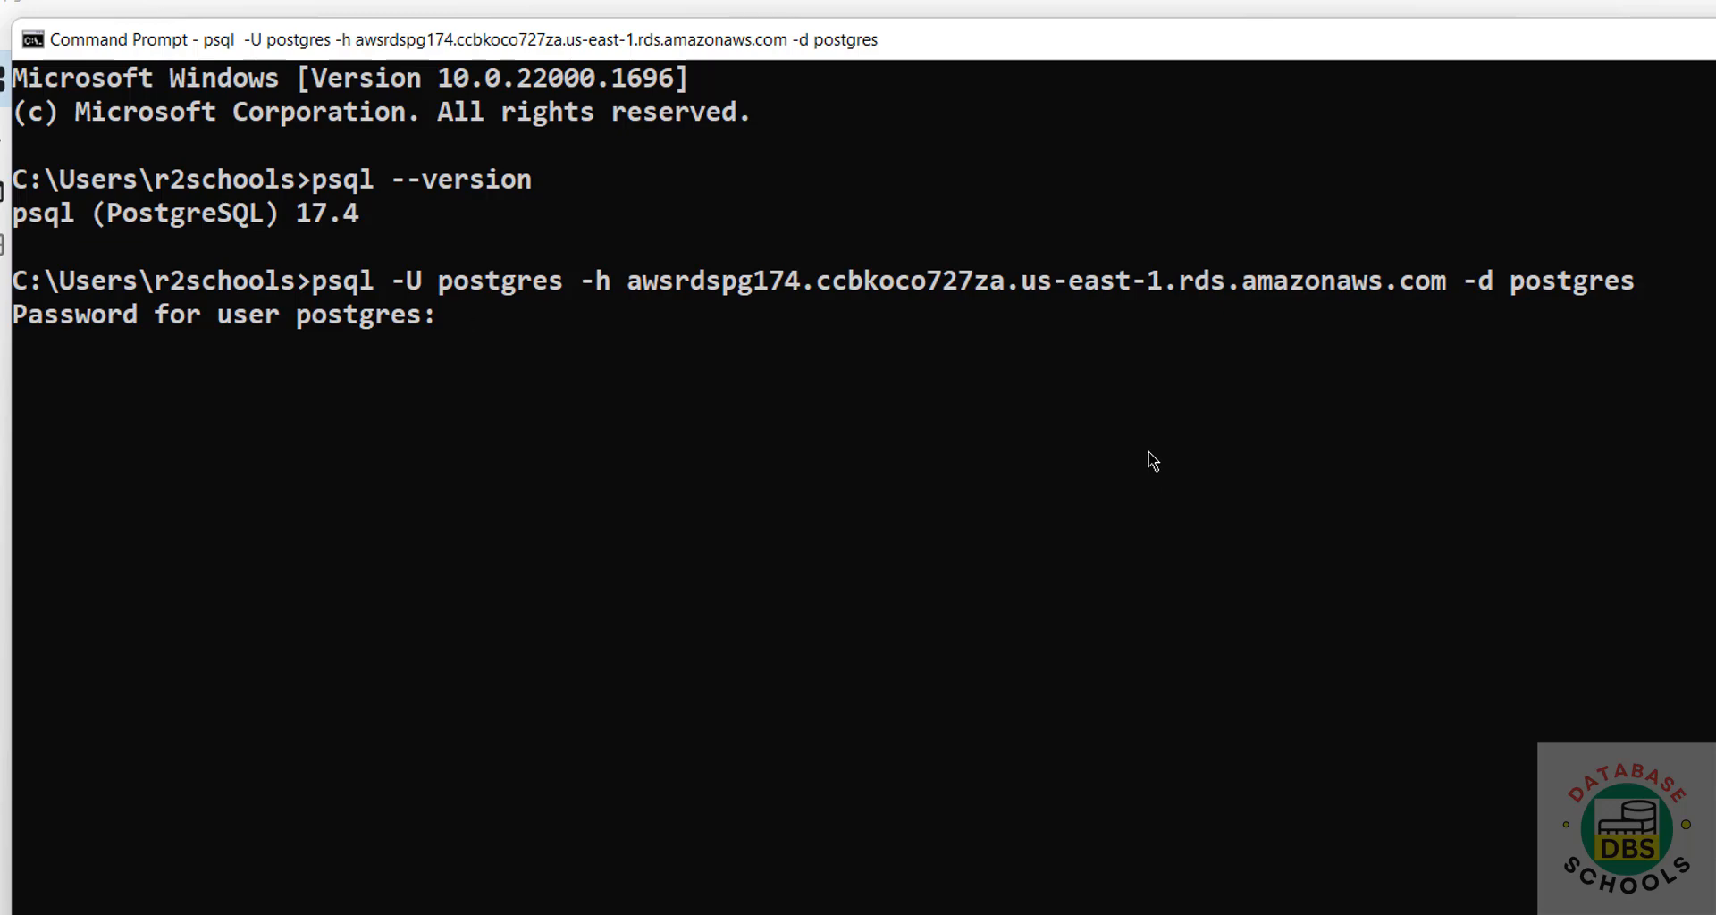
{"action": "key", "text": "Return"}
{"action": "type", "text": "s"}
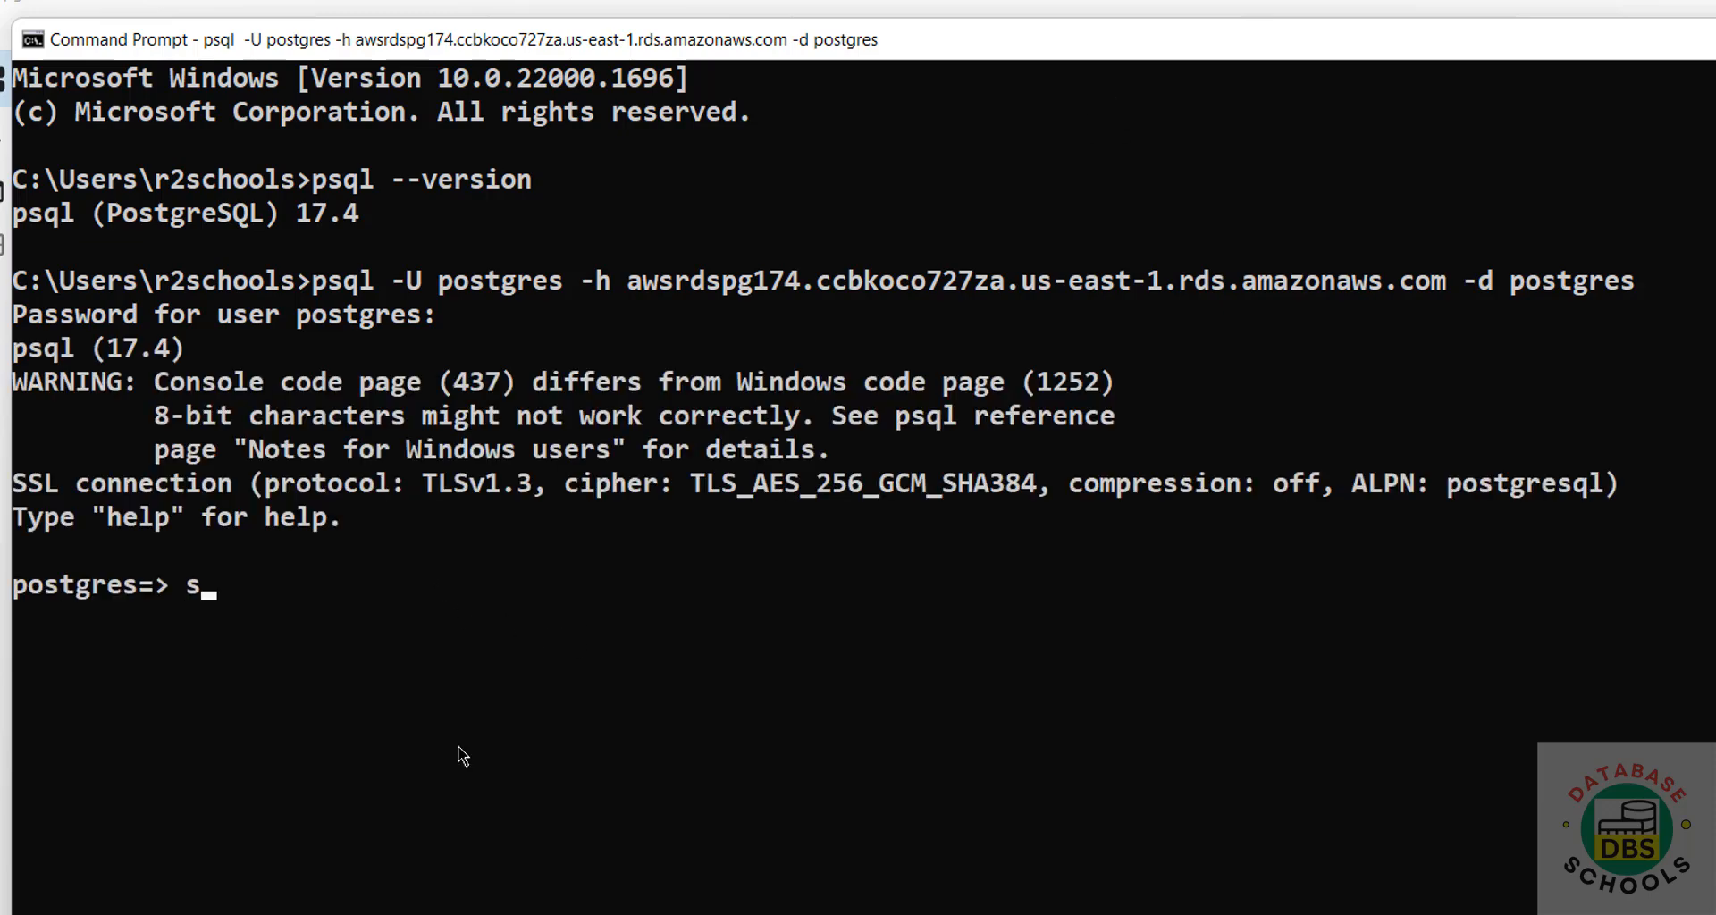
{"action": "type", "text": "elect version("}
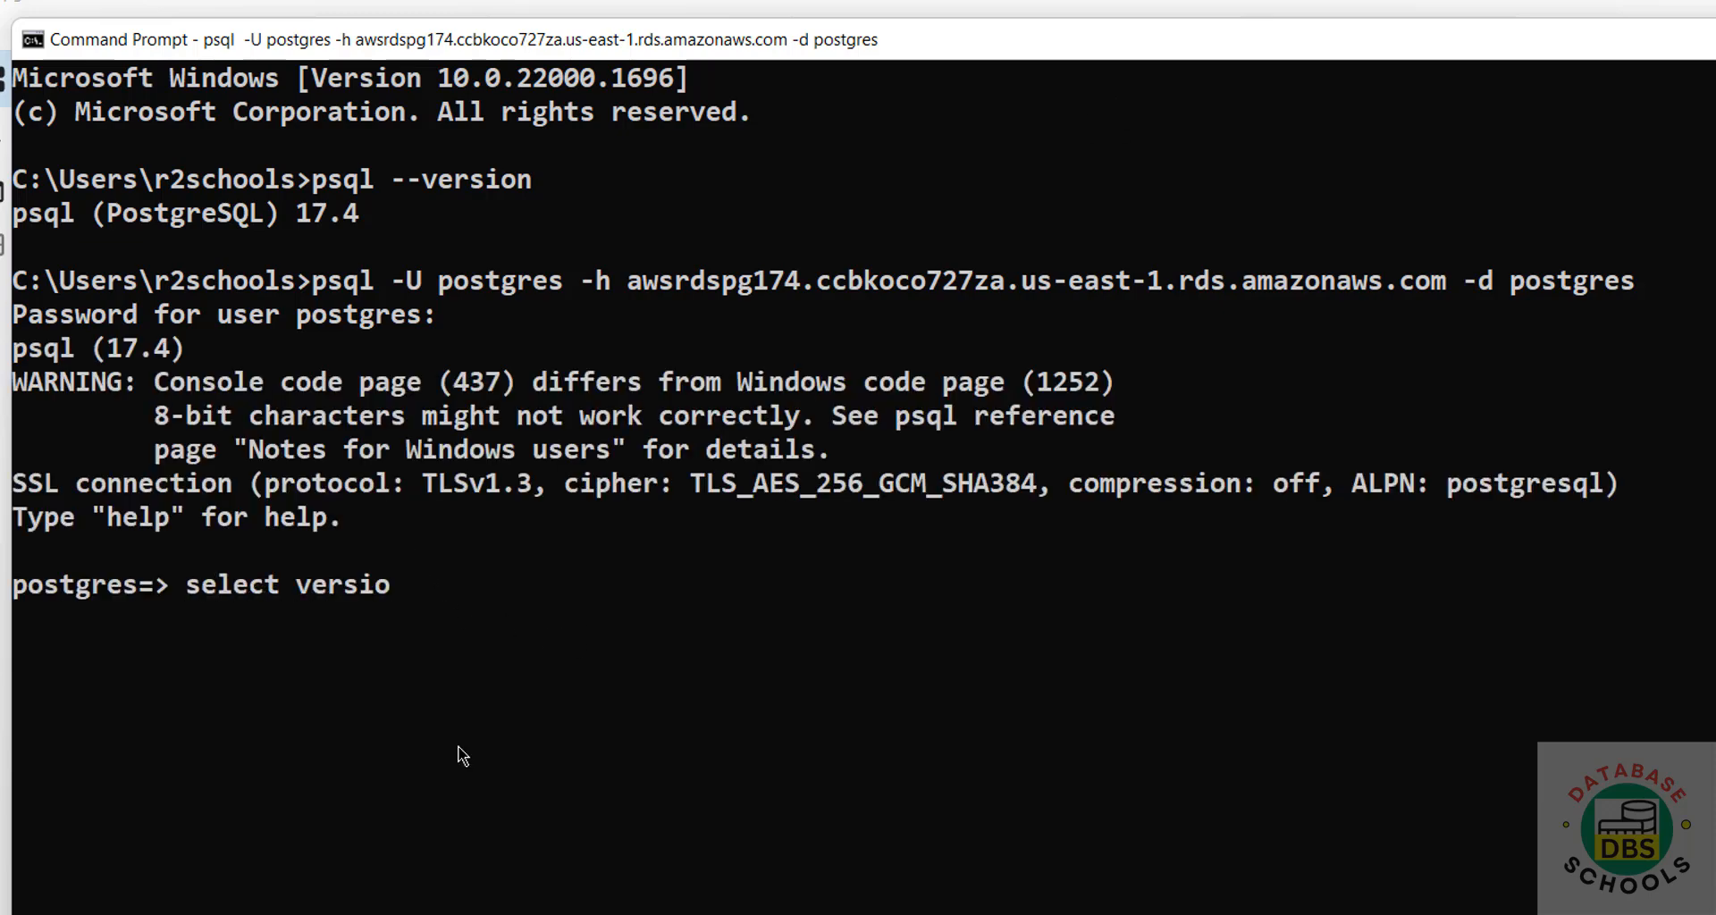
{"action": "type", "text": ")"}
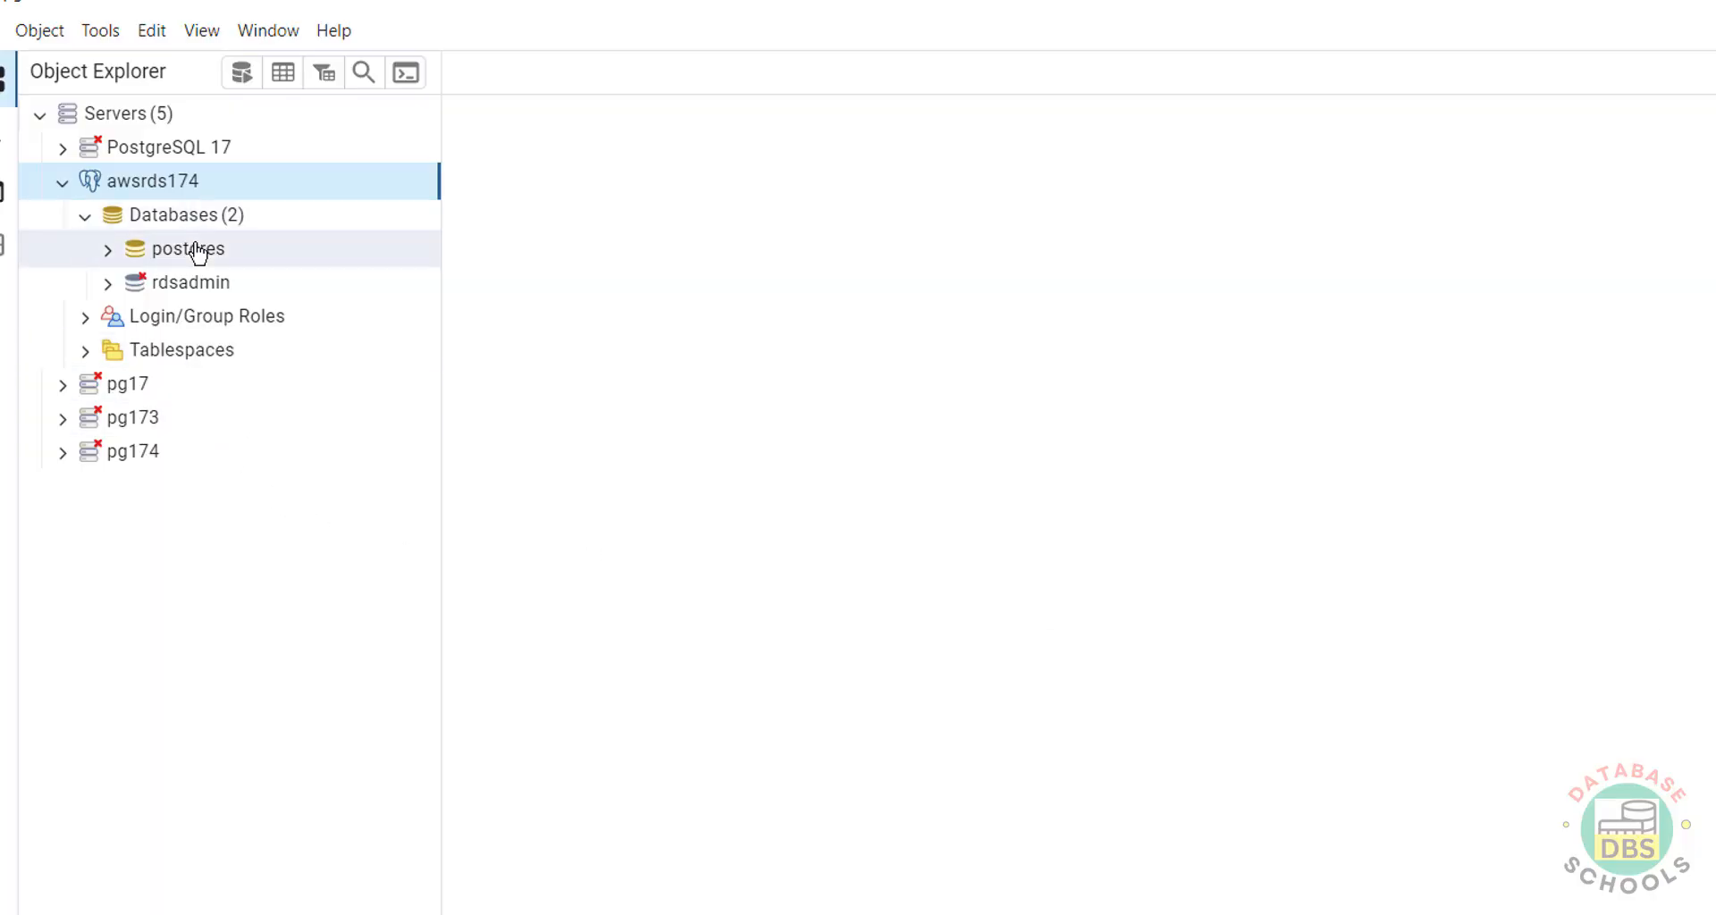
Open a Query Tool on the postgres database and run select version().
{"action": "right_click", "coordinate": [196, 245]}
{"action": "left_click", "coordinate": [927, 323]}
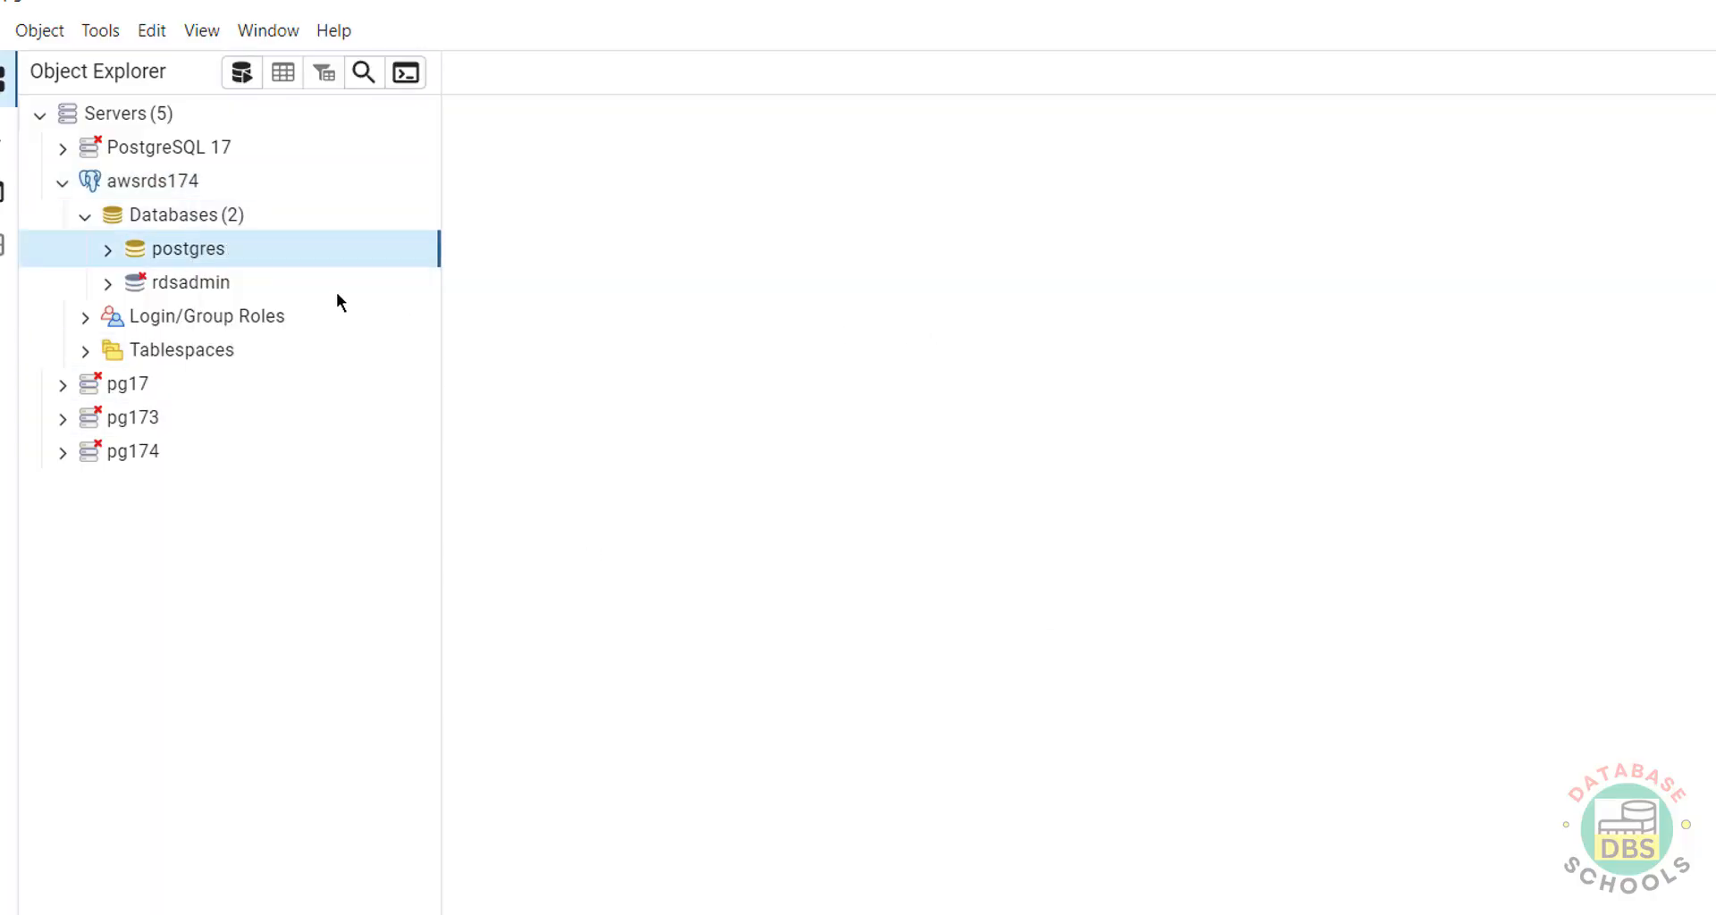
{"action": "right_click", "coordinate": [184, 255]}
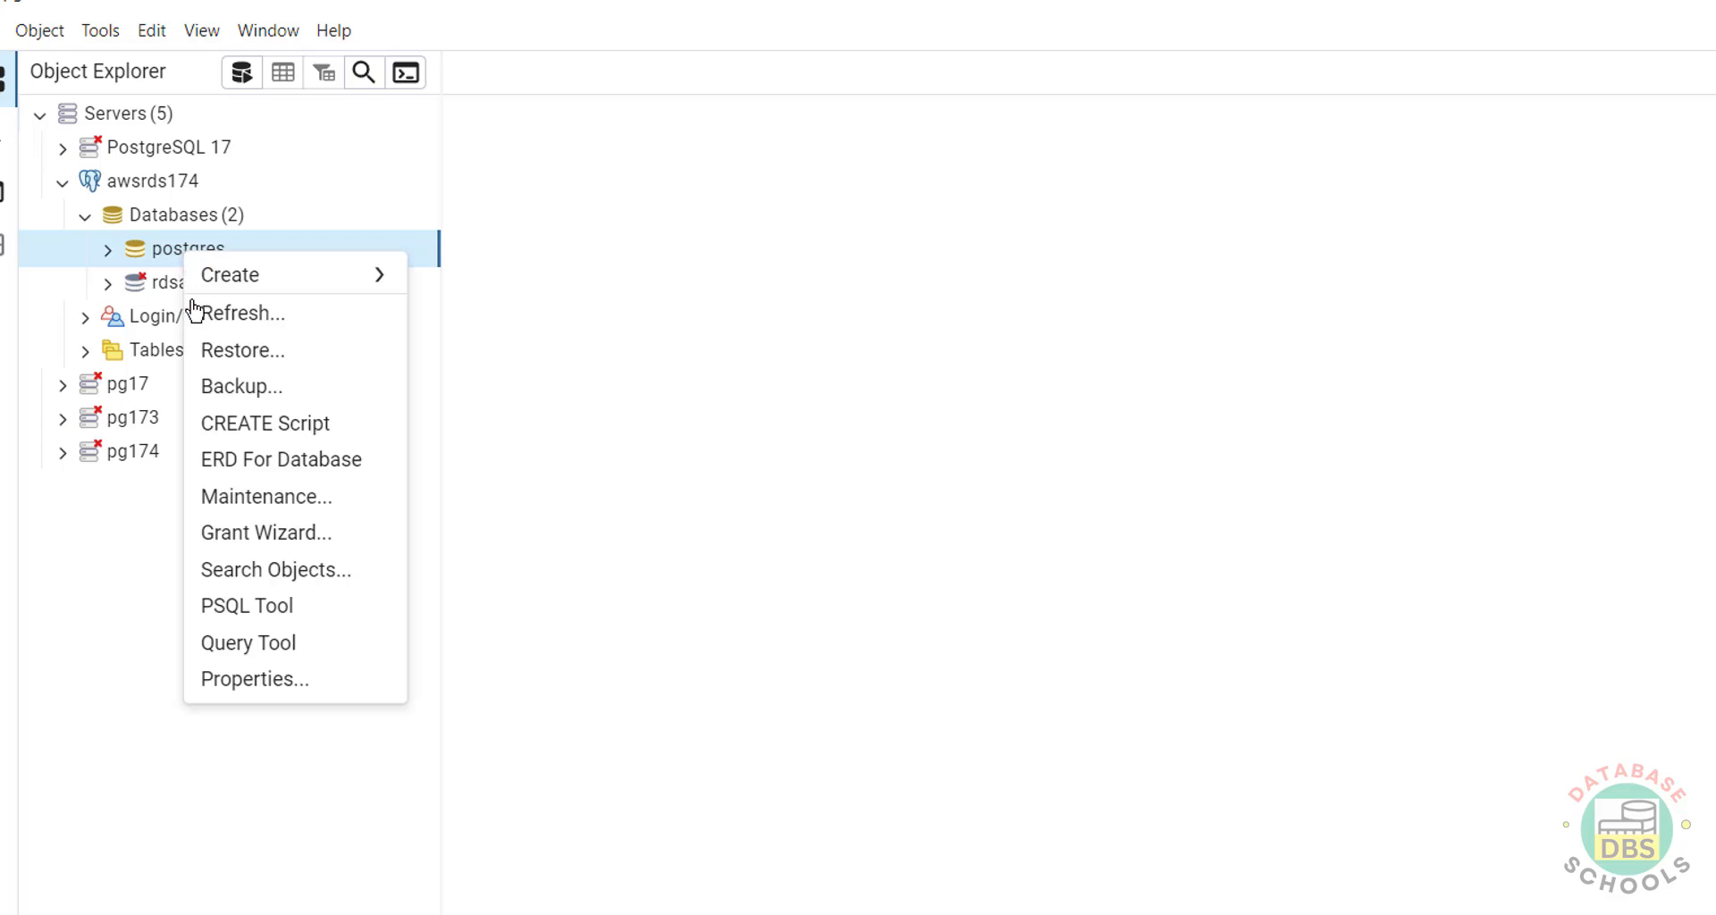
{"action": "left_click", "coordinate": [246, 644]}
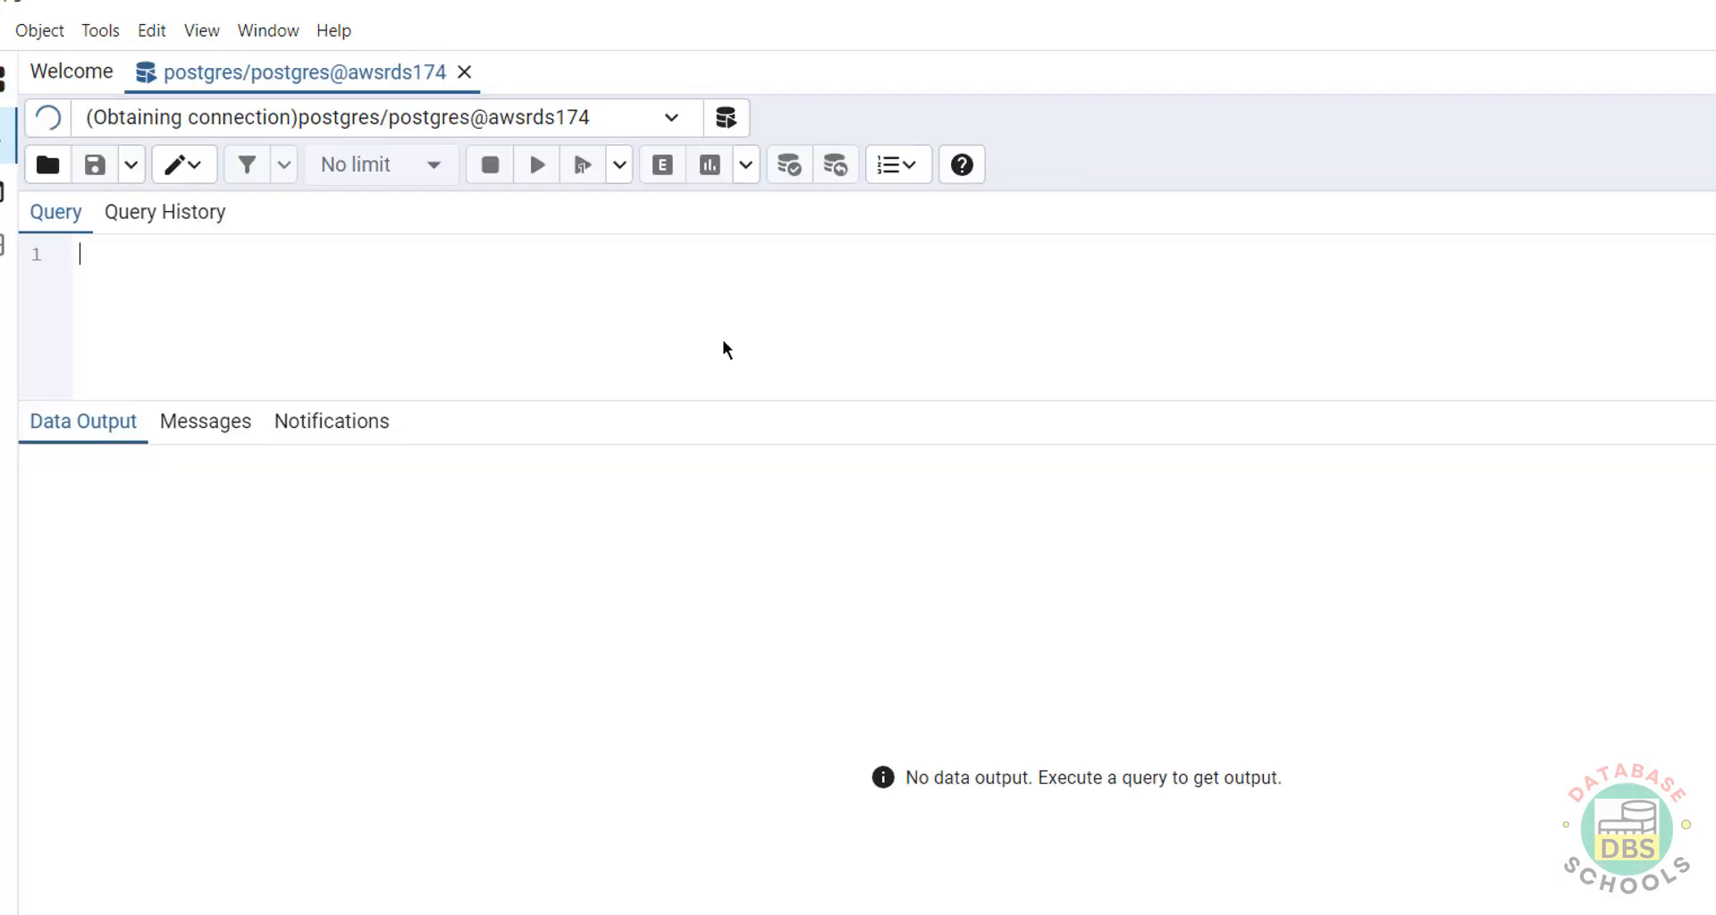
{"action": "type", "text": "sele"}
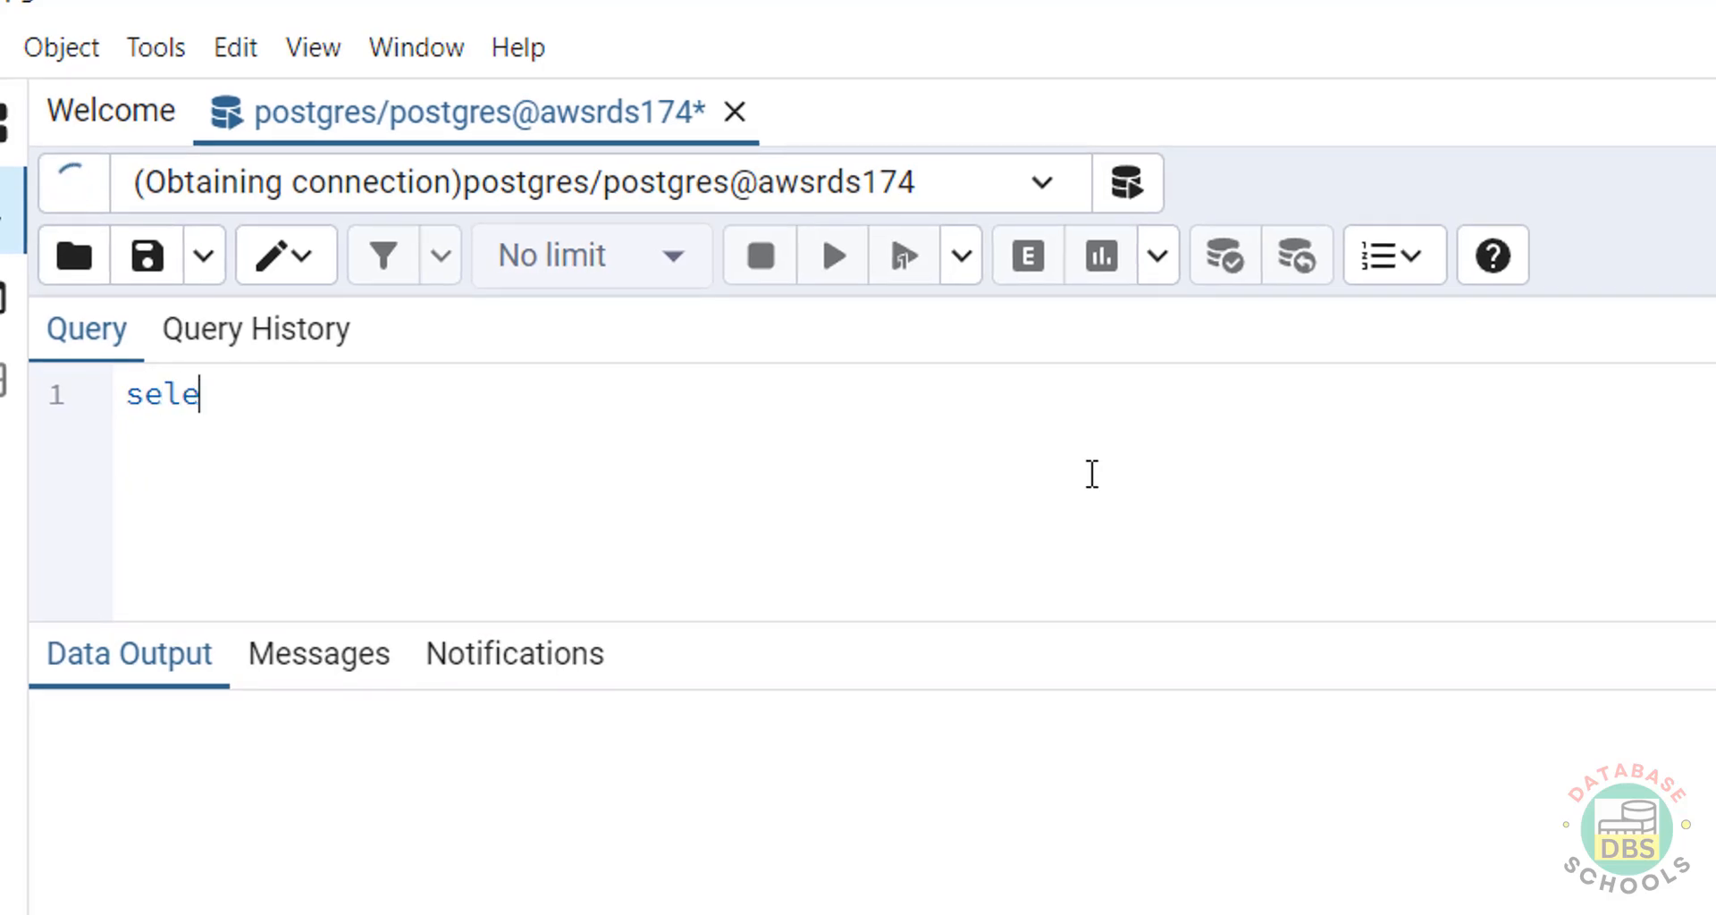
{"action": "type", "text": "ct version"}
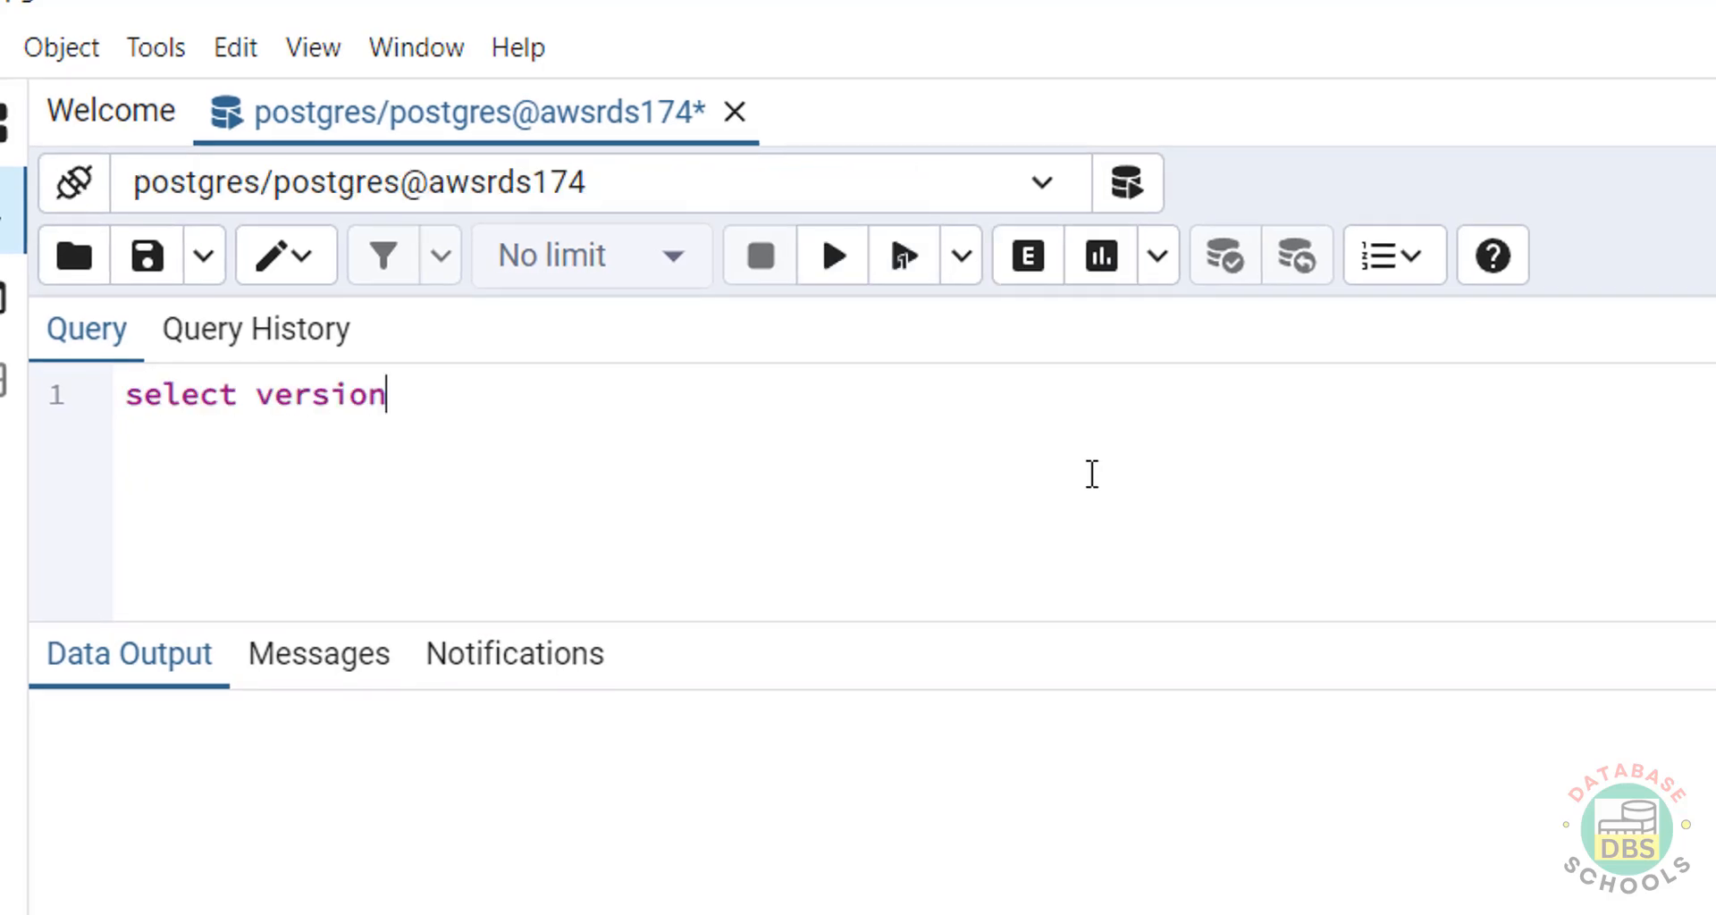
{"action": "type", "text": "()"}
{"action": "key", "text": "ctrl+a"}
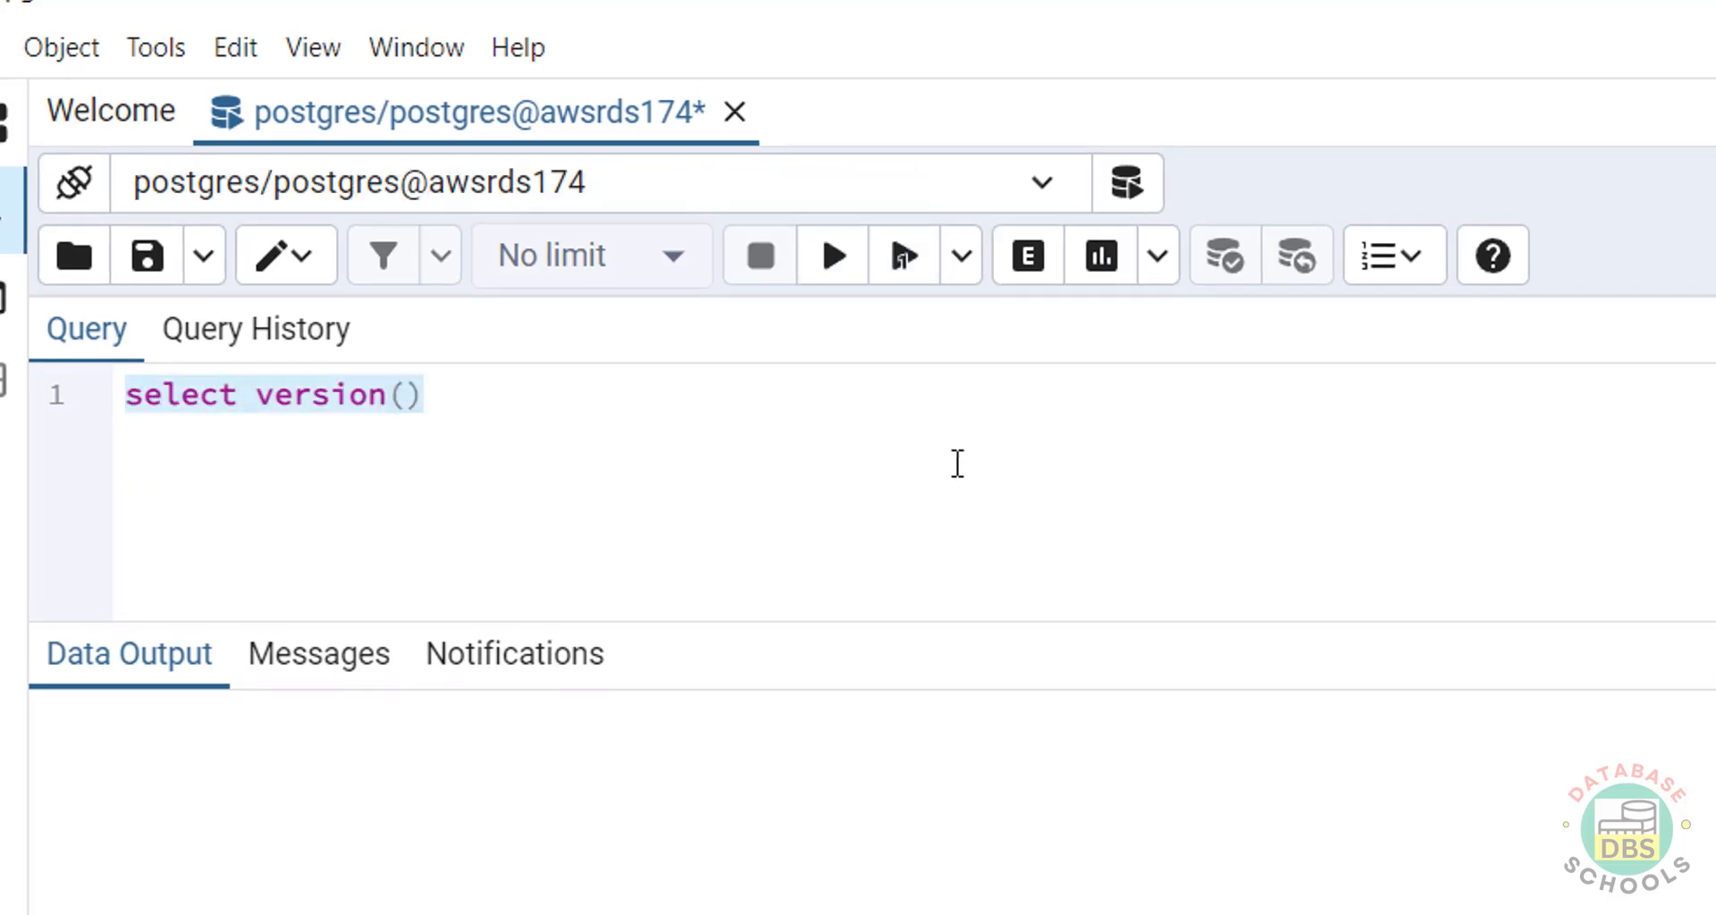
{"action": "left_click", "coordinate": [831, 263]}
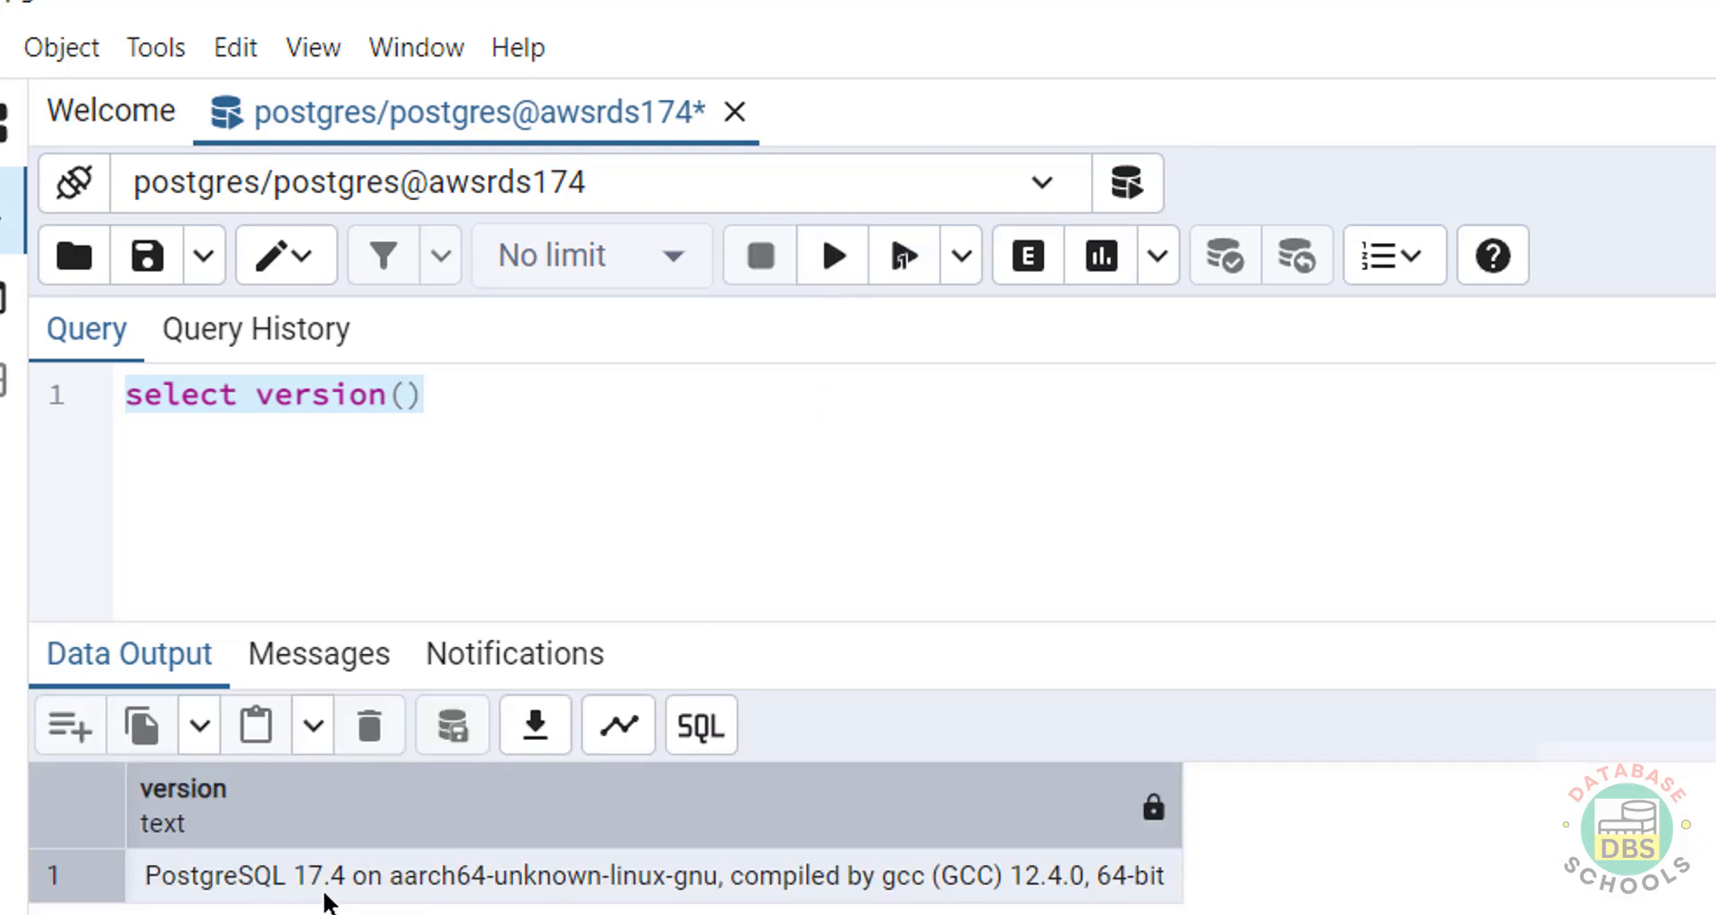
Replace the query with create database bank and execute it.
{"action": "left_click_drag", "start_coordinate": [540, 402], "coordinate": [103, 394]}
{"action": "type", "text": "create d"}
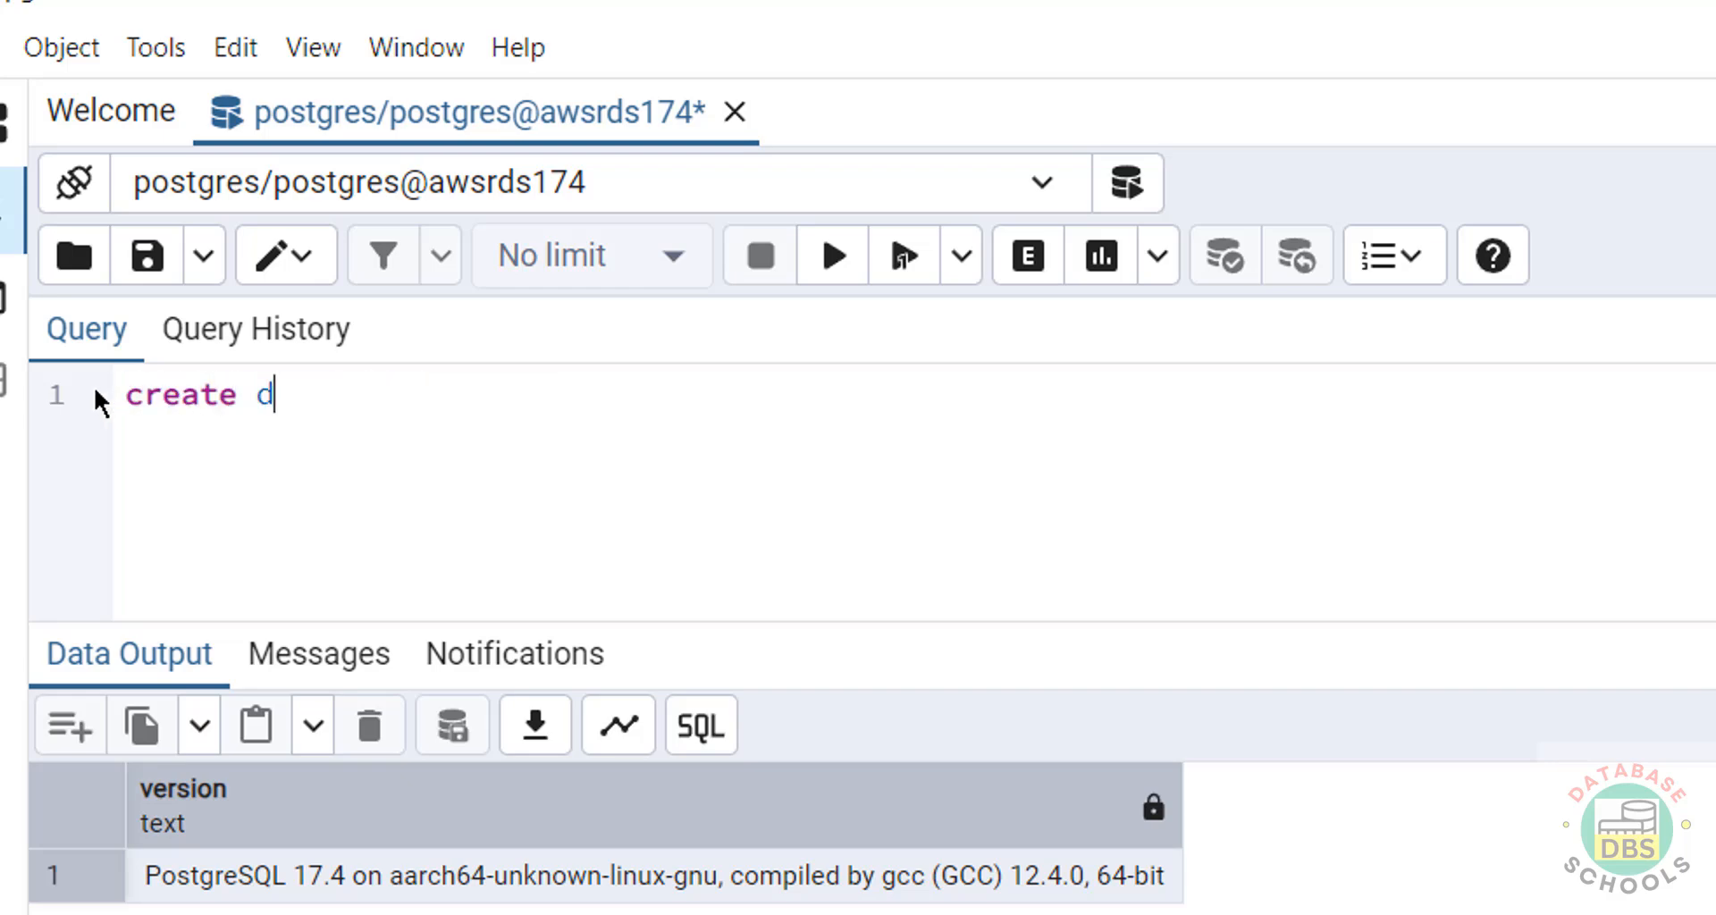
{"action": "type", "text": "atabase"}
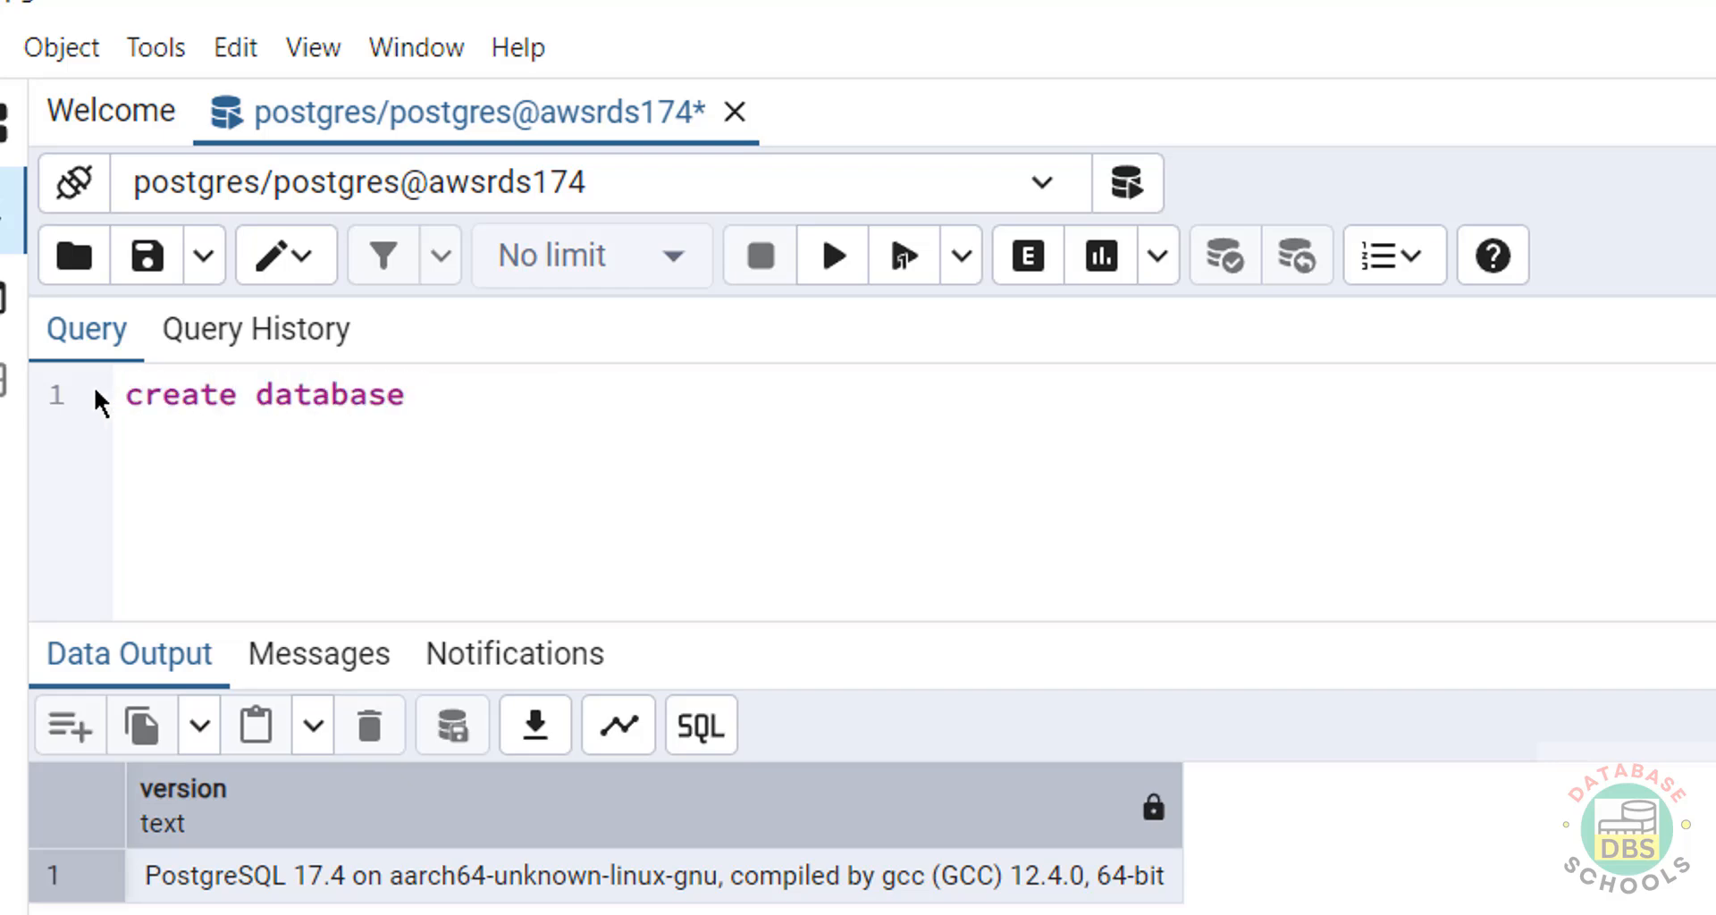
{"action": "type", "text": " r"}
{"action": "key", "text": "BackSpace"}
{"action": "type", "text": "bank"}
{"action": "key", "text": "shift+Home"}
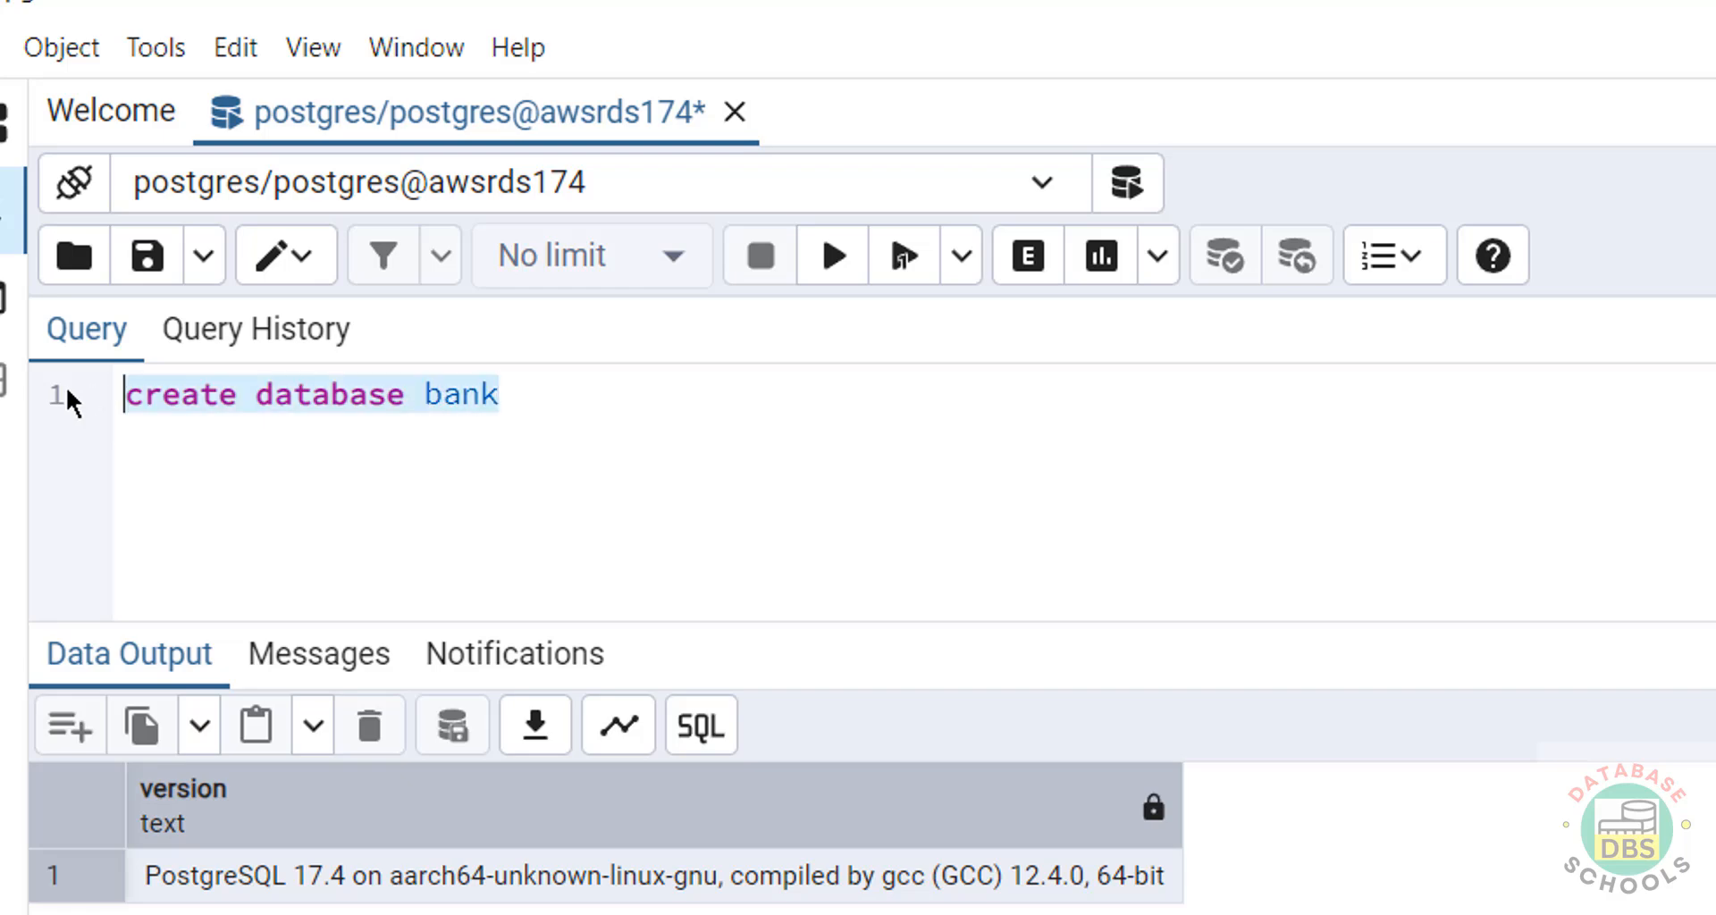
{"action": "left_click", "coordinate": [849, 258]}
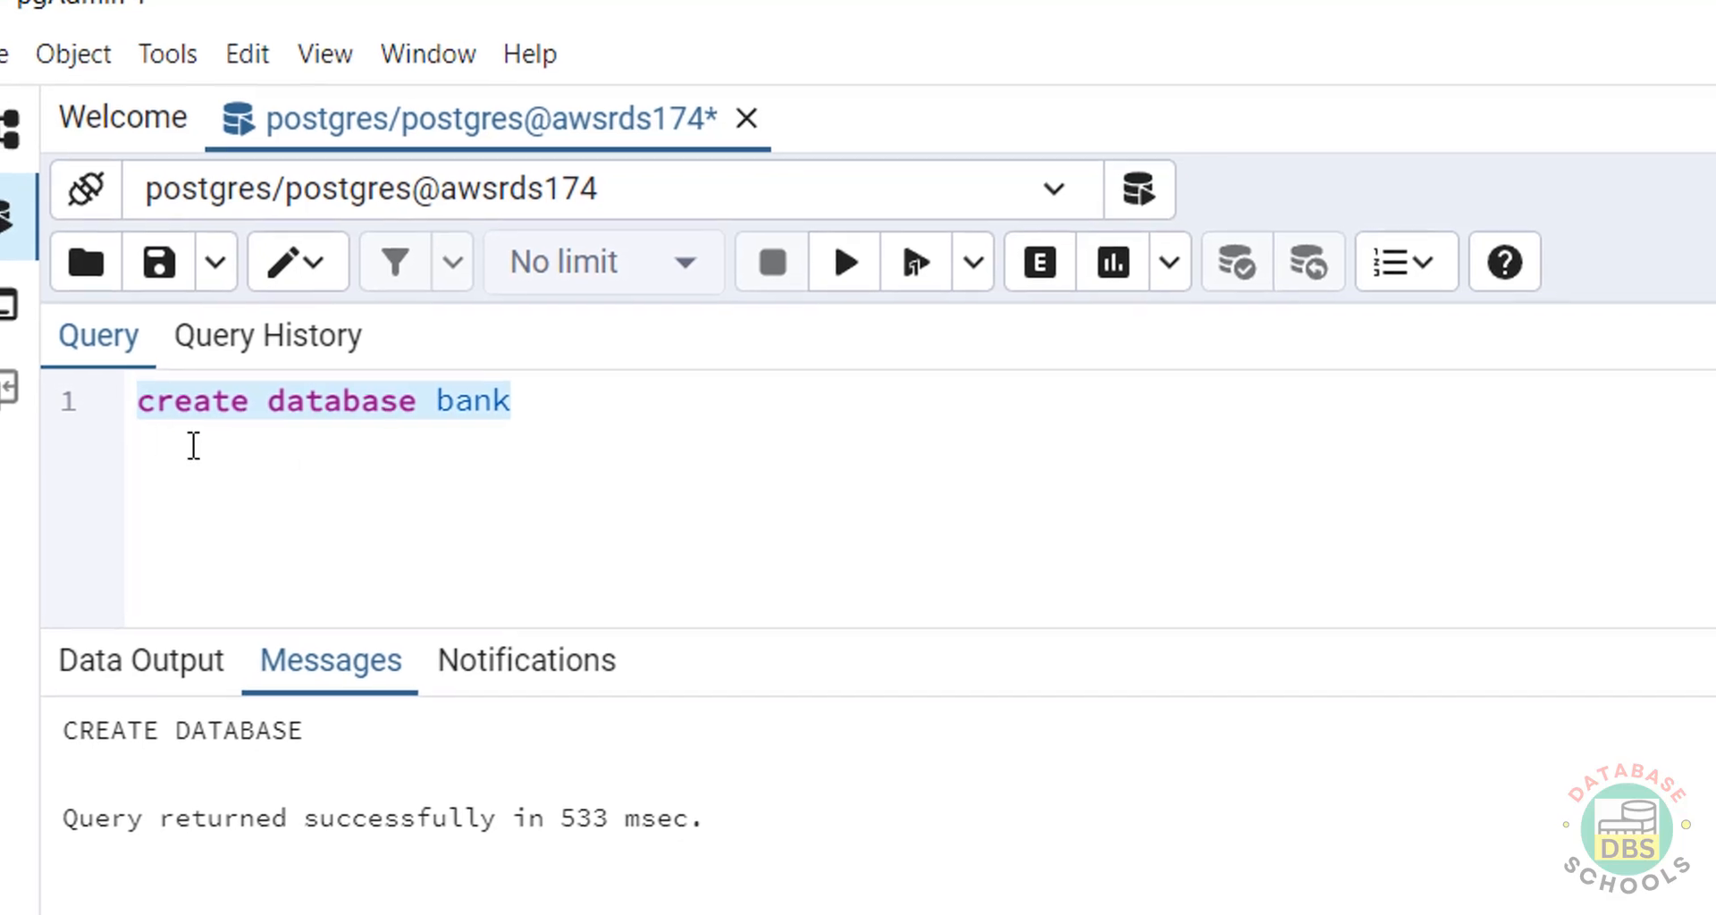
{"action": "left_click", "coordinate": [38, 150]}
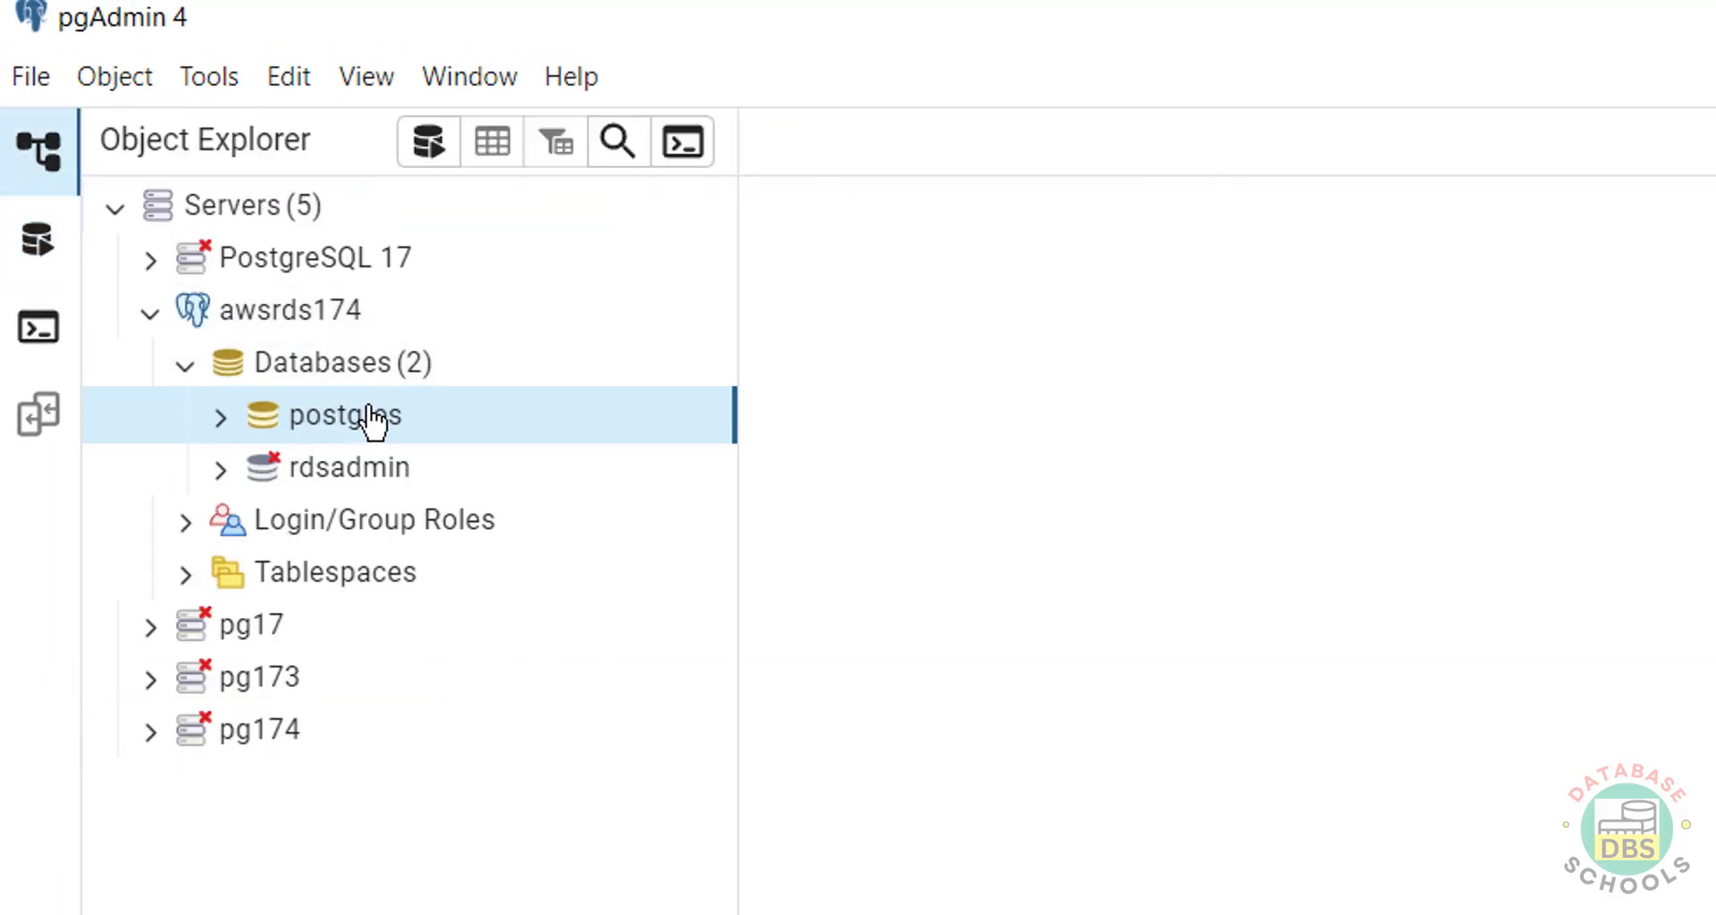
Refresh awsrds174's databases in pgAdmin and run select datname from pg_database; in psql.
{"action": "right_click", "coordinate": [360, 366]}
{"action": "left_click", "coordinate": [418, 461]}
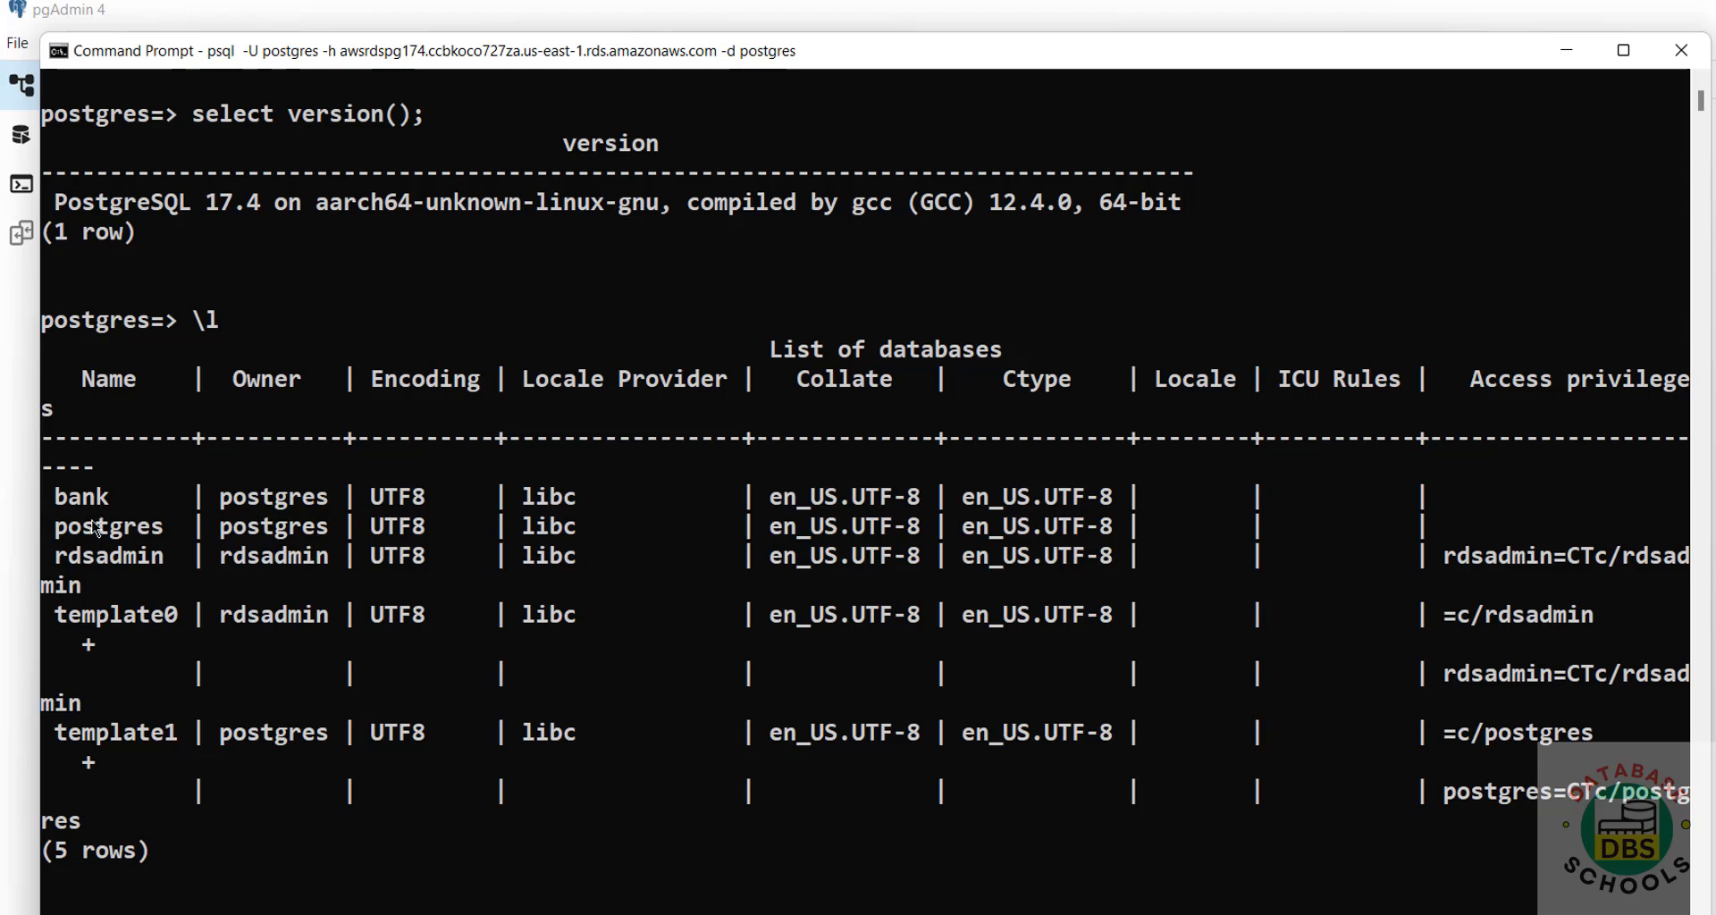
{"action": "type", "text": "select "}
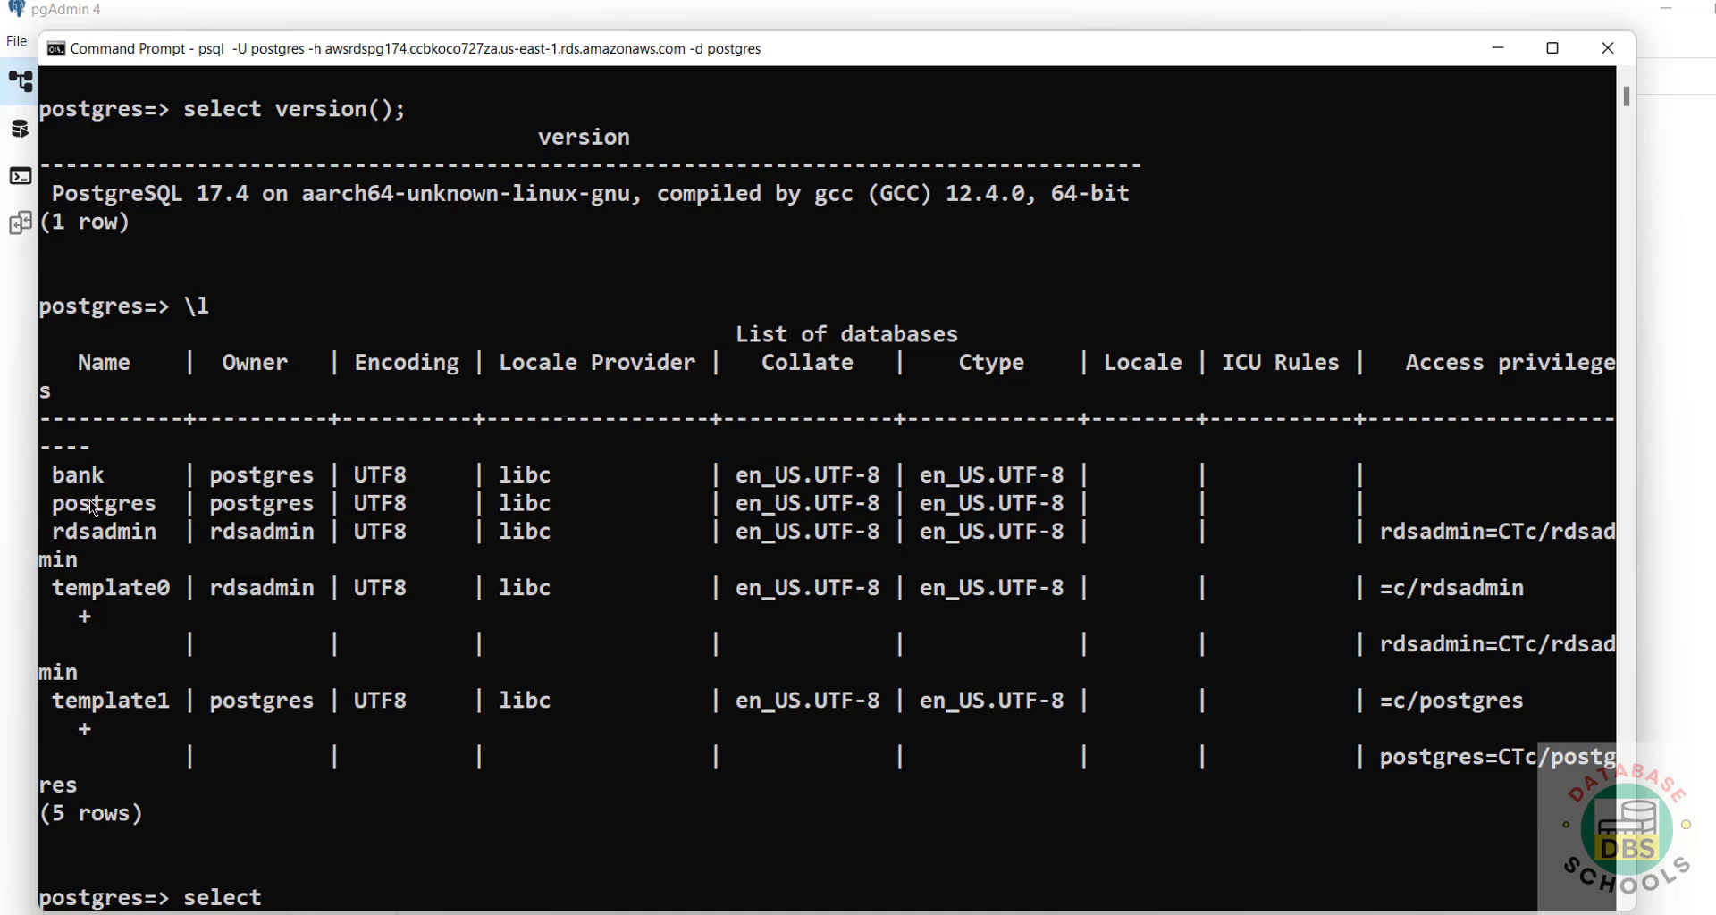
{"action": "type", "text": "datname from p"}
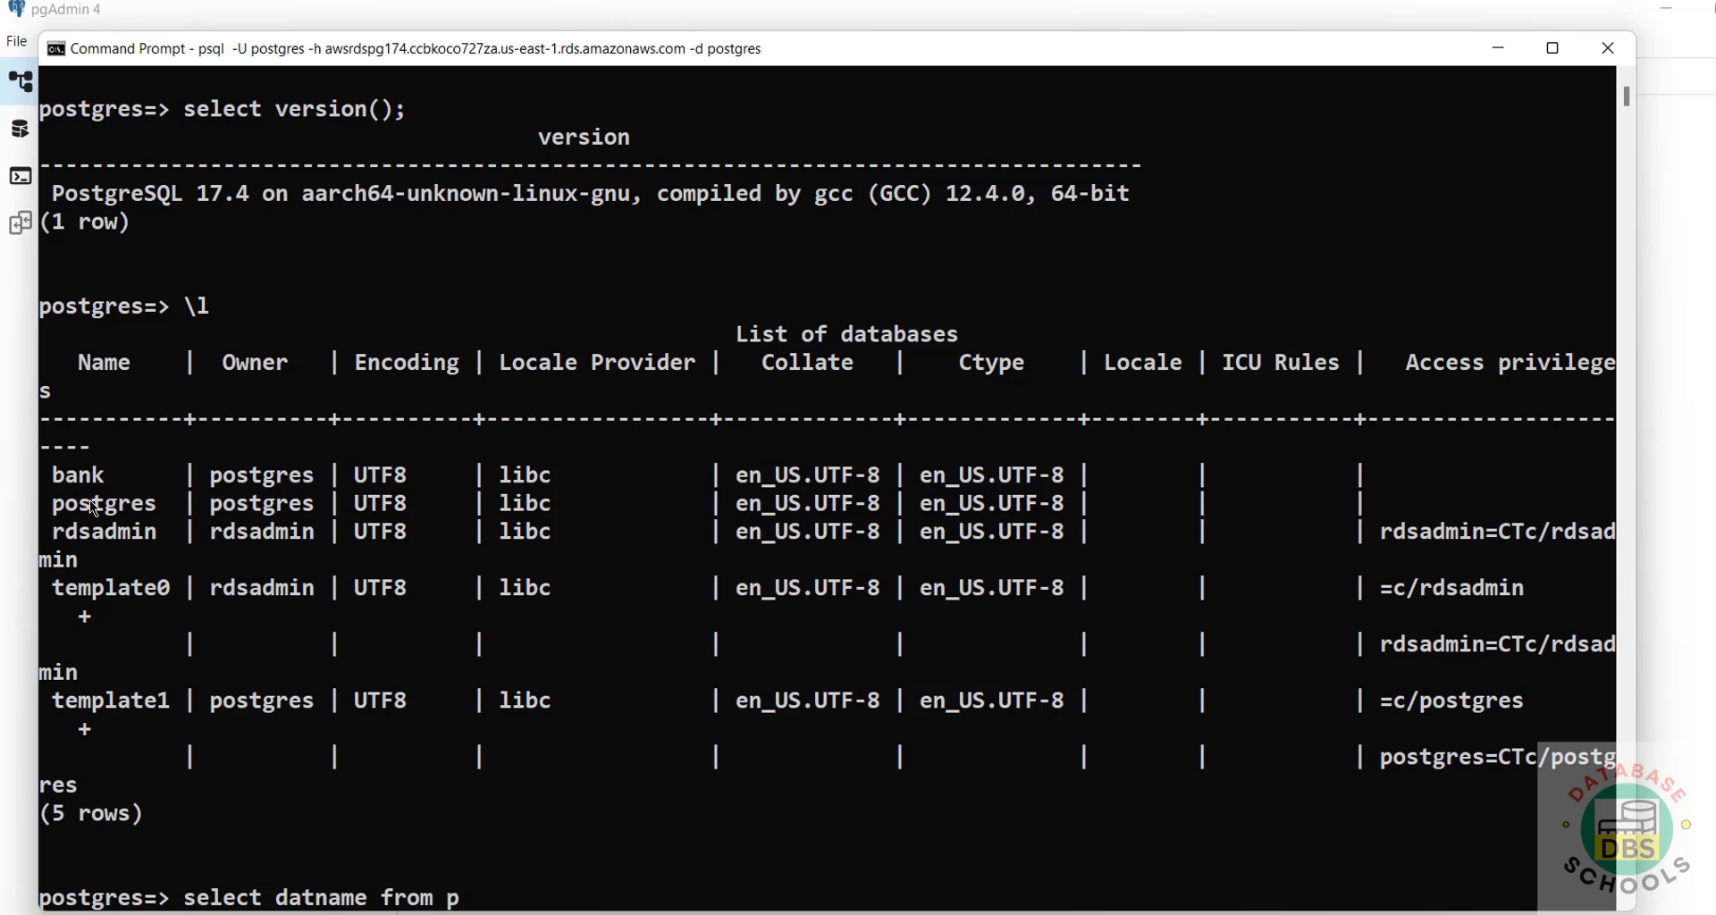
{"action": "type", "text": "g_database"}
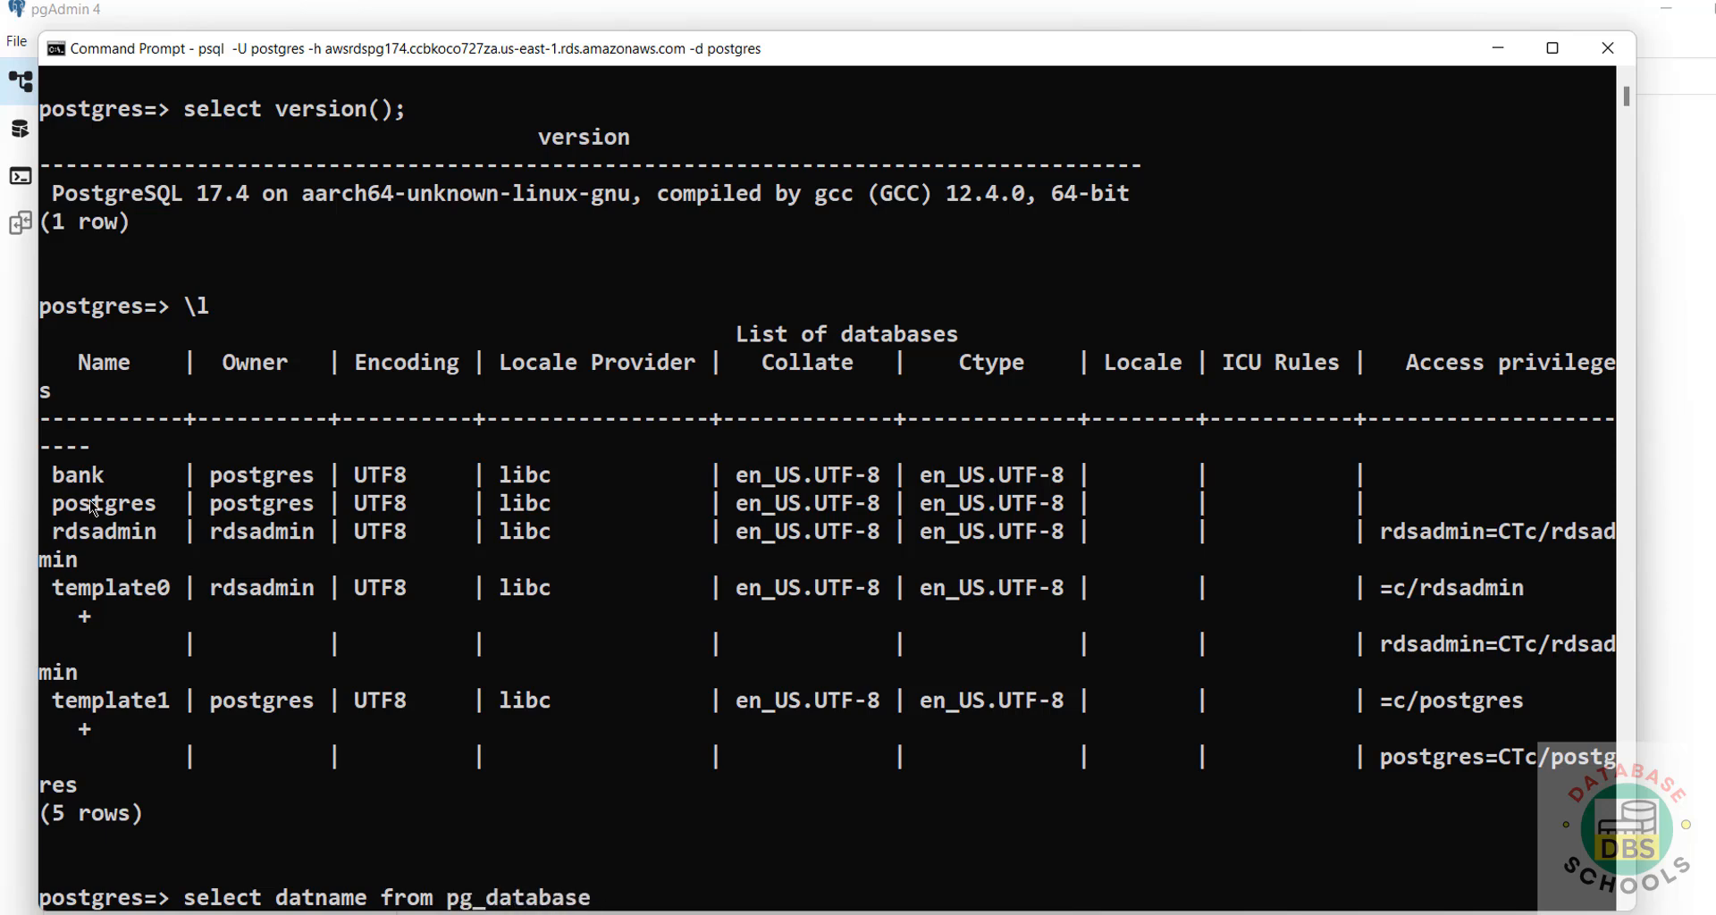
{"action": "type", "text": ";"}
{"action": "key", "text": "Return"}
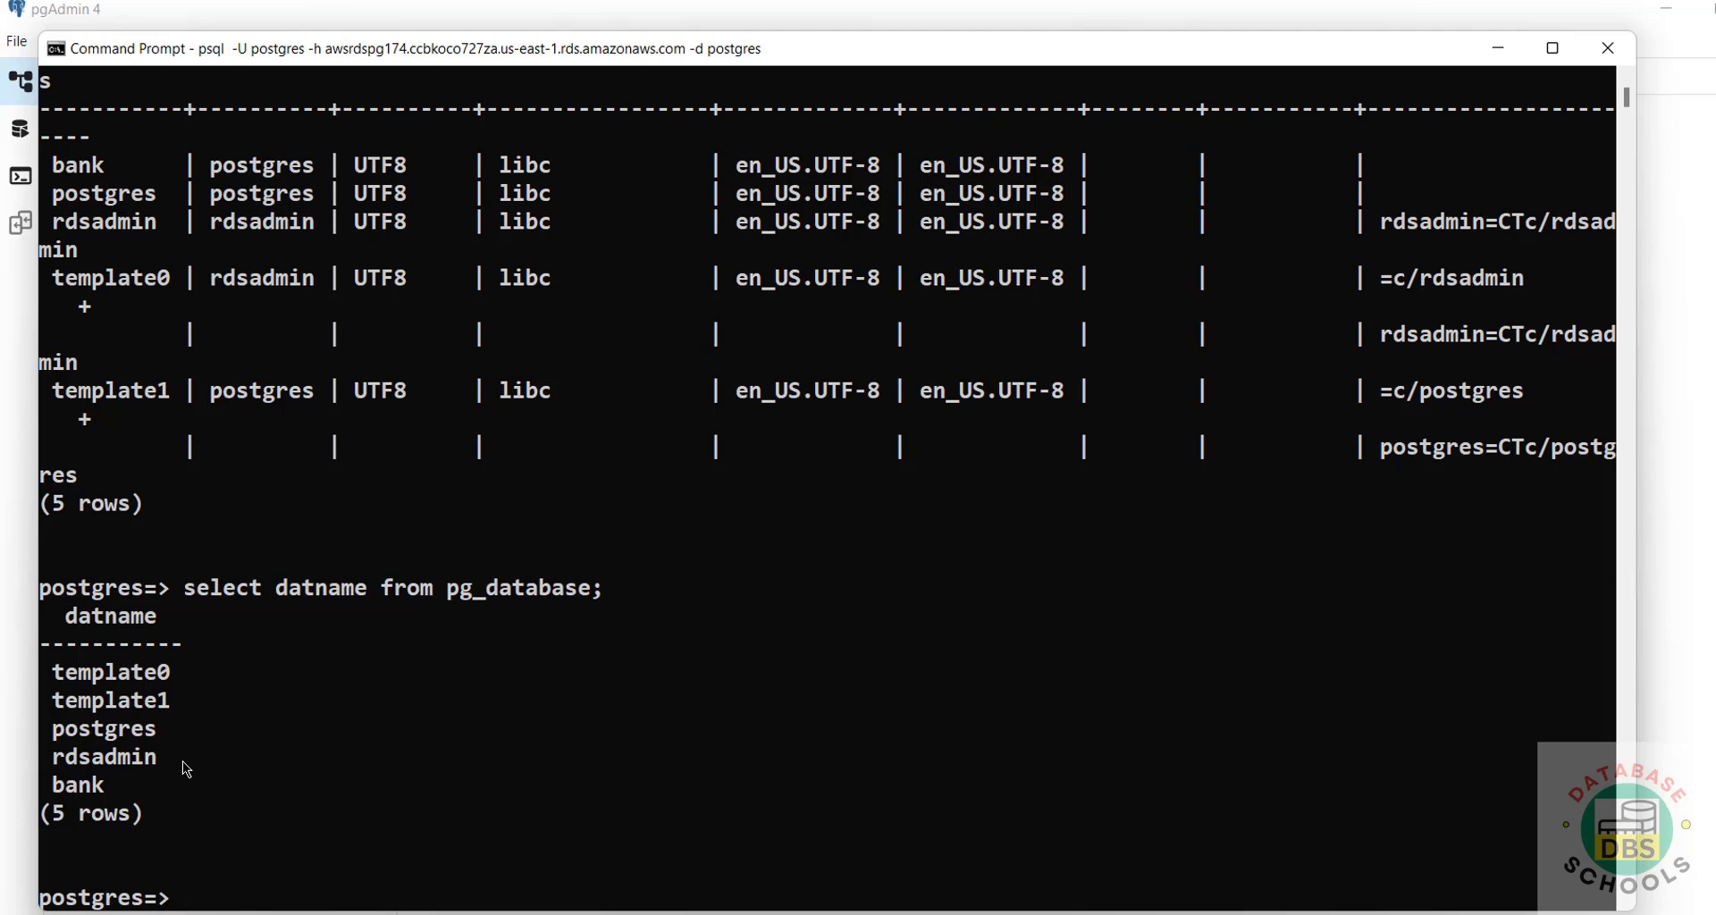
{"action": "left_click", "coordinate": [1692, 726]}
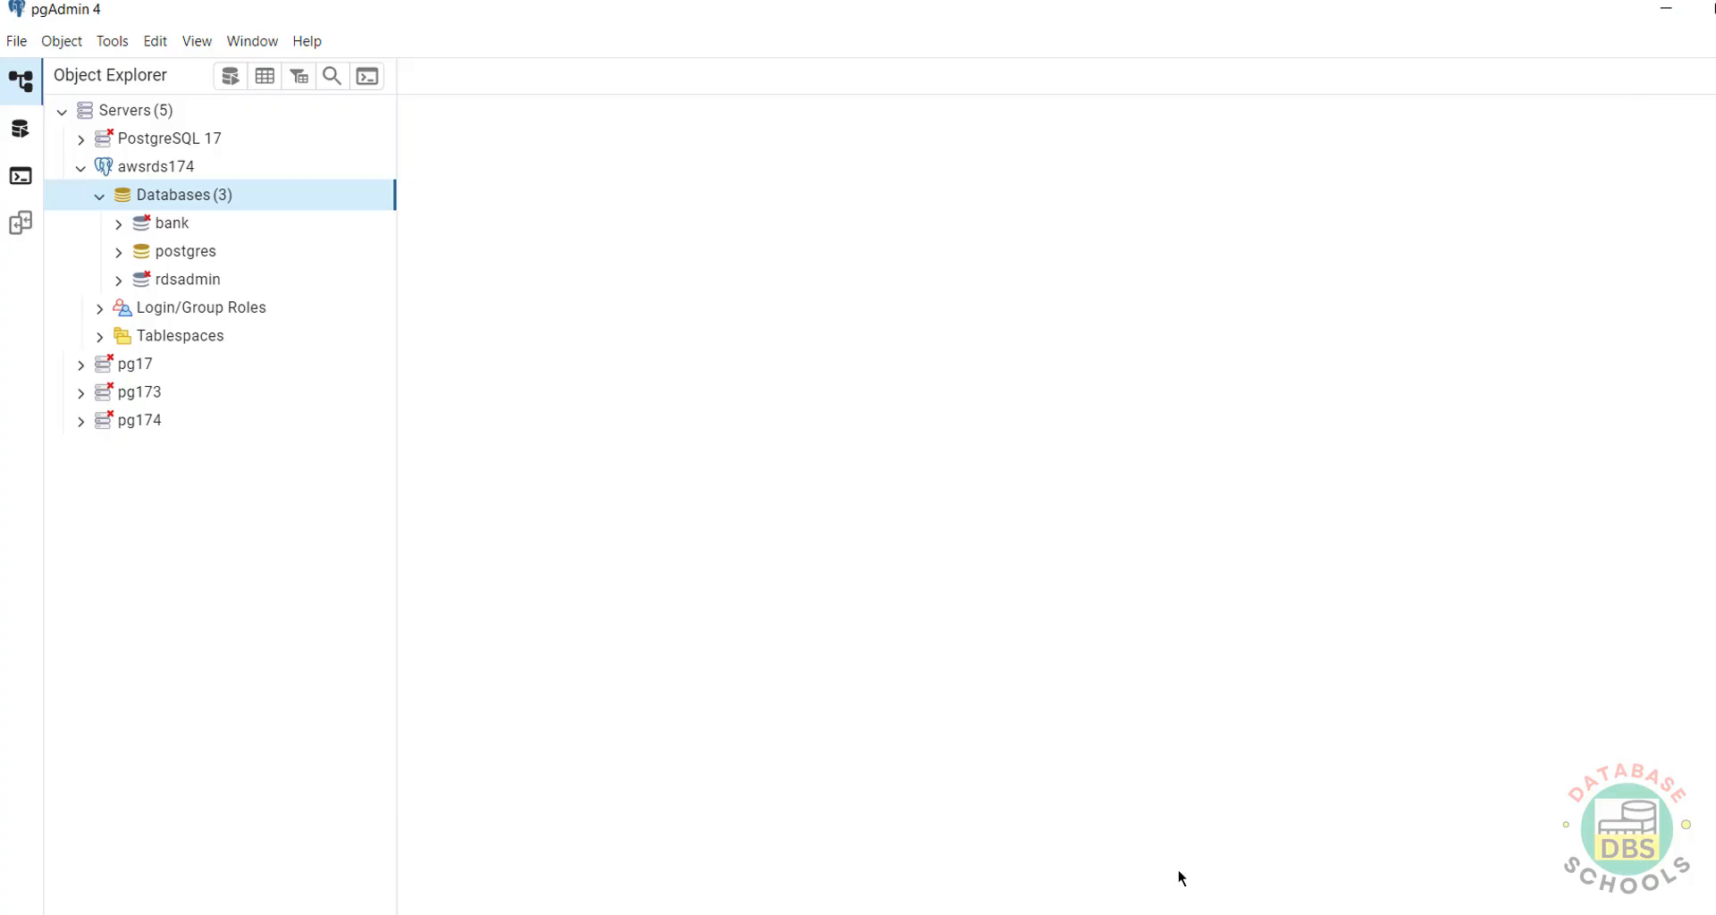
Switch the psql session to the bank database with \c bank.
{"action": "key", "text": "alt+Tab"}
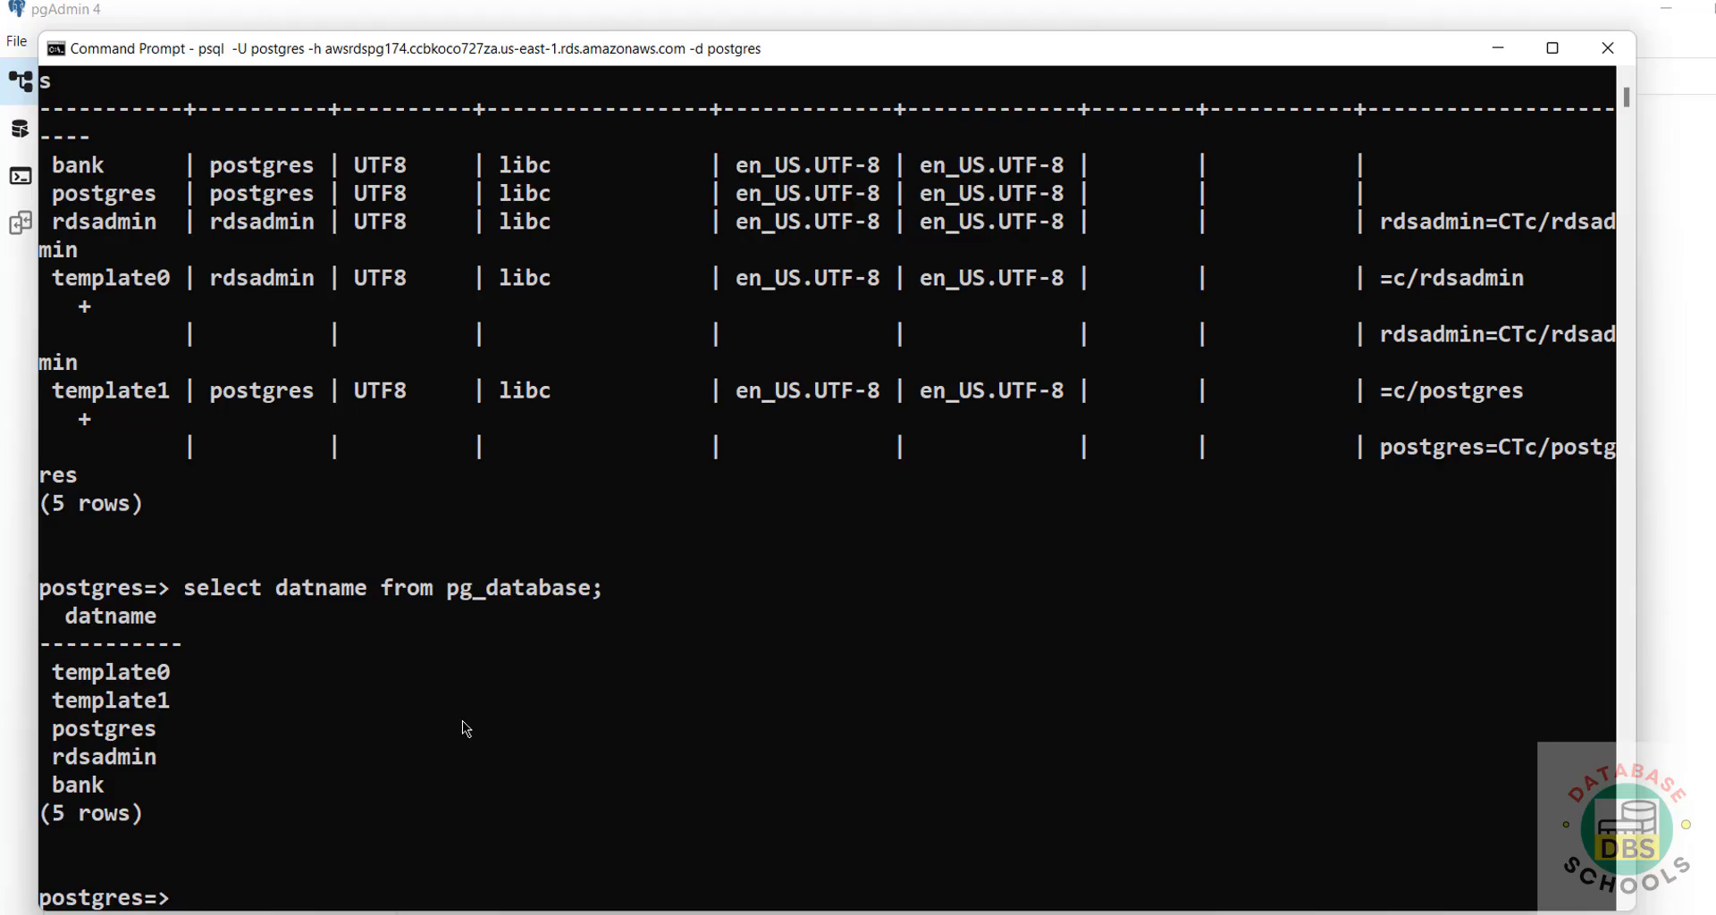
{"action": "type", "text": "\\c bank"}
{"action": "key", "text": "Return"}
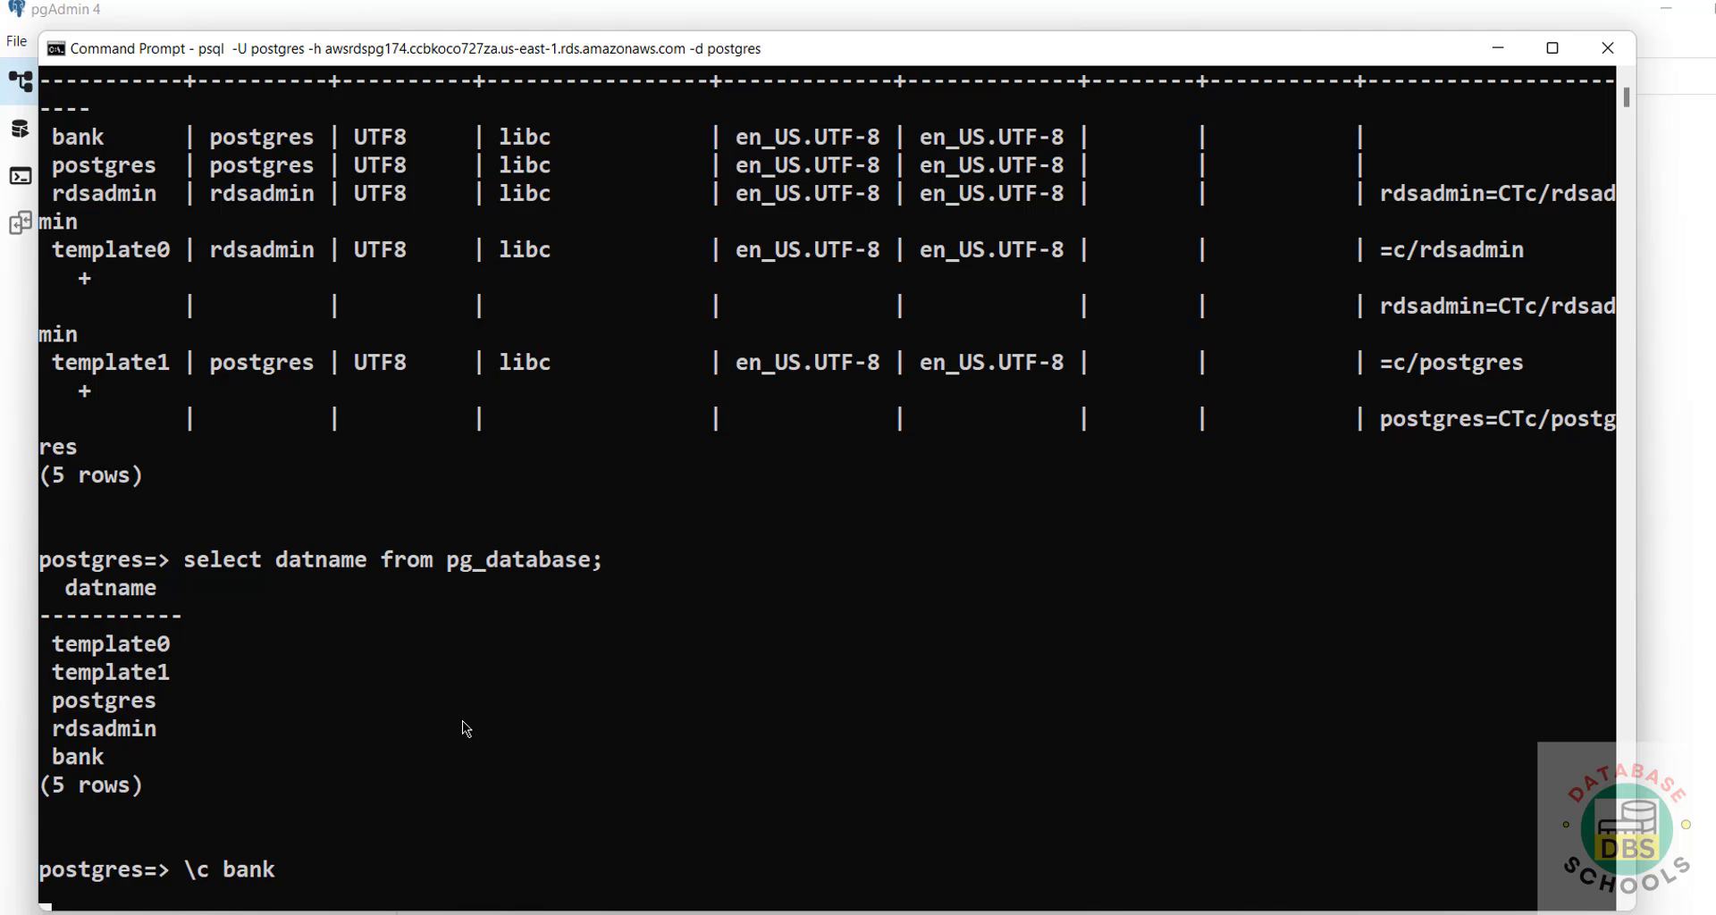
{"action": "key", "text": "Return"}
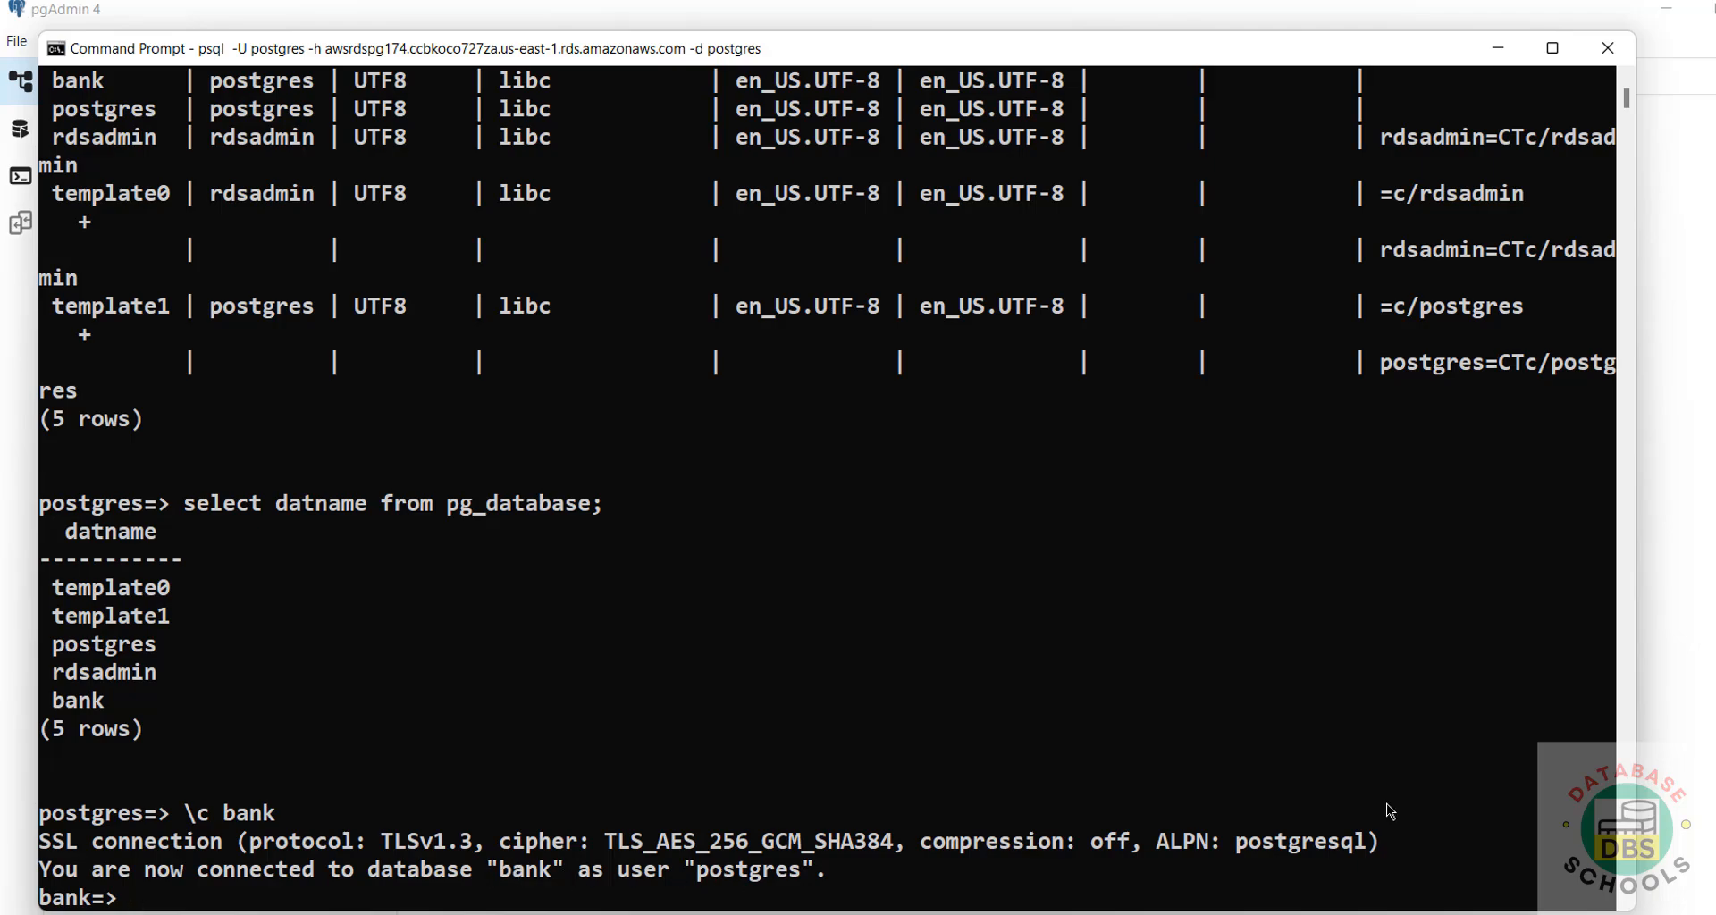
Clear the create database bank statement from the pgAdmin query editor.
{"action": "left_click", "coordinate": [24, 136]}
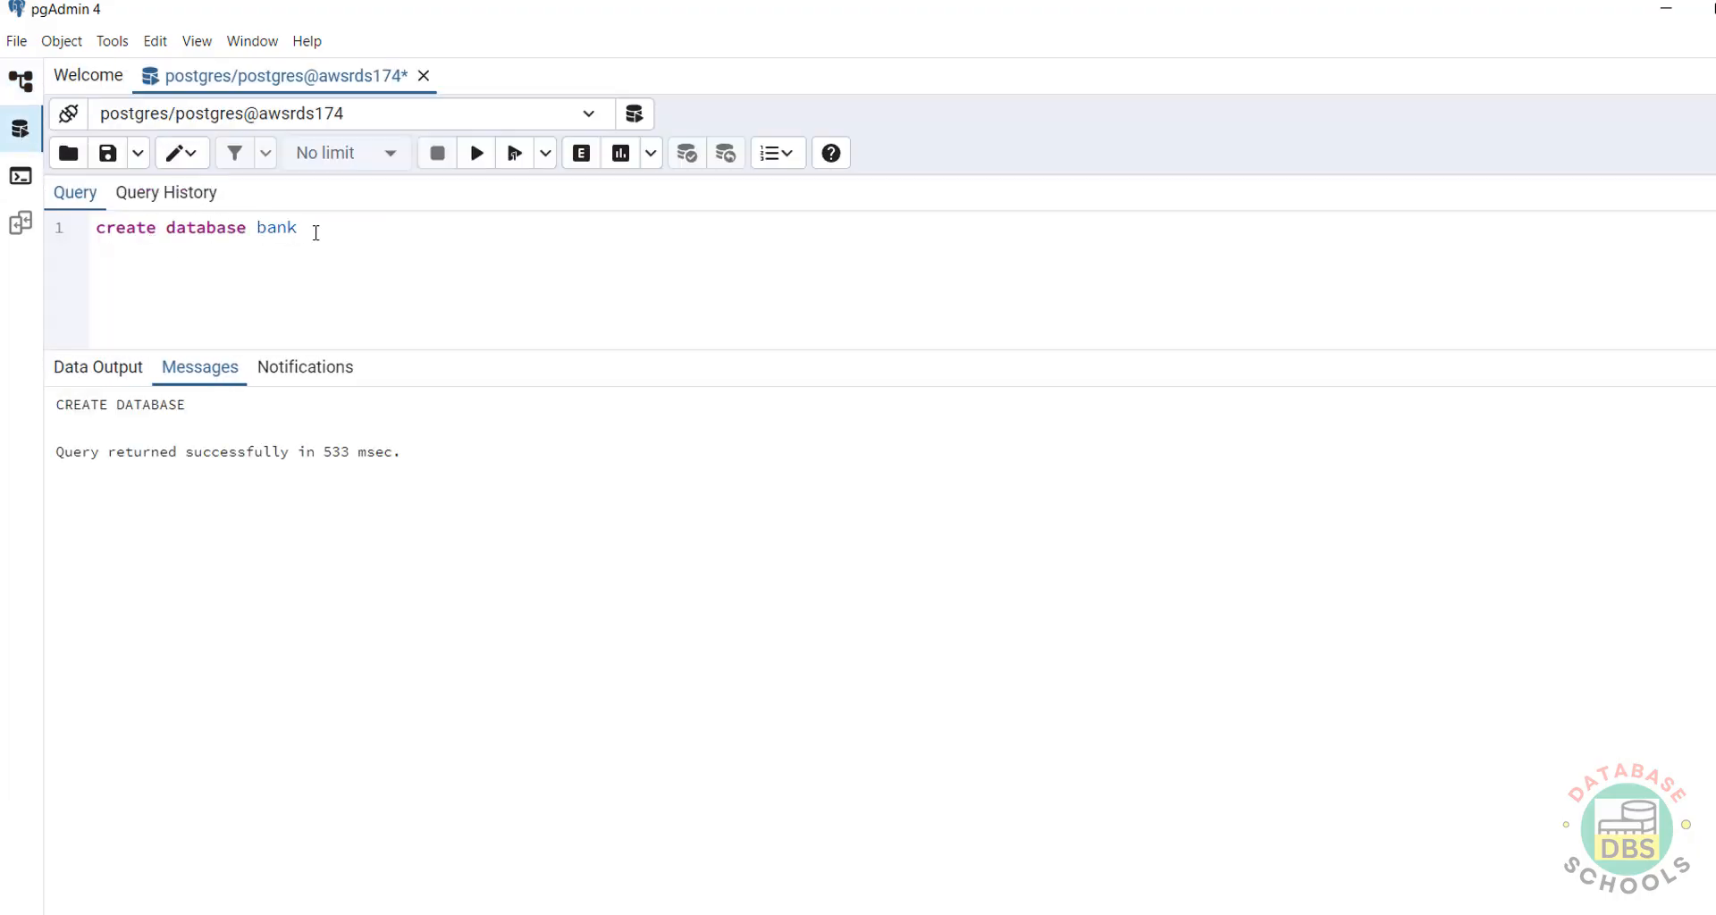
{"action": "left_click_drag", "start_coordinate": [315, 231], "coordinate": [59, 236]}
{"action": "key", "text": "Delete"}
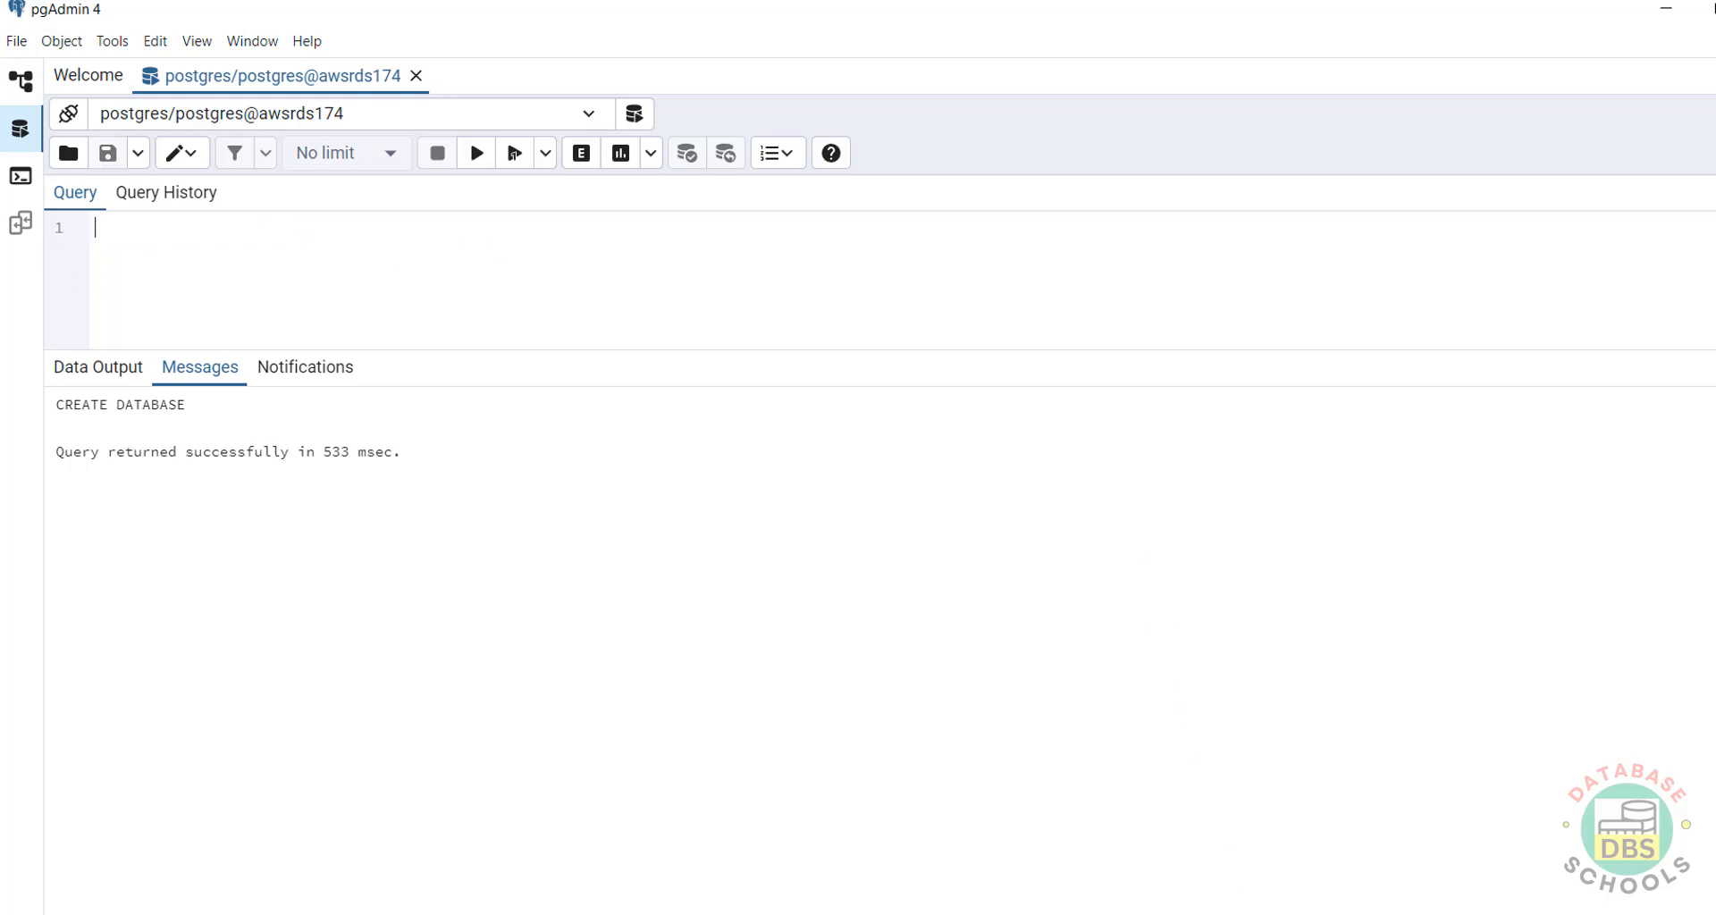
Go to the Aurora and RDS console from the AWS services menu.
{"action": "left_click", "coordinate": [1123, 892]}
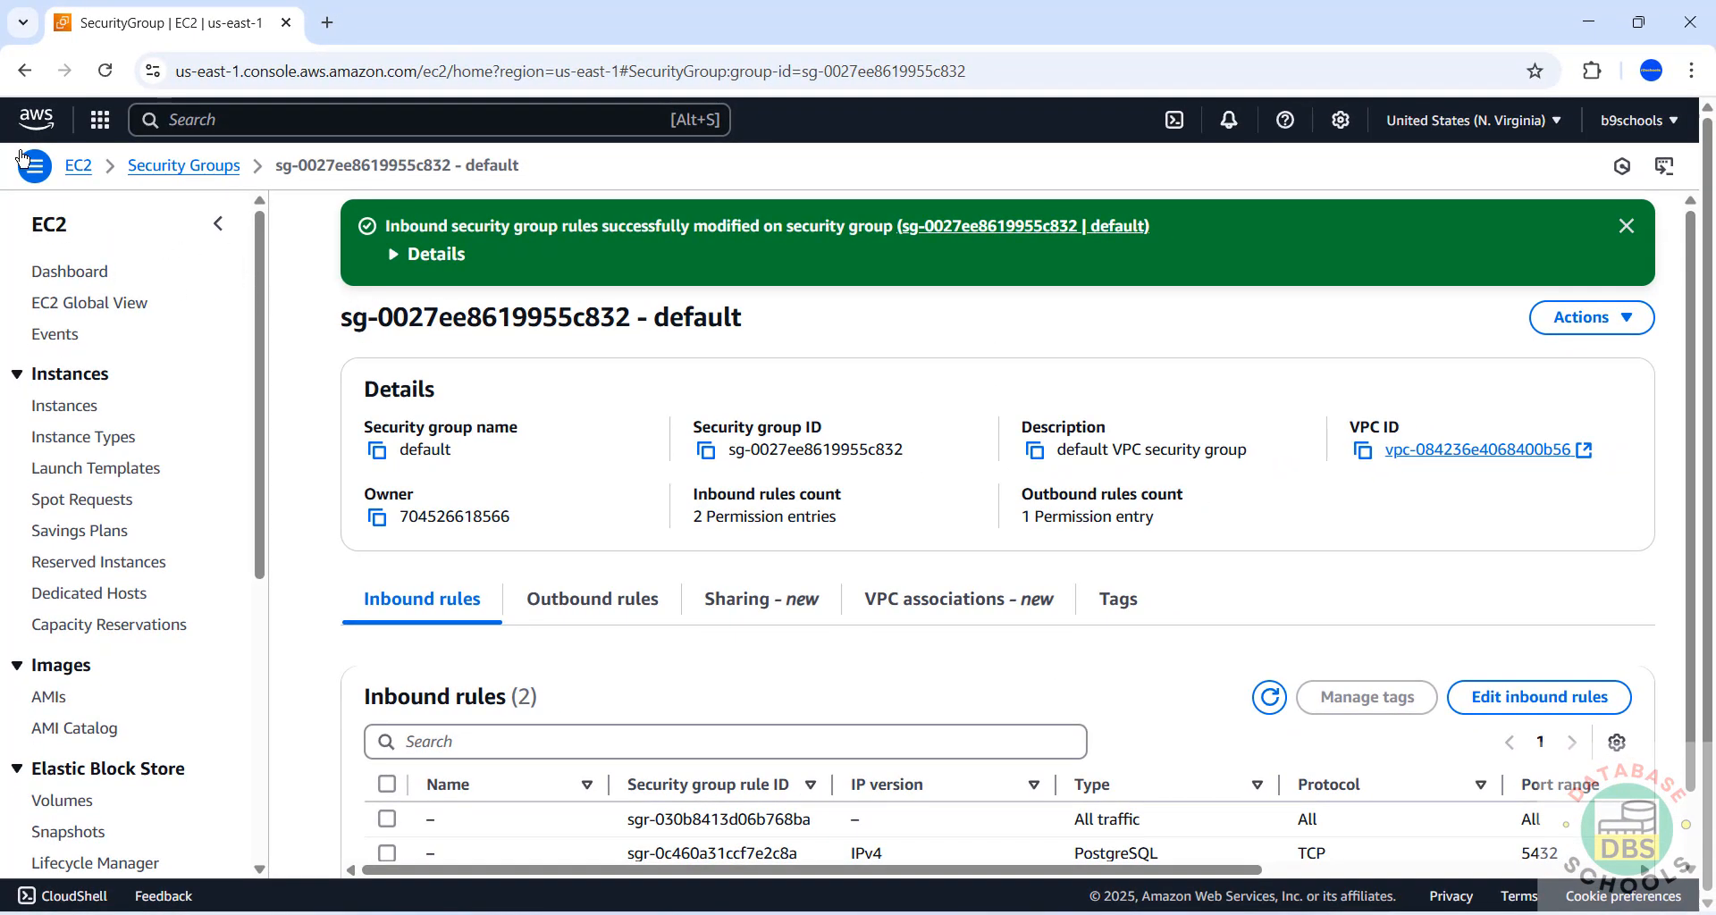
{"action": "left_click", "coordinate": [25, 78]}
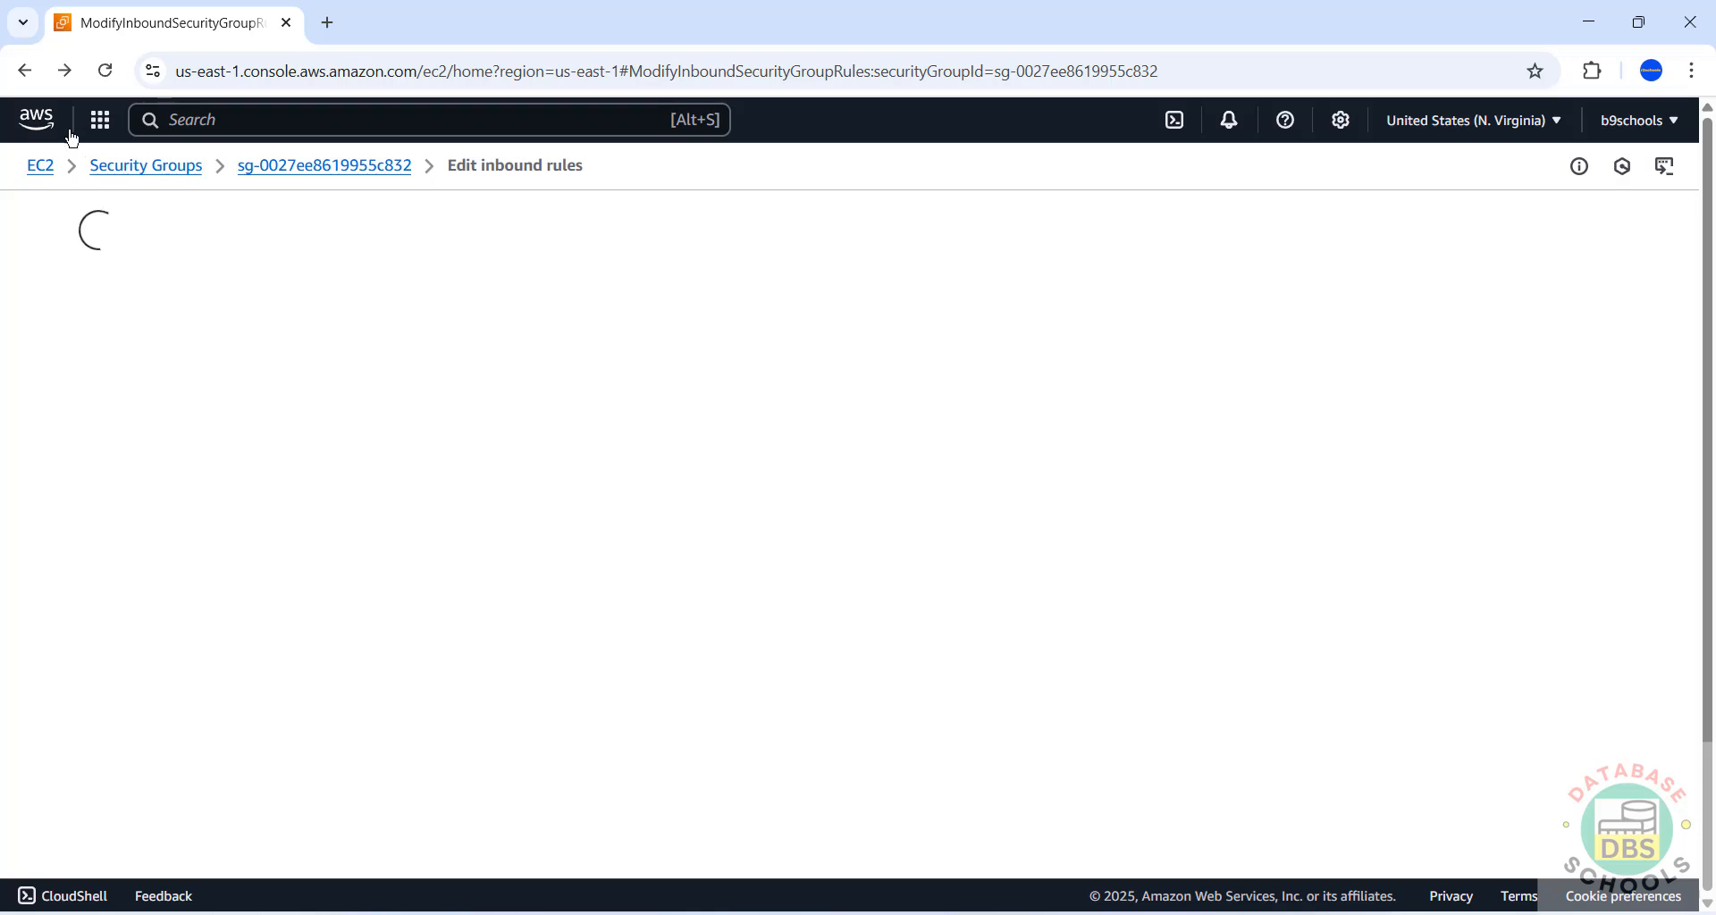
{"action": "left_click", "coordinate": [101, 119]}
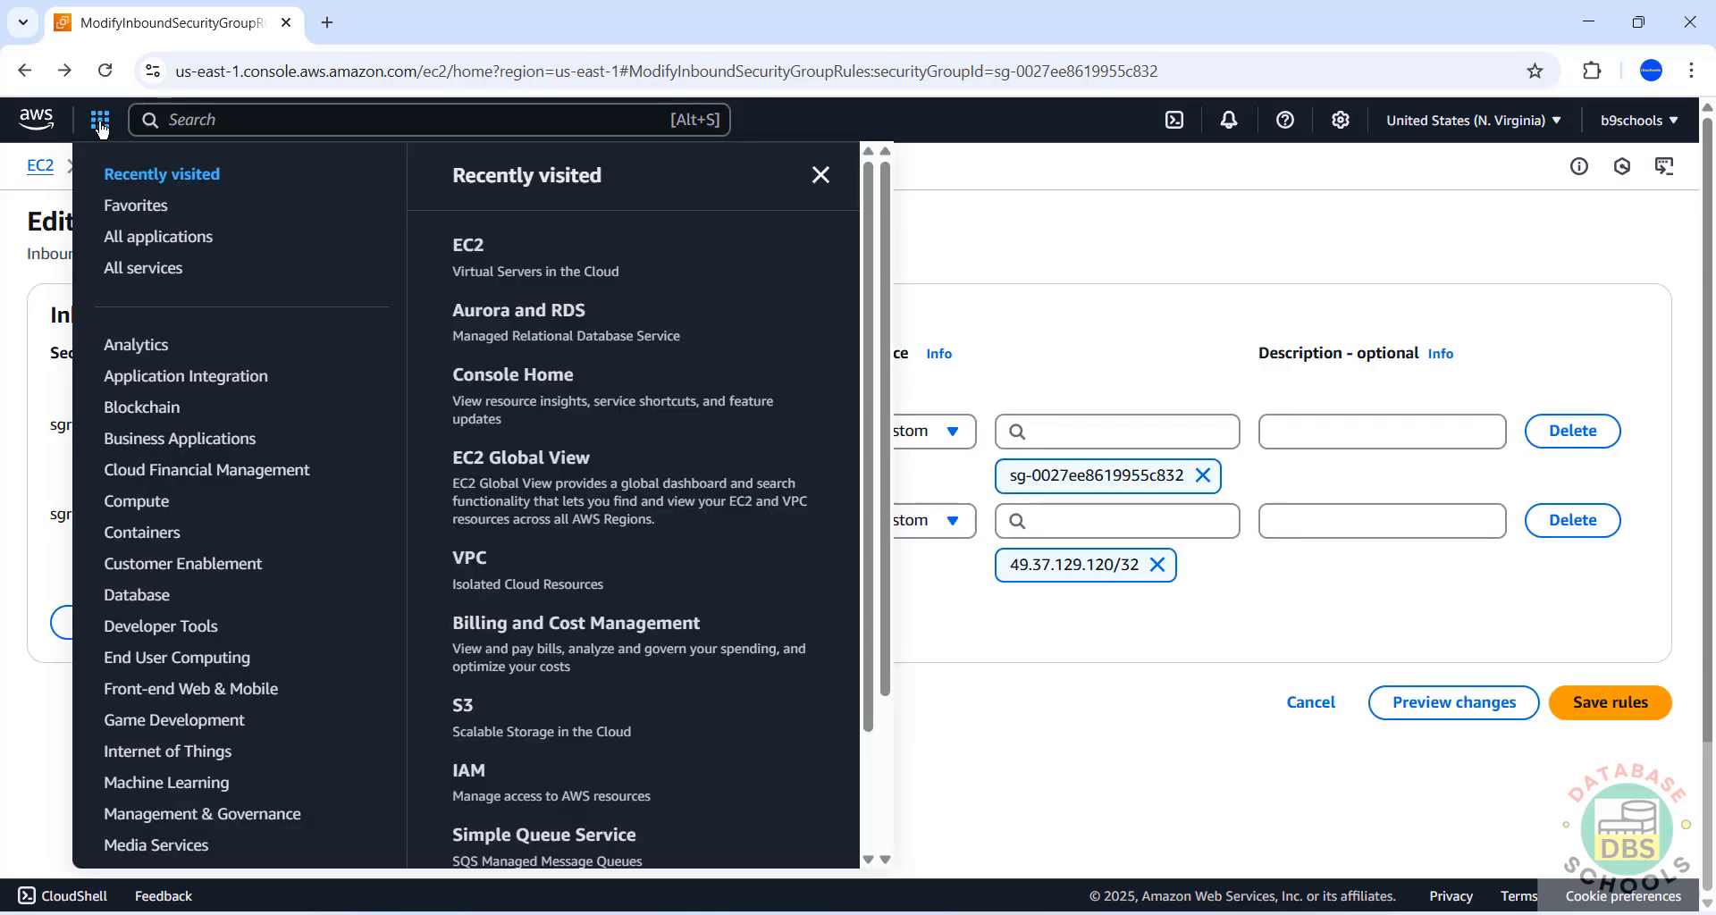
{"action": "left_click", "coordinate": [474, 313]}
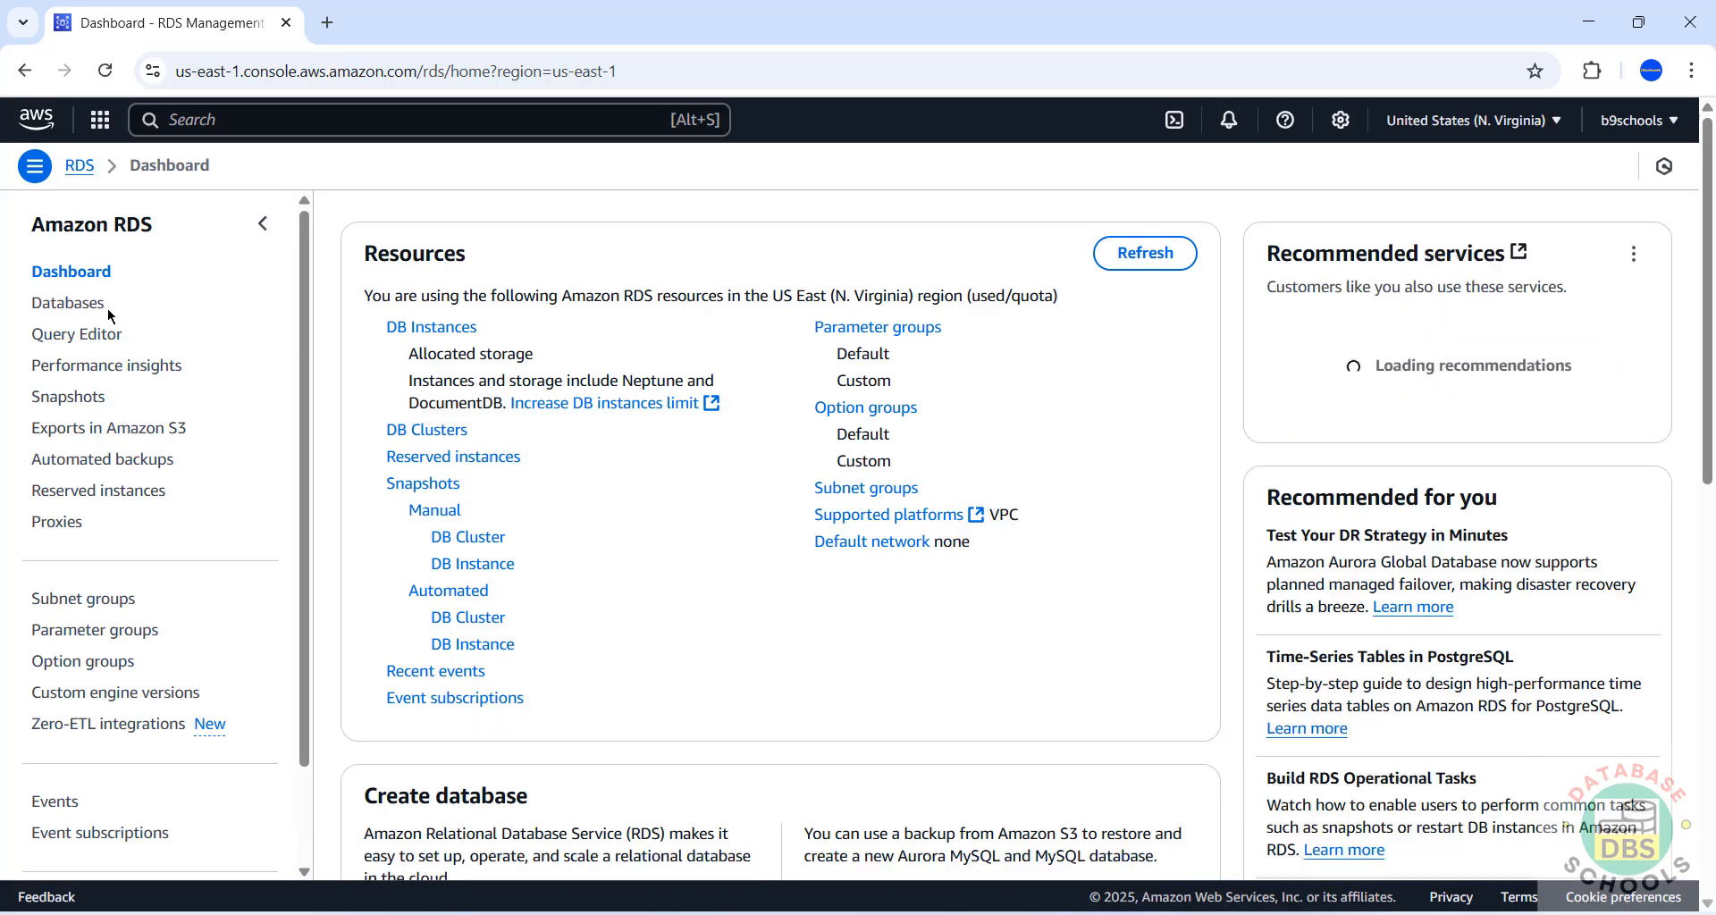
Open the awsrdspg174 instance details, confirm its Available status, and view its Actions menu.
{"action": "left_click", "coordinate": [432, 330]}
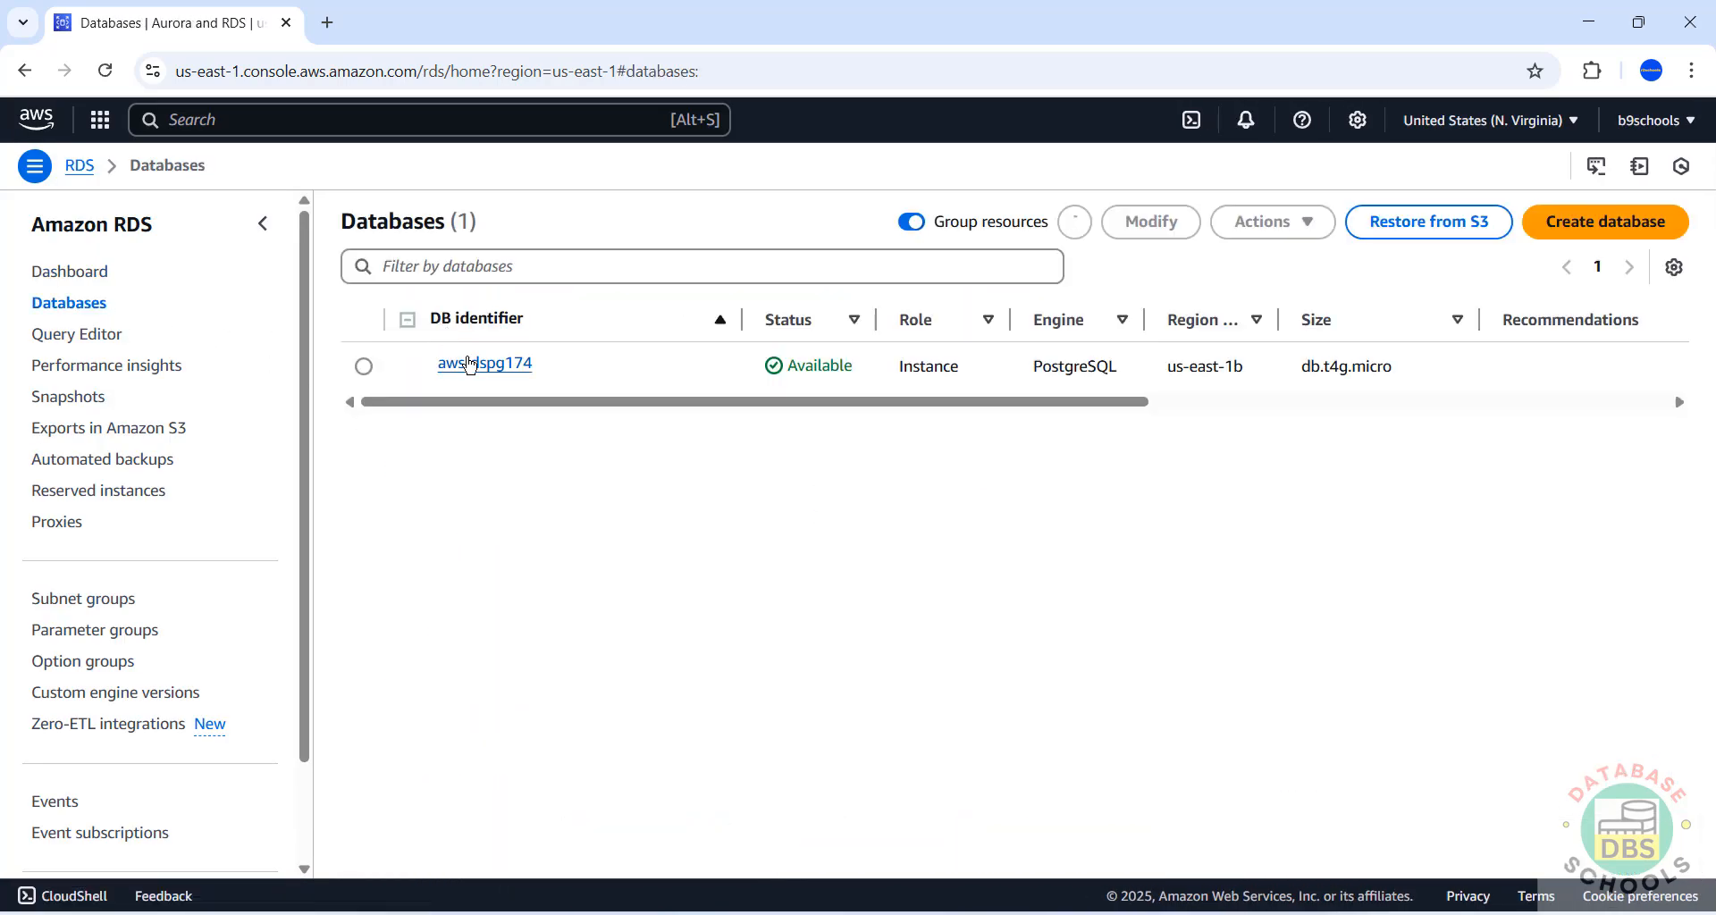
{"action": "left_click", "coordinate": [470, 362]}
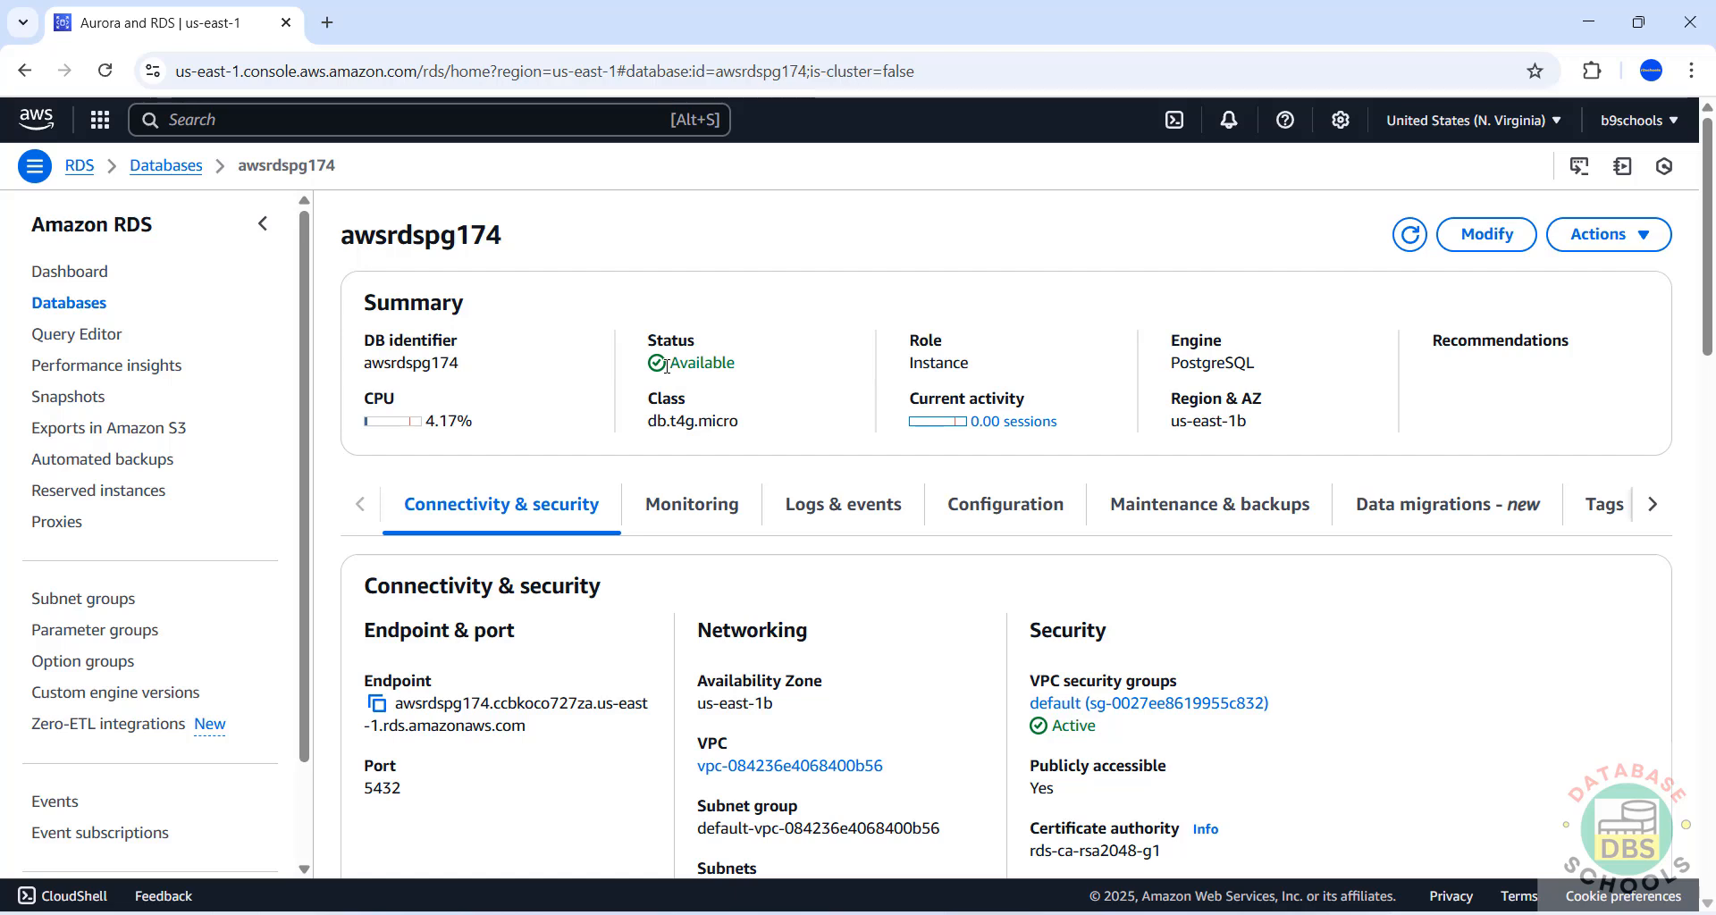
{"action": "left_click_drag", "start_coordinate": [669, 362], "coordinate": [753, 373]}
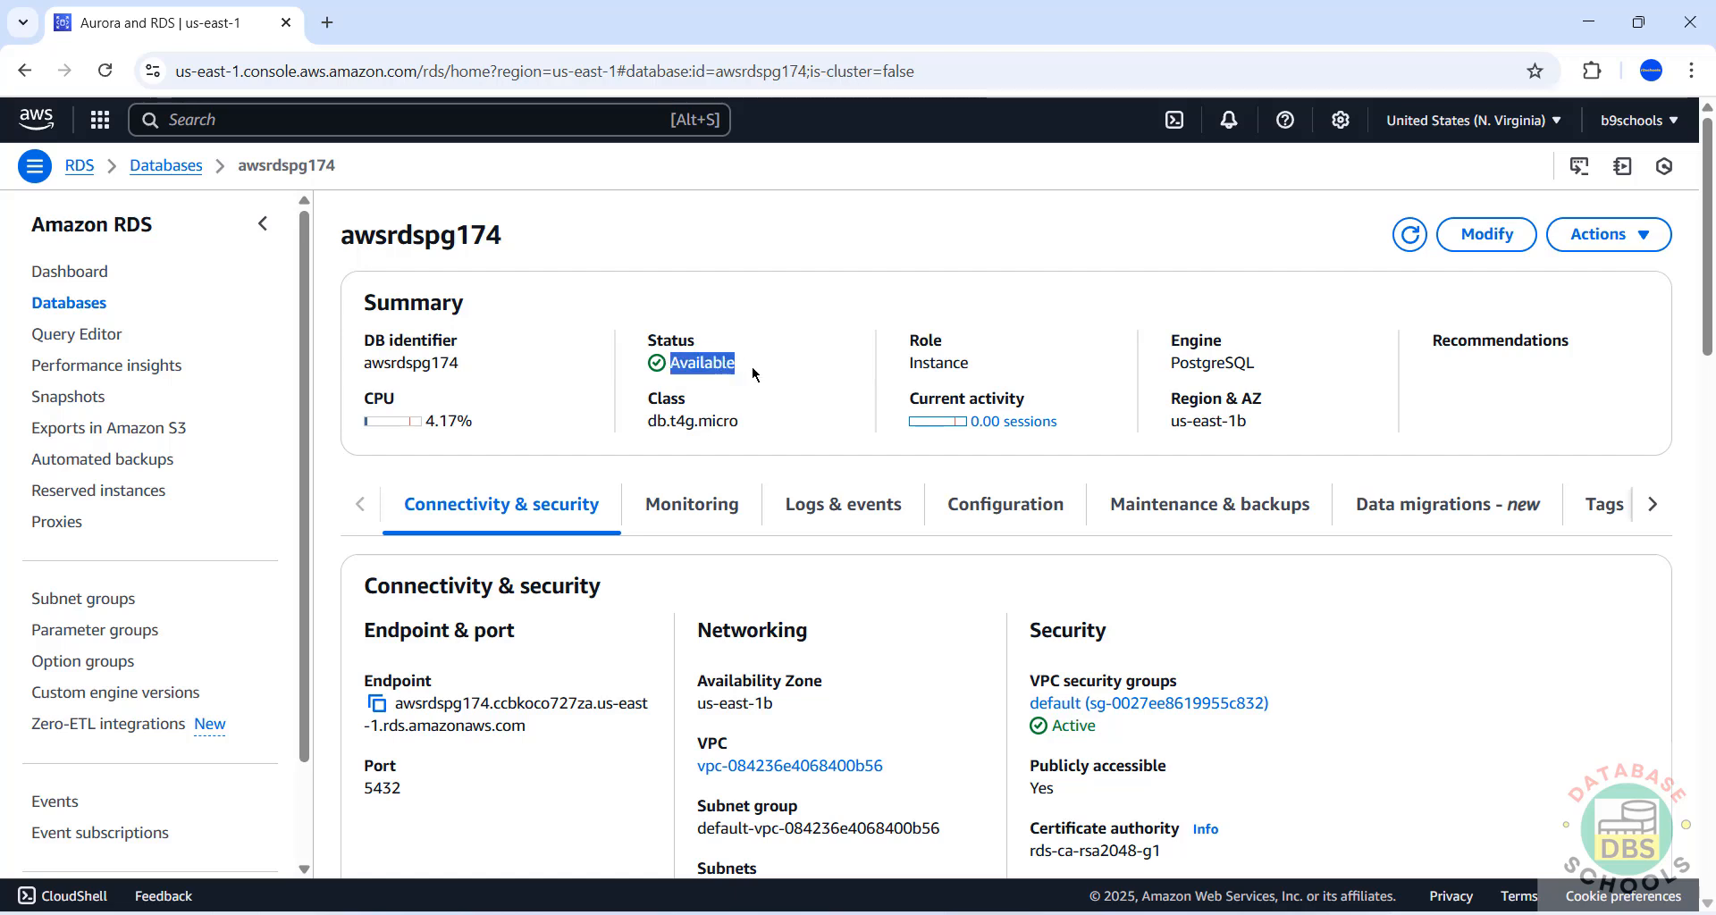
{"action": "left_click", "coordinate": [772, 438]}
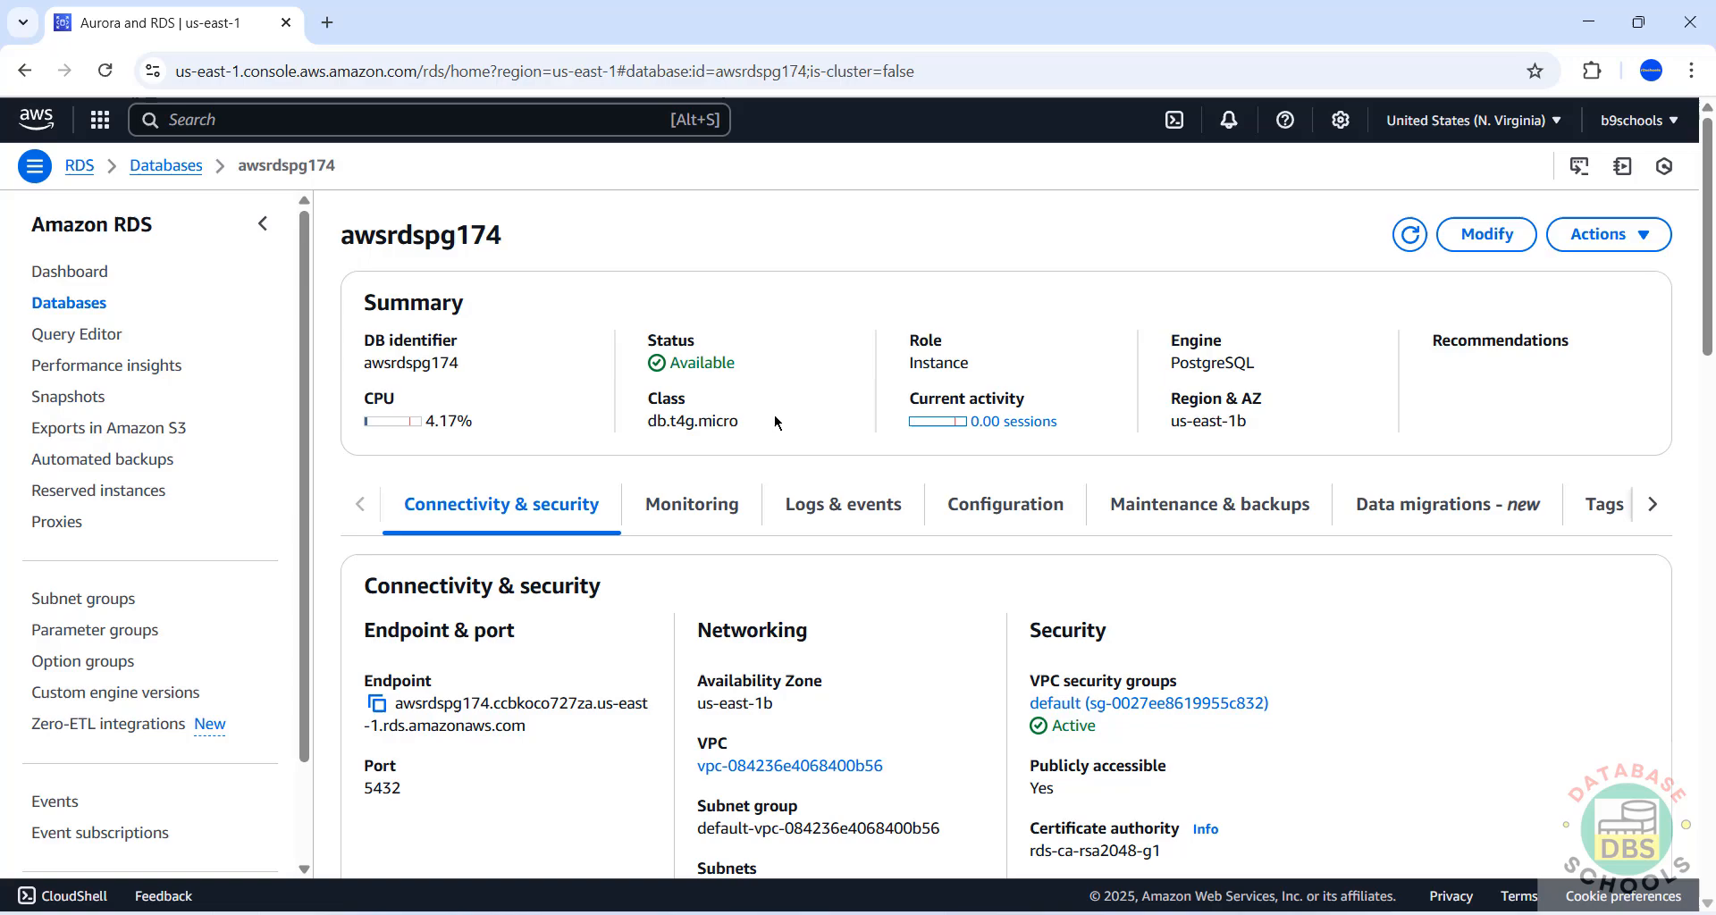
{"action": "left_click", "coordinate": [1608, 237]}
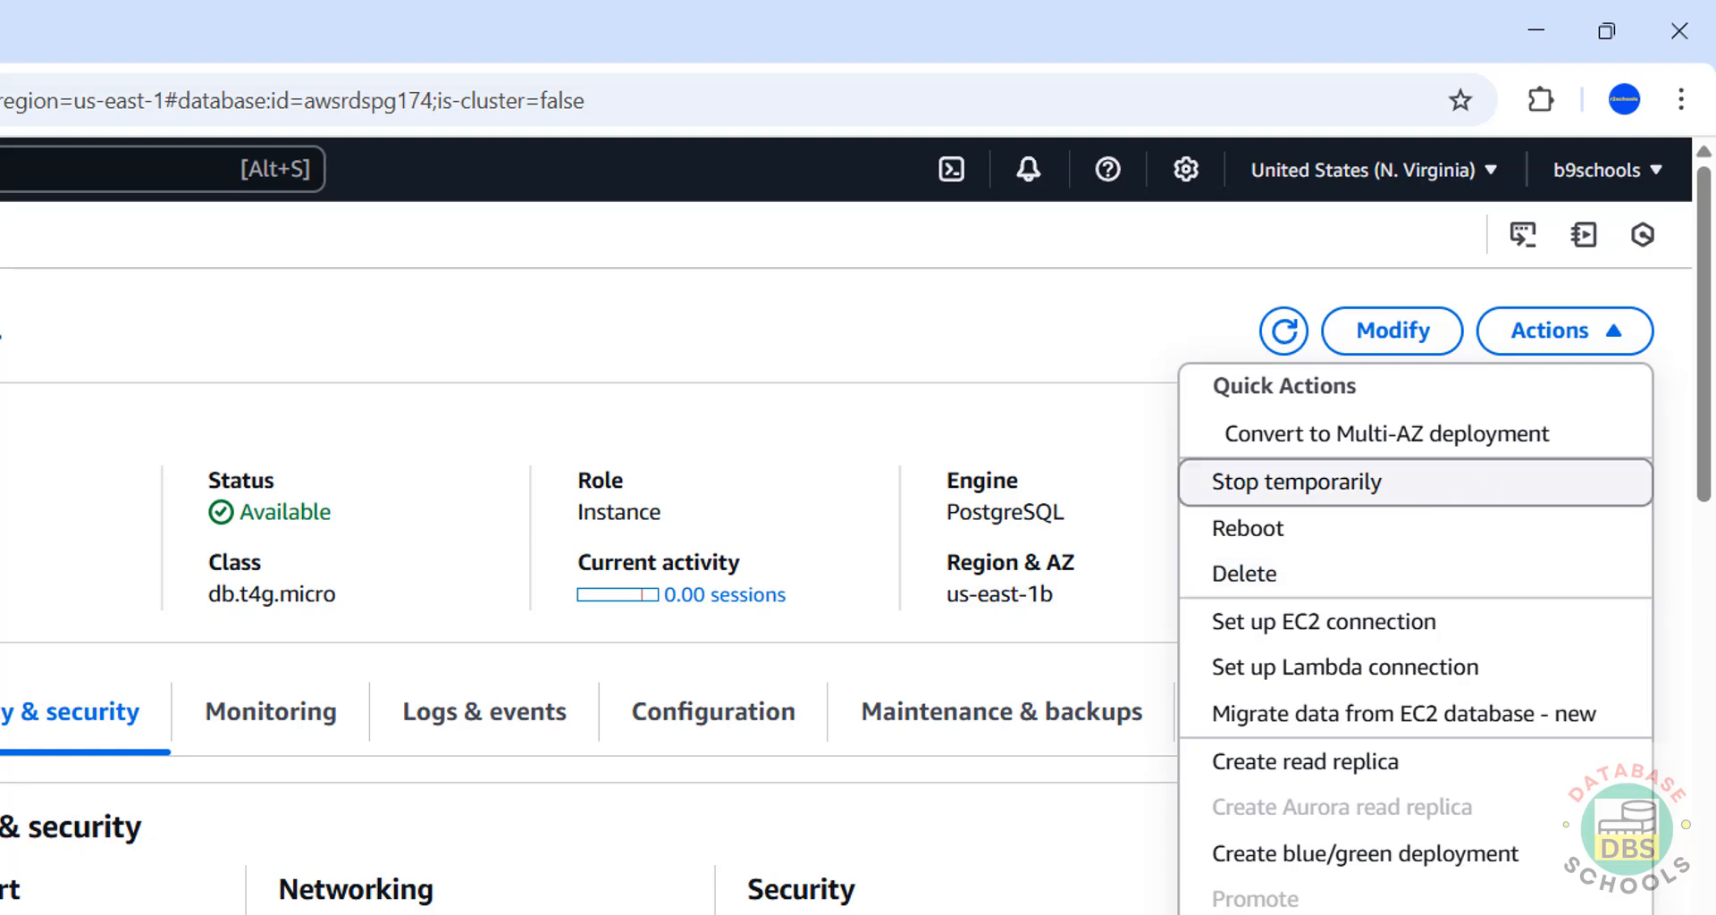
Back in the Databases list, select awsrdspg174 and review its Actions menu without choosing anything.
{"action": "left_click", "coordinate": [1, 234]}
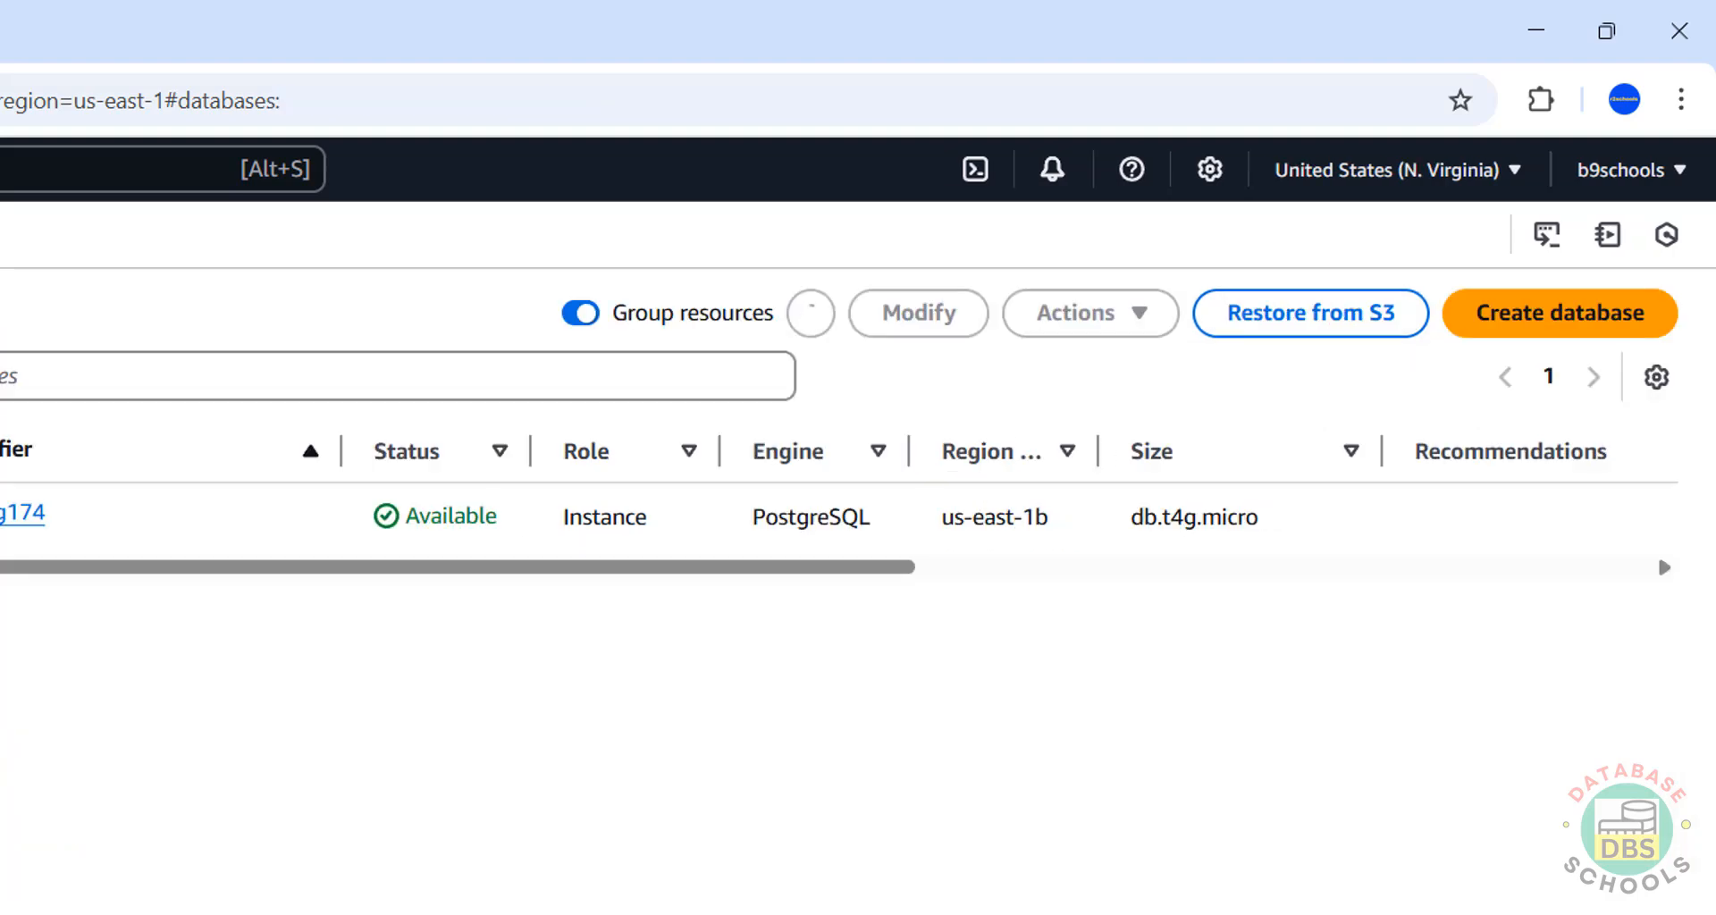
{"action": "left_click", "coordinate": [1, 516]}
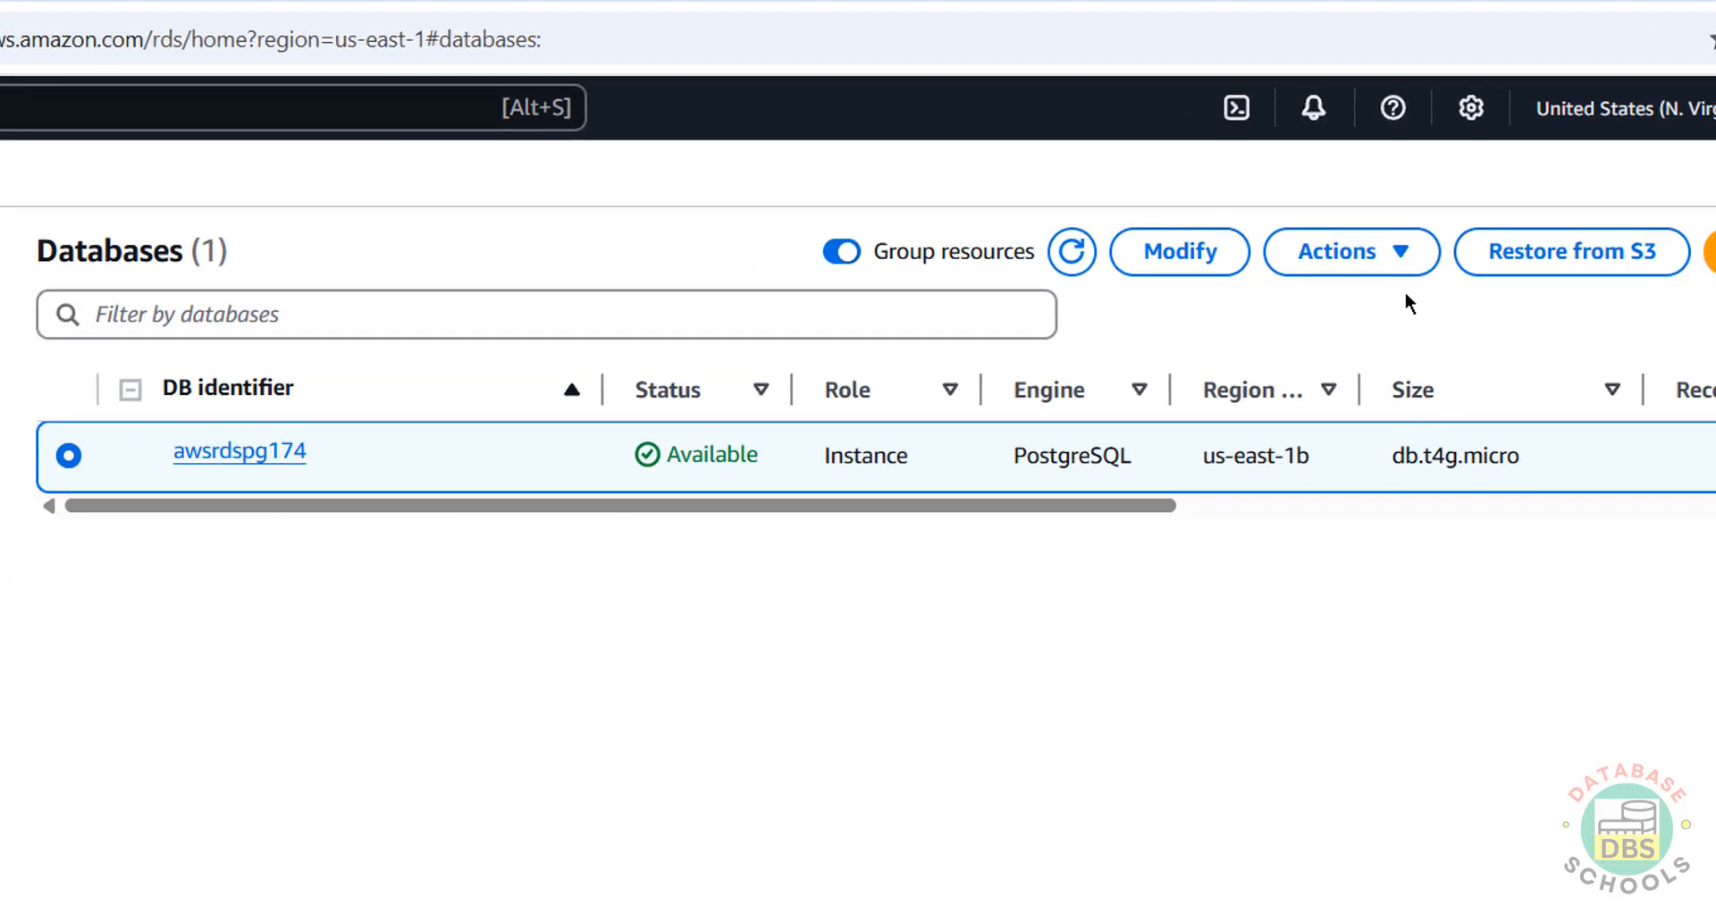
{"action": "left_click", "coordinate": [1390, 253]}
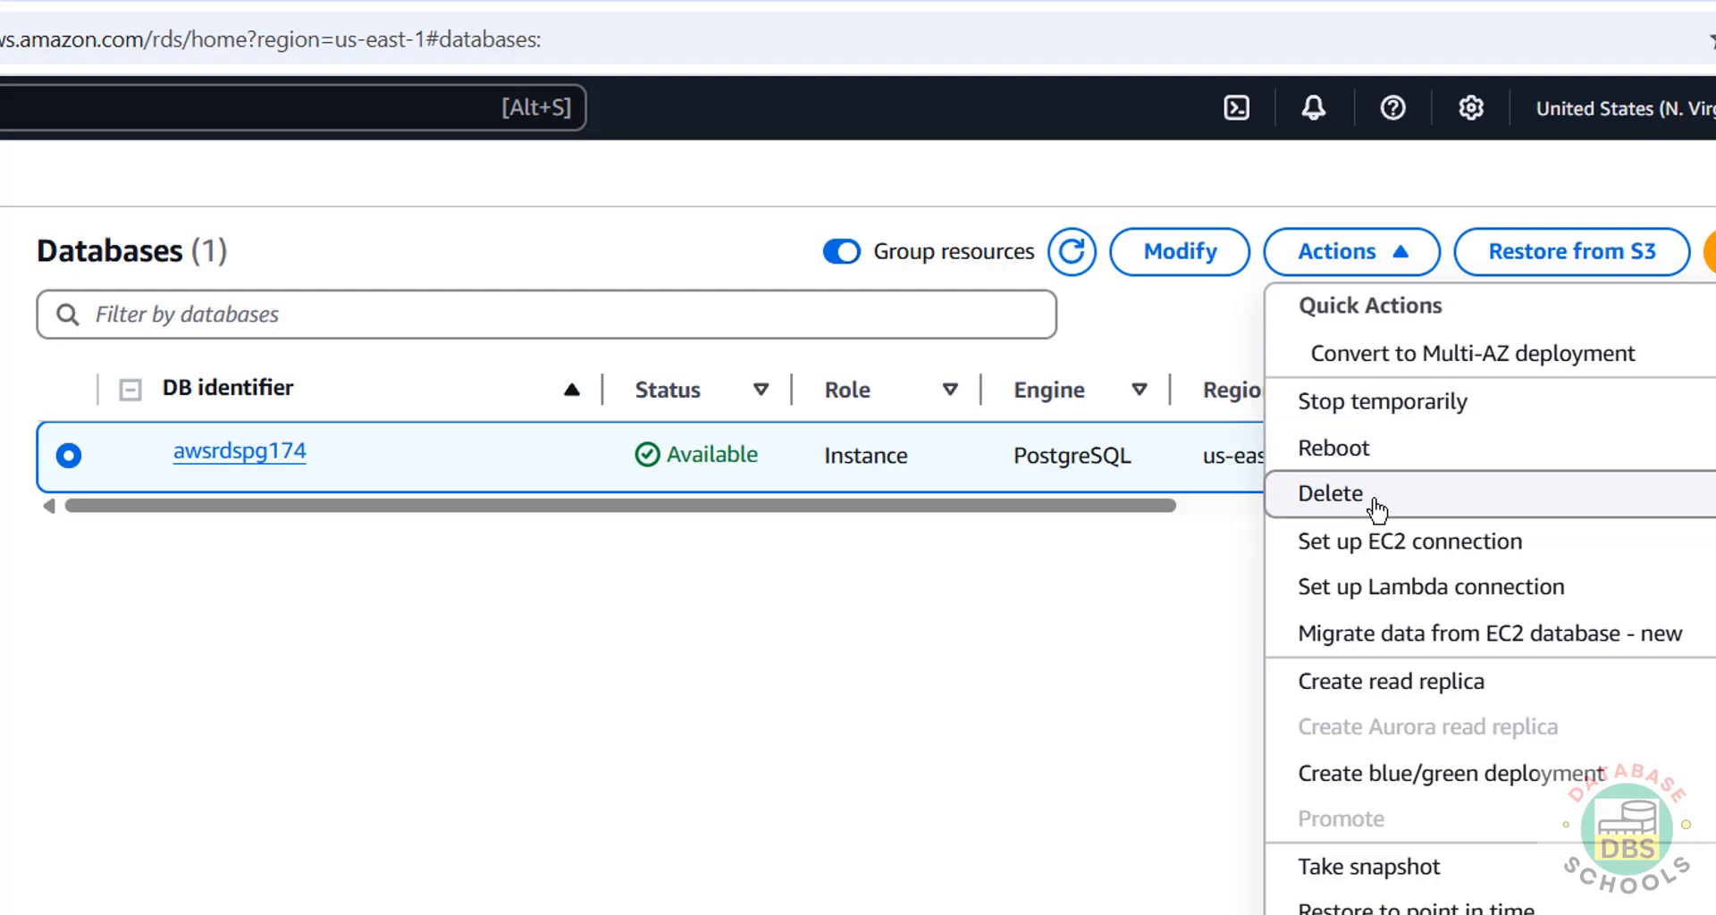
{"action": "left_click", "coordinate": [966, 738]}
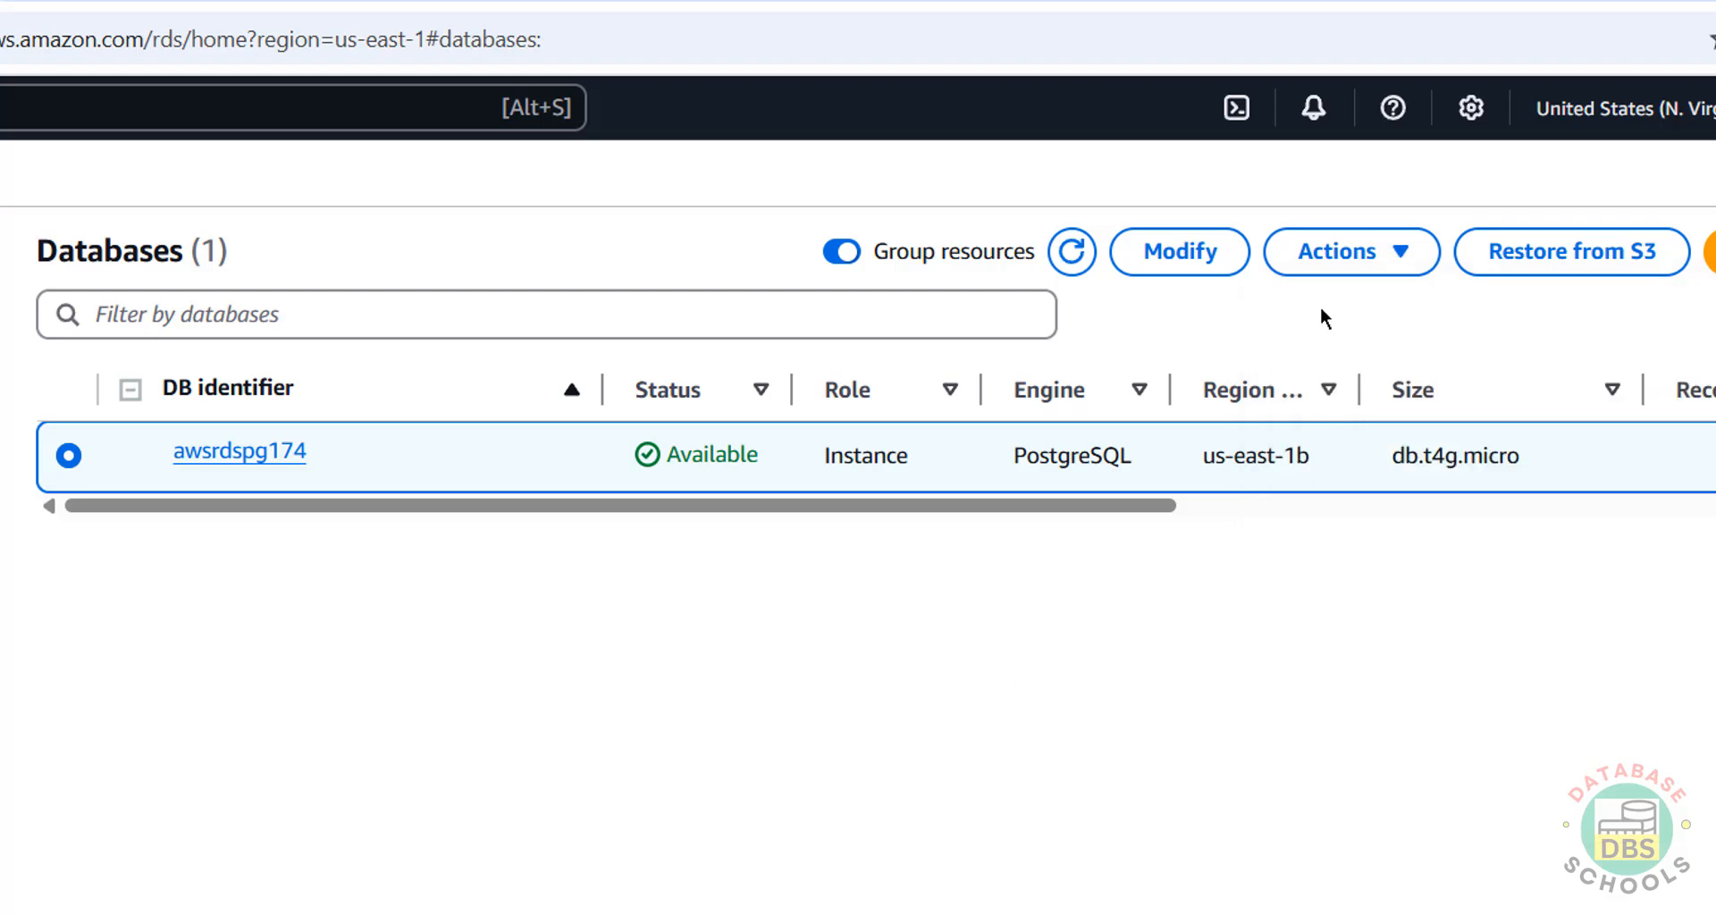
{"action": "left_click", "coordinate": [1341, 252]}
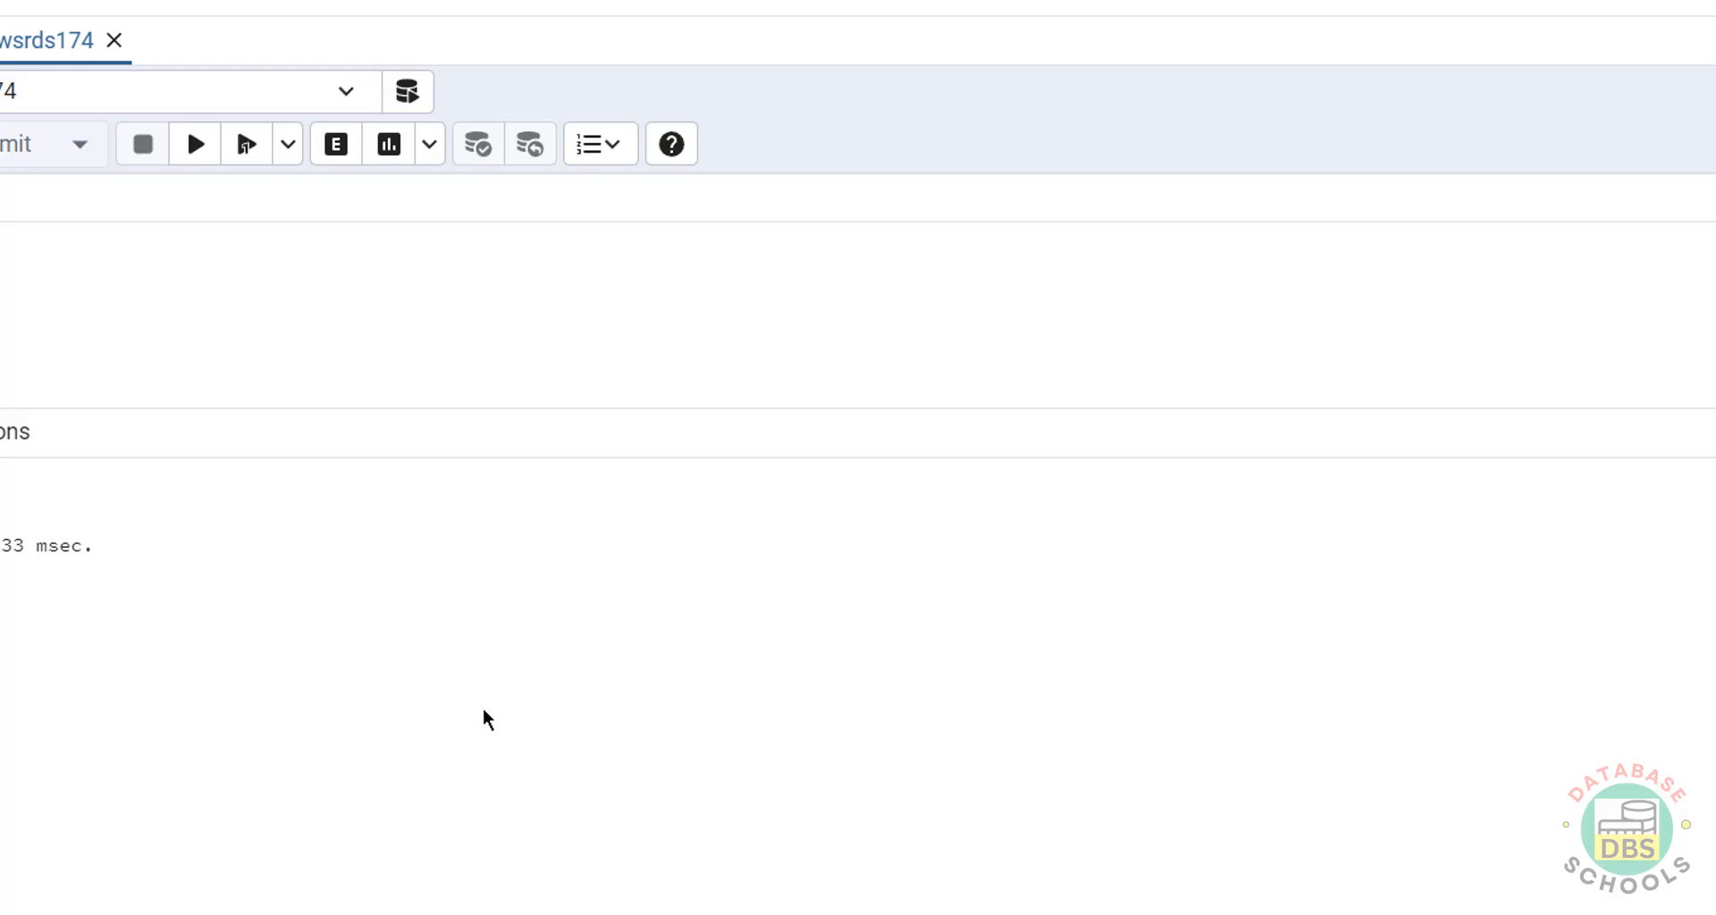
Launch DBeaver and start a new PostgreSQL database connection.
{"action": "key", "text": "super"}
{"action": "type", "text": "dbeaver"}
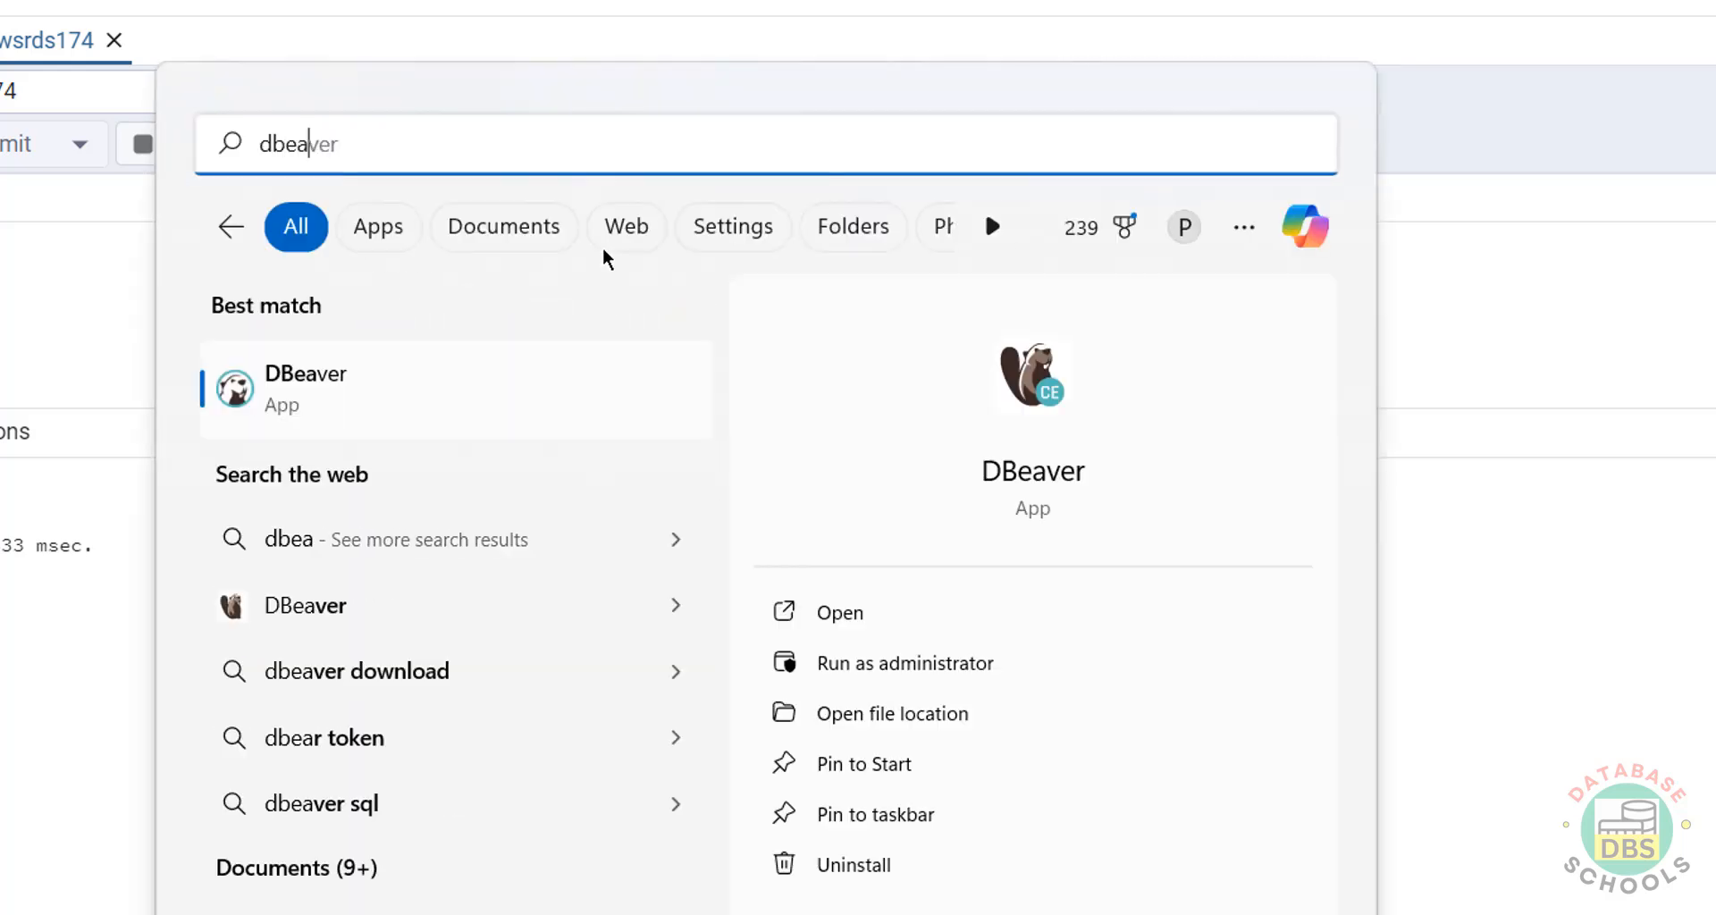
{"action": "left_click", "coordinate": [388, 371]}
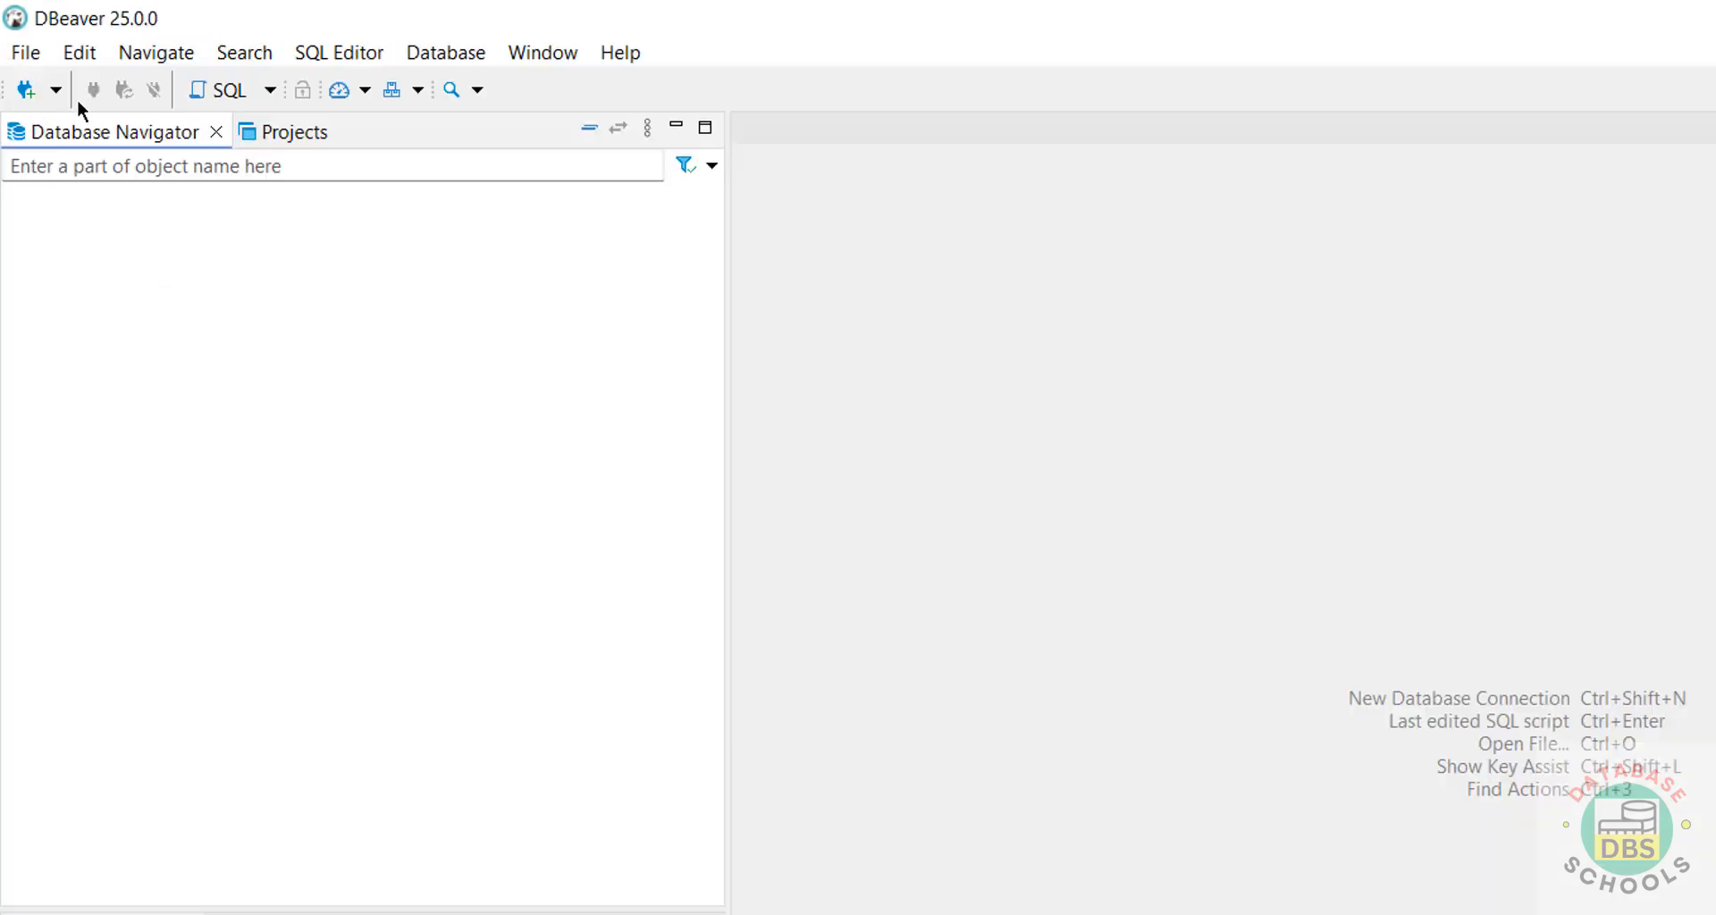
{"action": "left_click", "coordinate": [25, 89]}
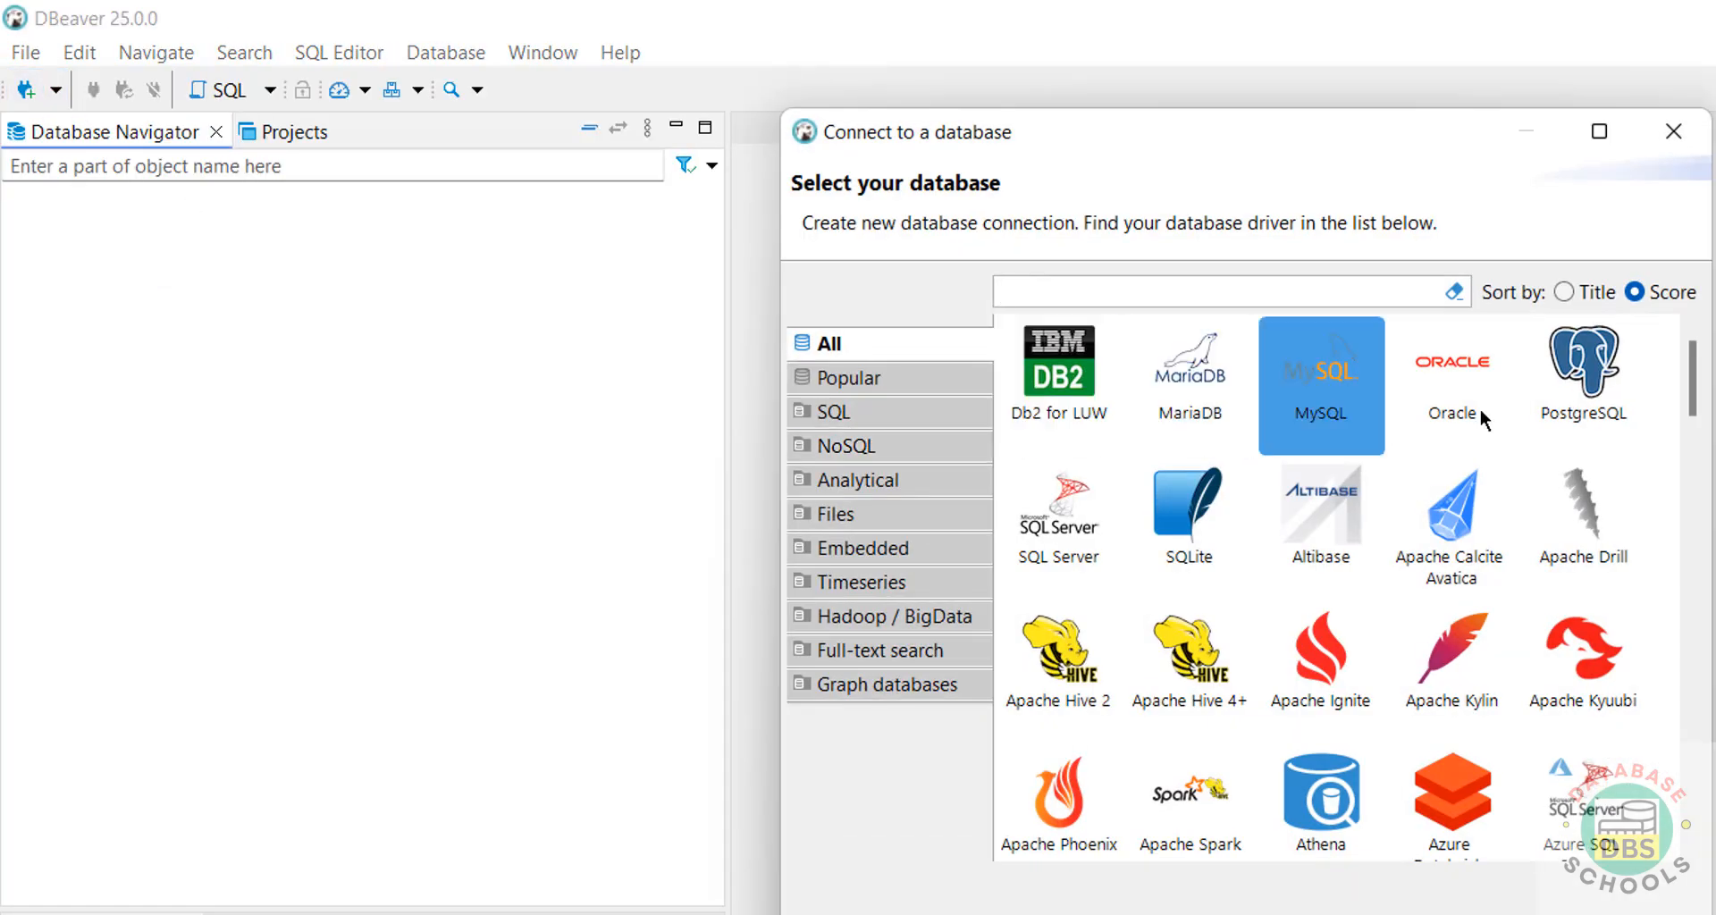
{"action": "left_click", "coordinate": [1582, 403]}
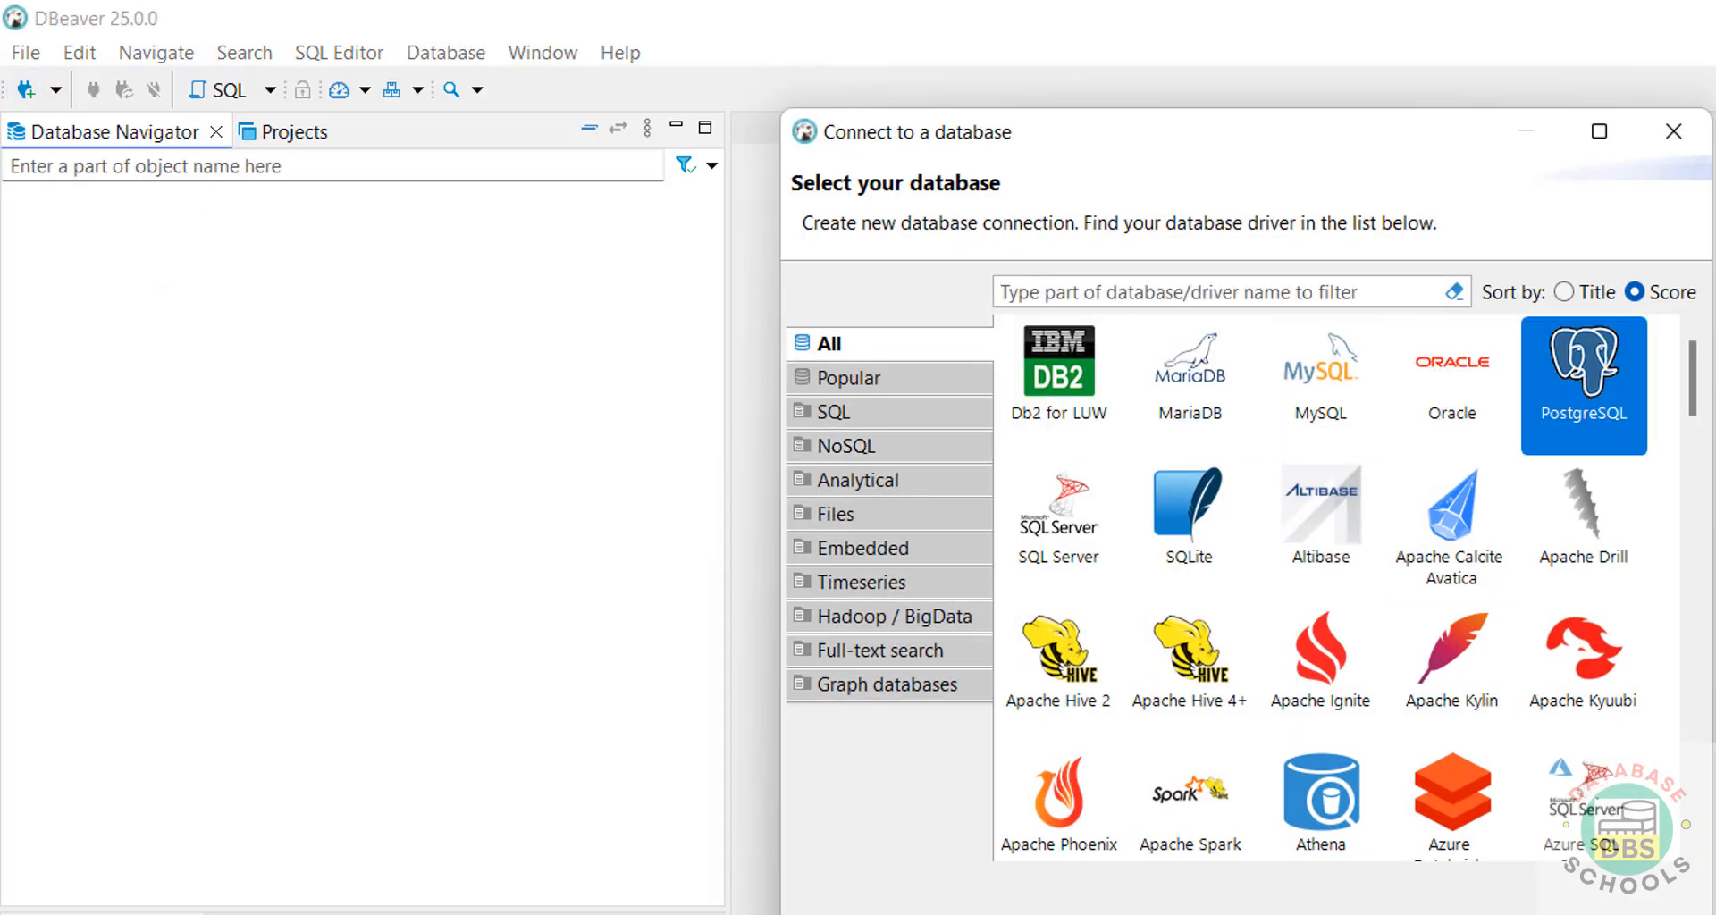
{"action": "left_click", "coordinate": [934, 903]}
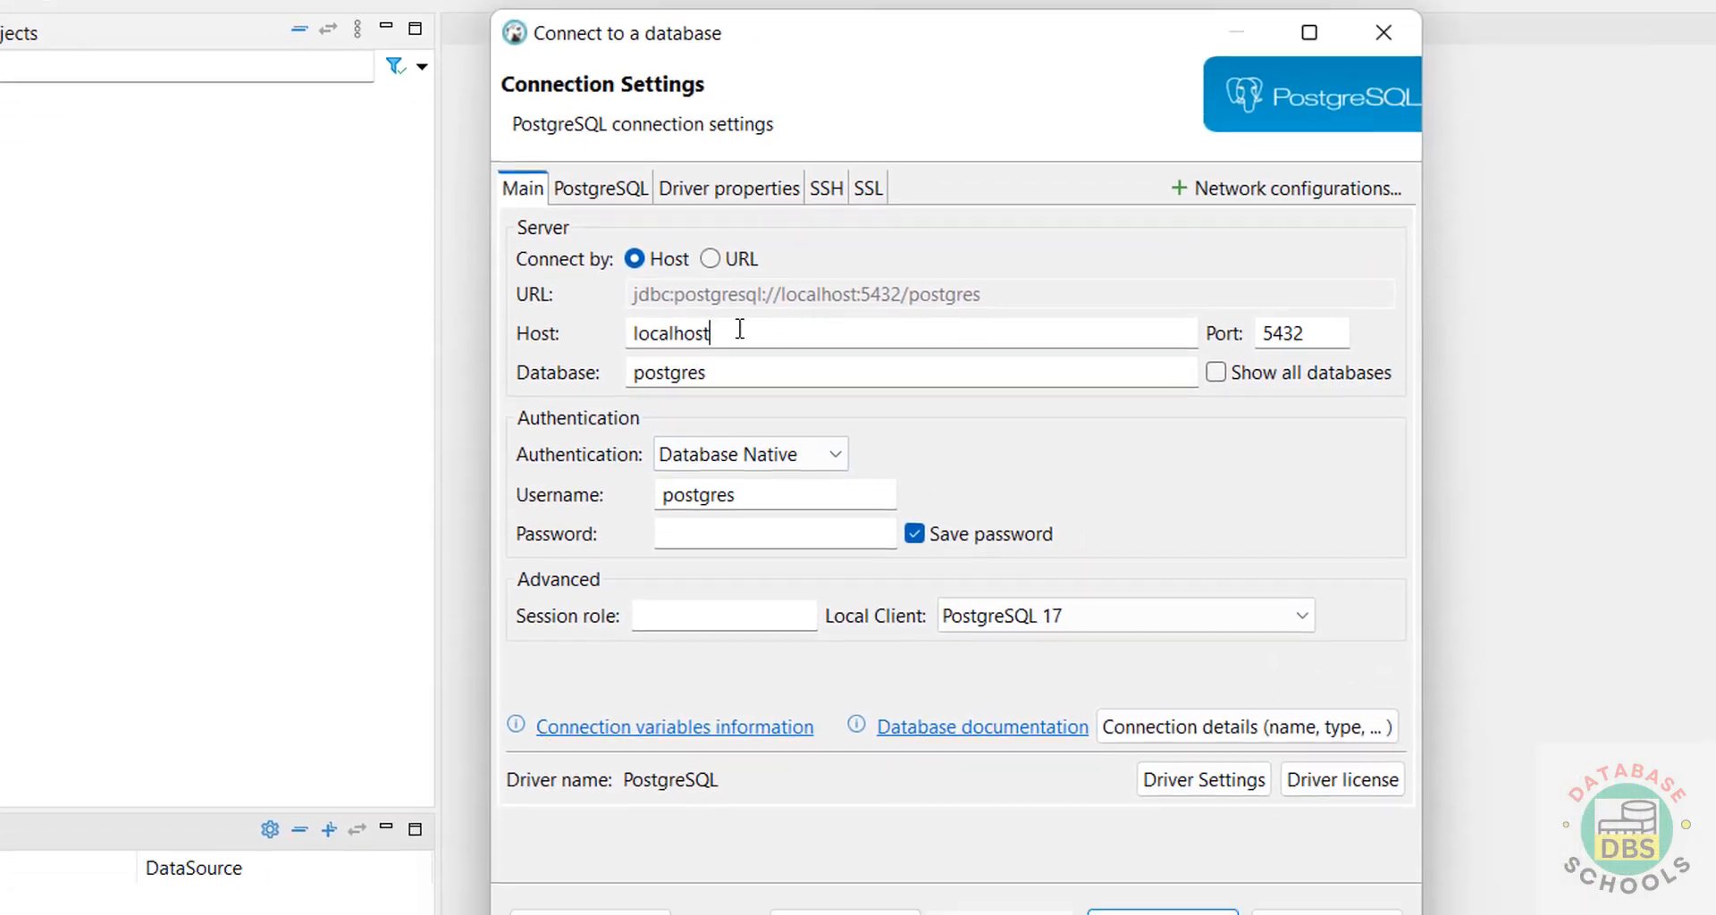
Set the connection host to the awsrdspg174 RDS endpoint, keeping port 5432.
{"action": "left_click_drag", "start_coordinate": [1027, 429], "coordinate": [688, 427]}
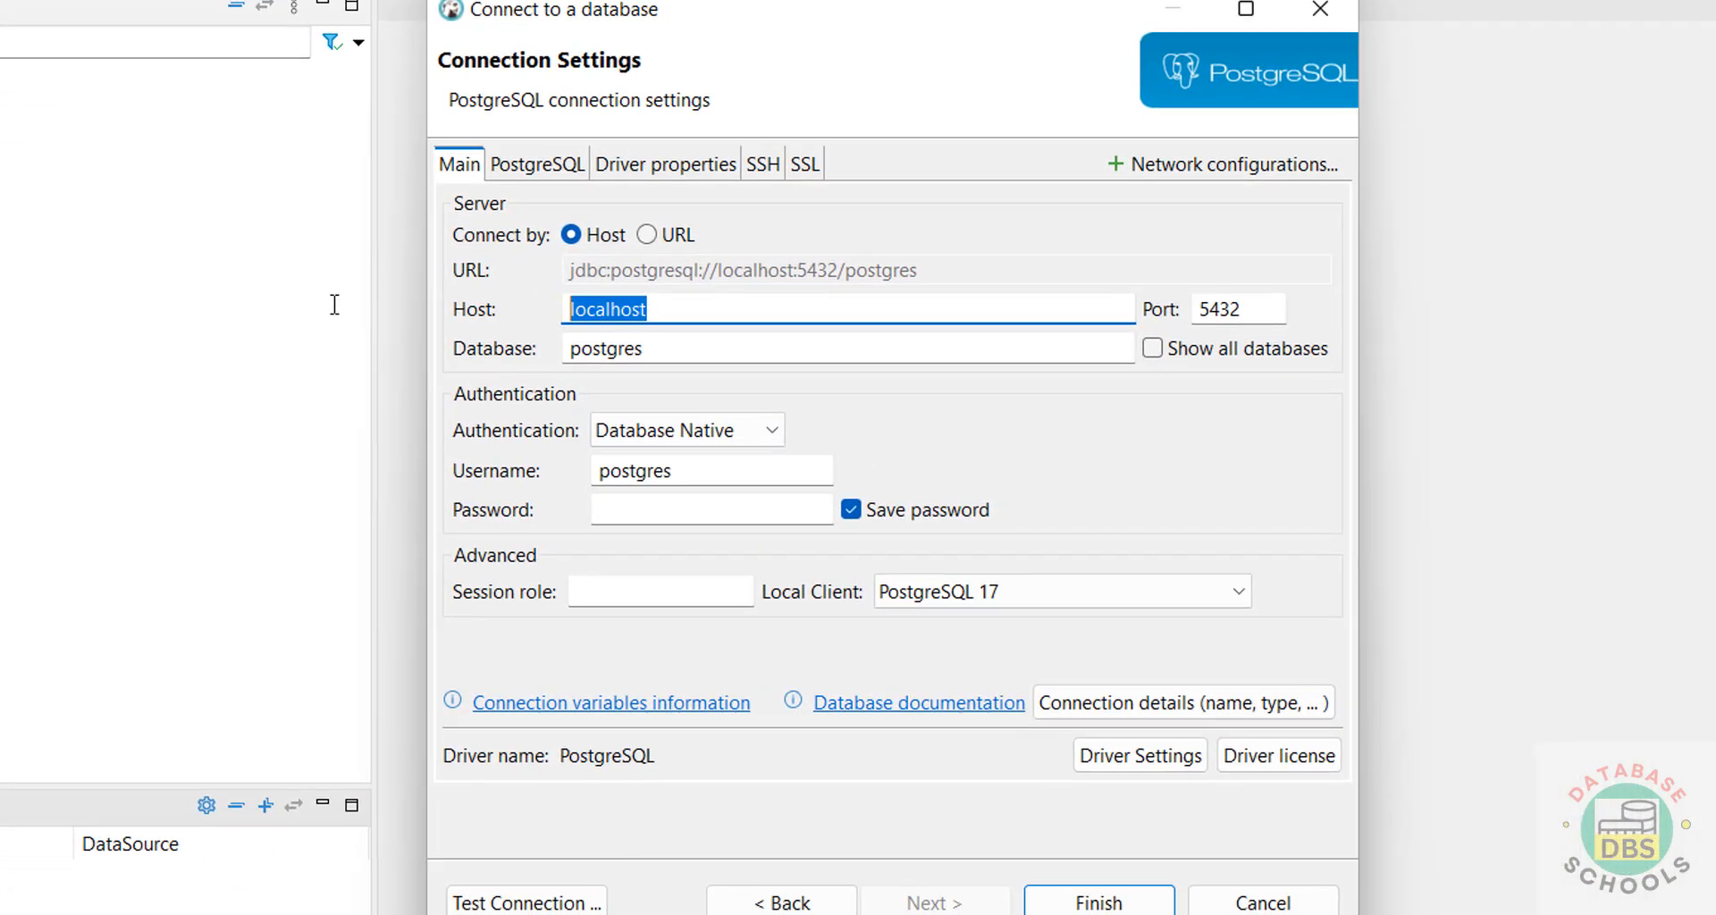
{"action": "type", "text": "awsrdspg174.ccbkoco727za.us-east-1.rds.amazonaws.com"}
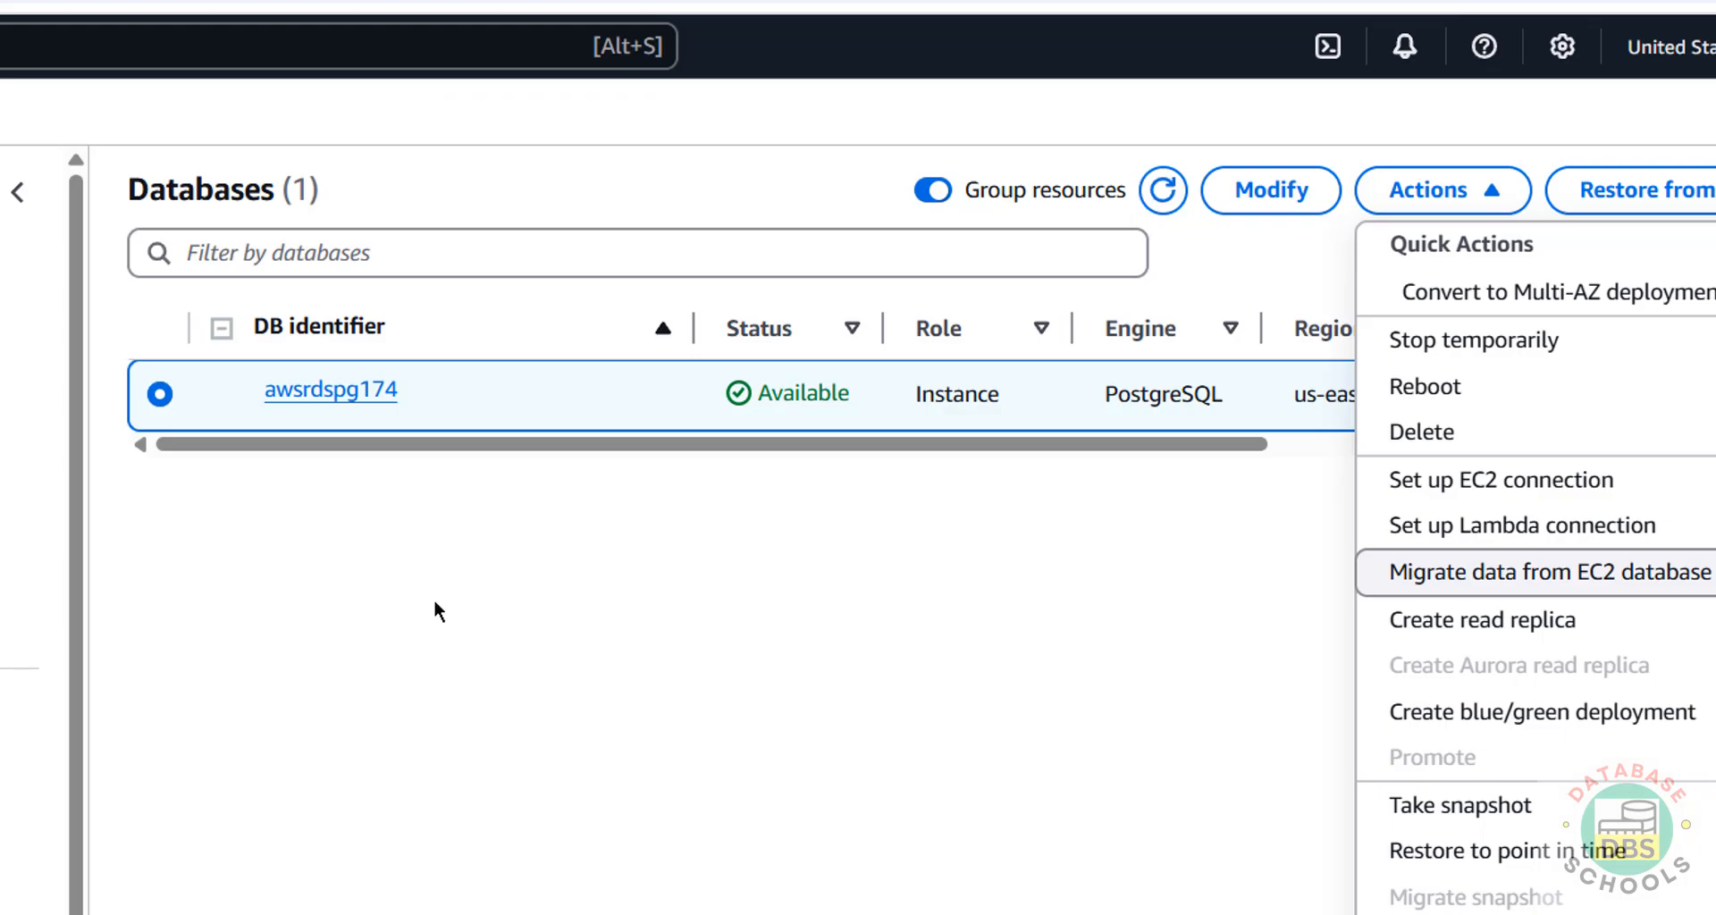
{"action": "left_click", "coordinate": [337, 392]}
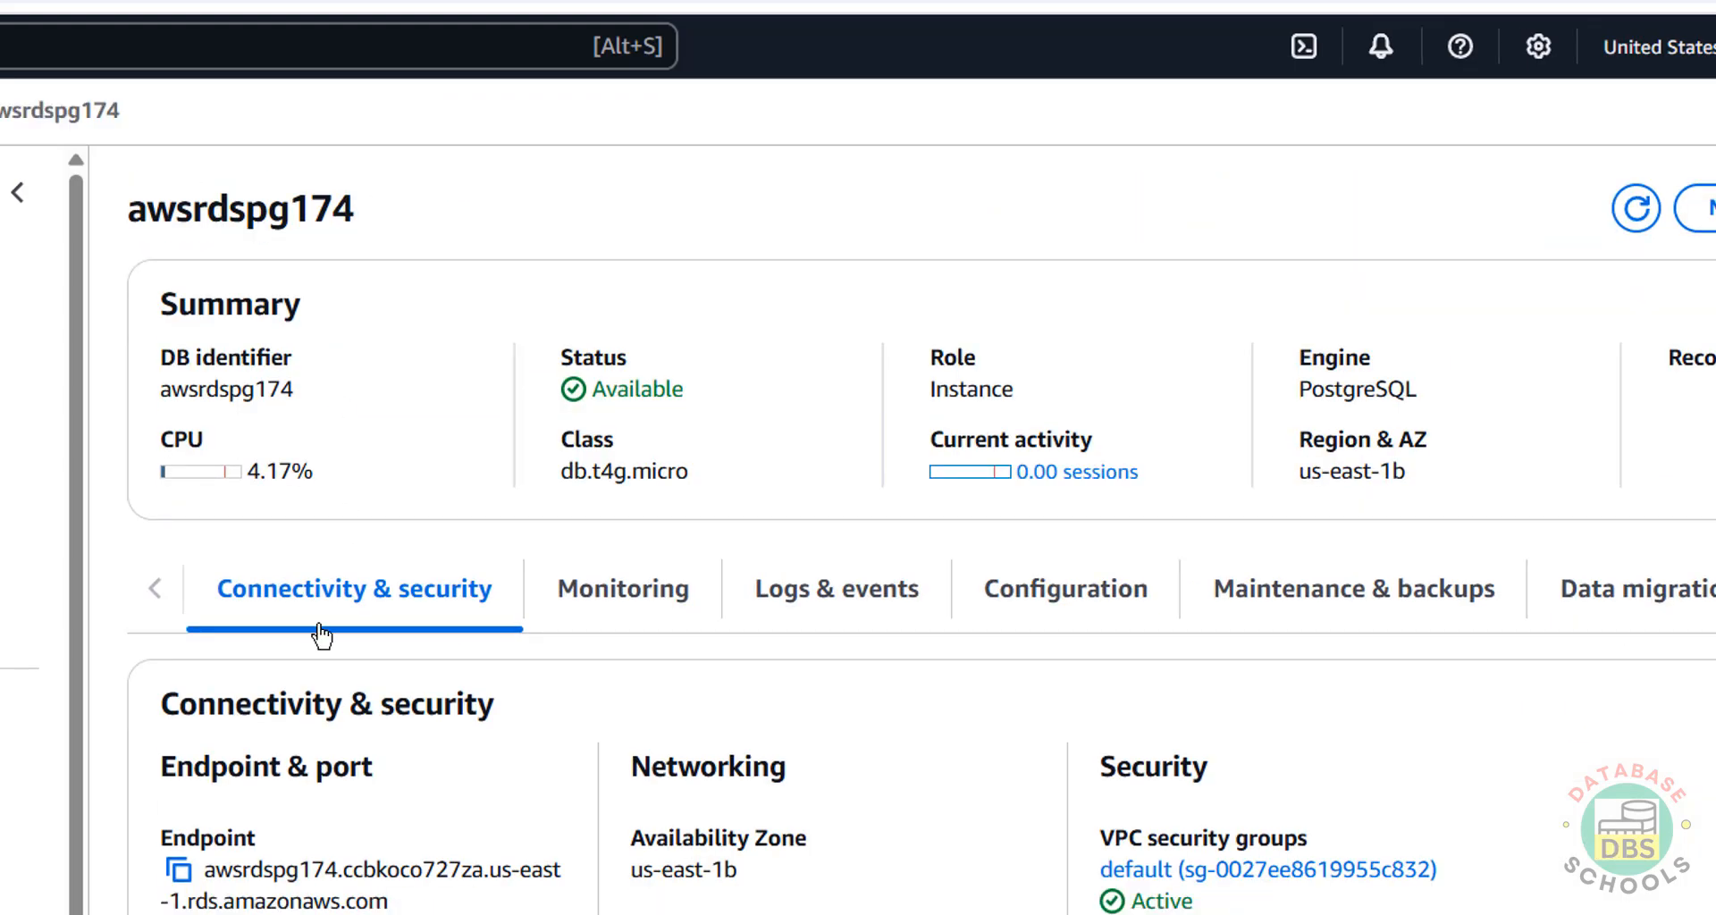
{"action": "left_click", "coordinate": [179, 869]}
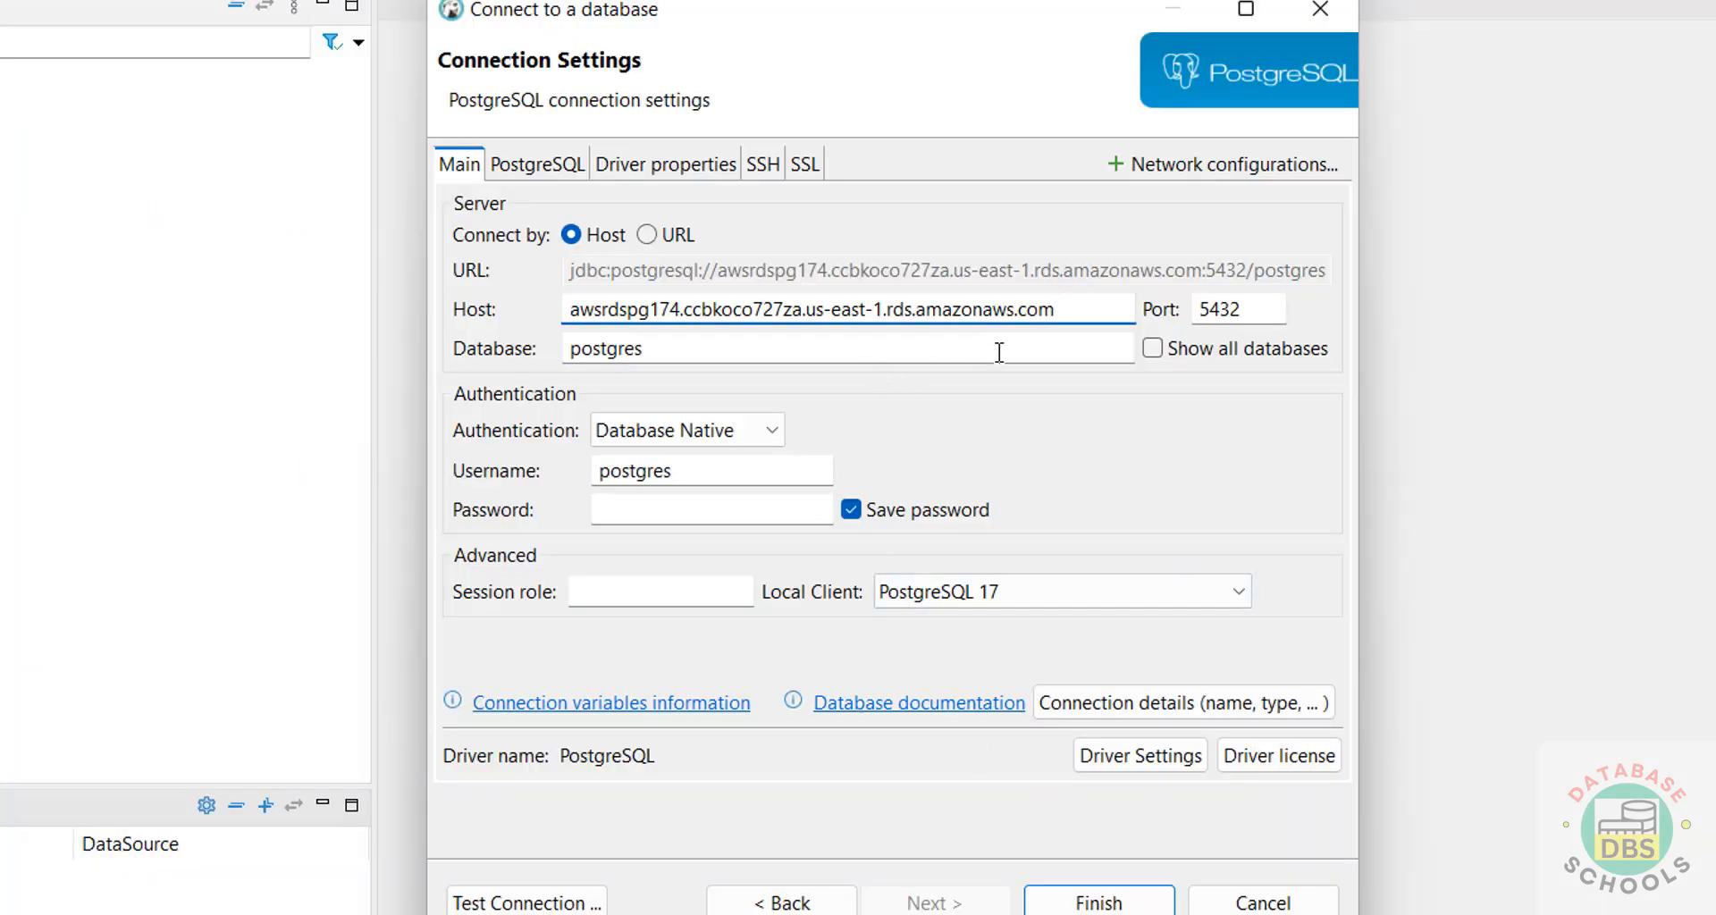
{"action": "double_click", "coordinate": [1253, 313]}
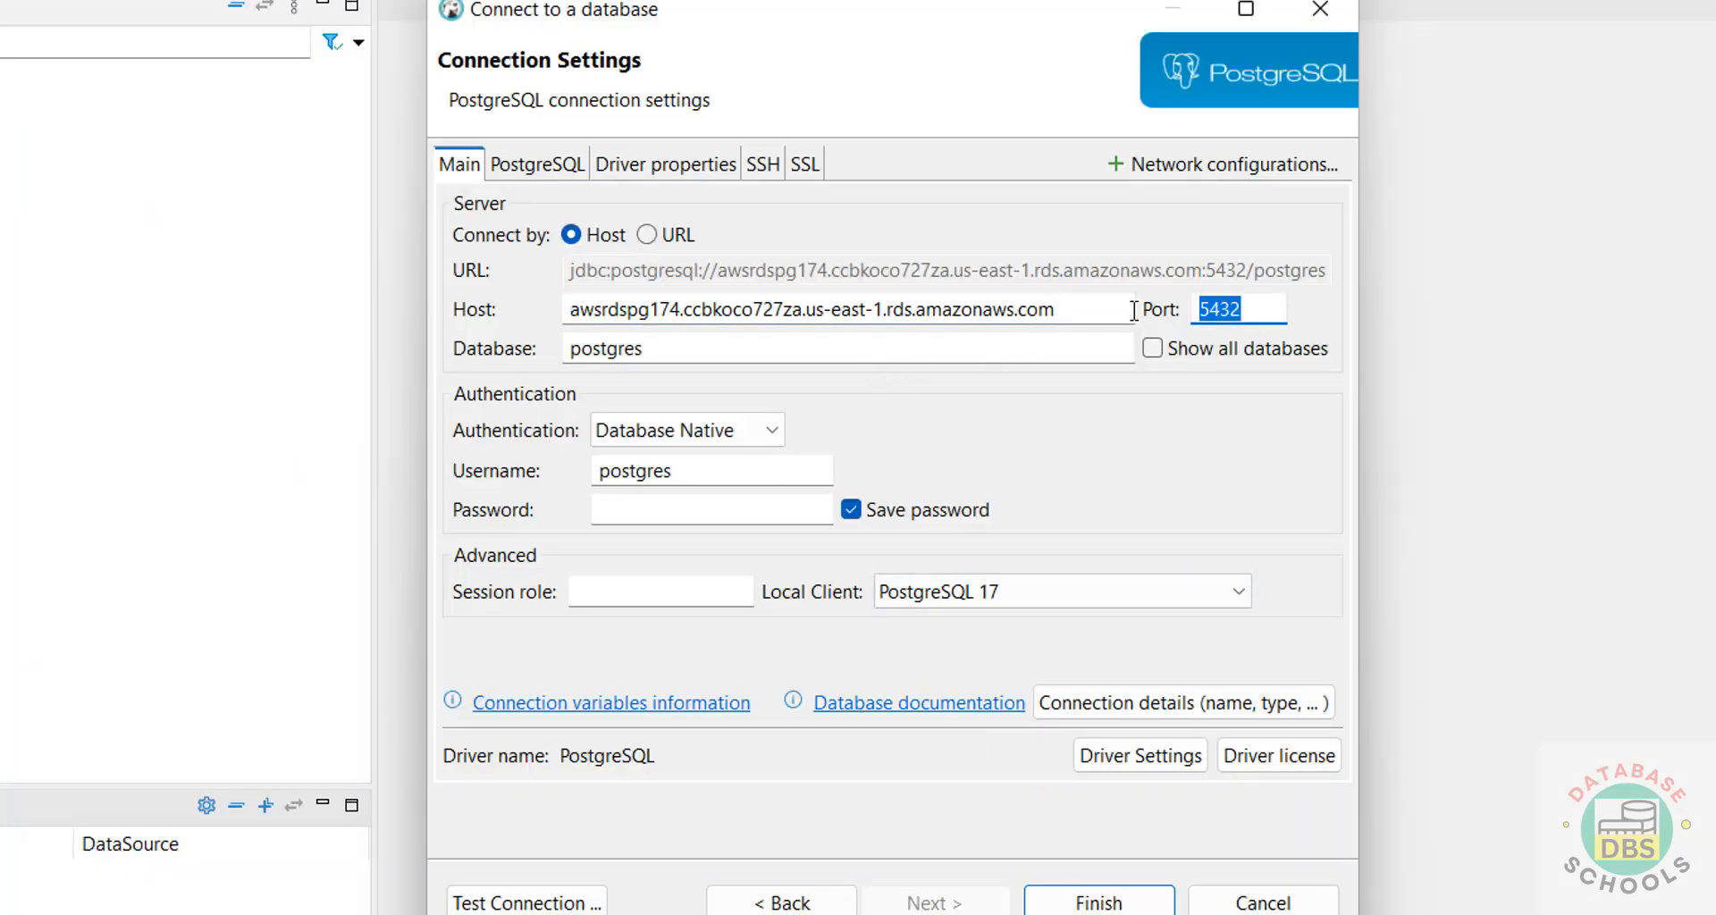
{"action": "key", "text": "Tab"}
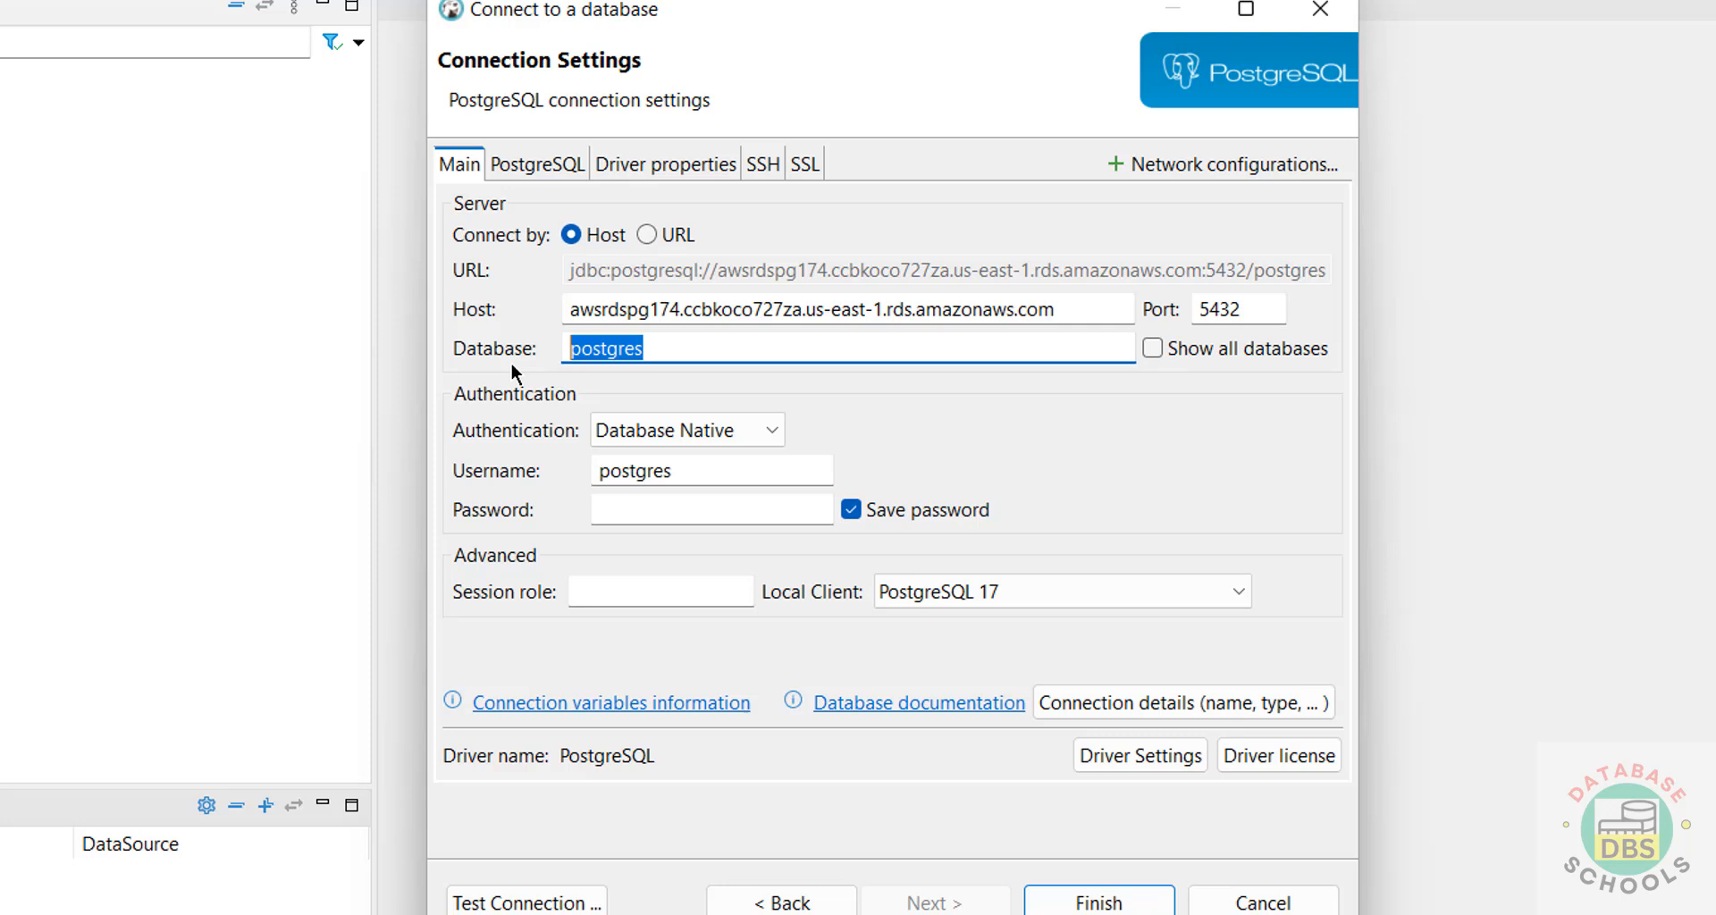
Enable Show all databases, enter the password, test successfully, and save the postgres connection.
{"action": "left_click", "coordinate": [1155, 352]}
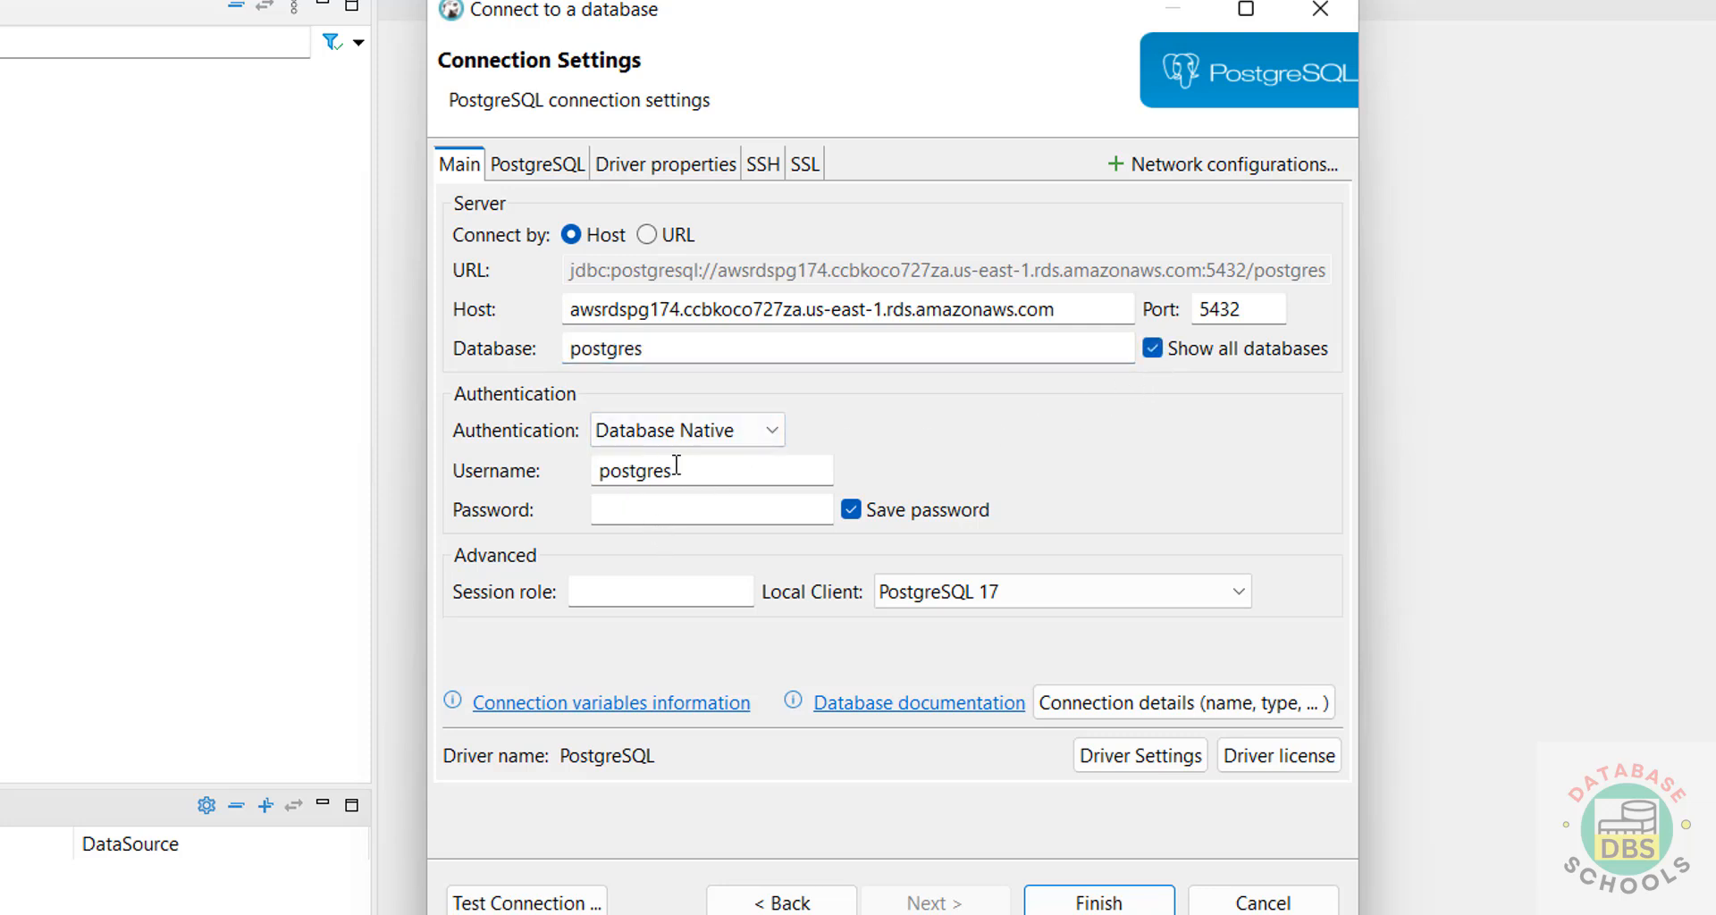
{"action": "left_click", "coordinate": [671, 517]}
{"action": "type", "text": "*********"}
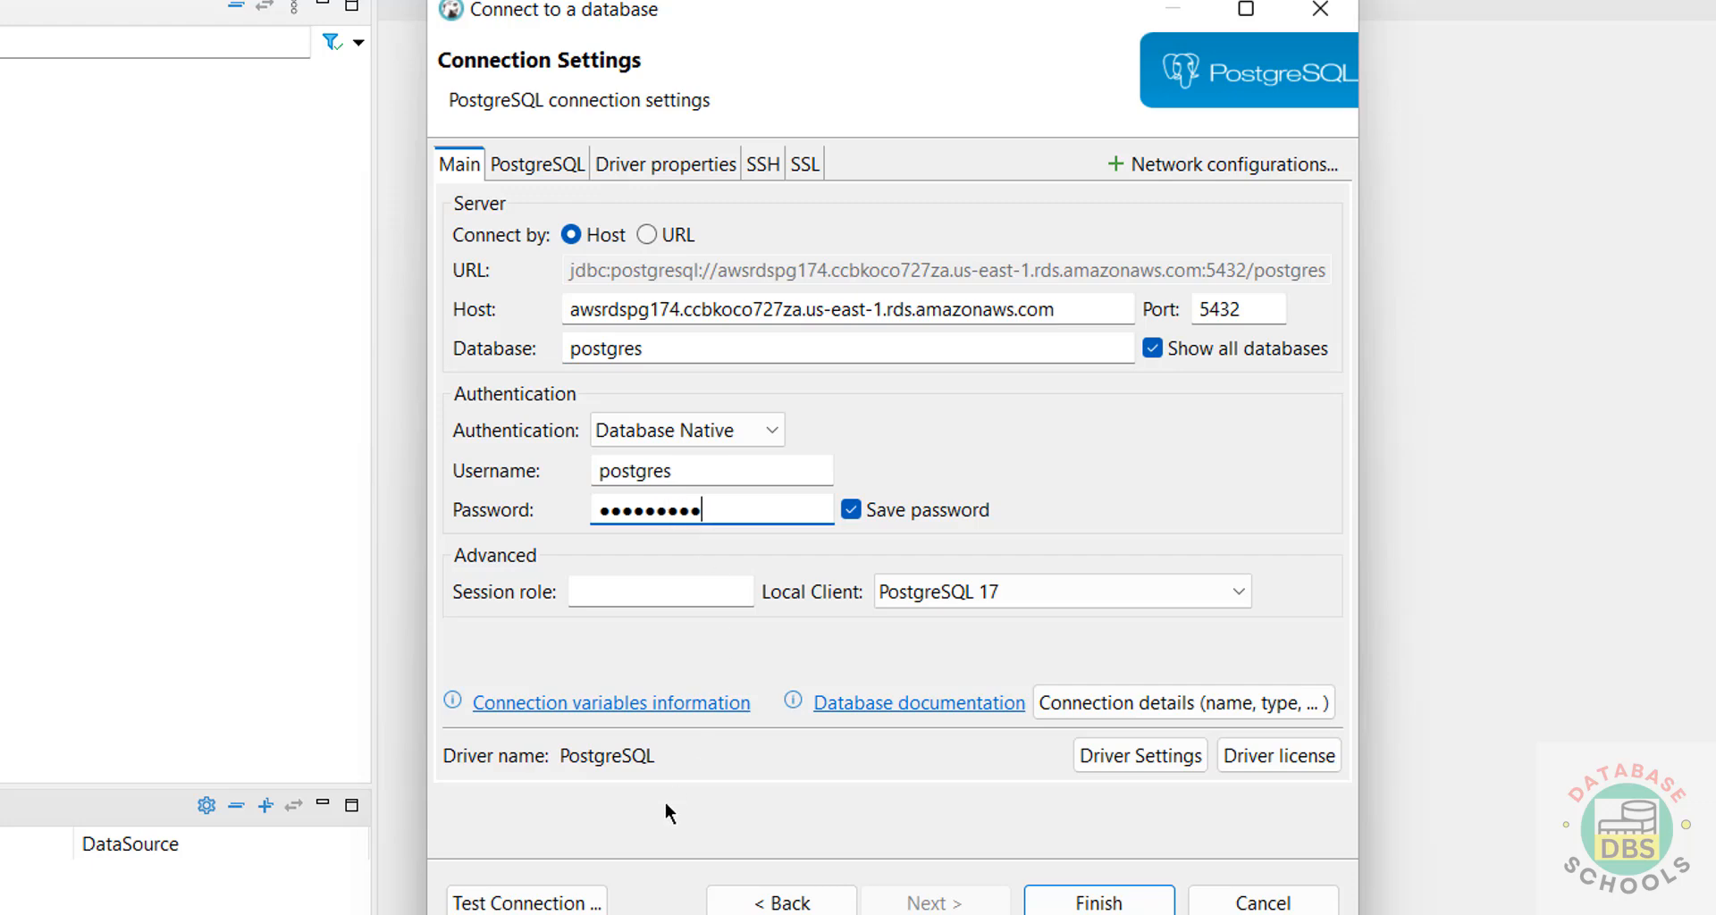
{"action": "left_click", "coordinate": [572, 901]}
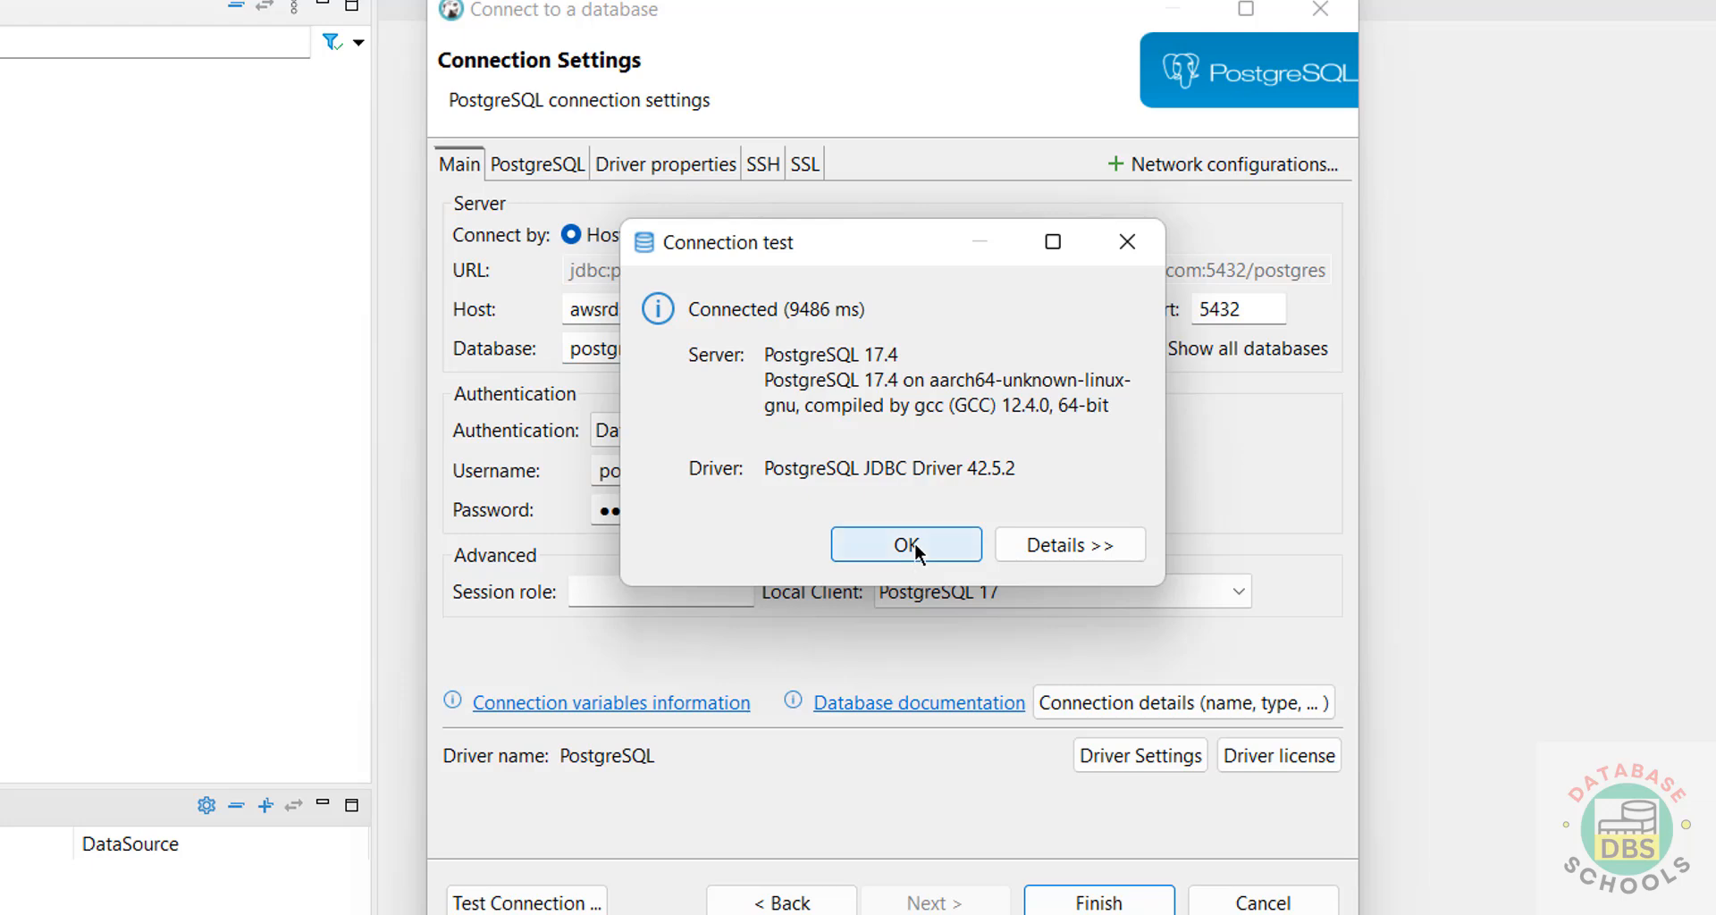
{"action": "left_click", "coordinate": [921, 547]}
{"action": "left_click", "coordinate": [1112, 901]}
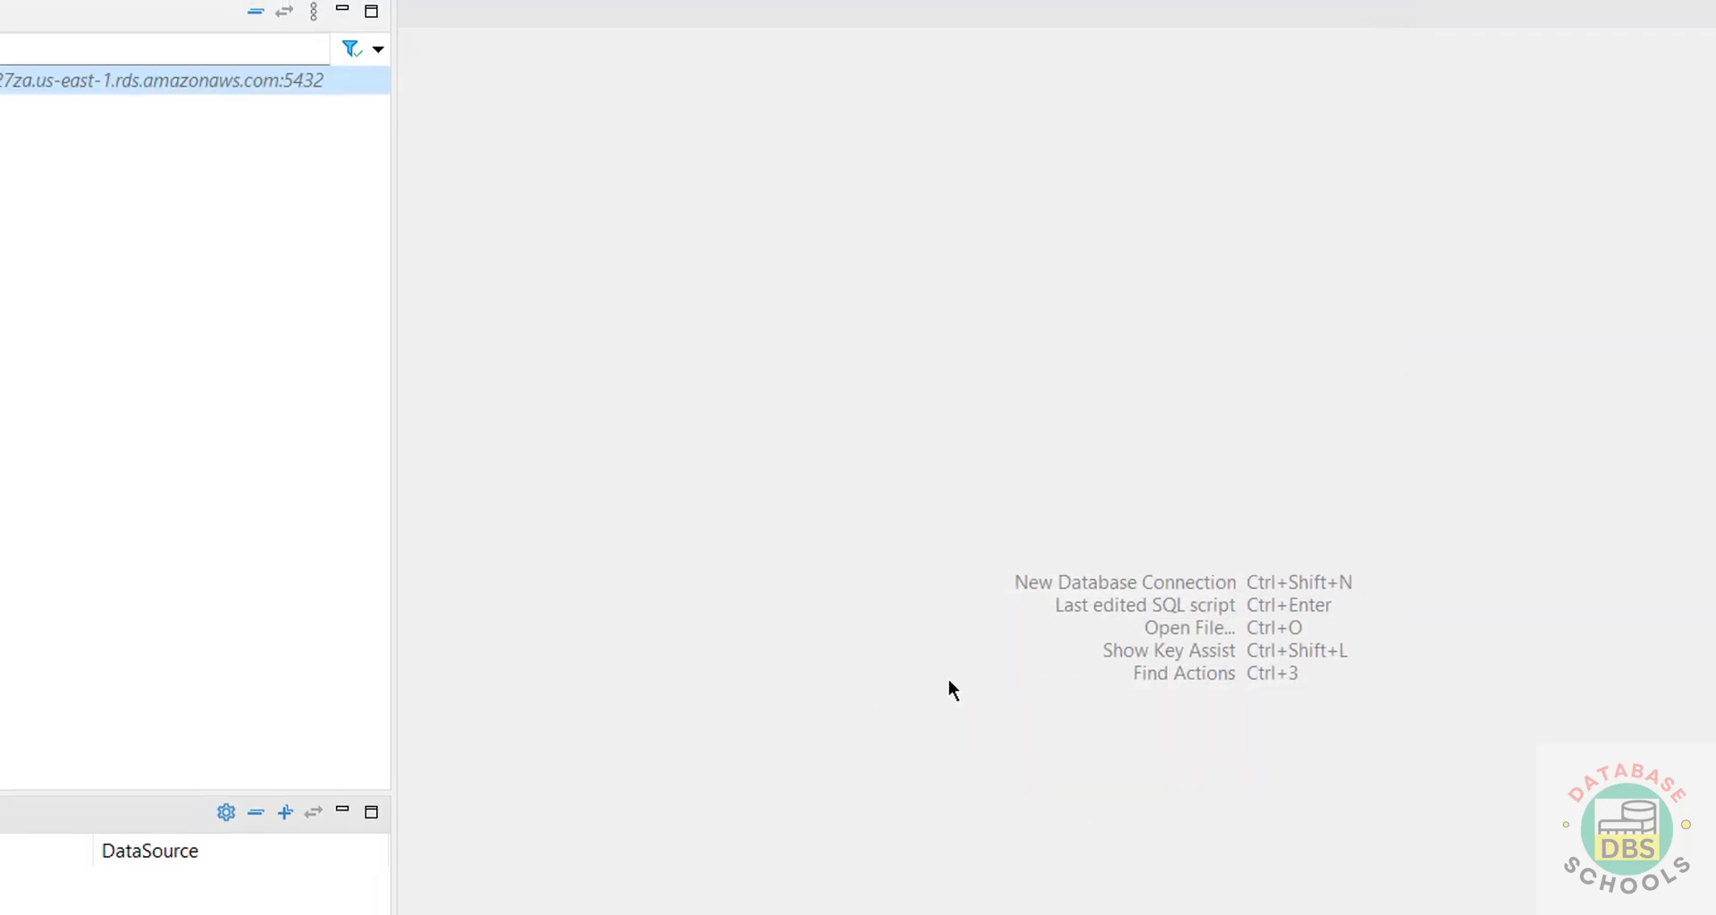
{"action": "left_click", "coordinate": [16, 196]}
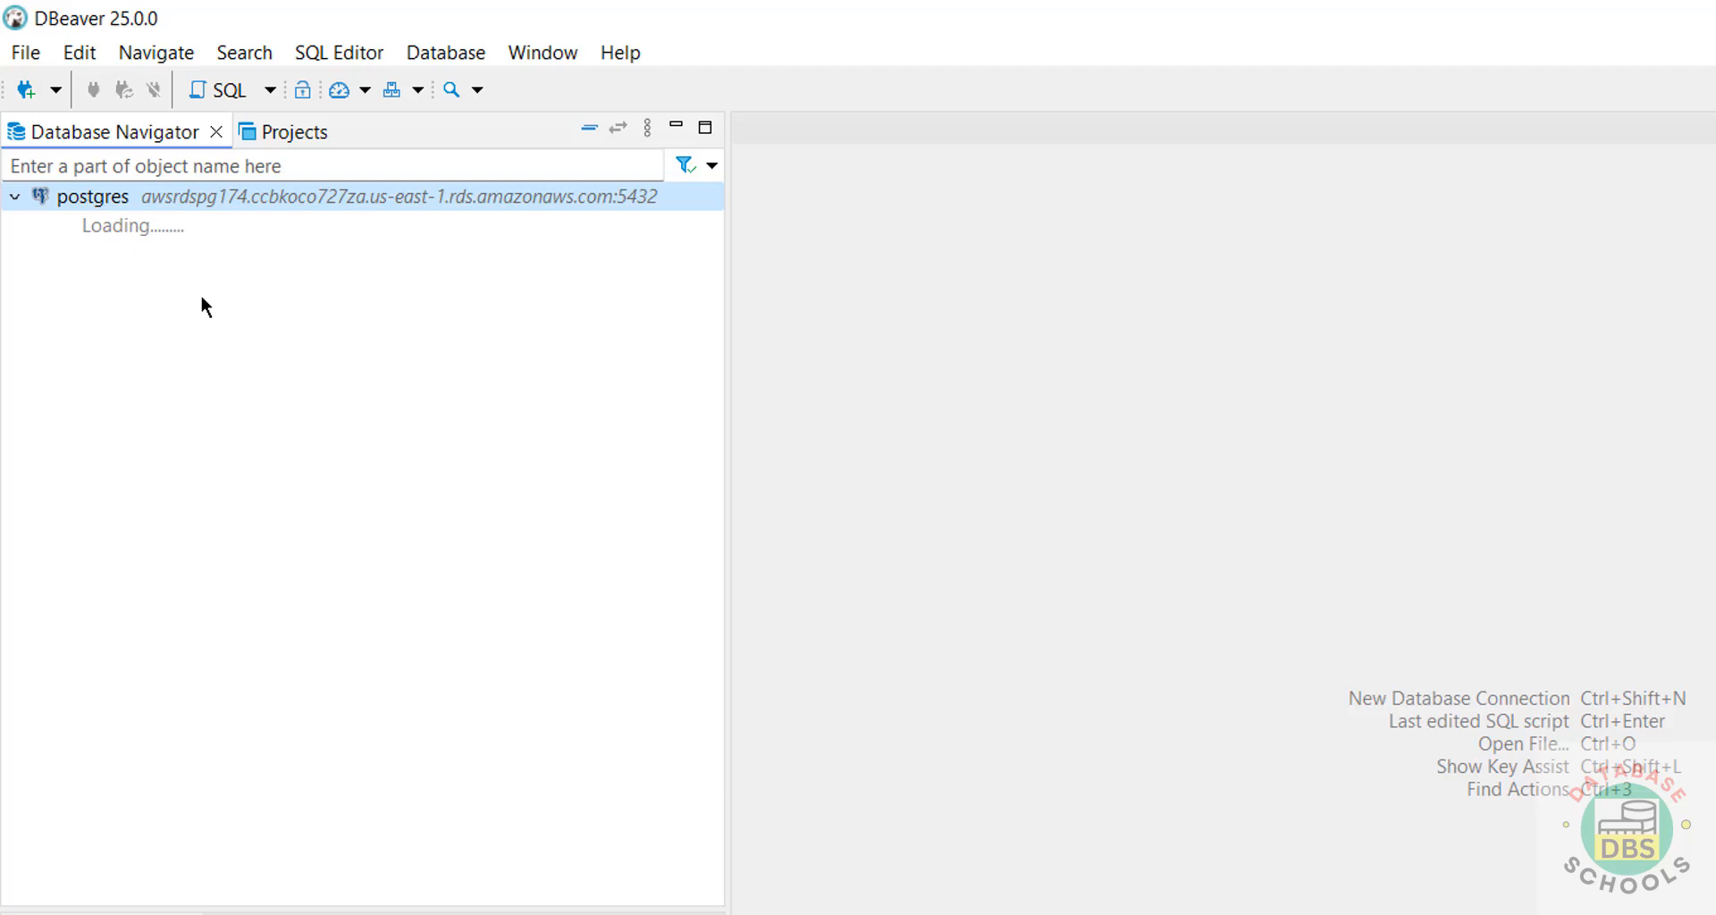
Expand the RDS connection to list bank, postgres and rdsadmin, then open a SQL console.
{"action": "left_click", "coordinate": [41, 226]}
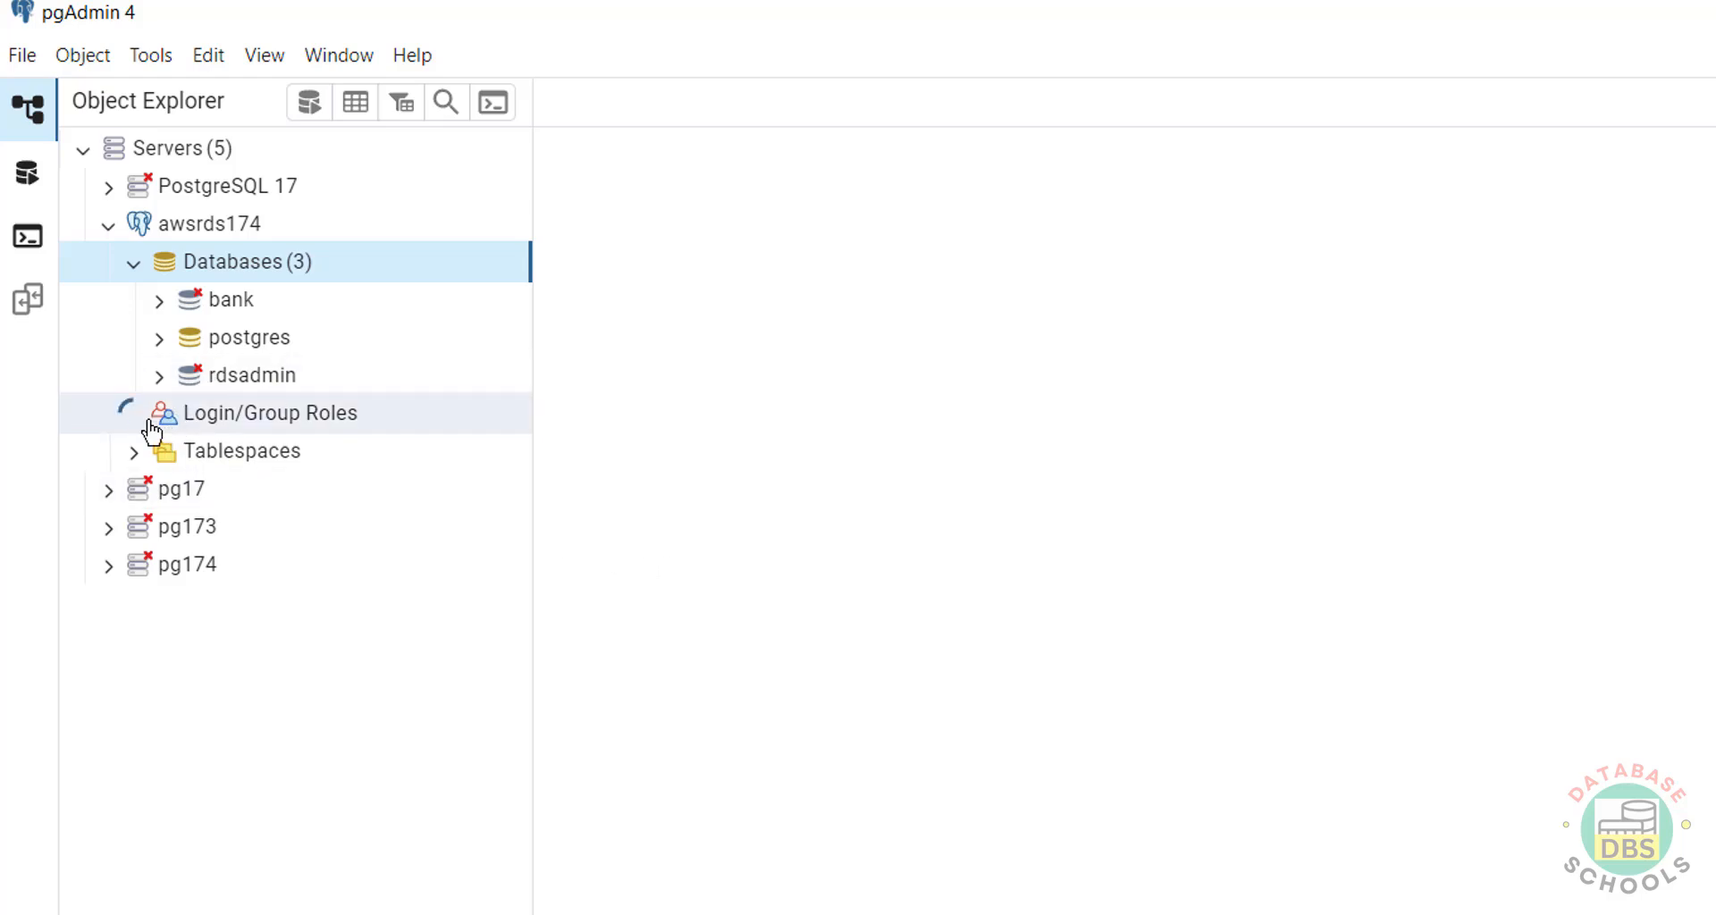
{"action": "scroll", "coordinate": [256, 688], "scroll_direction": "down", "scroll_amount": 2}
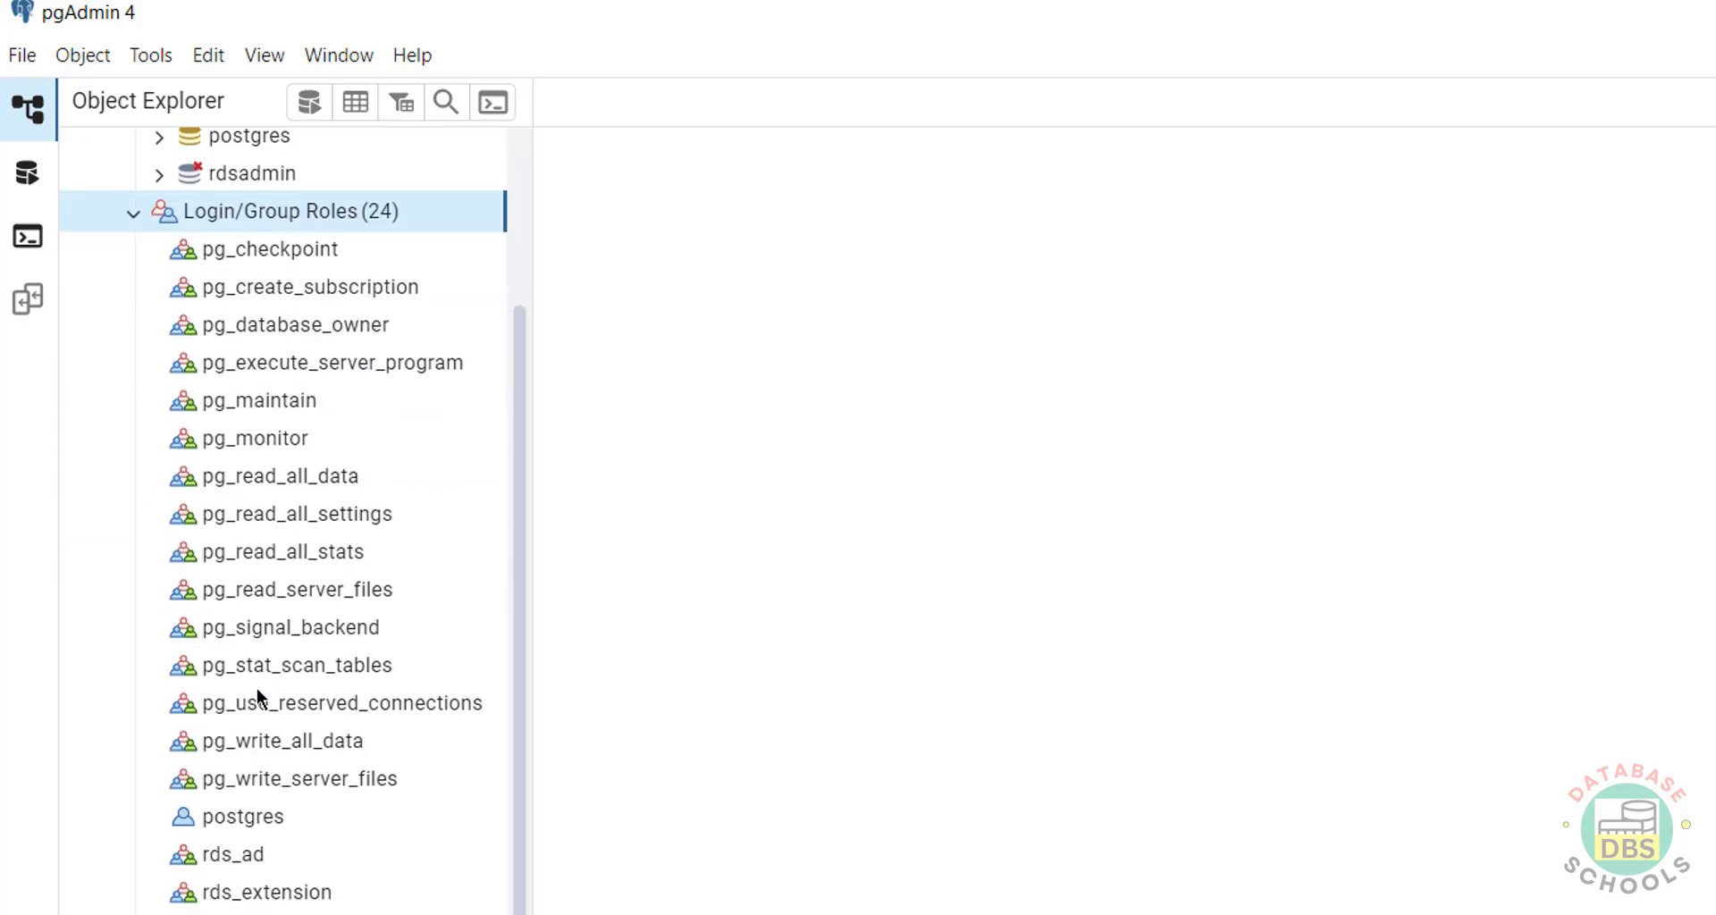
{"action": "scroll", "coordinate": [257, 697], "scroll_direction": "up", "scroll_amount": 2}
{"action": "scroll", "coordinate": [352, 689], "scroll_direction": "down", "scroll_amount": 2}
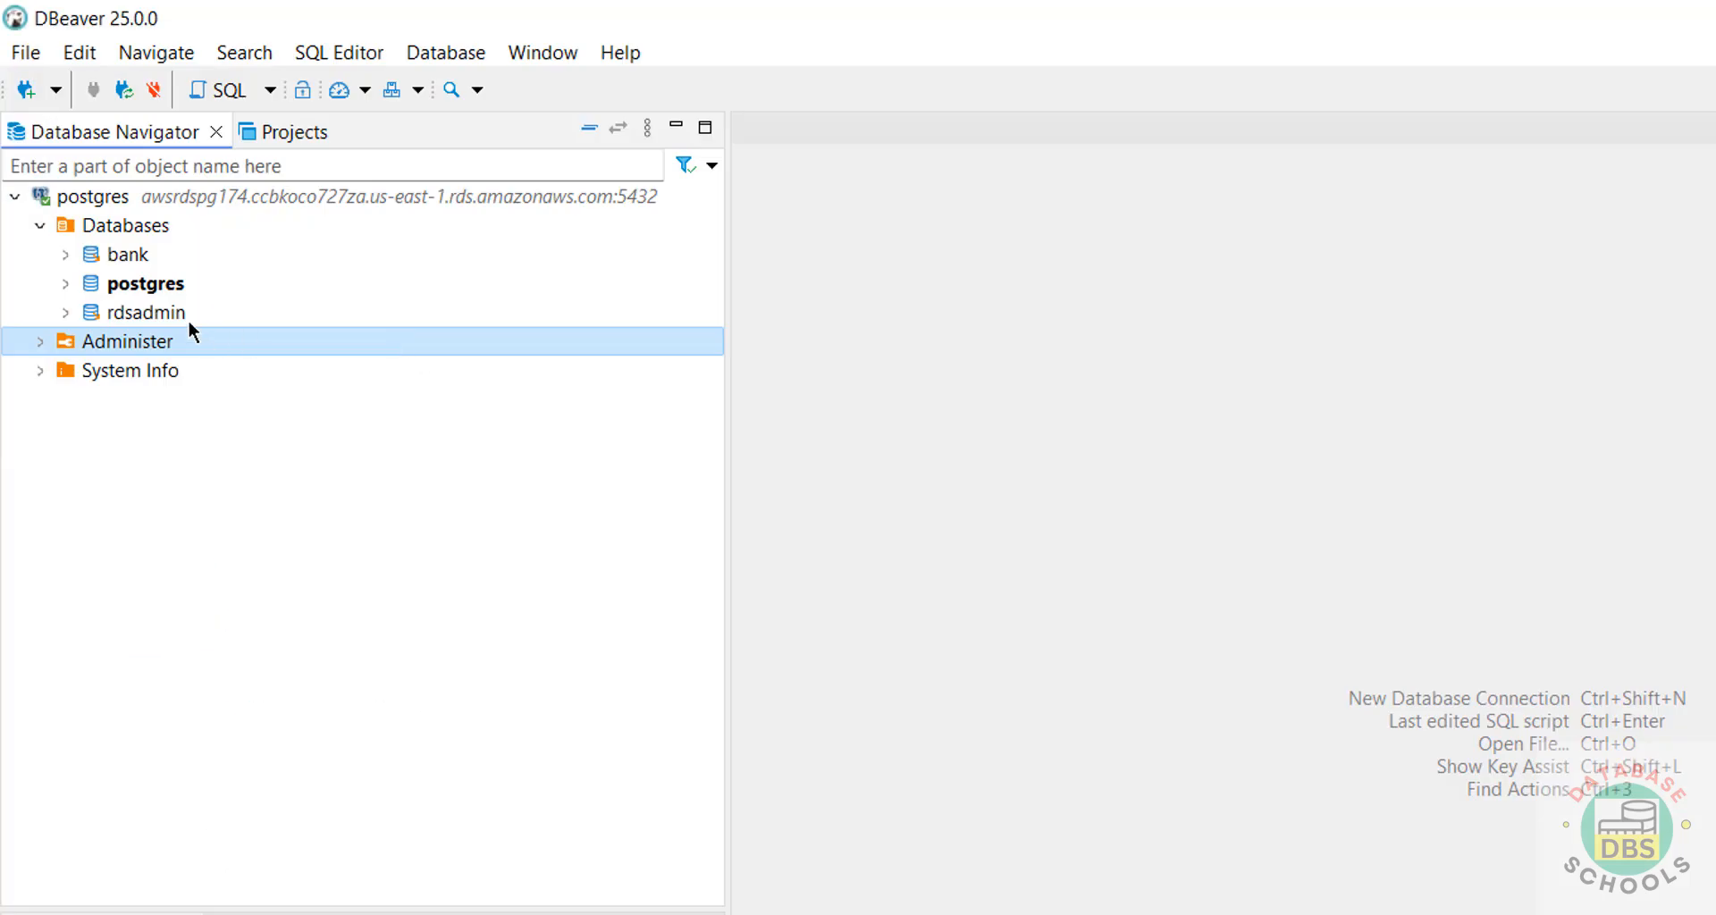
{"action": "right_click", "coordinate": [136, 254]}
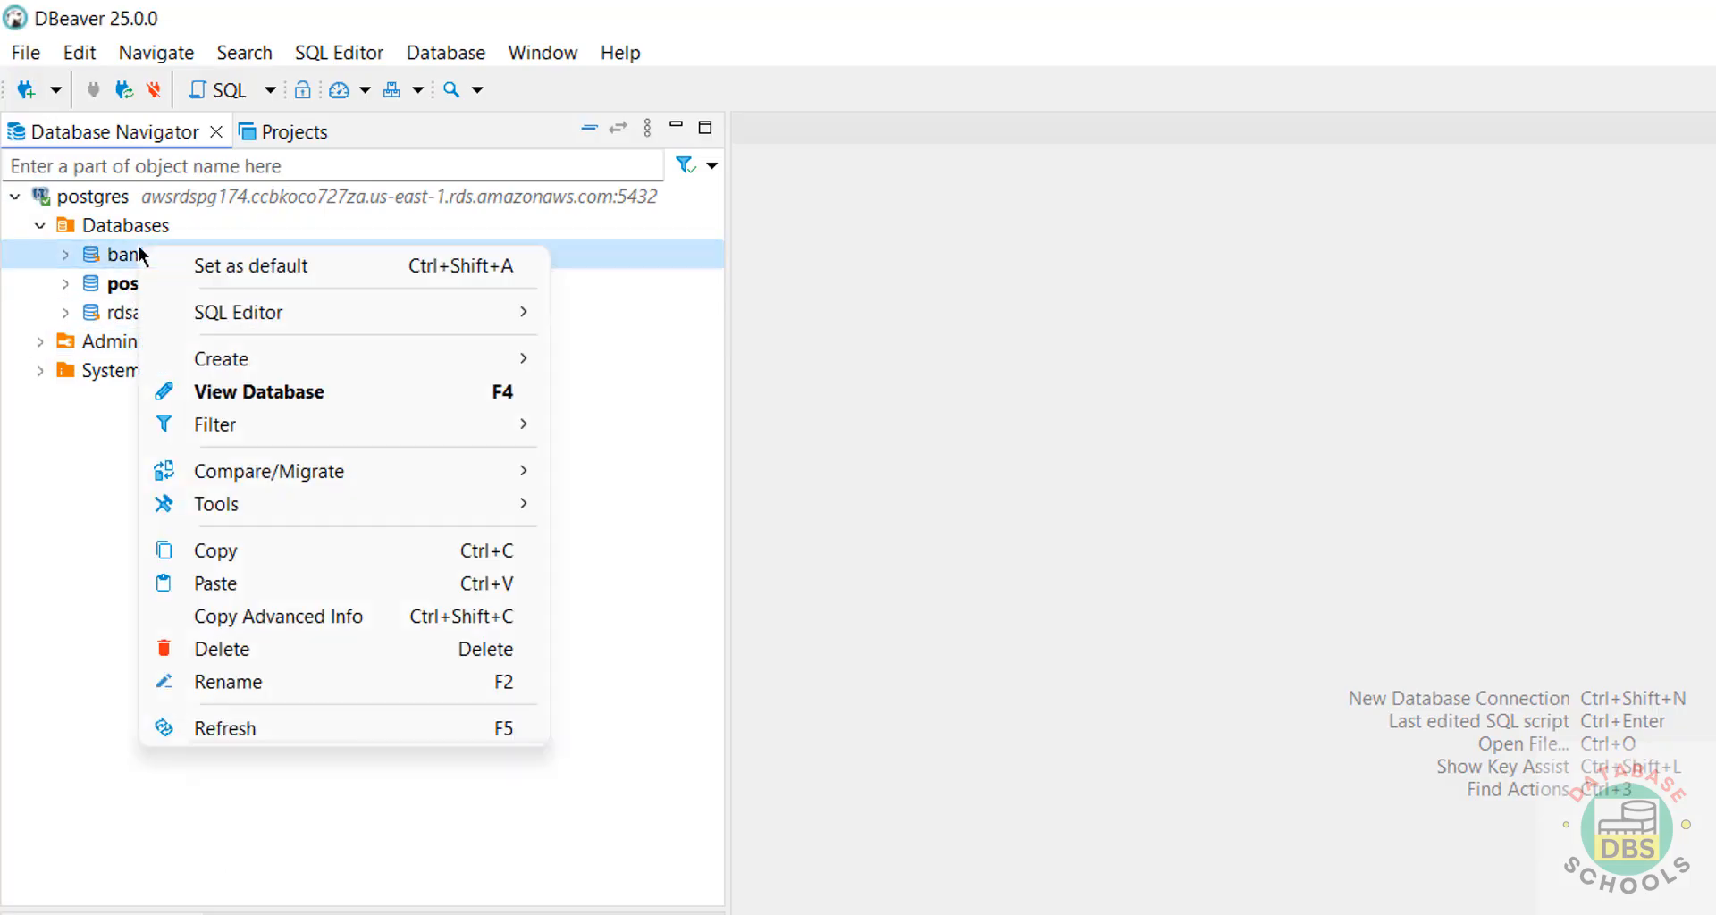
{"action": "mouse_move", "coordinate": [248, 308]}
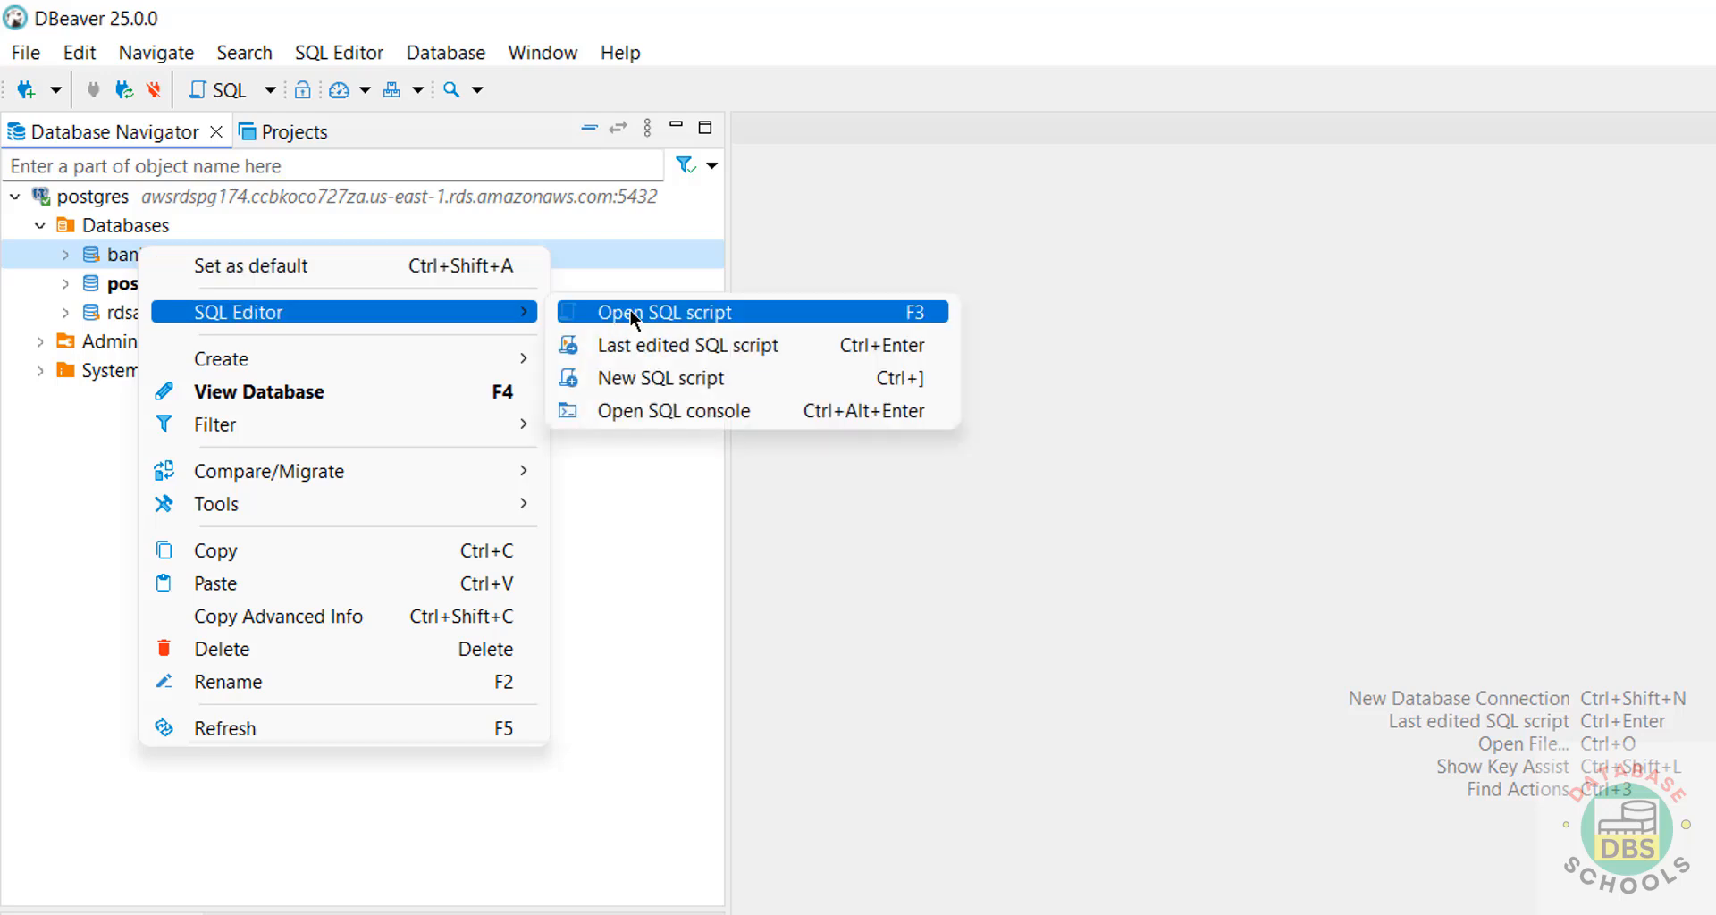
{"action": "left_click", "coordinate": [643, 410]}
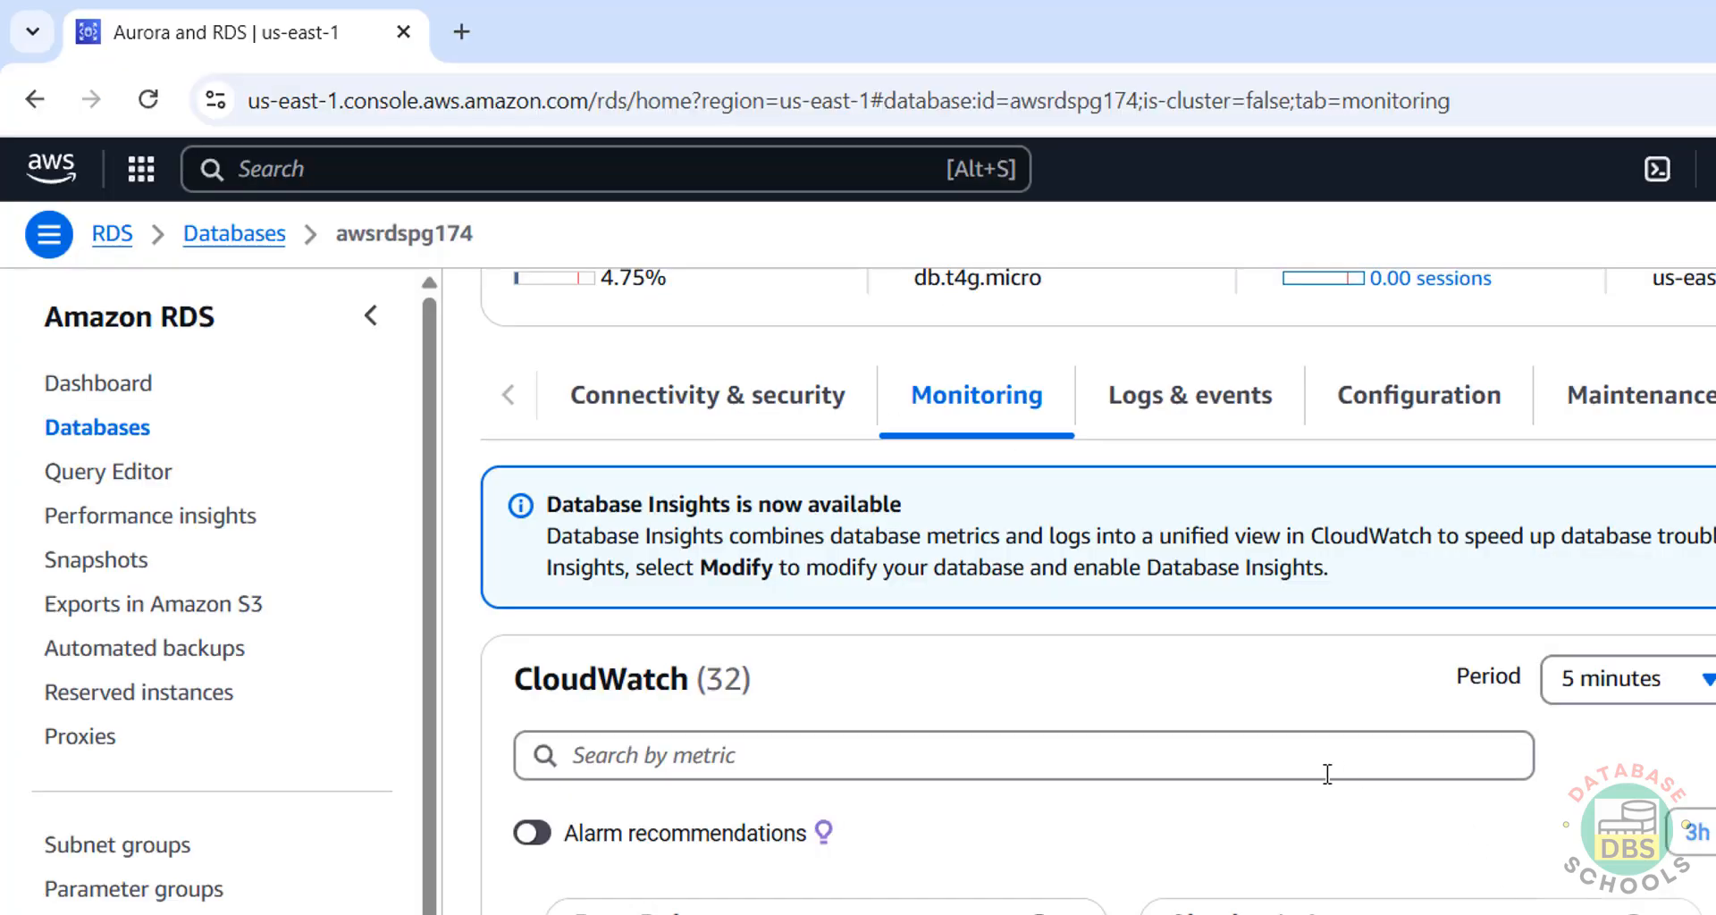
Scroll through awsrdspg174's CloudWatch Monitoring charts.
{"action": "scroll", "coordinate": [1314, 818], "scroll_direction": "down", "scroll_amount": 3}
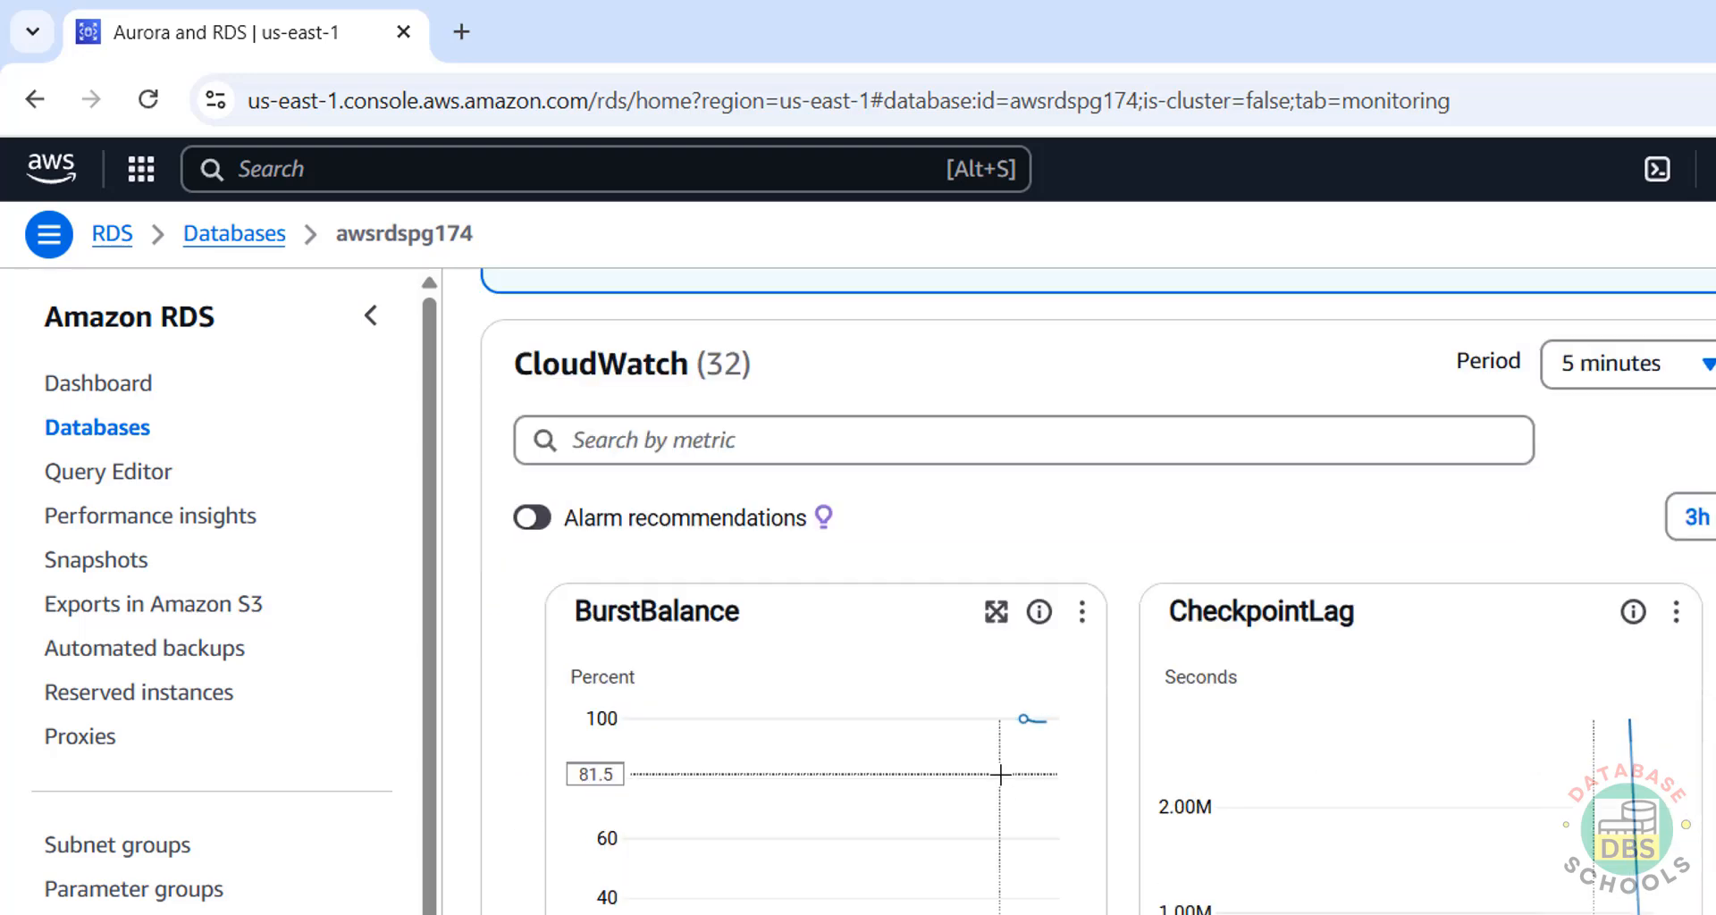
{"action": "scroll", "coordinate": [983, 679], "scroll_direction": "up", "scroll_amount": 5}
{"action": "left_click", "coordinate": [977, 552]}
{"action": "scroll", "coordinate": [1023, 729], "scroll_direction": "down", "scroll_amount": 9}
{"action": "scroll", "coordinate": [1026, 737], "scroll_direction": "down", "scroll_amount": 10}
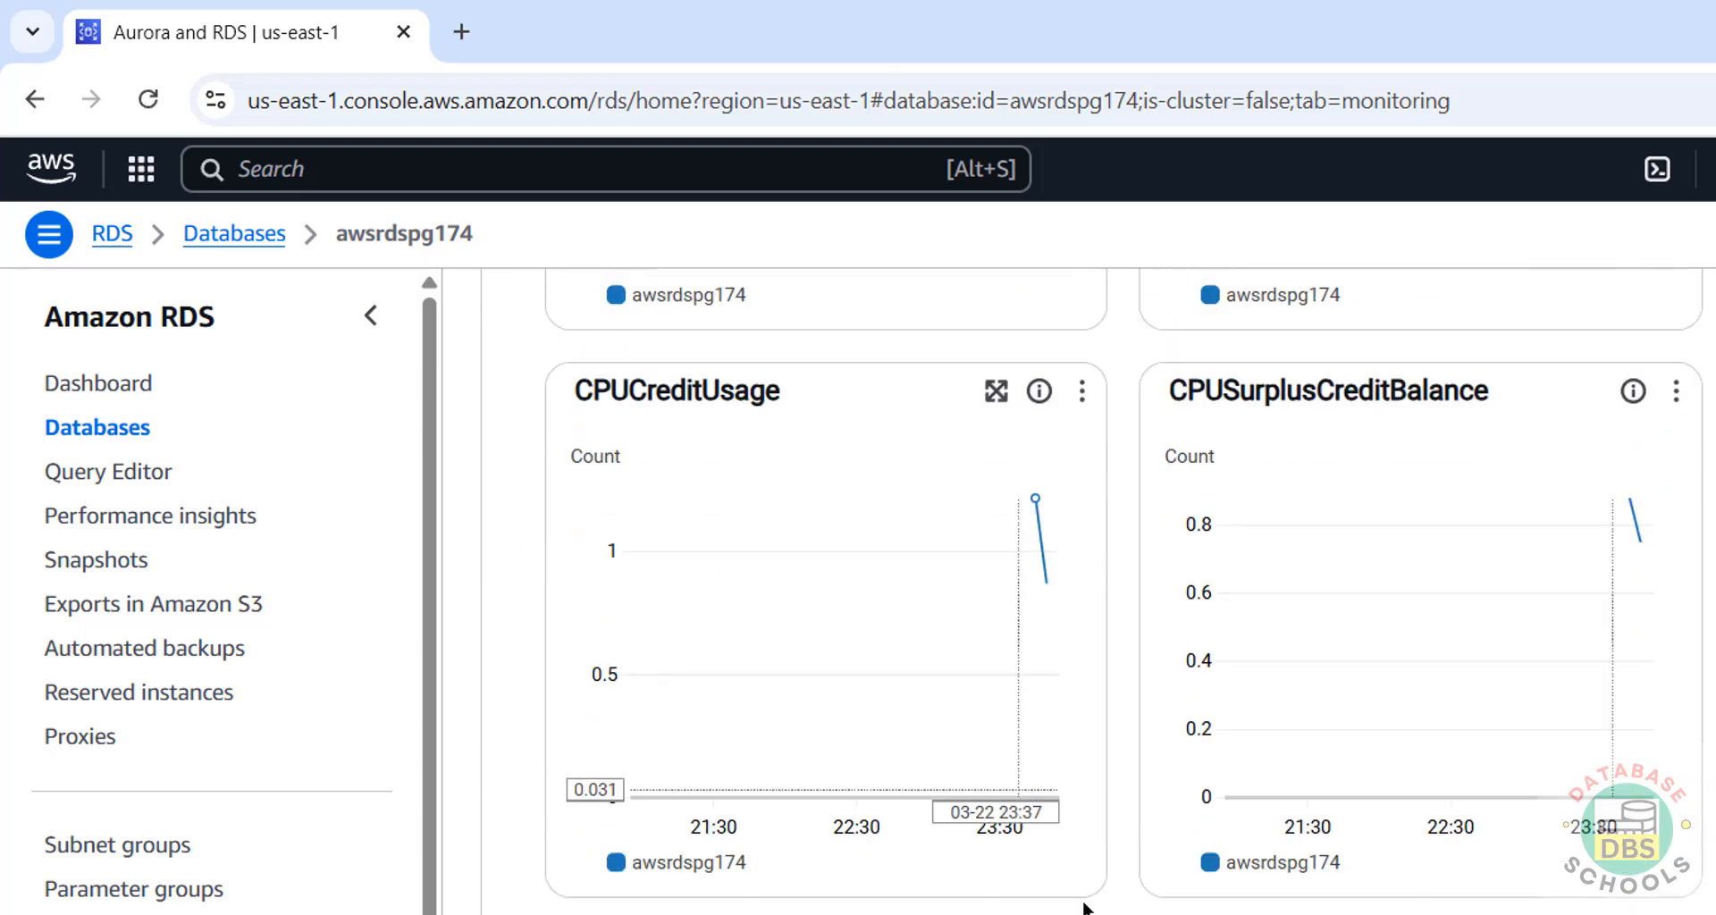
{"action": "scroll", "coordinate": [1124, 590], "scroll_direction": "down", "scroll_amount": 3}
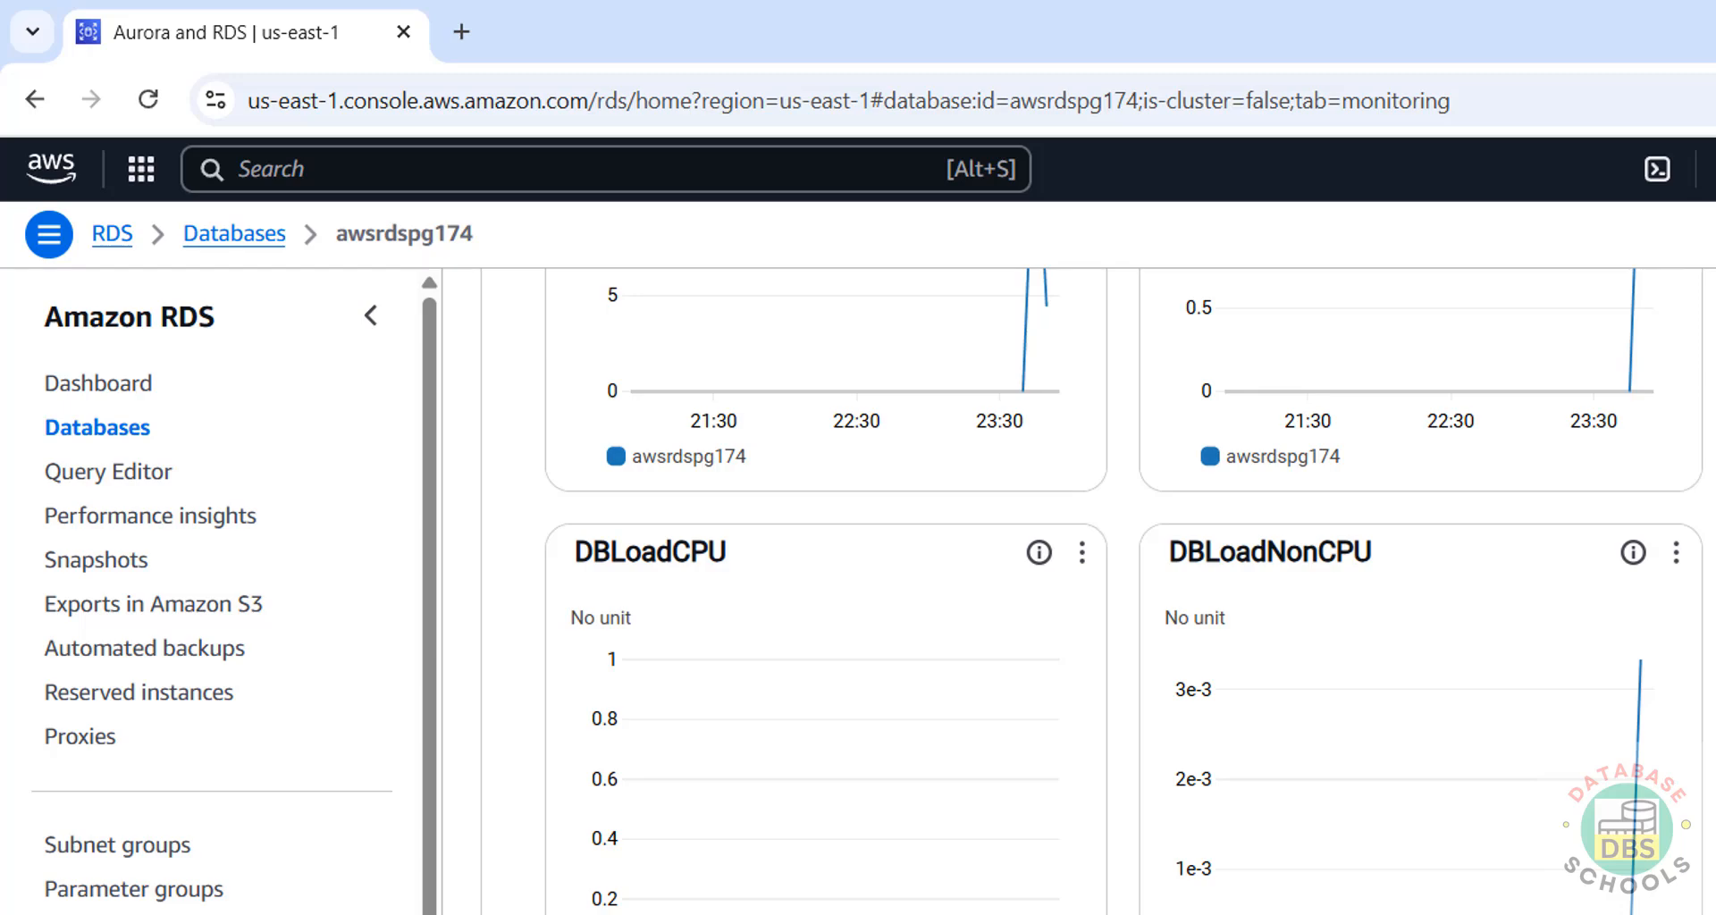
{"action": "scroll", "coordinate": [1097, 589], "scroll_direction": "up", "scroll_amount": 15}
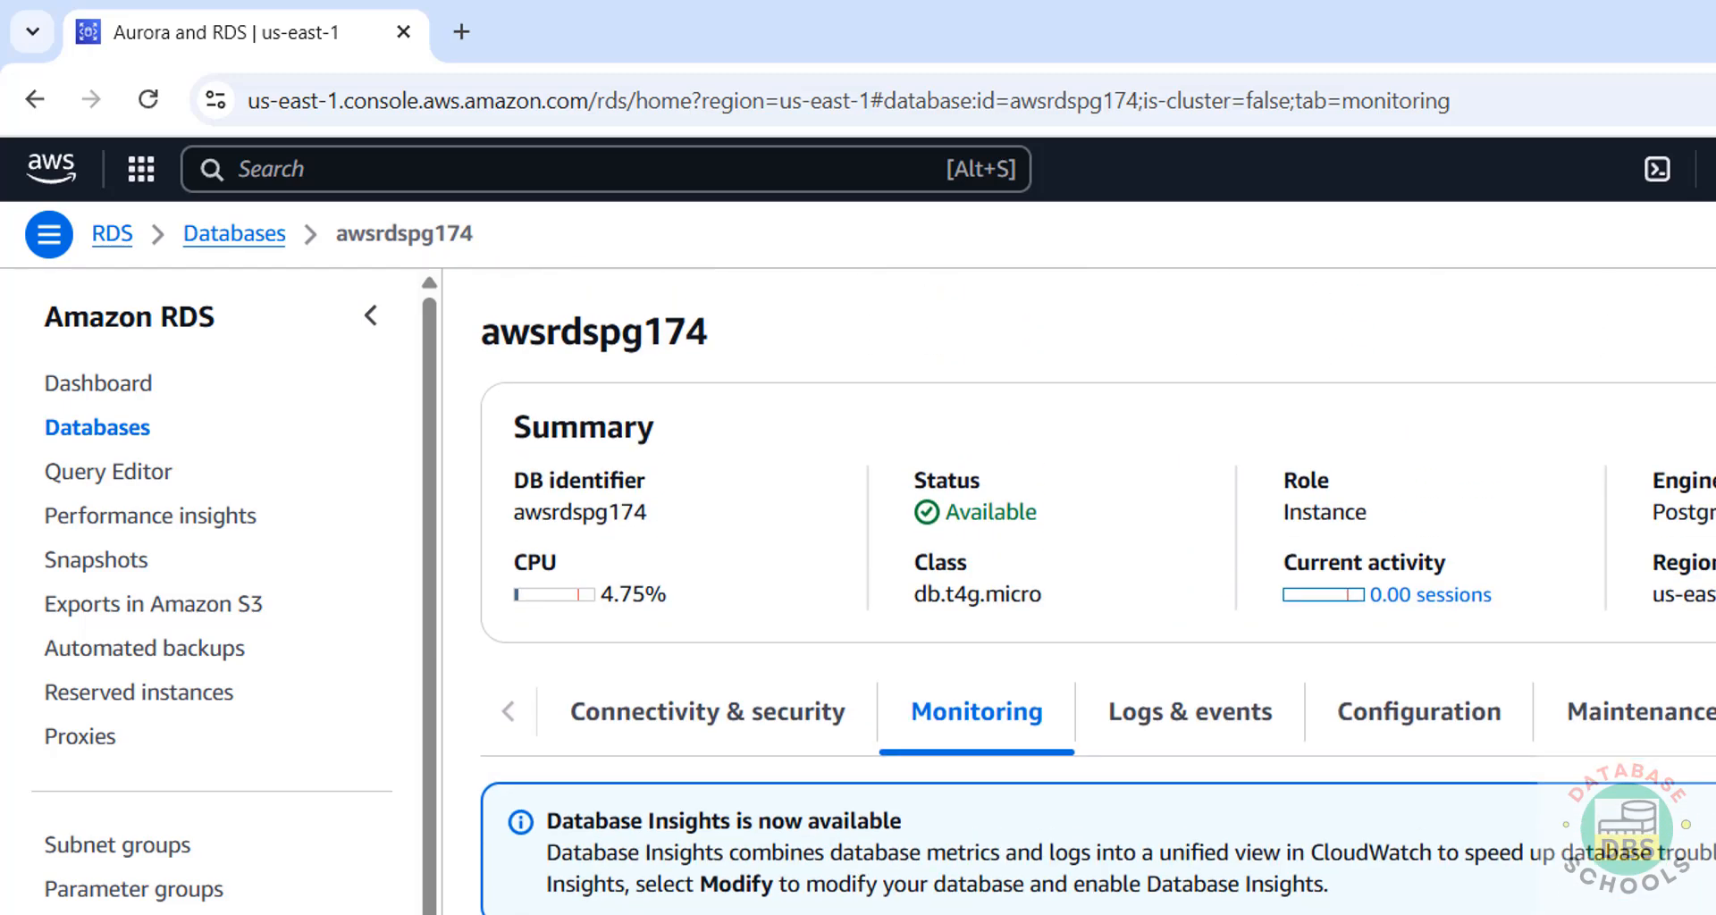
Return to the RDS Databases list and close the Actions menu unchanged.
{"action": "left_click", "coordinate": [129, 439]}
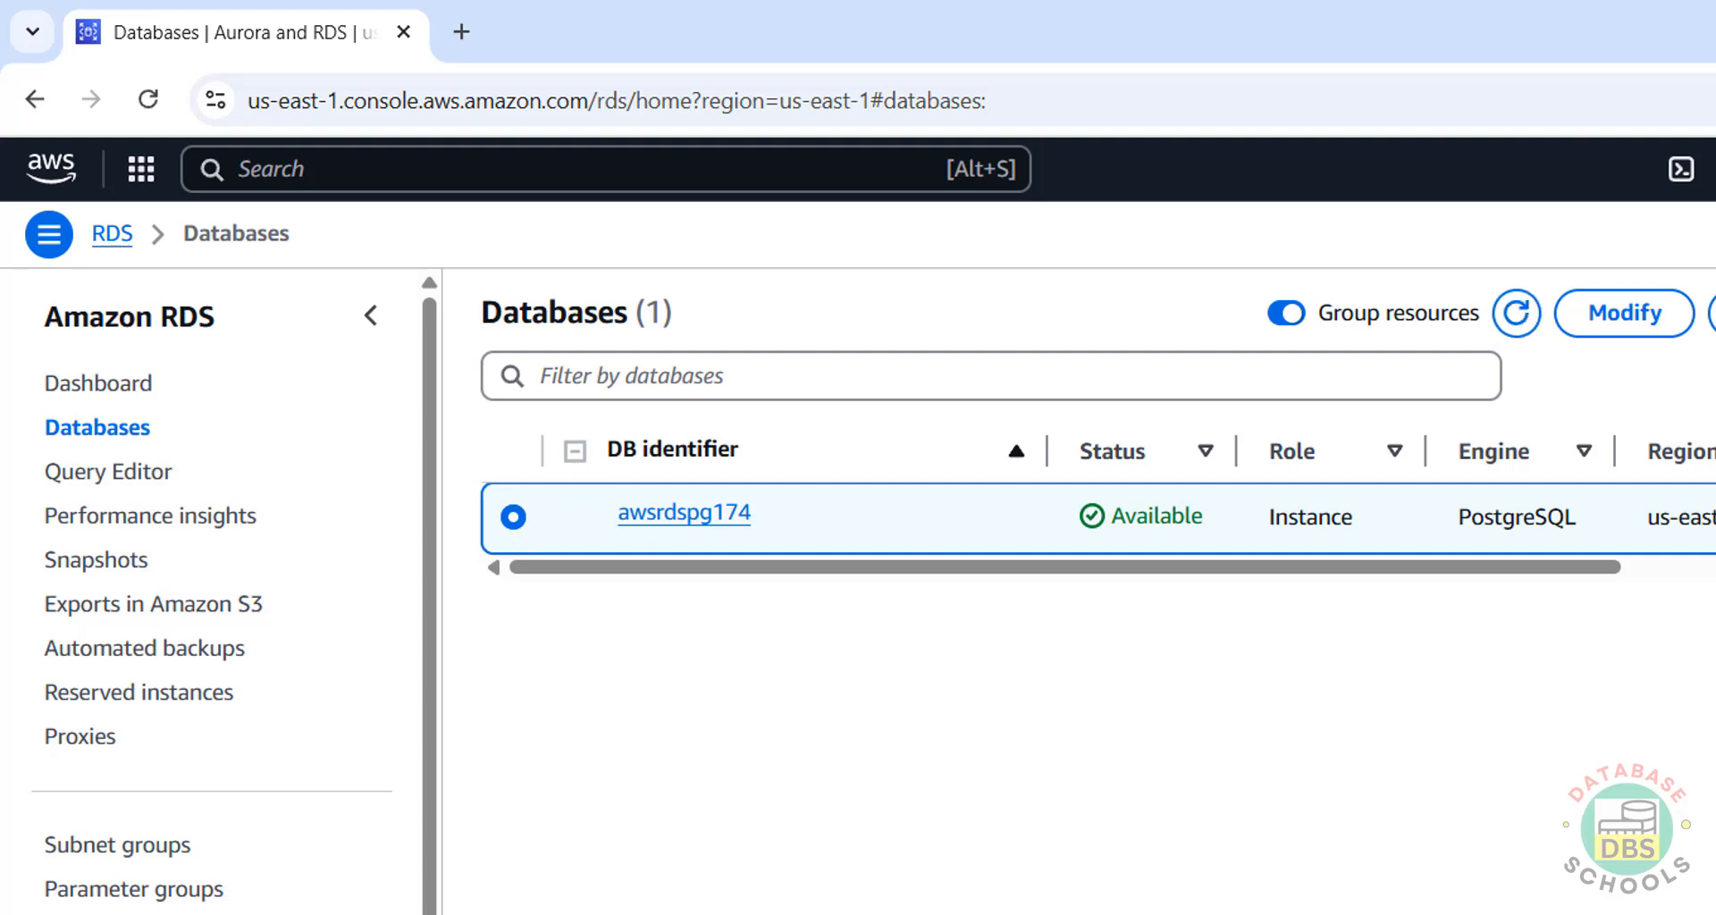
{"action": "left_click", "coordinate": [1712, 312]}
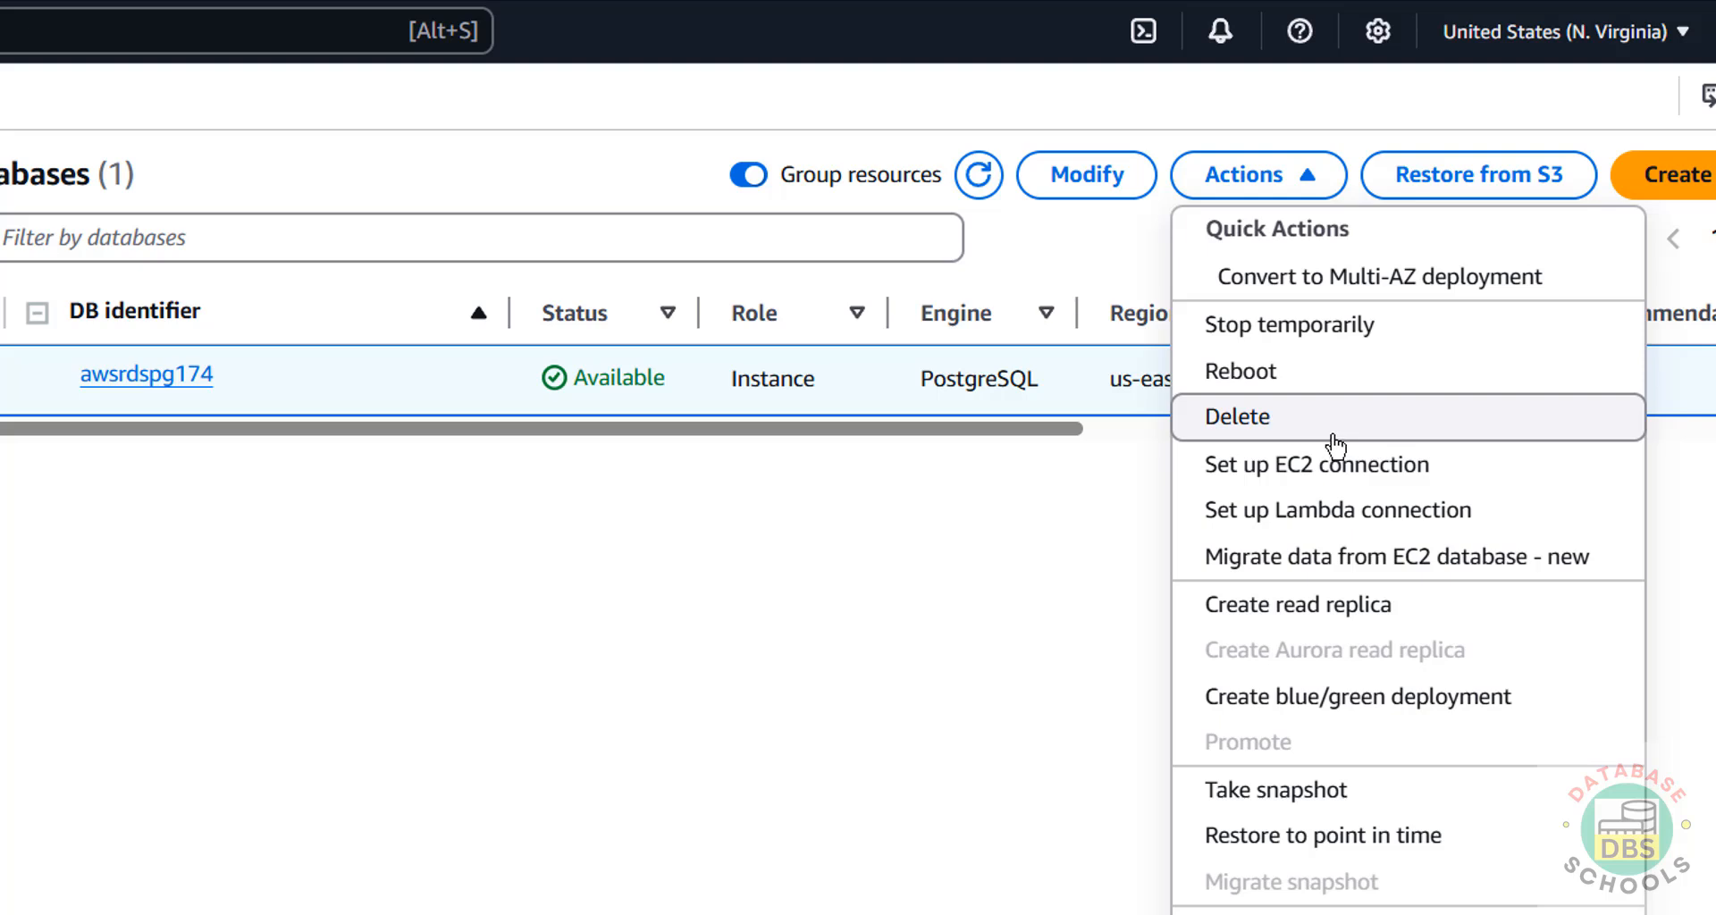
{"action": "left_click", "coordinate": [651, 530]}
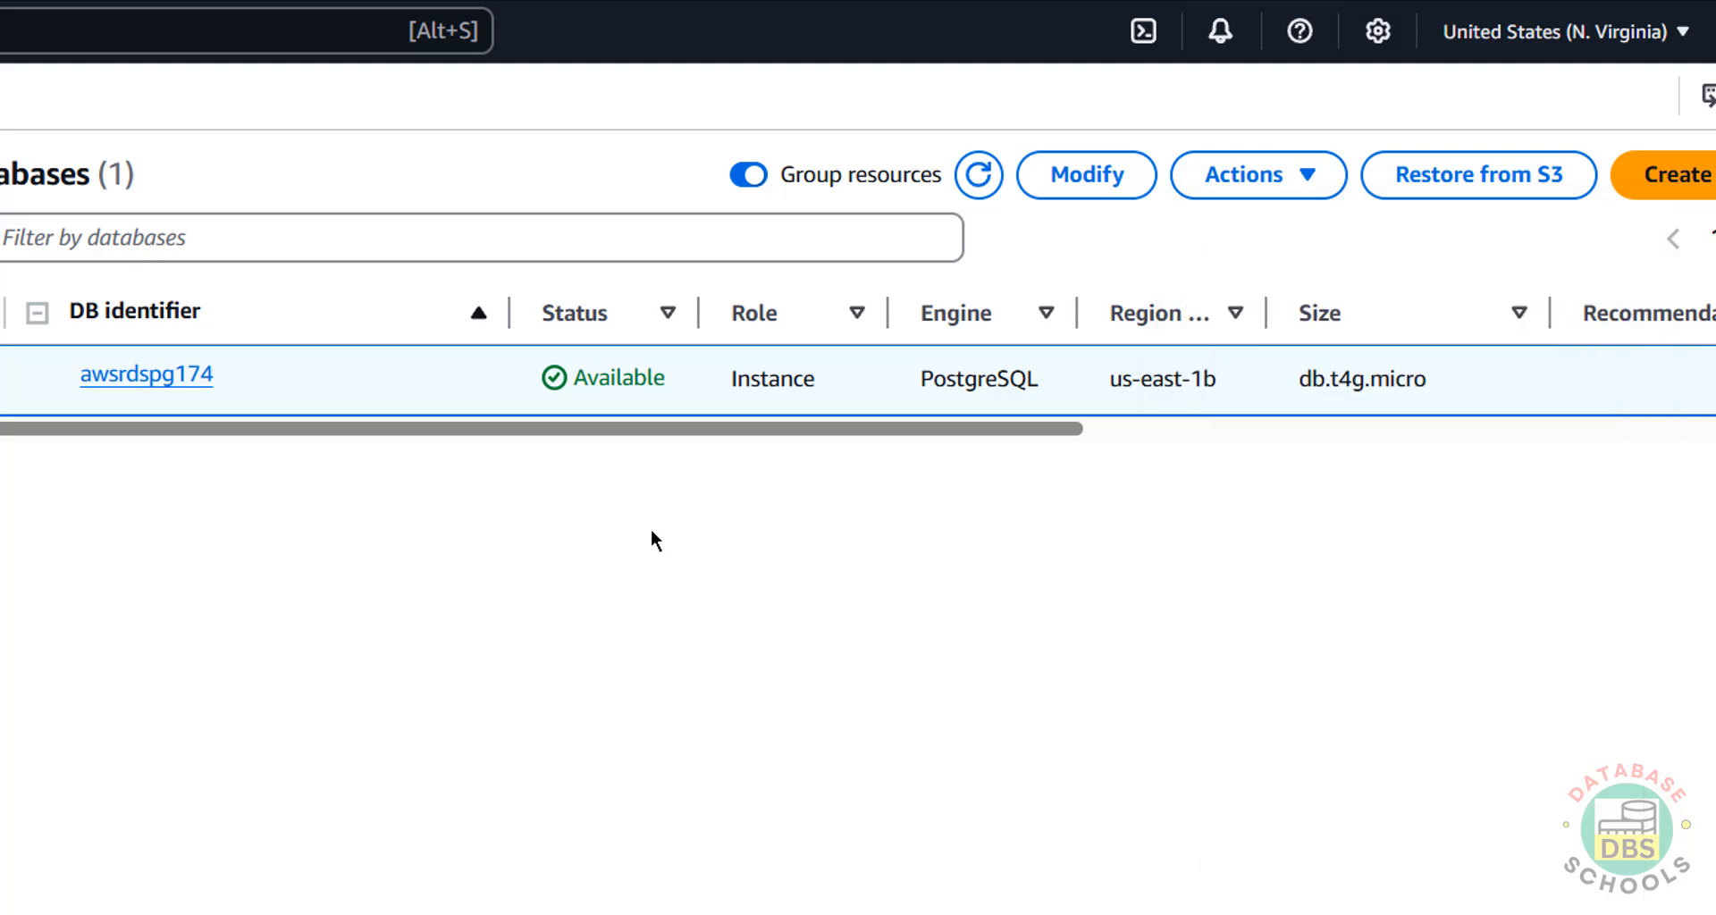